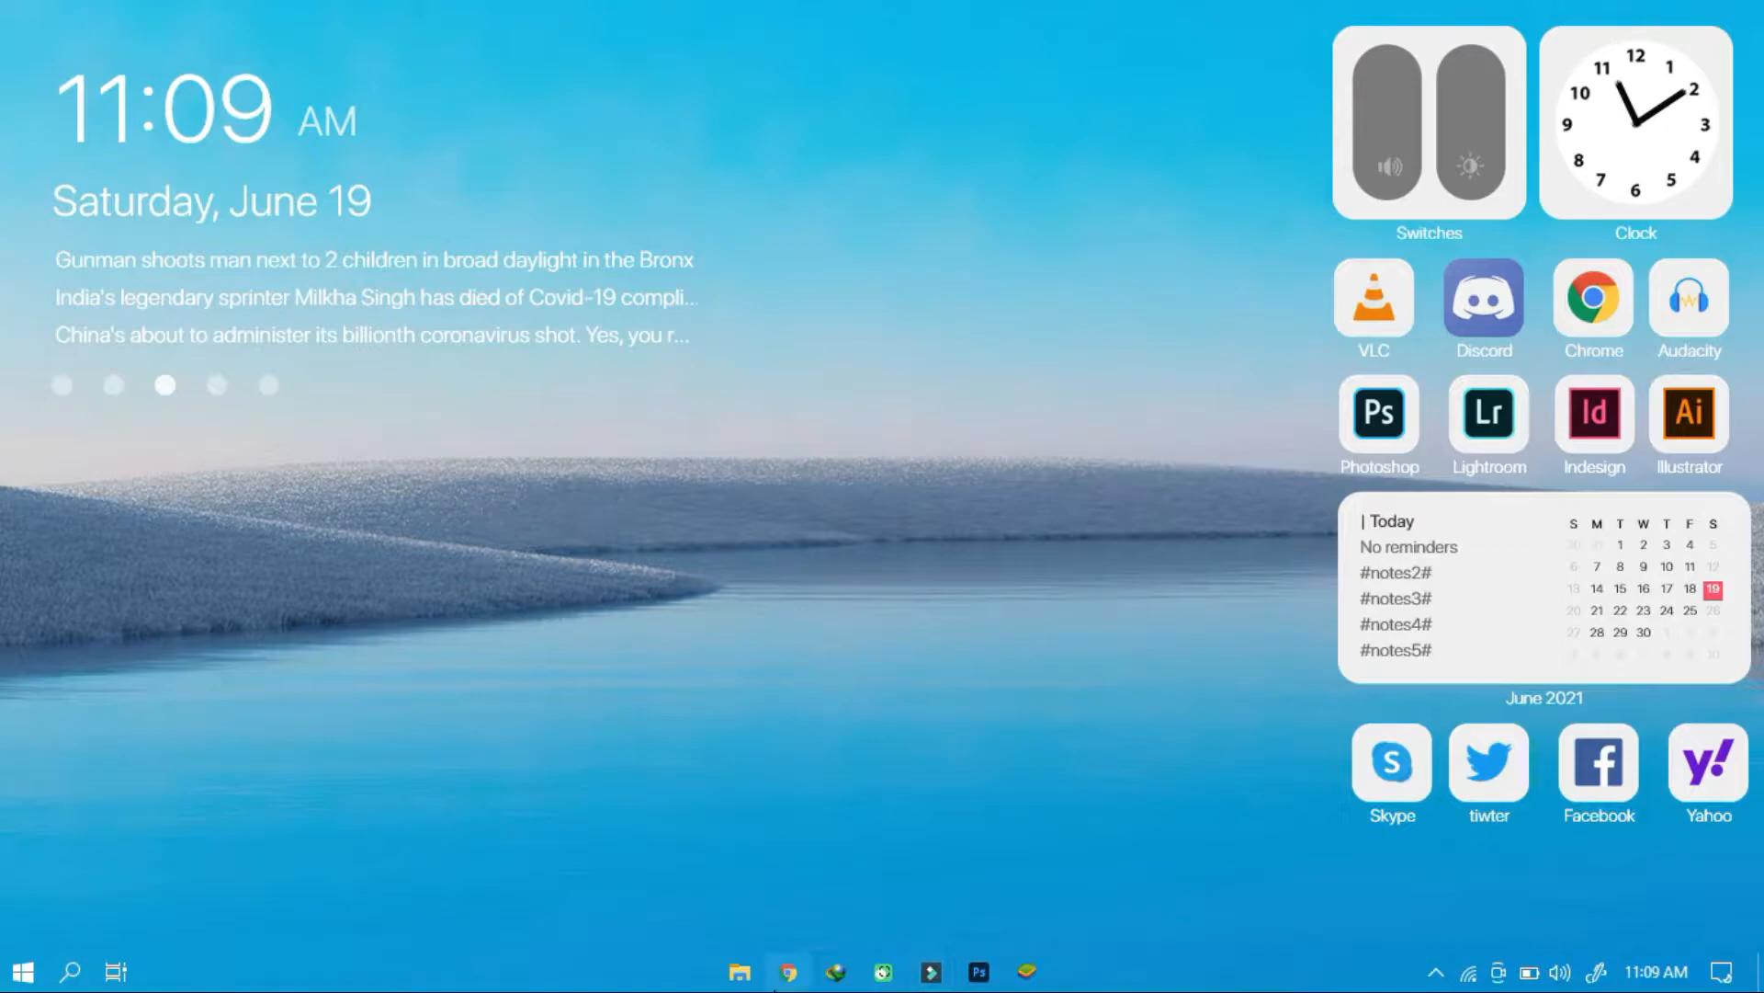
Step: Try the brightness slider at lower levels, return it to full, and lower the volume slider to about half
left_click(1480, 108)
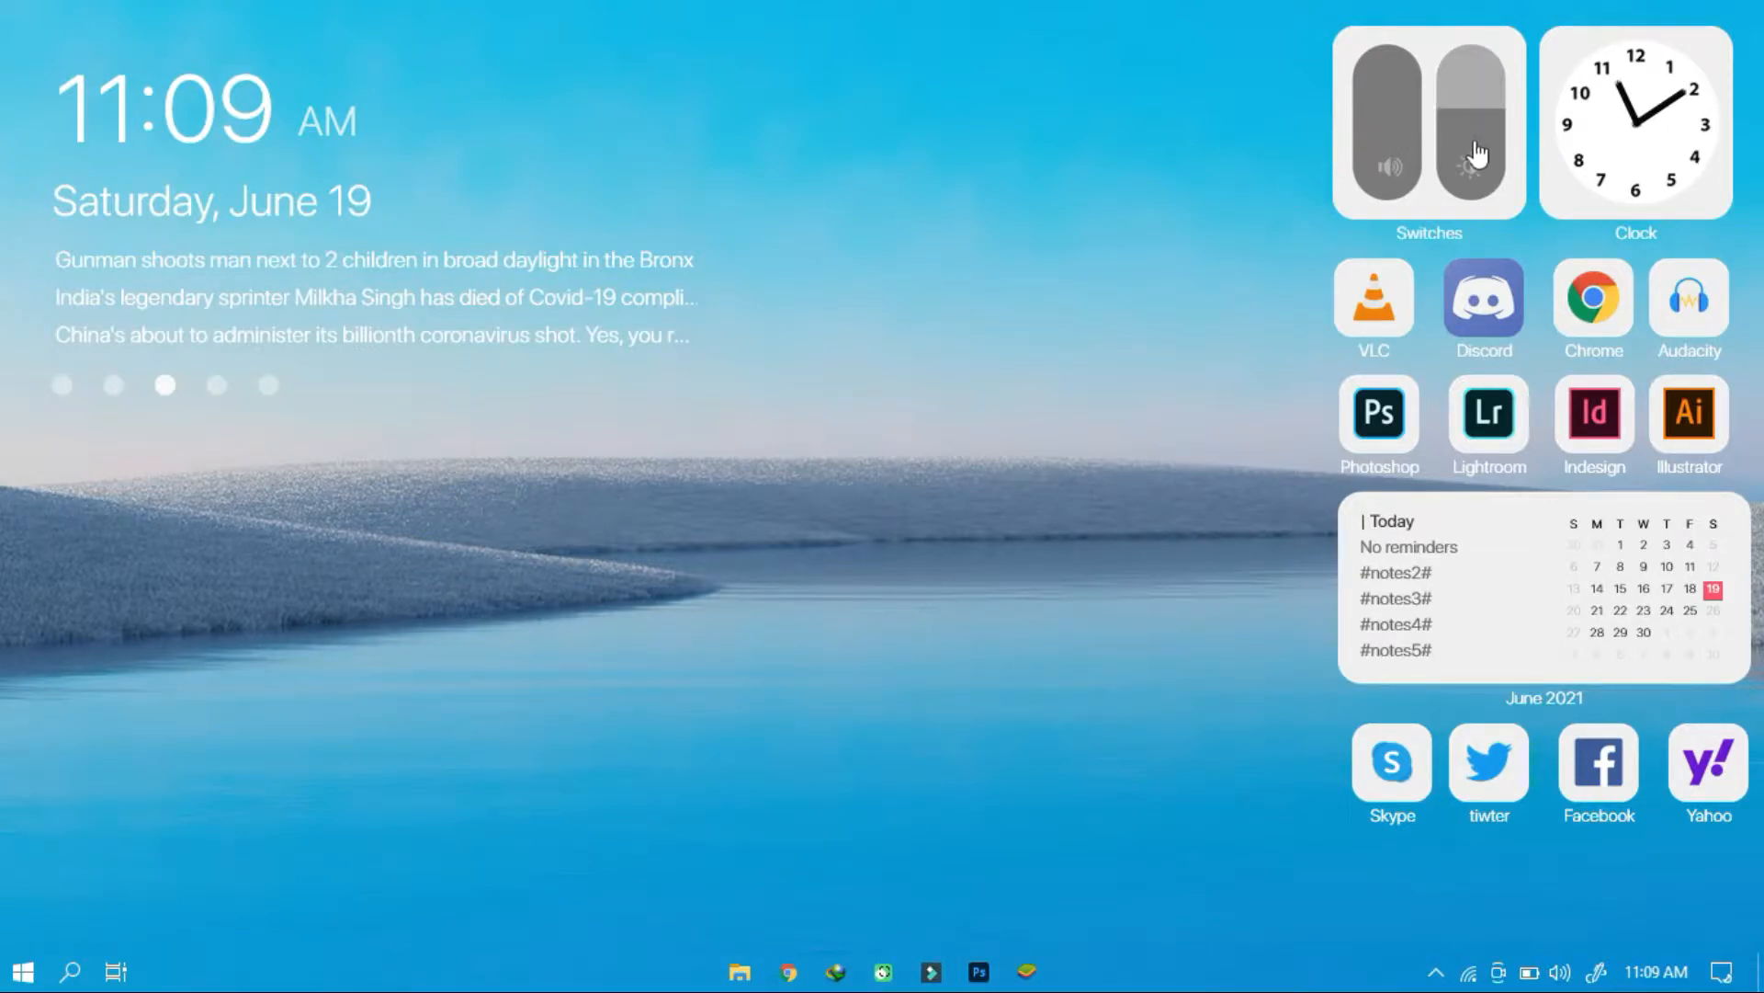
left_click(1473, 141)
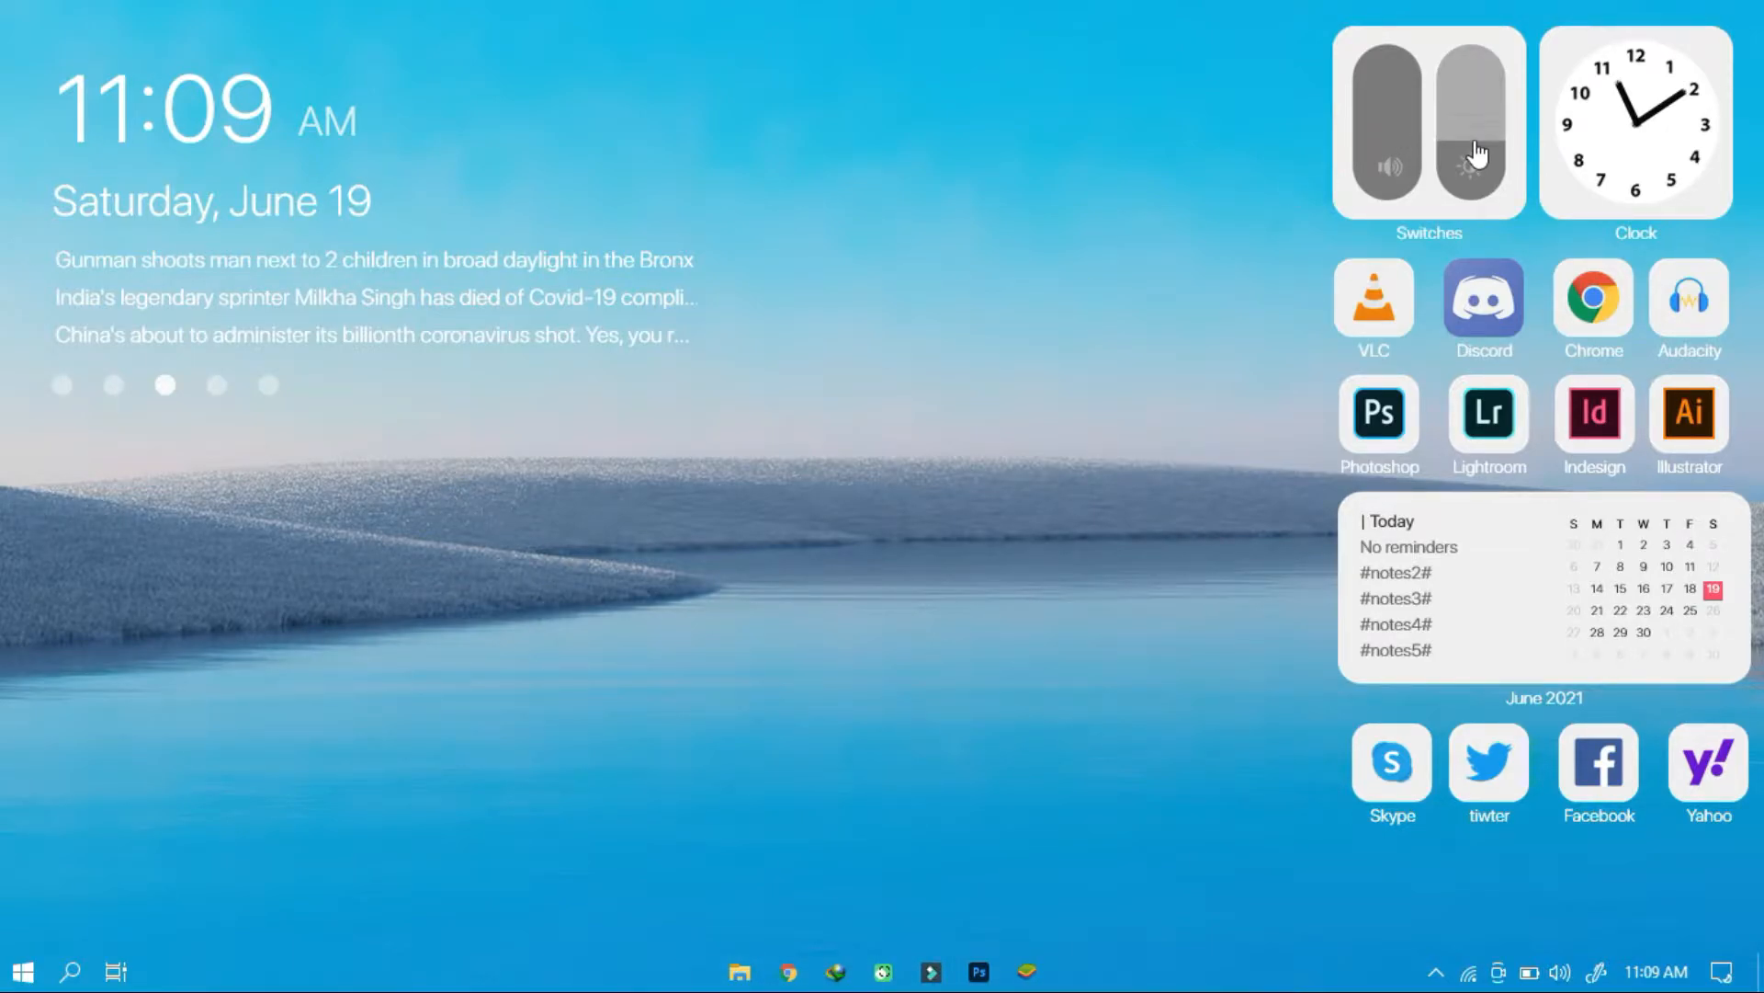
left_click(1478, 55)
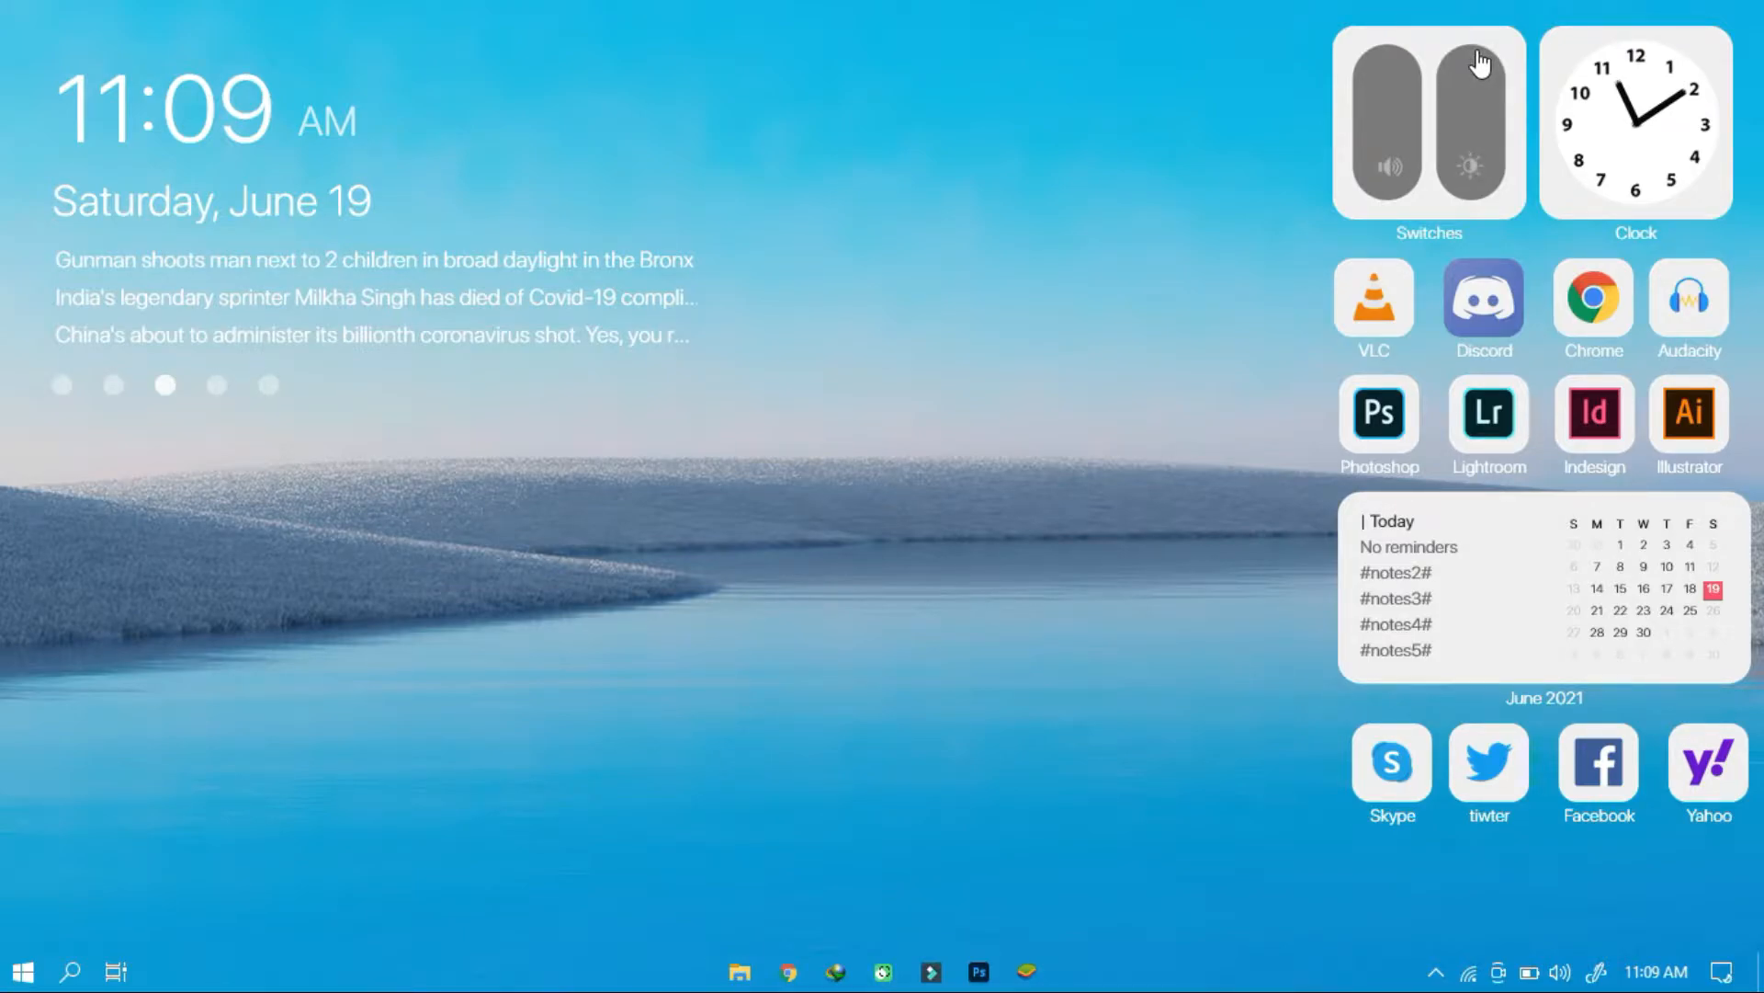
left_click(1381, 101)
left_click(1387, 134)
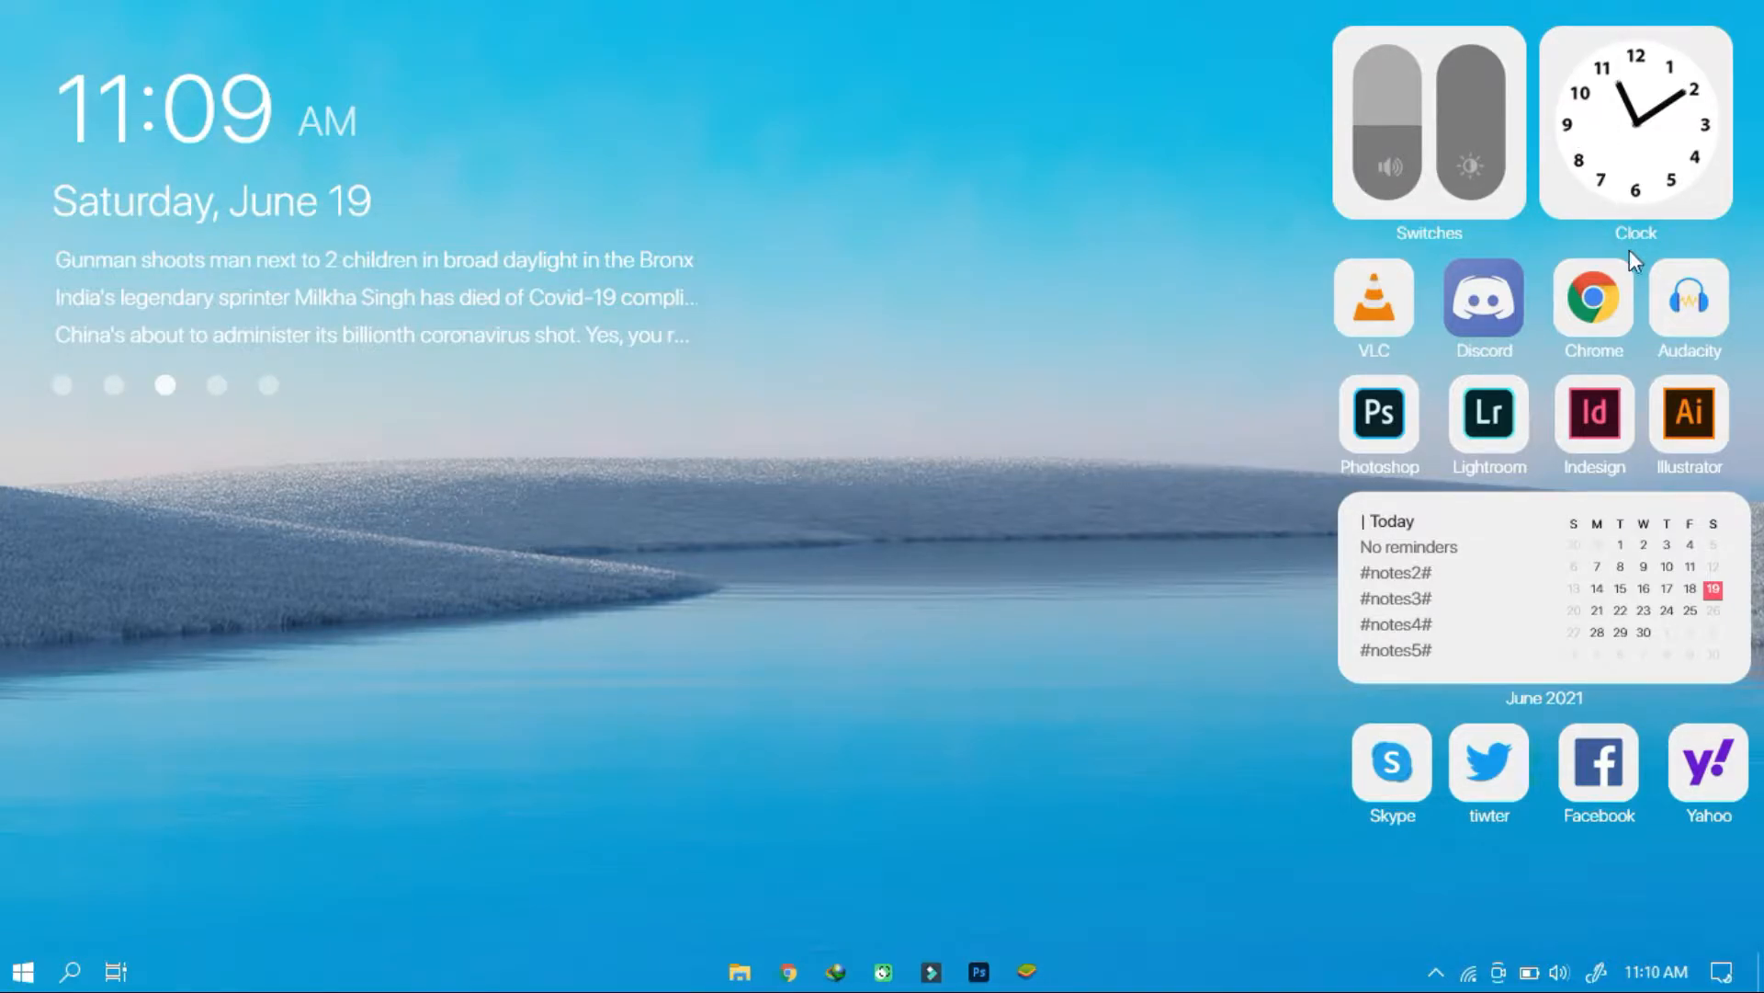
Step: Try the Chrome and Facebook desktop shortcuts, closing each browser window they open
left_click(1593, 303)
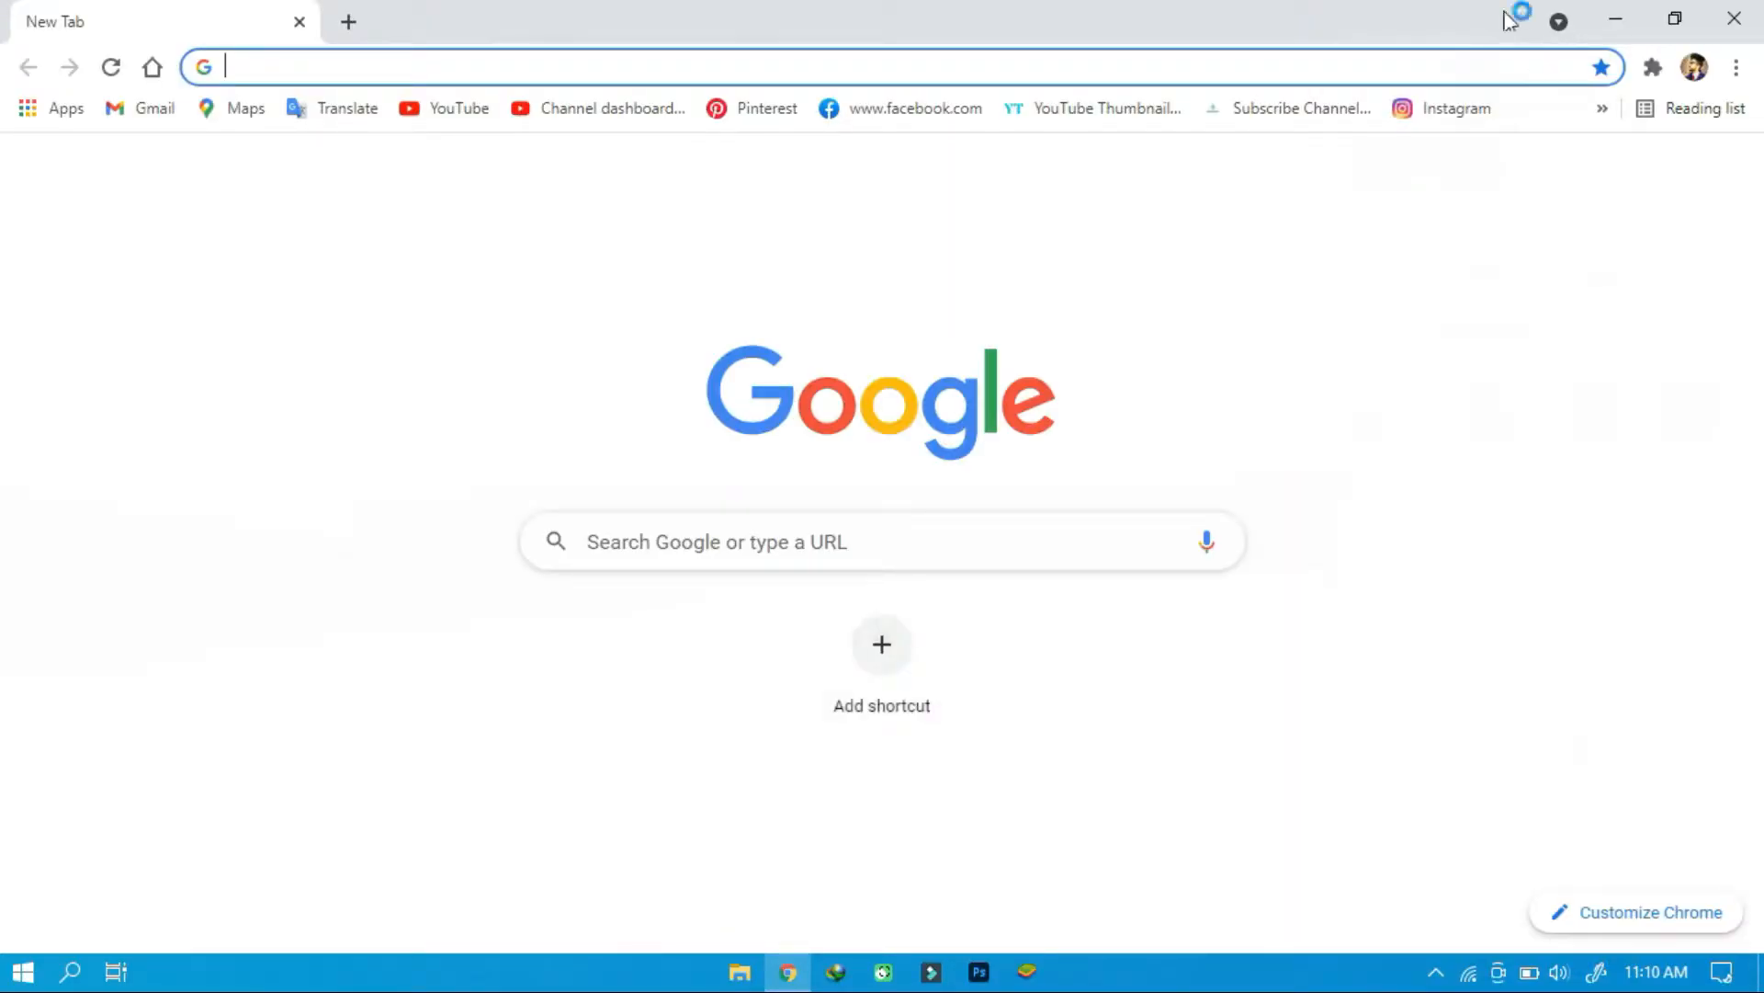
double_click(1501, 12)
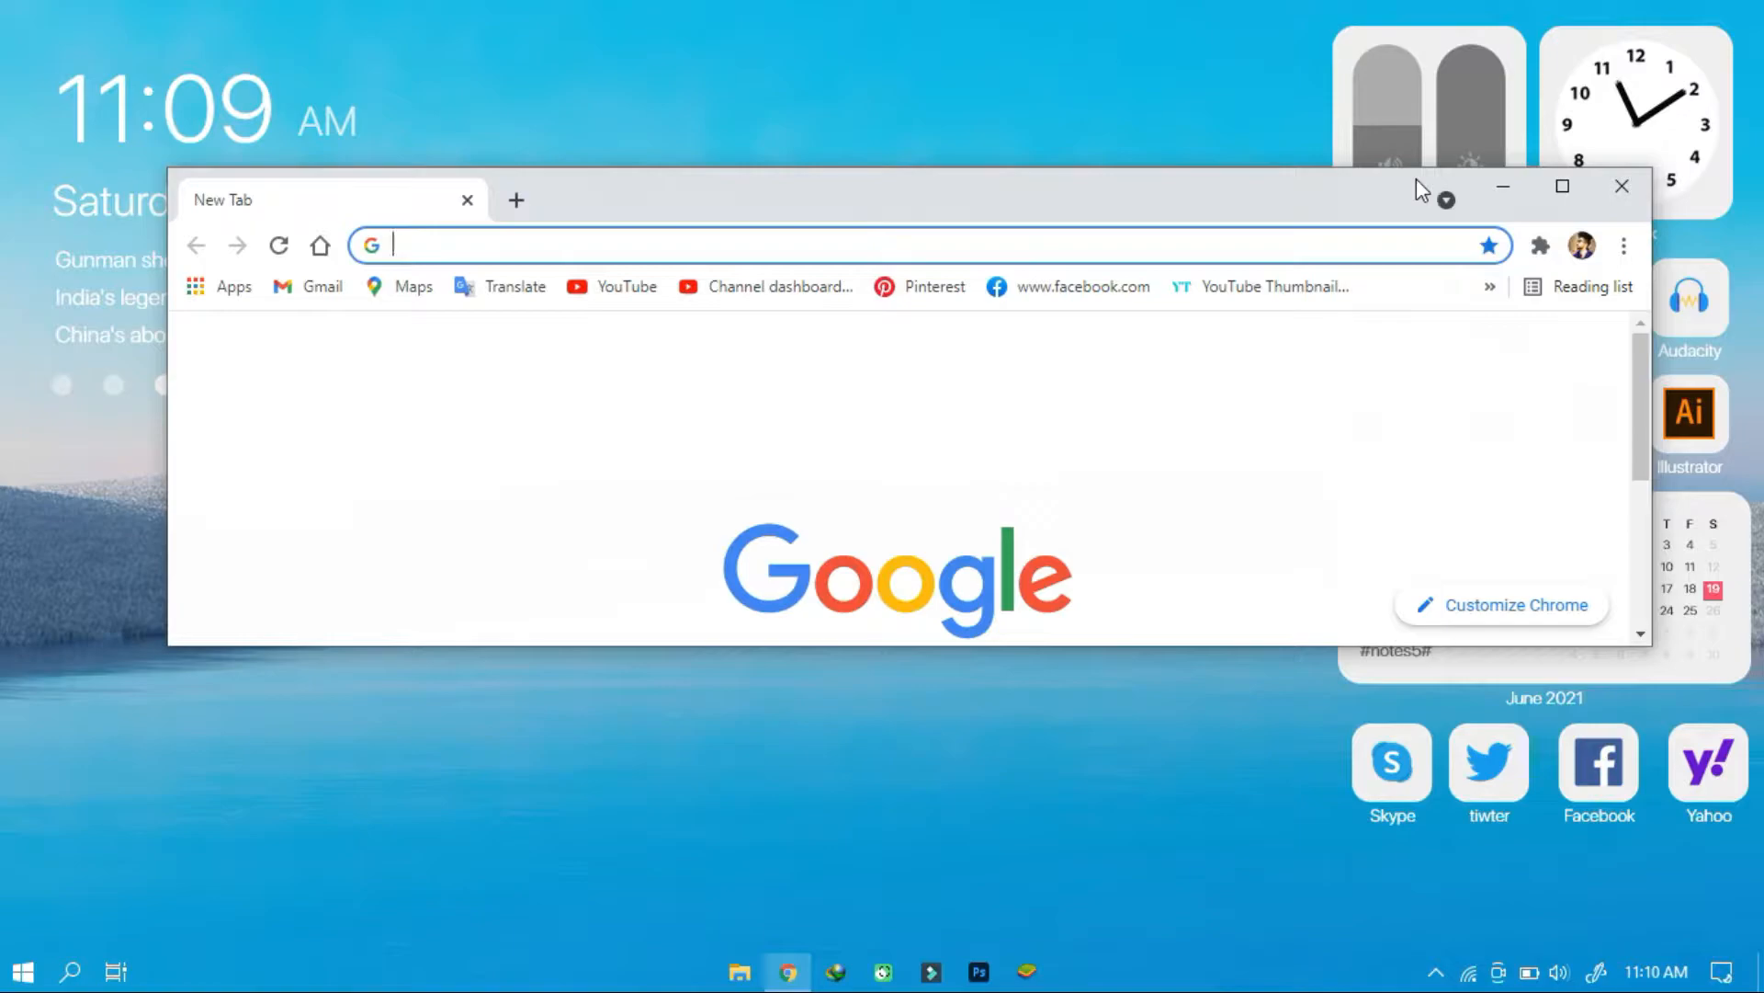
left_click(1622, 186)
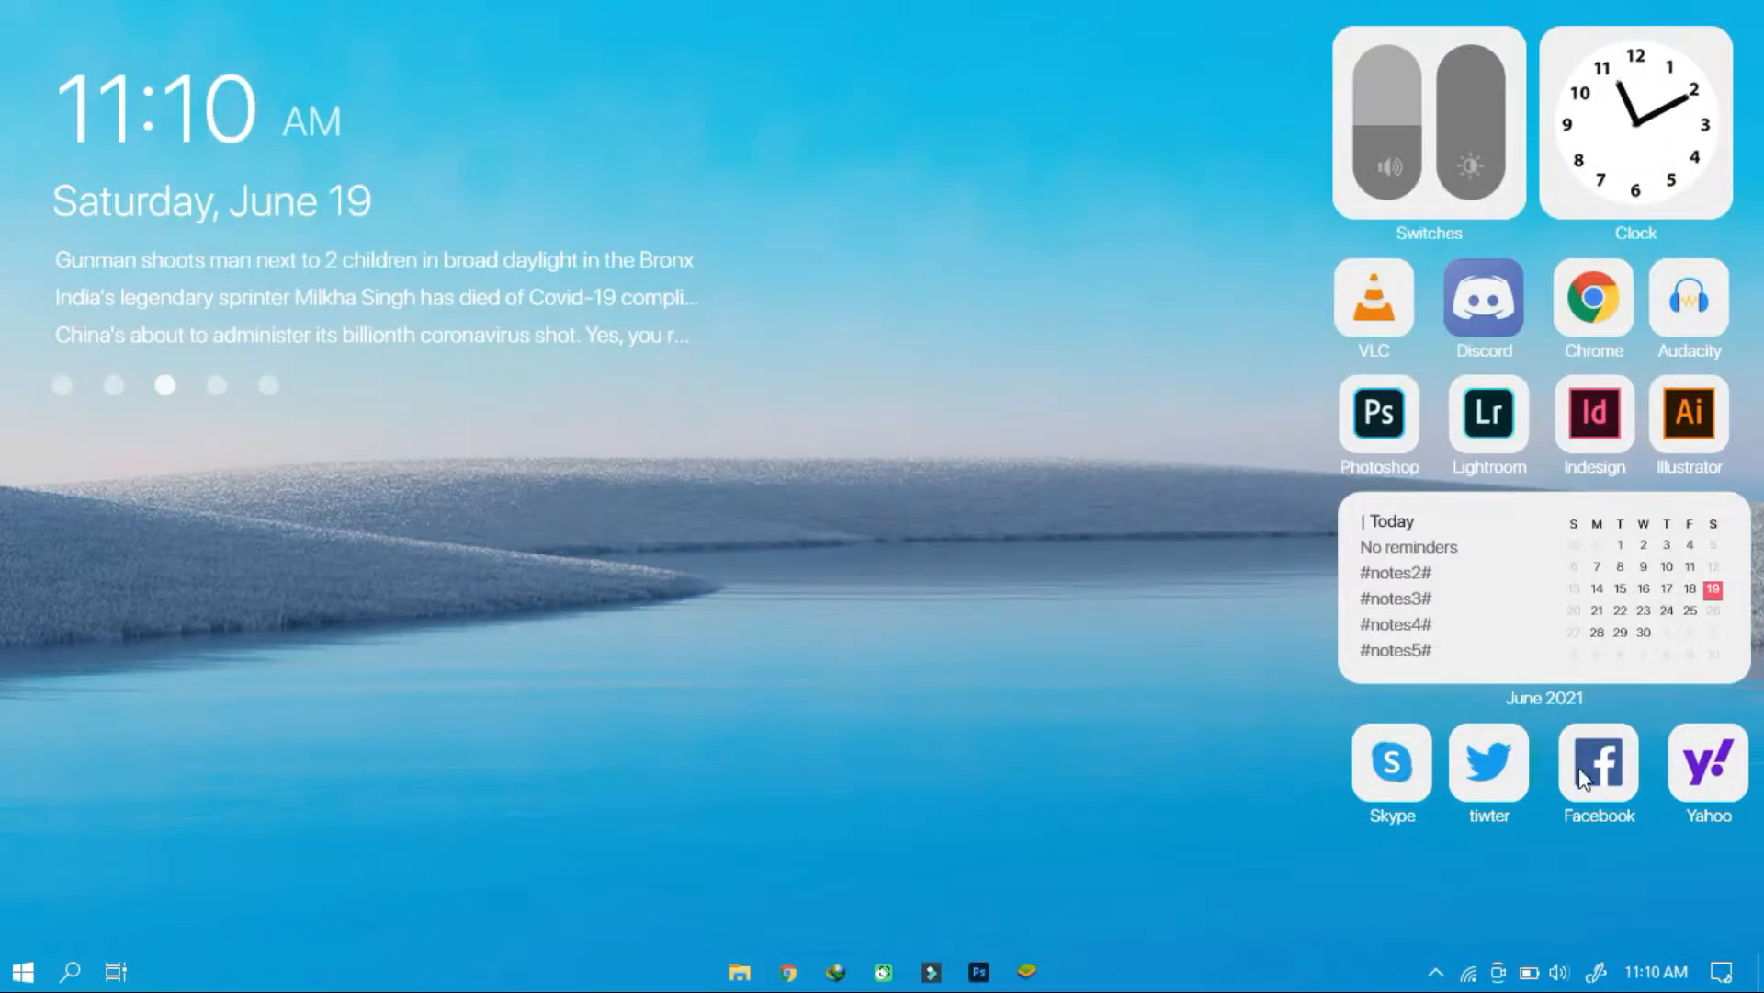
left_click(1582, 779)
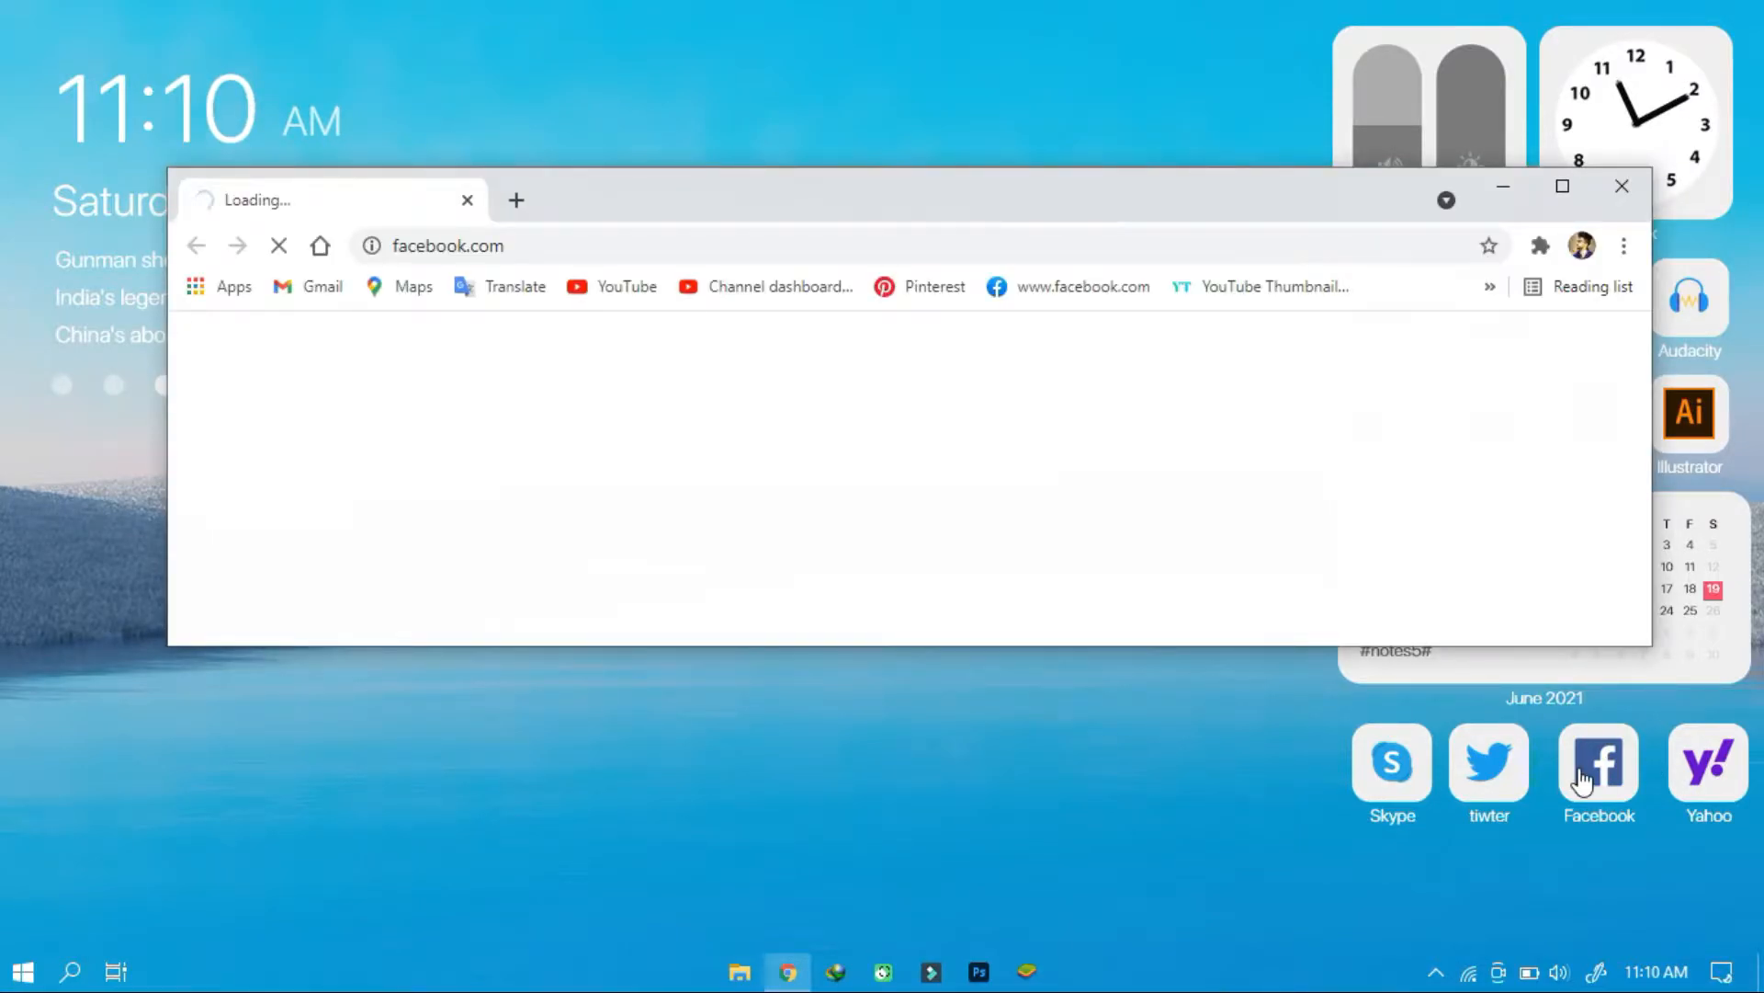
left_click(1622, 187)
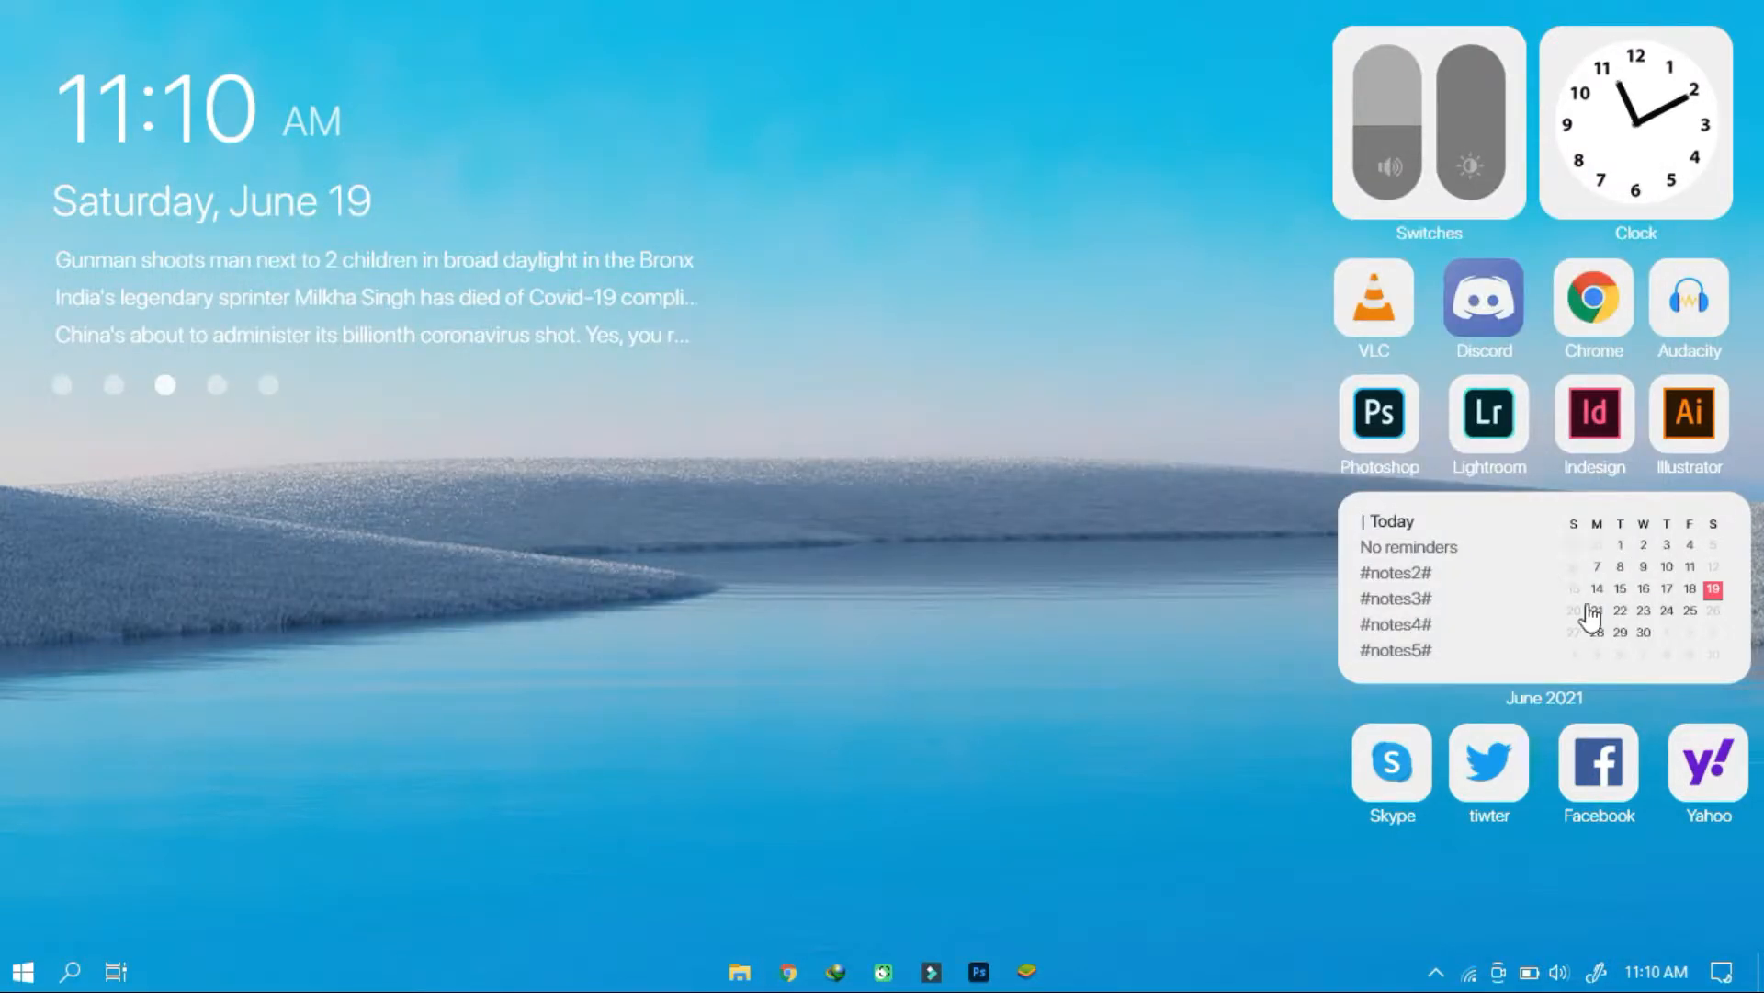
Step: Search for "goo" in the quick launcher, open Google Chrome from it, maximize the window and close it
key("alt+space")
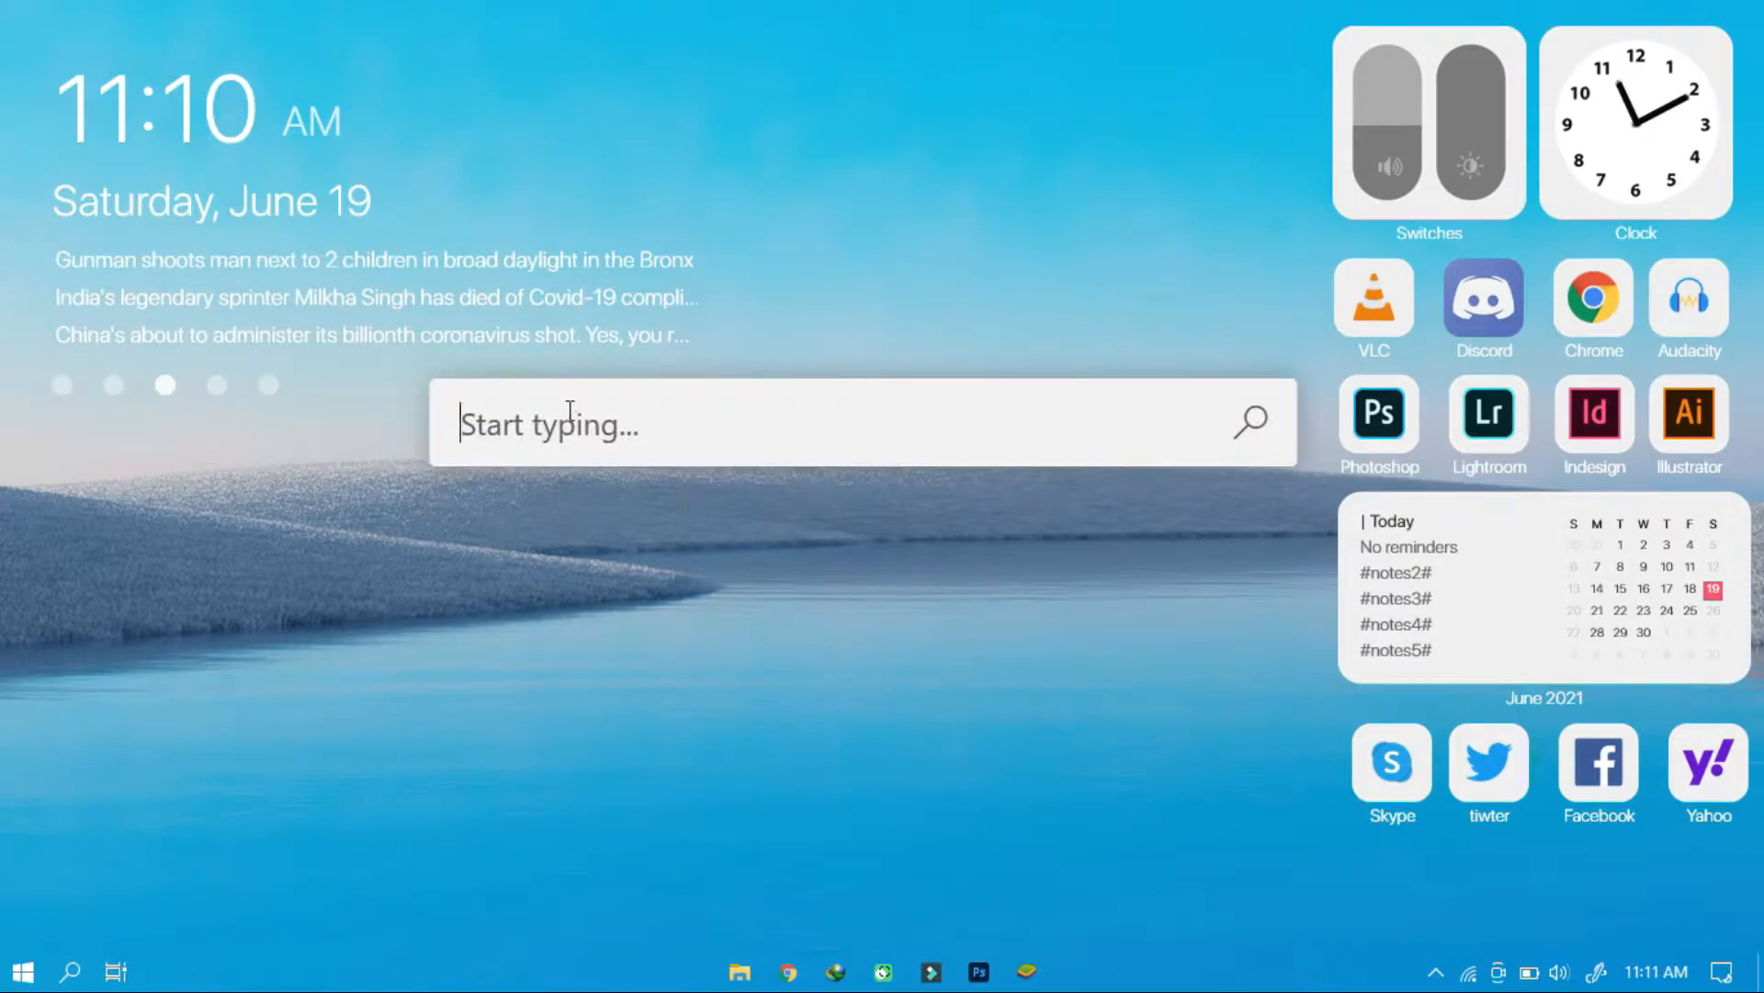
type("goo")
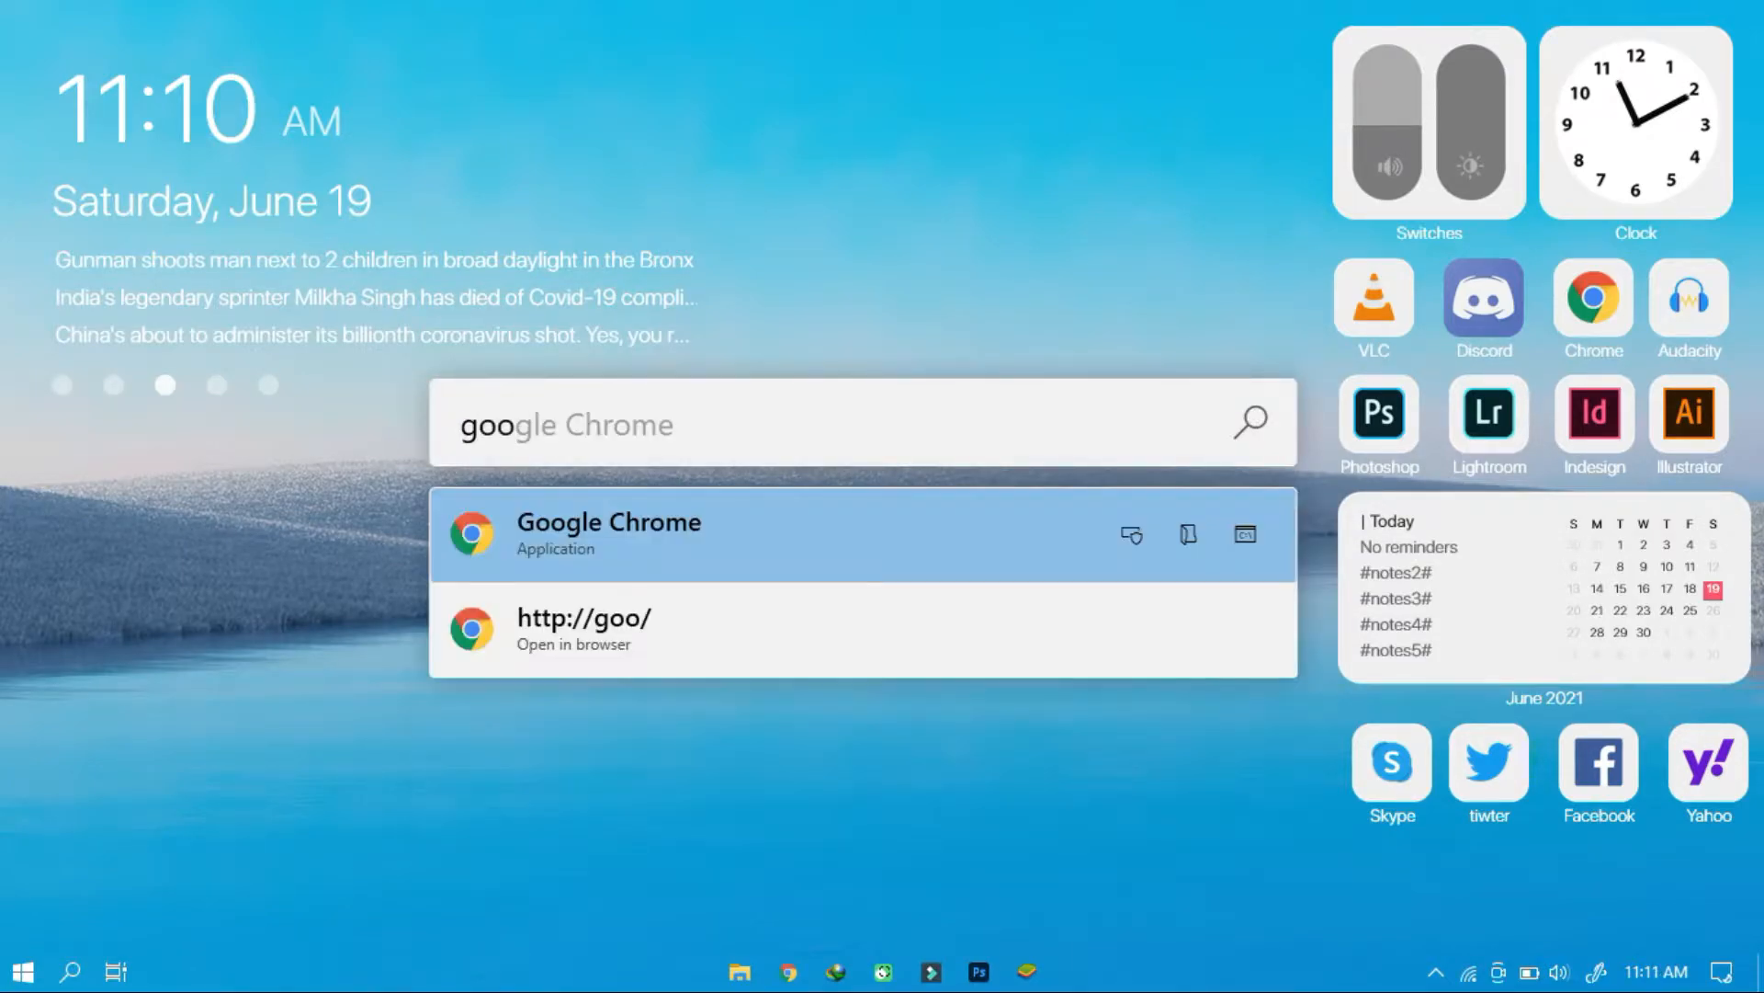
left_click(647, 529)
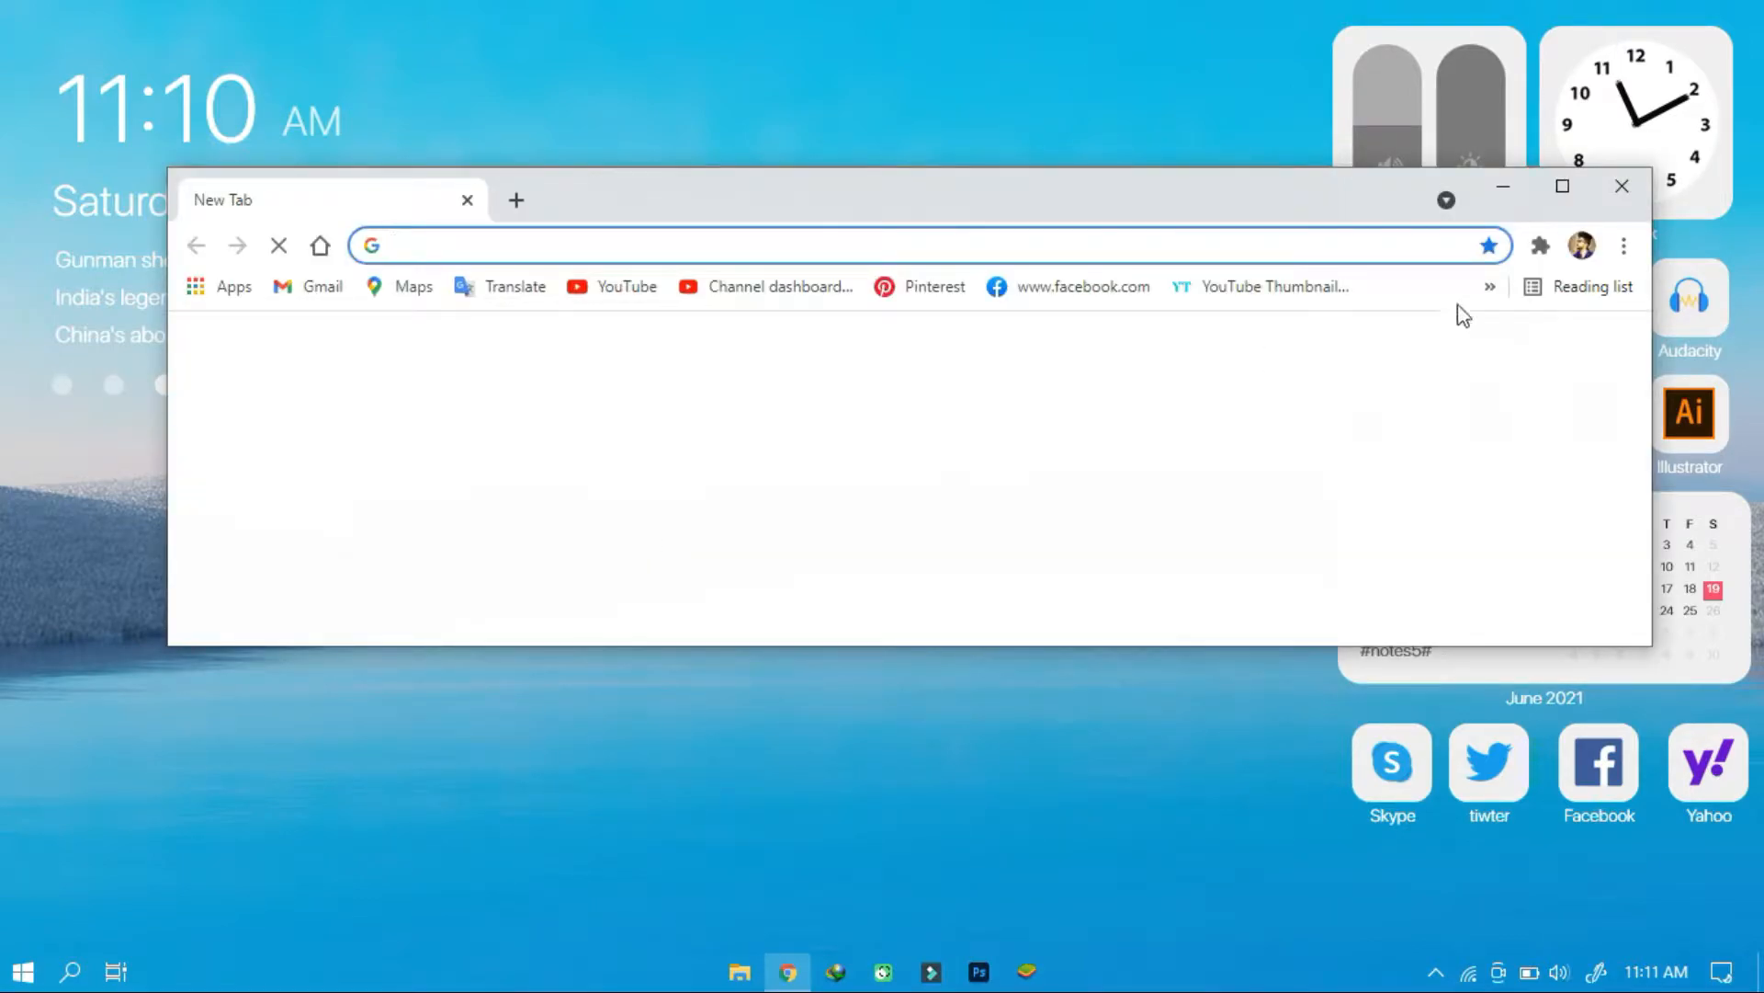
left_click(1562, 185)
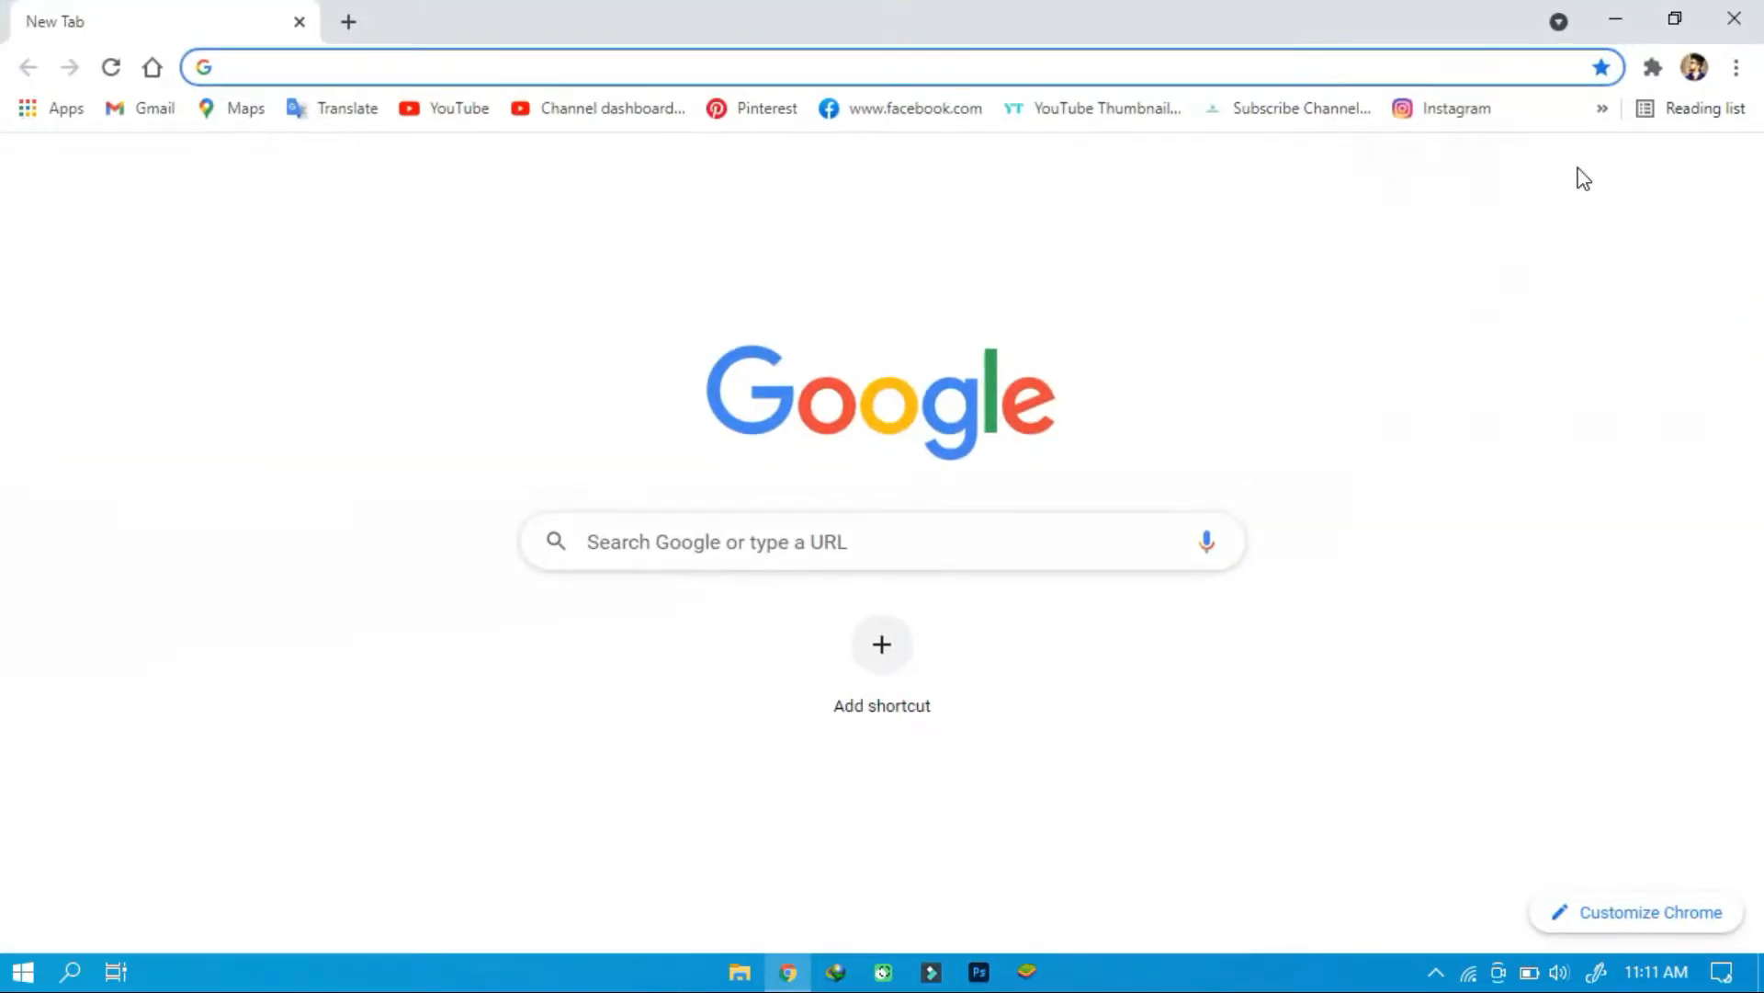
left_click(1734, 19)
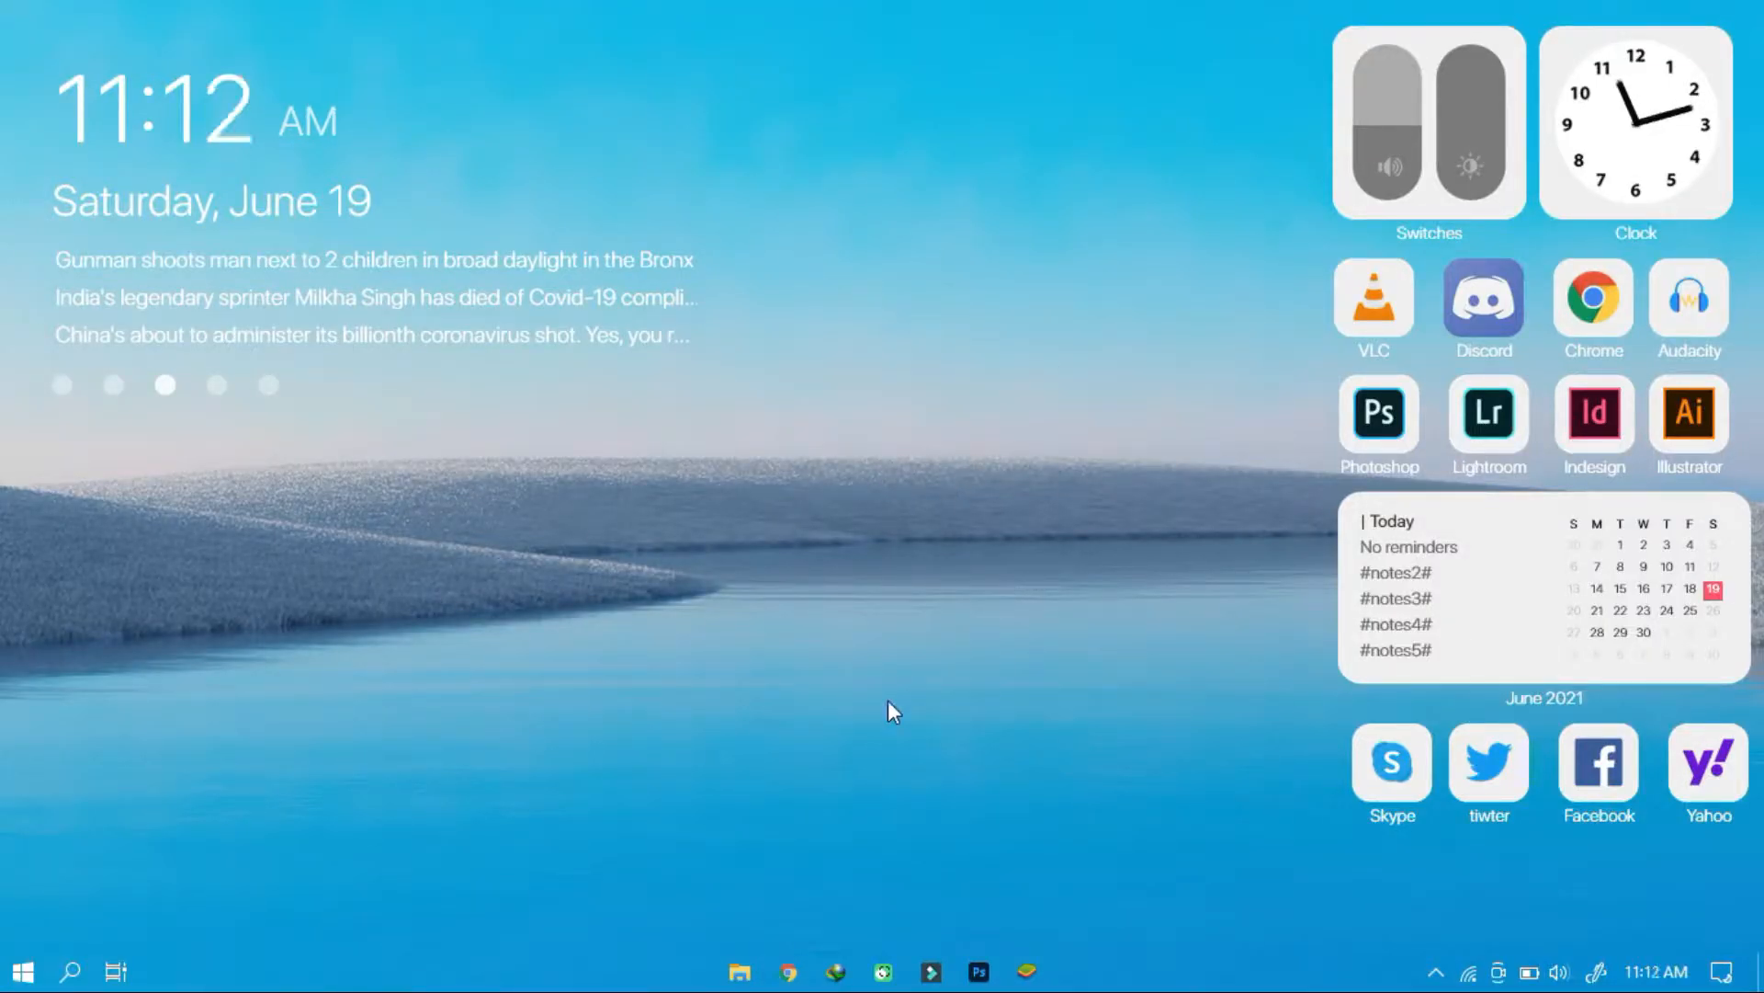
Step: Run cmd from the quick launcher and close the Command Prompt window
key("alt+space")
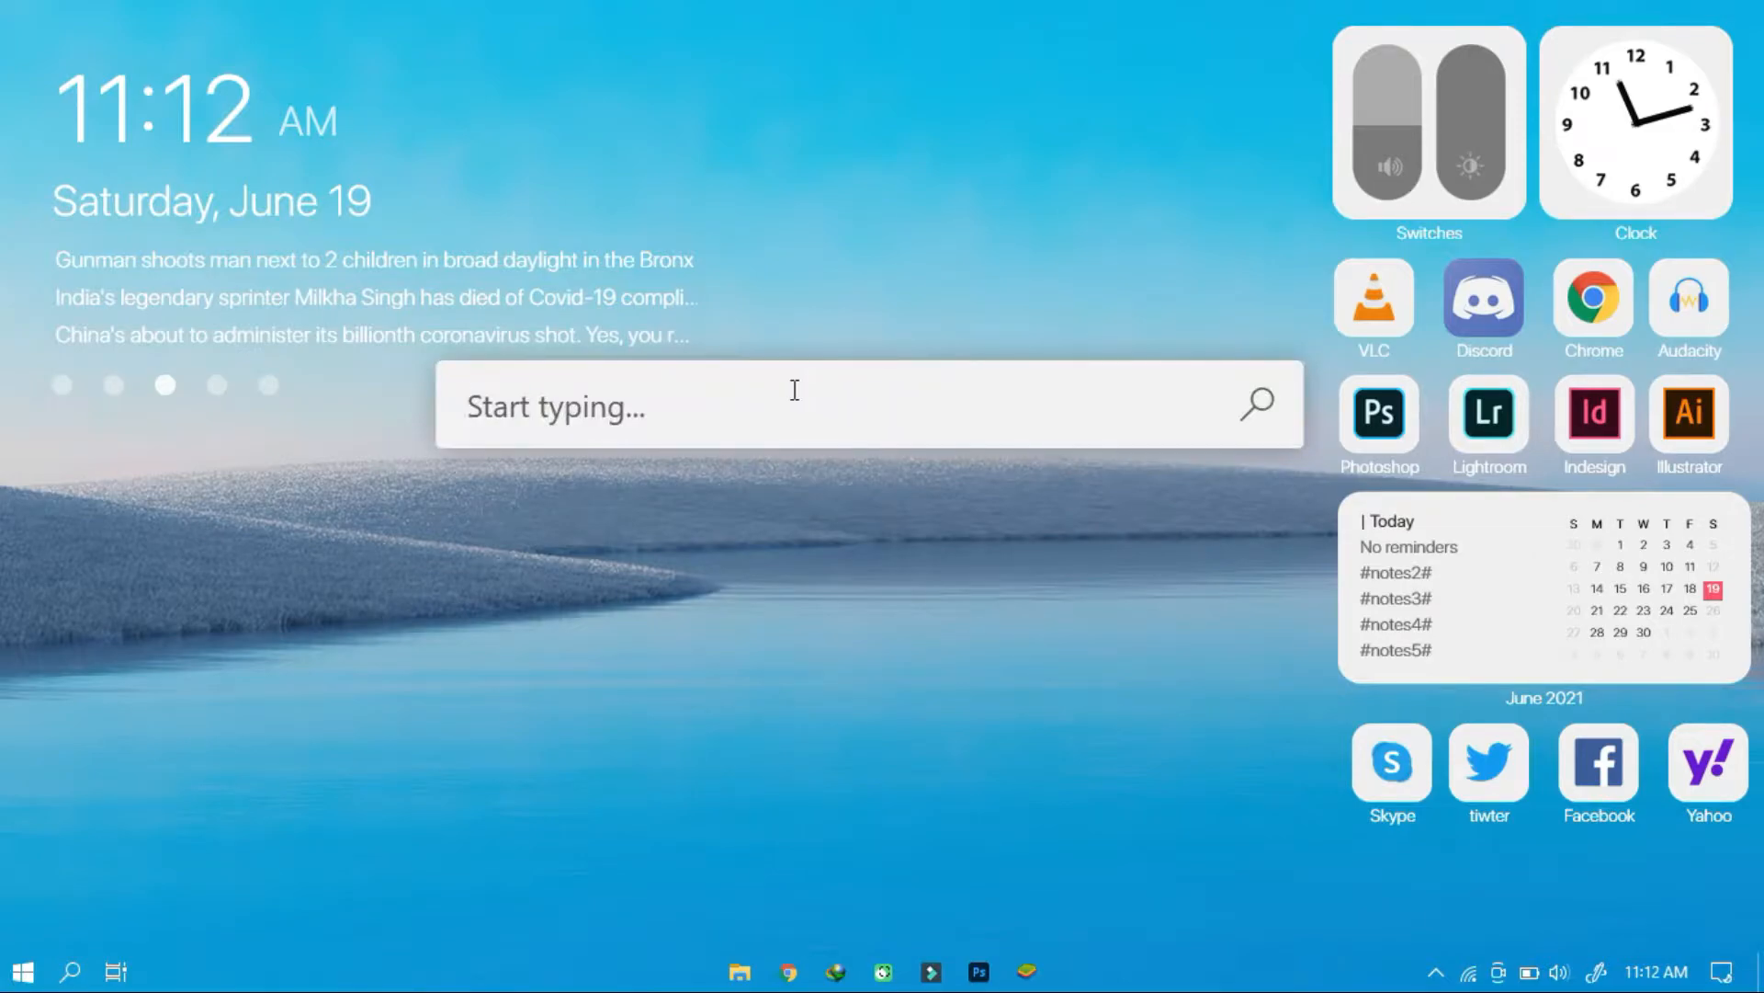
type("cmd")
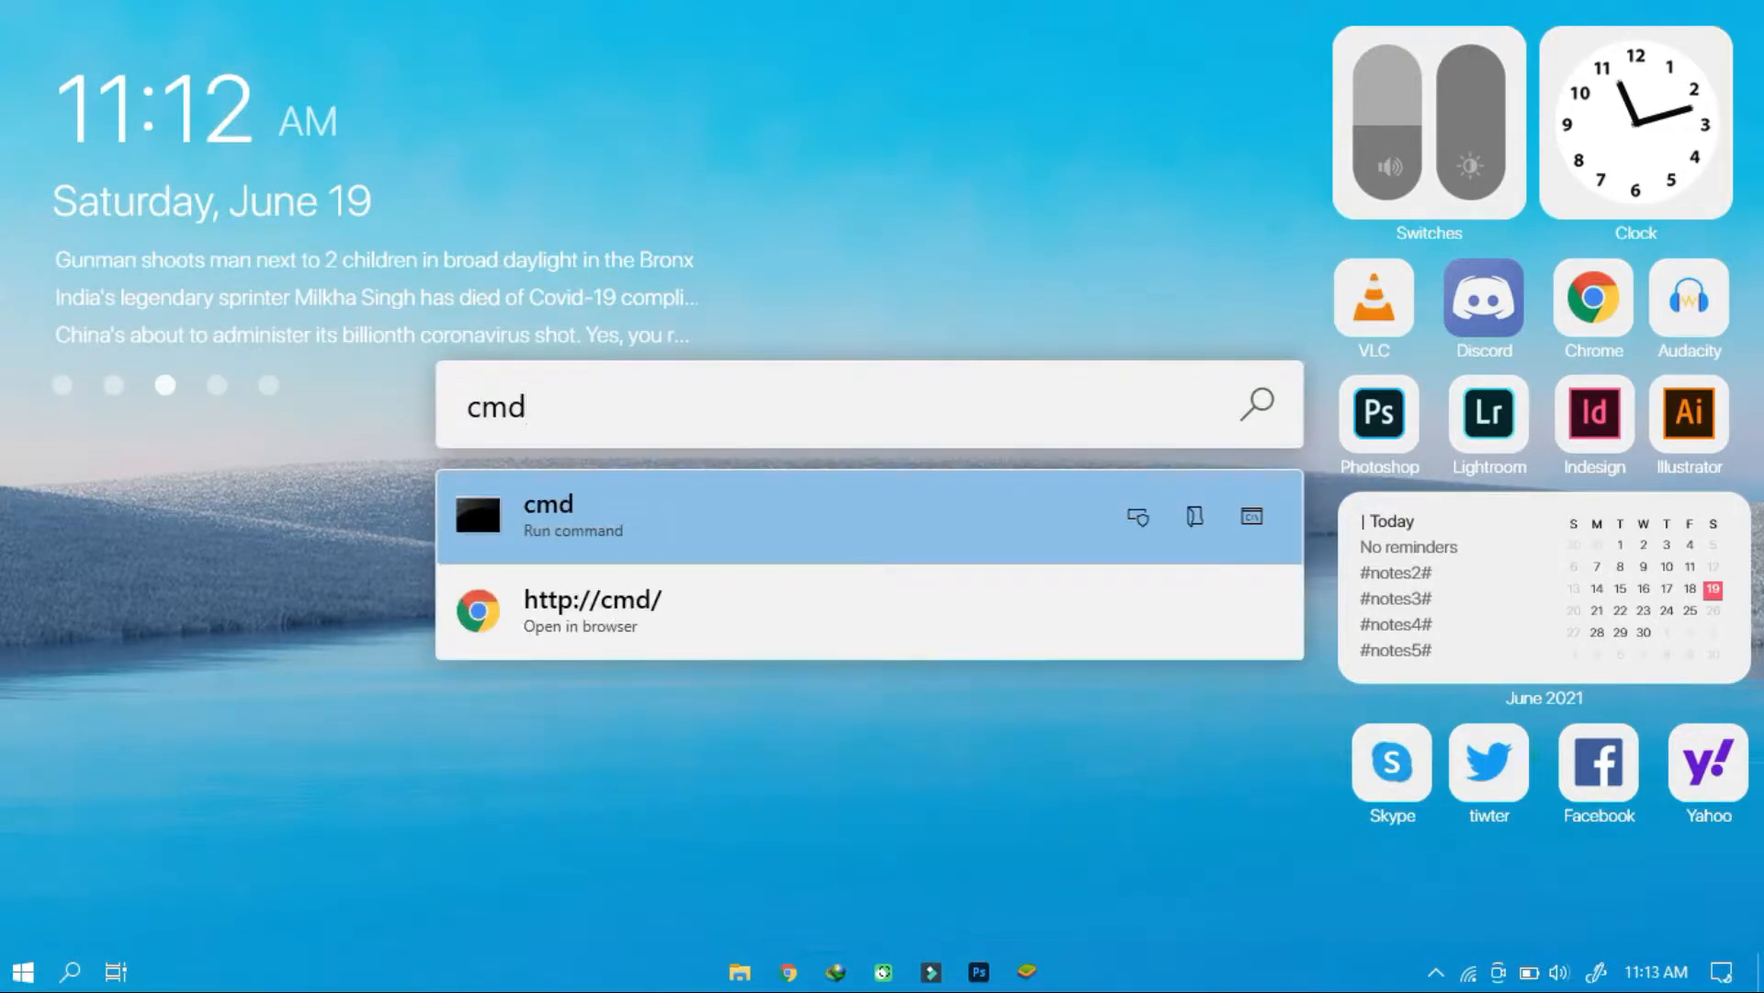
key("Return")
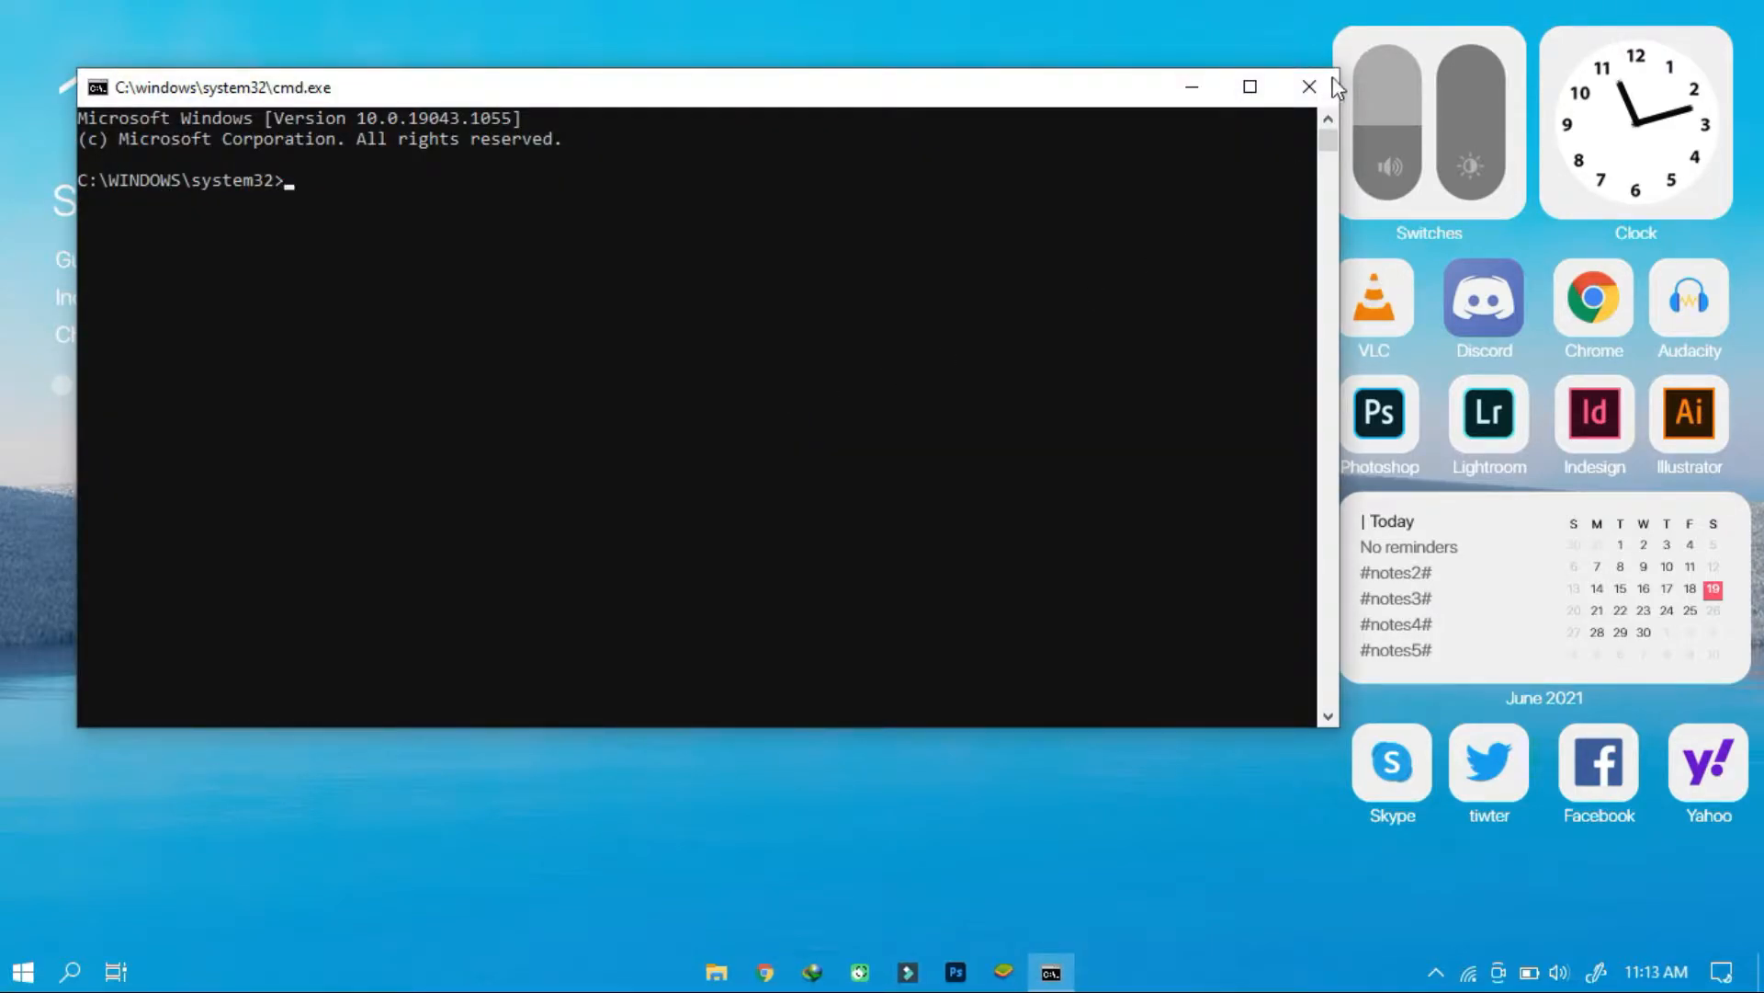
left_click(1321, 88)
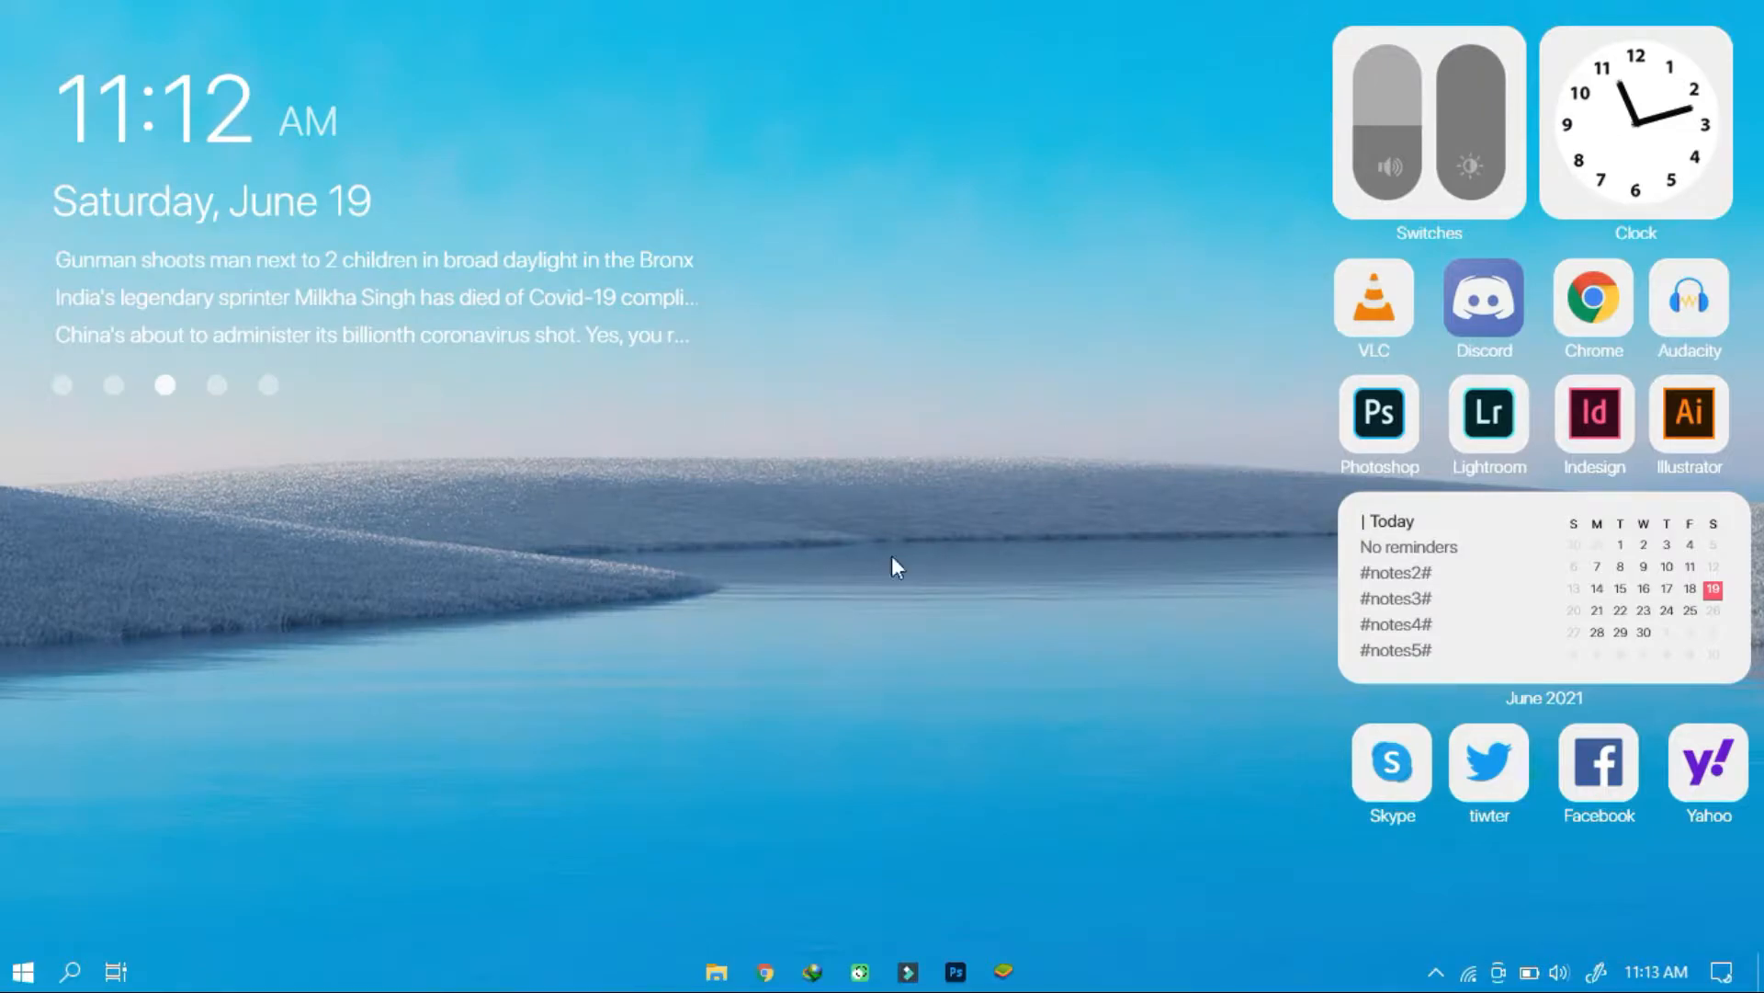
Step: Open the computer entry from the quick launcher, shrink the This PC window out of full screen, and close it
key("alt+space")
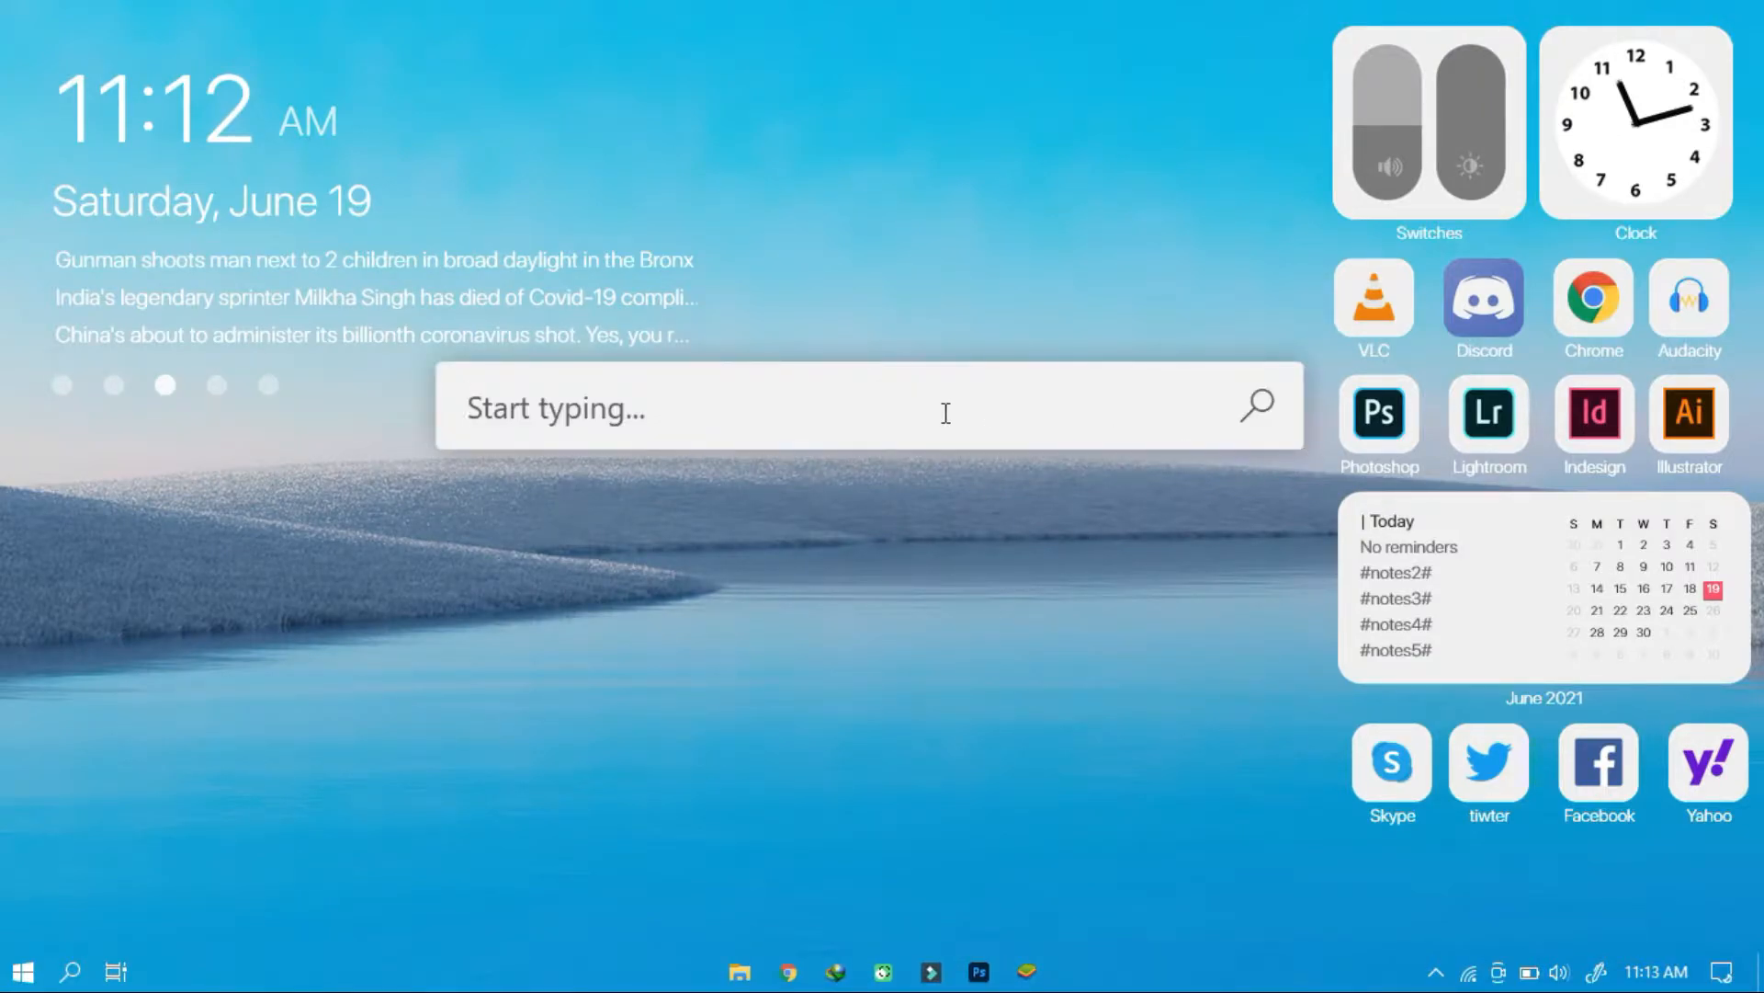
type("c")
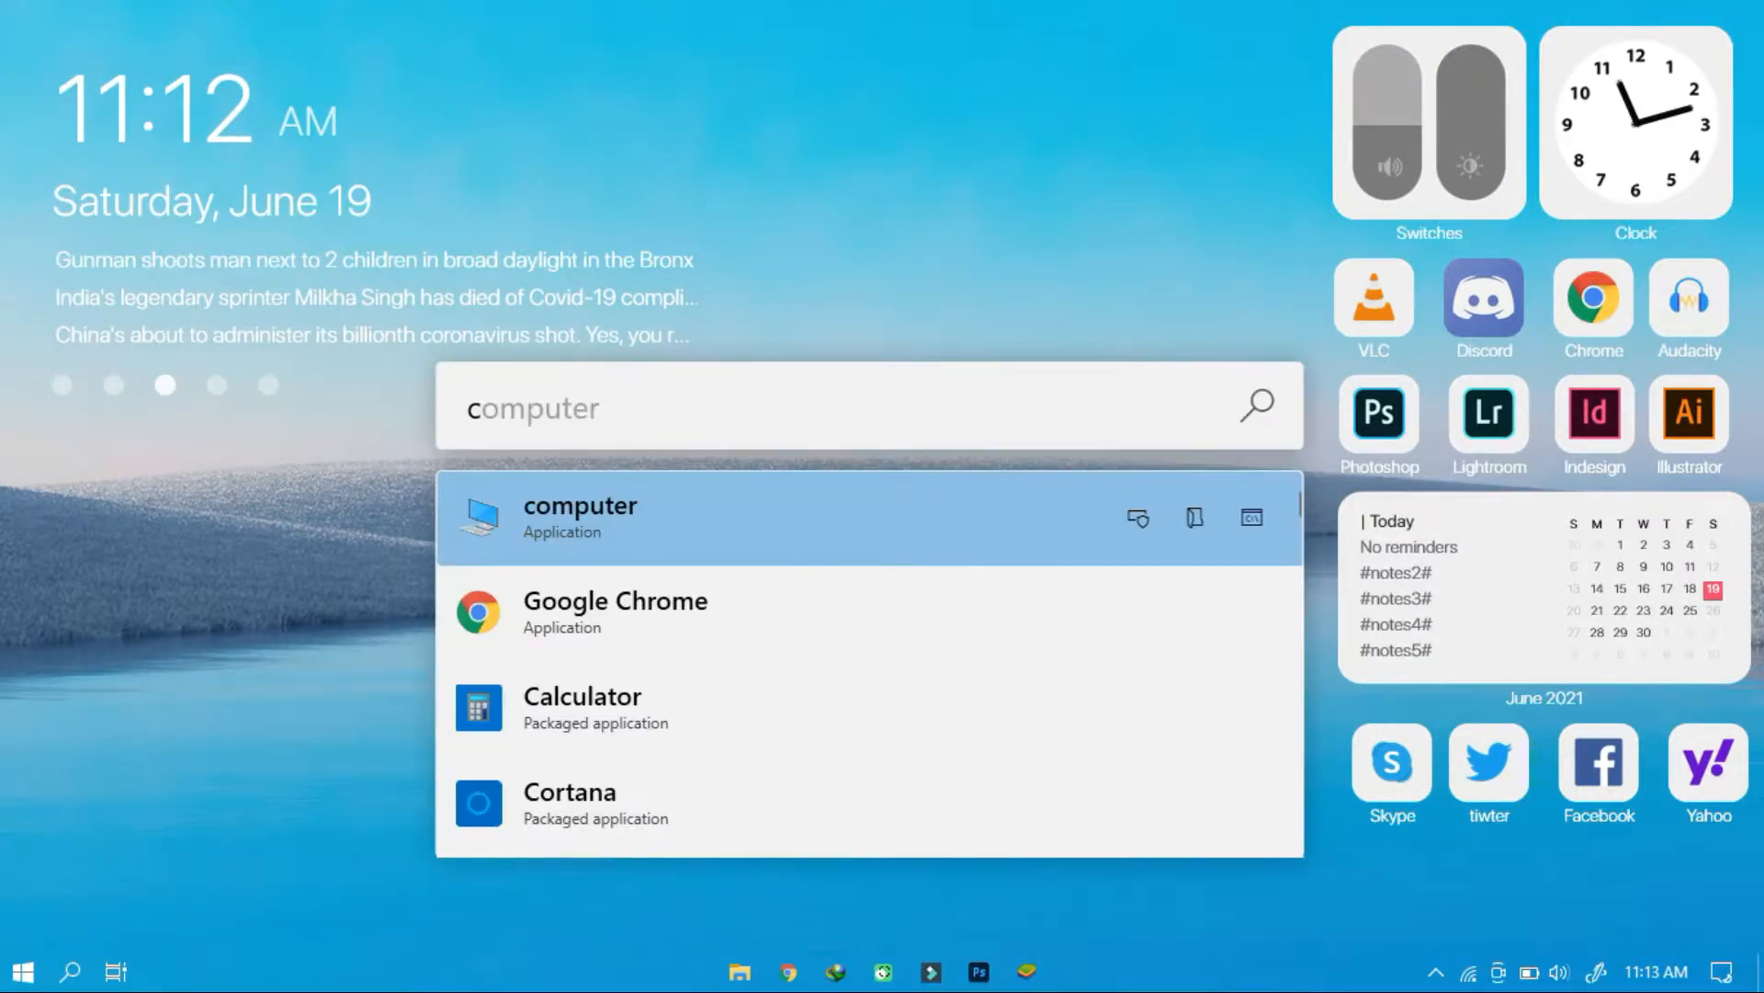
key("Return")
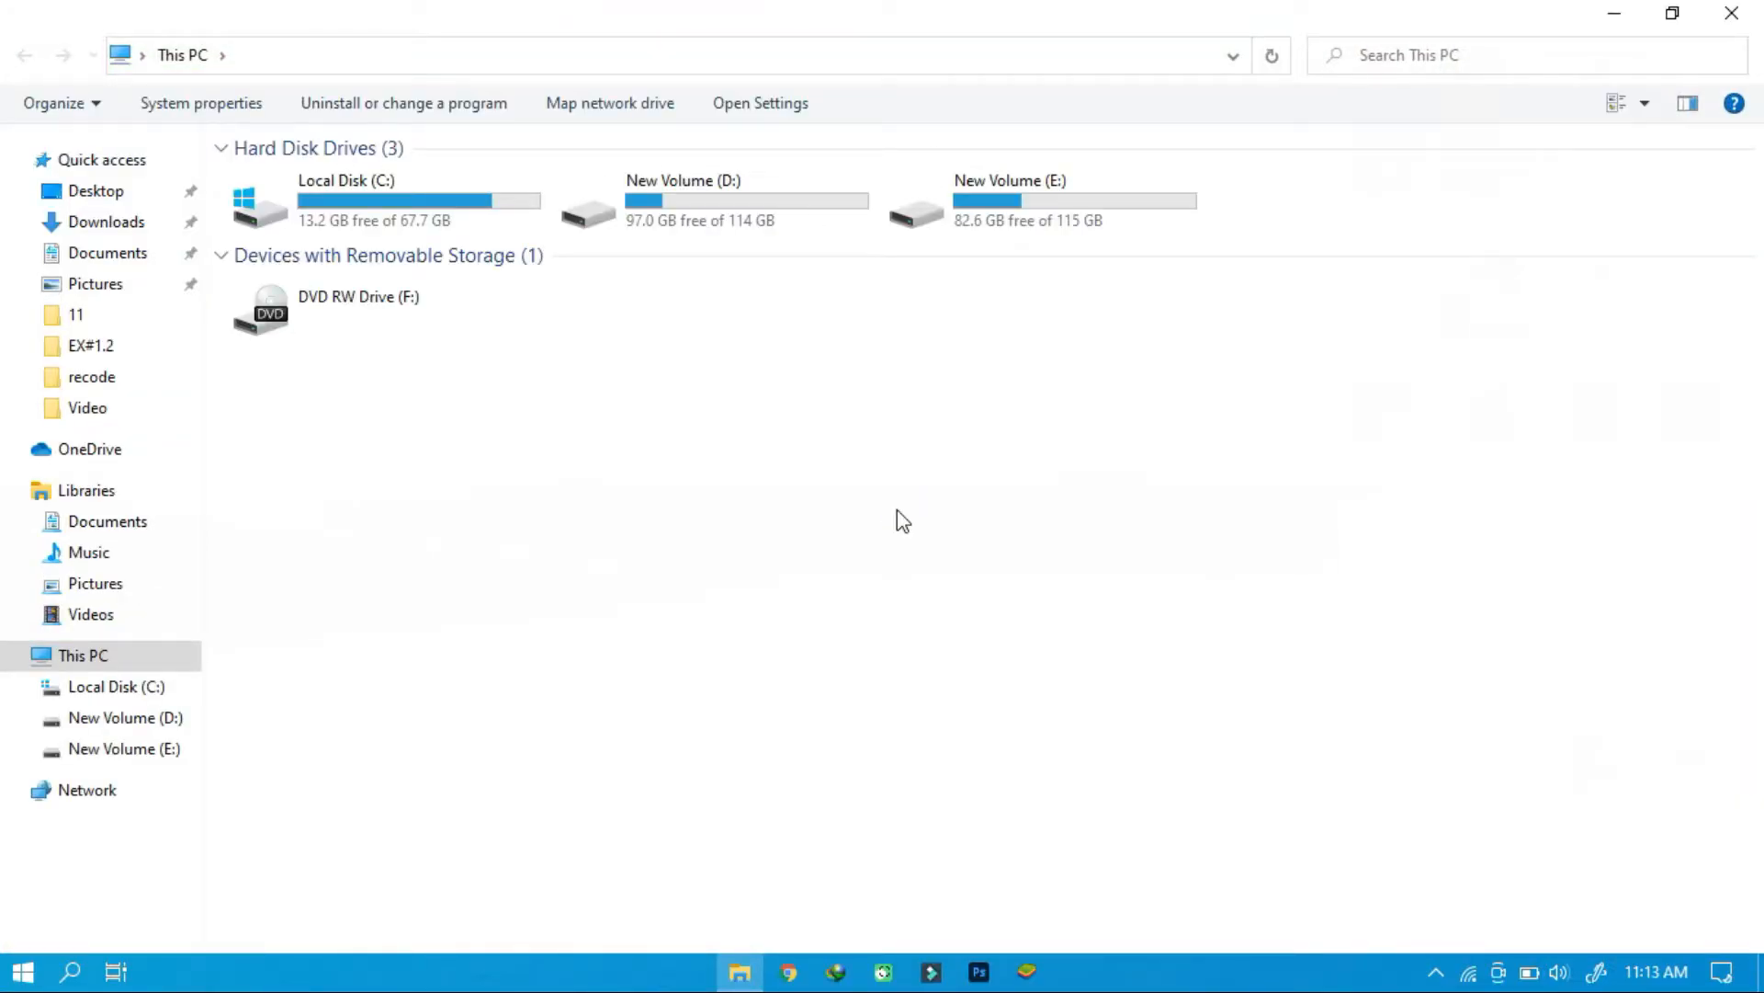
left_click_drag(1510, 13, 1342, 306)
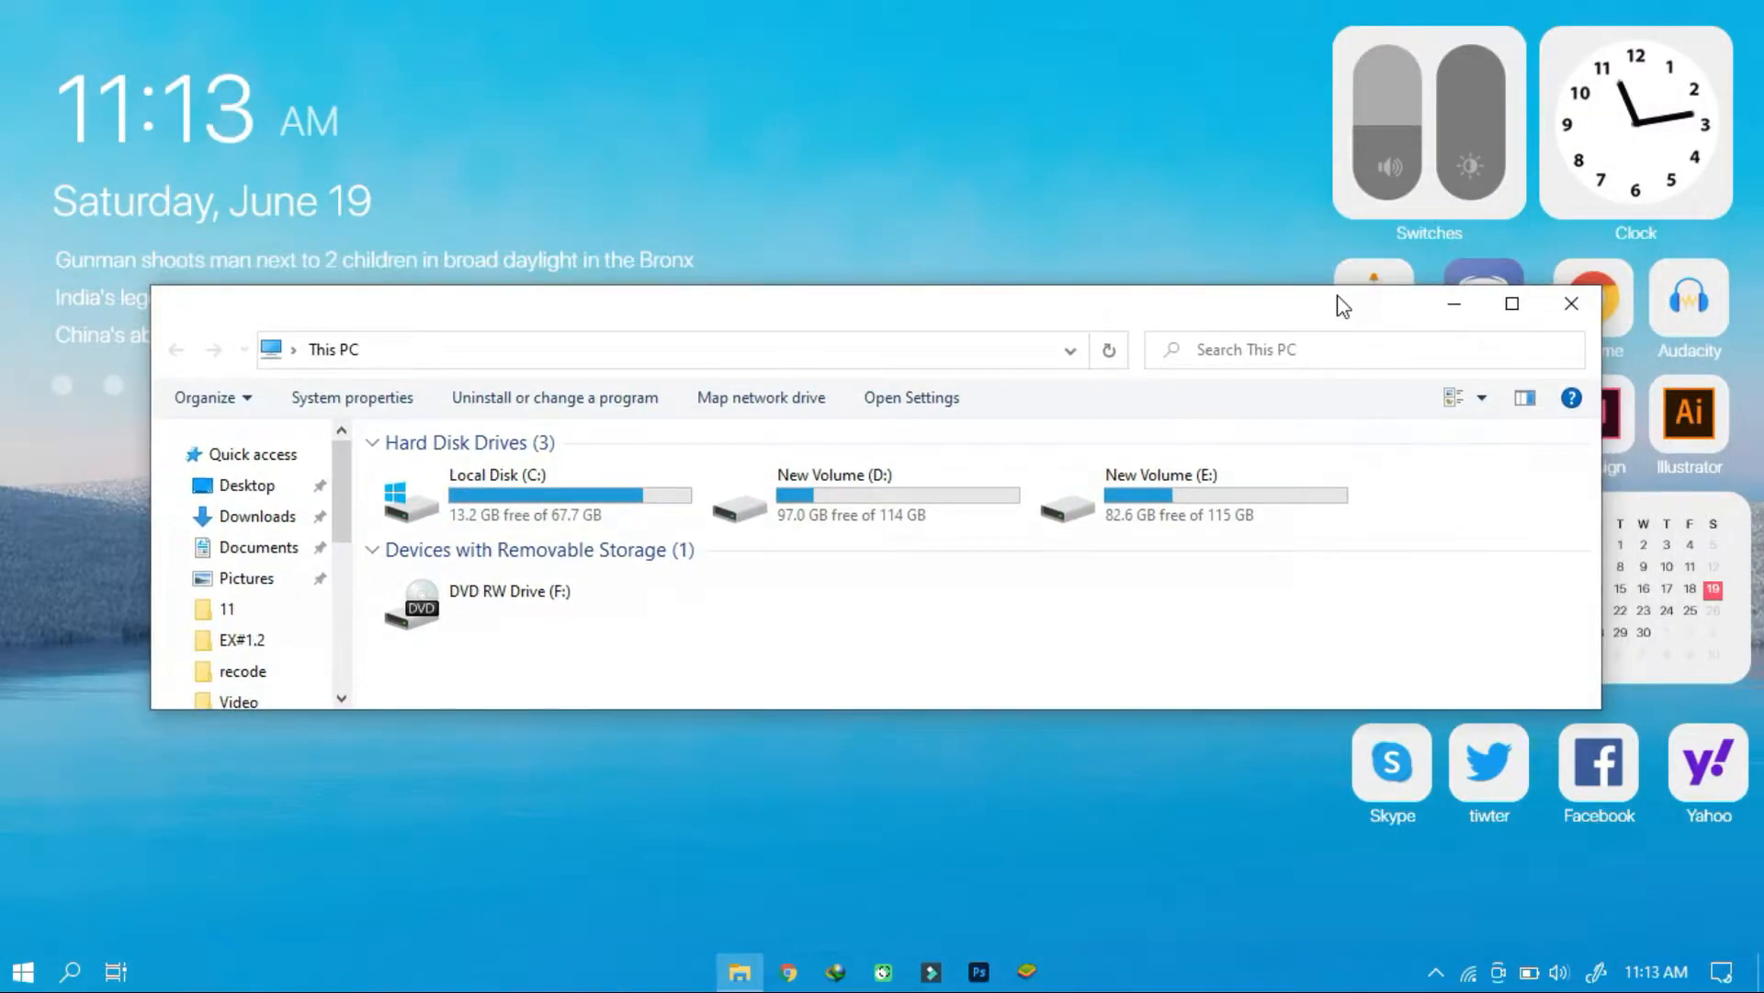
left_click(1567, 302)
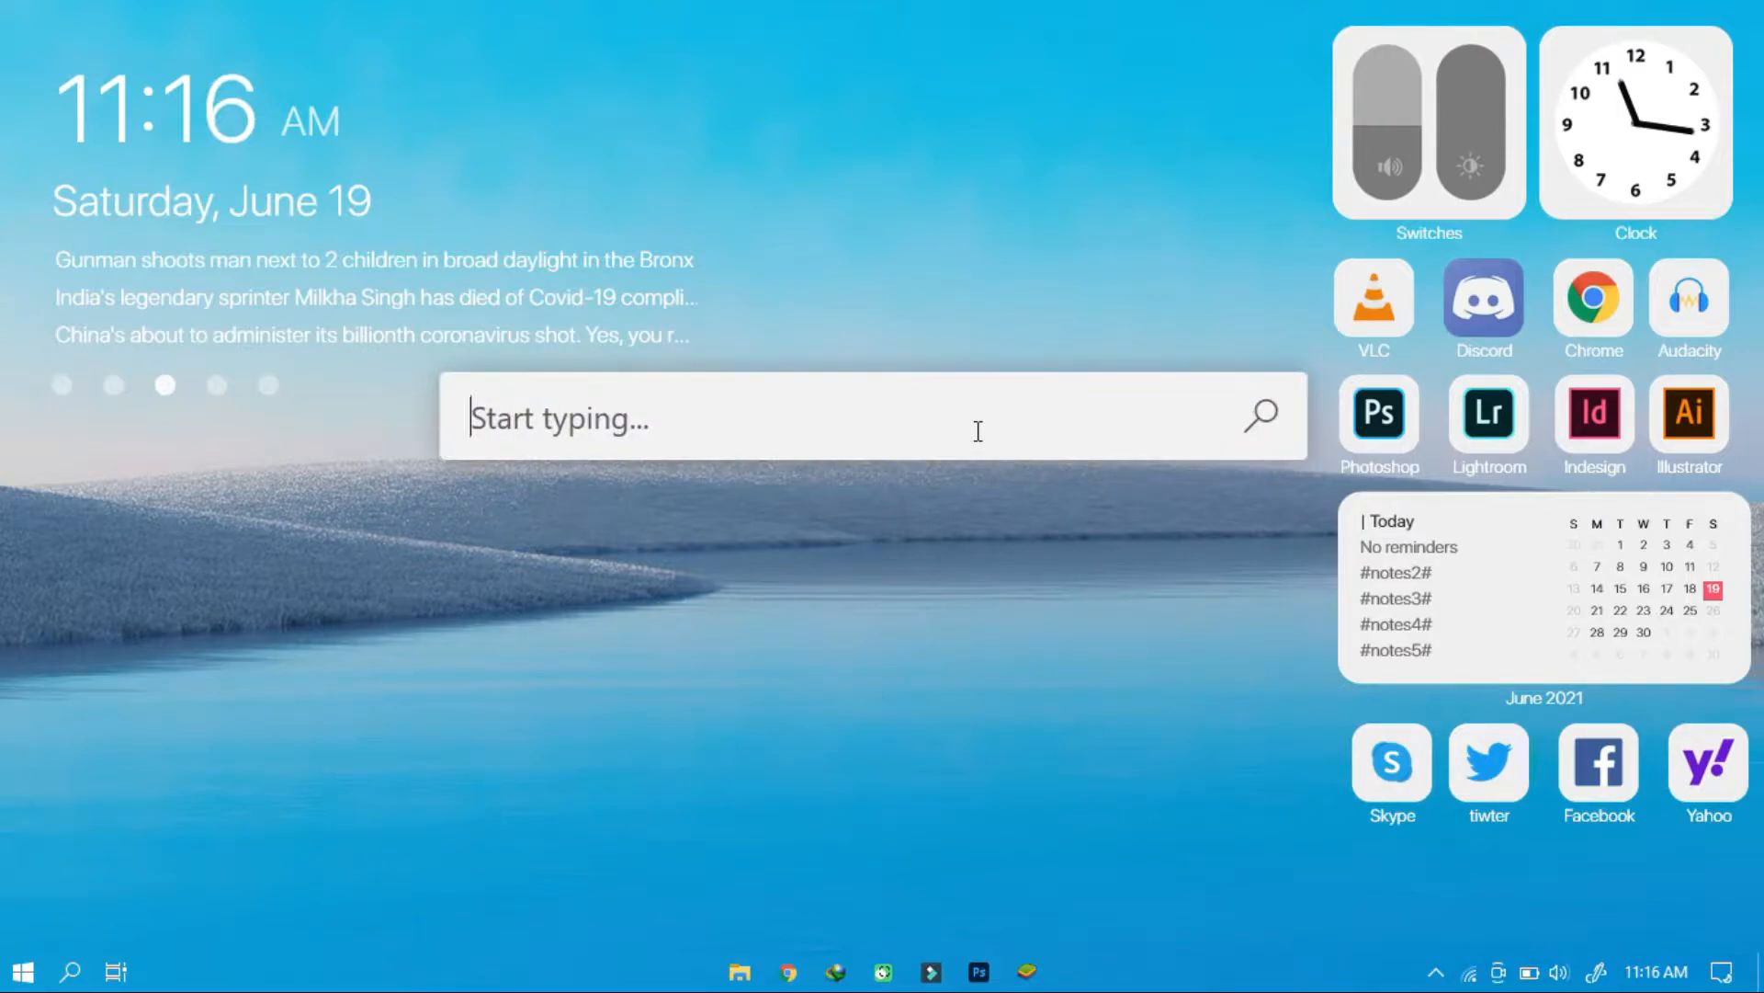
type("you")
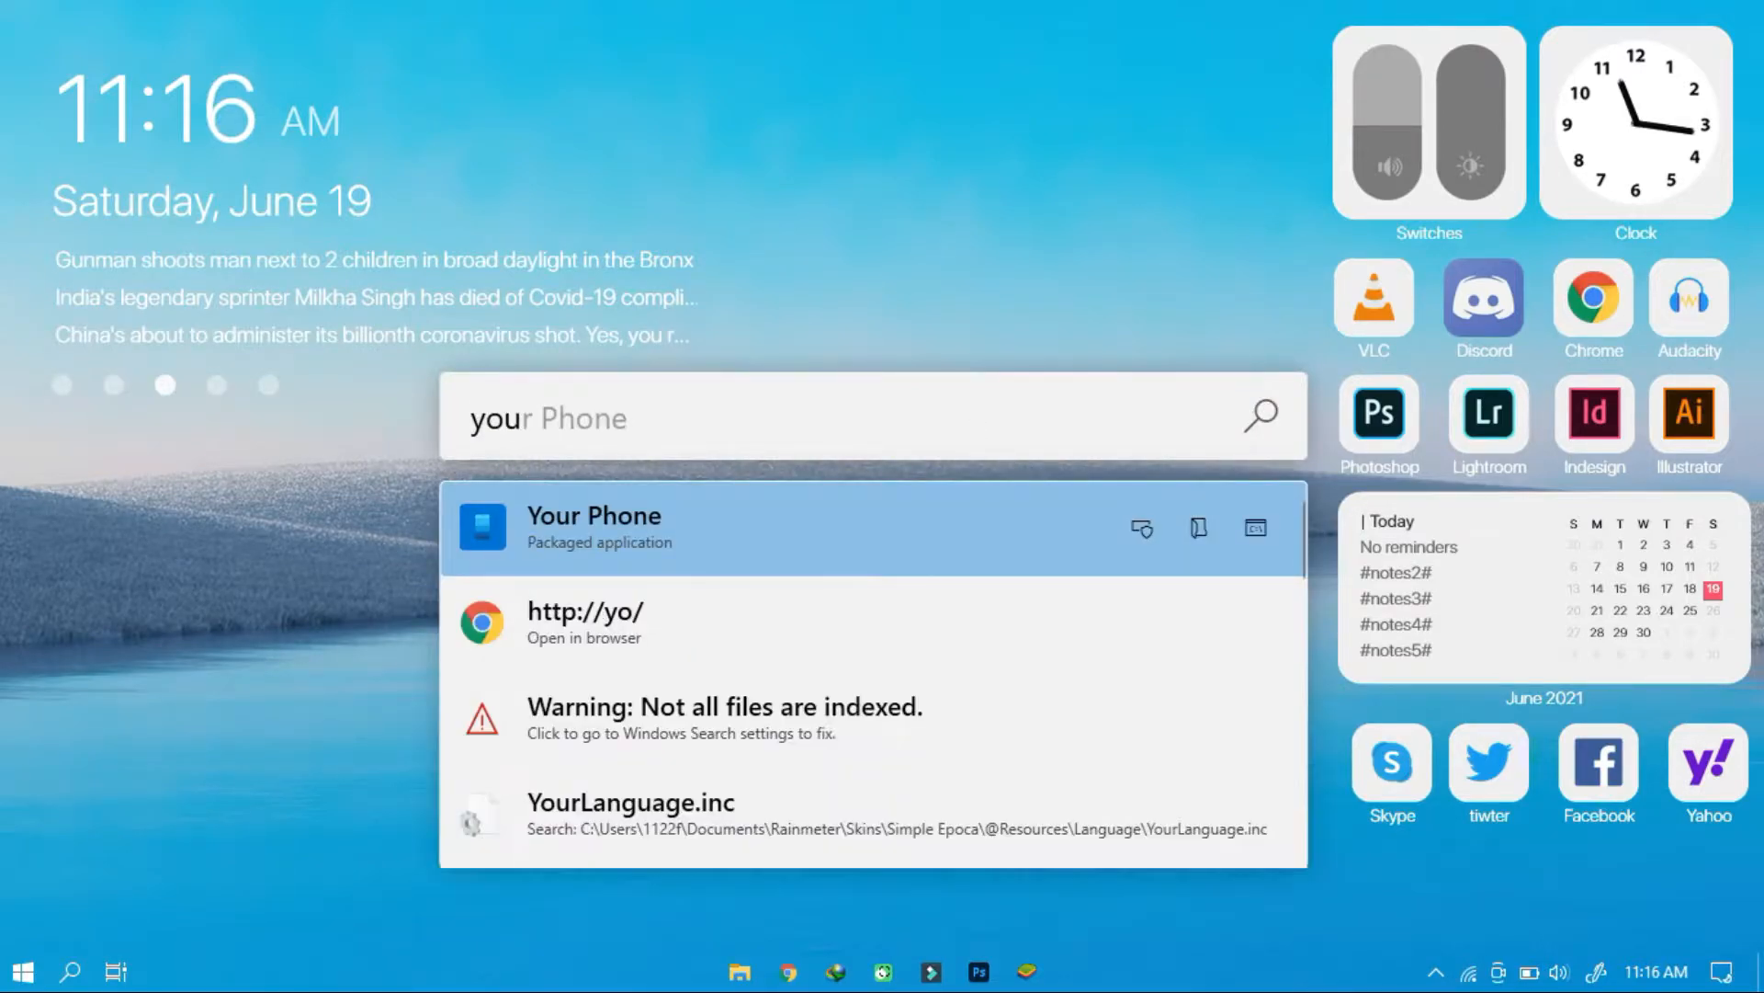
type("tube")
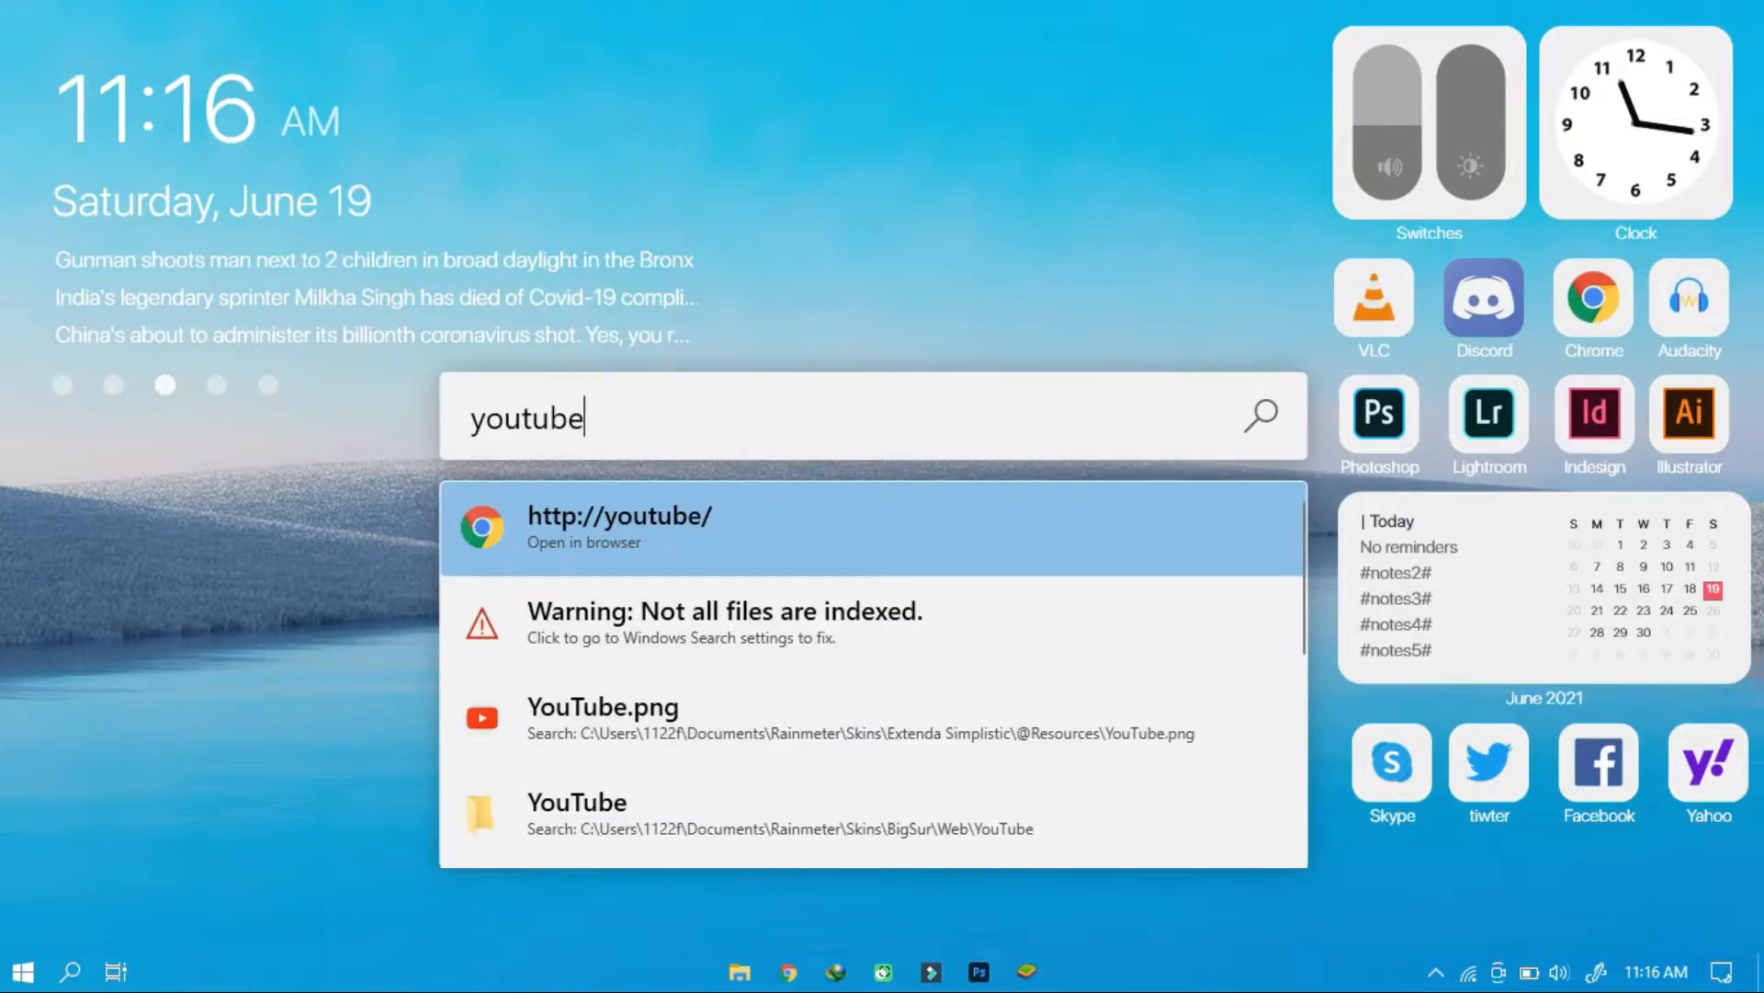
key("Return")
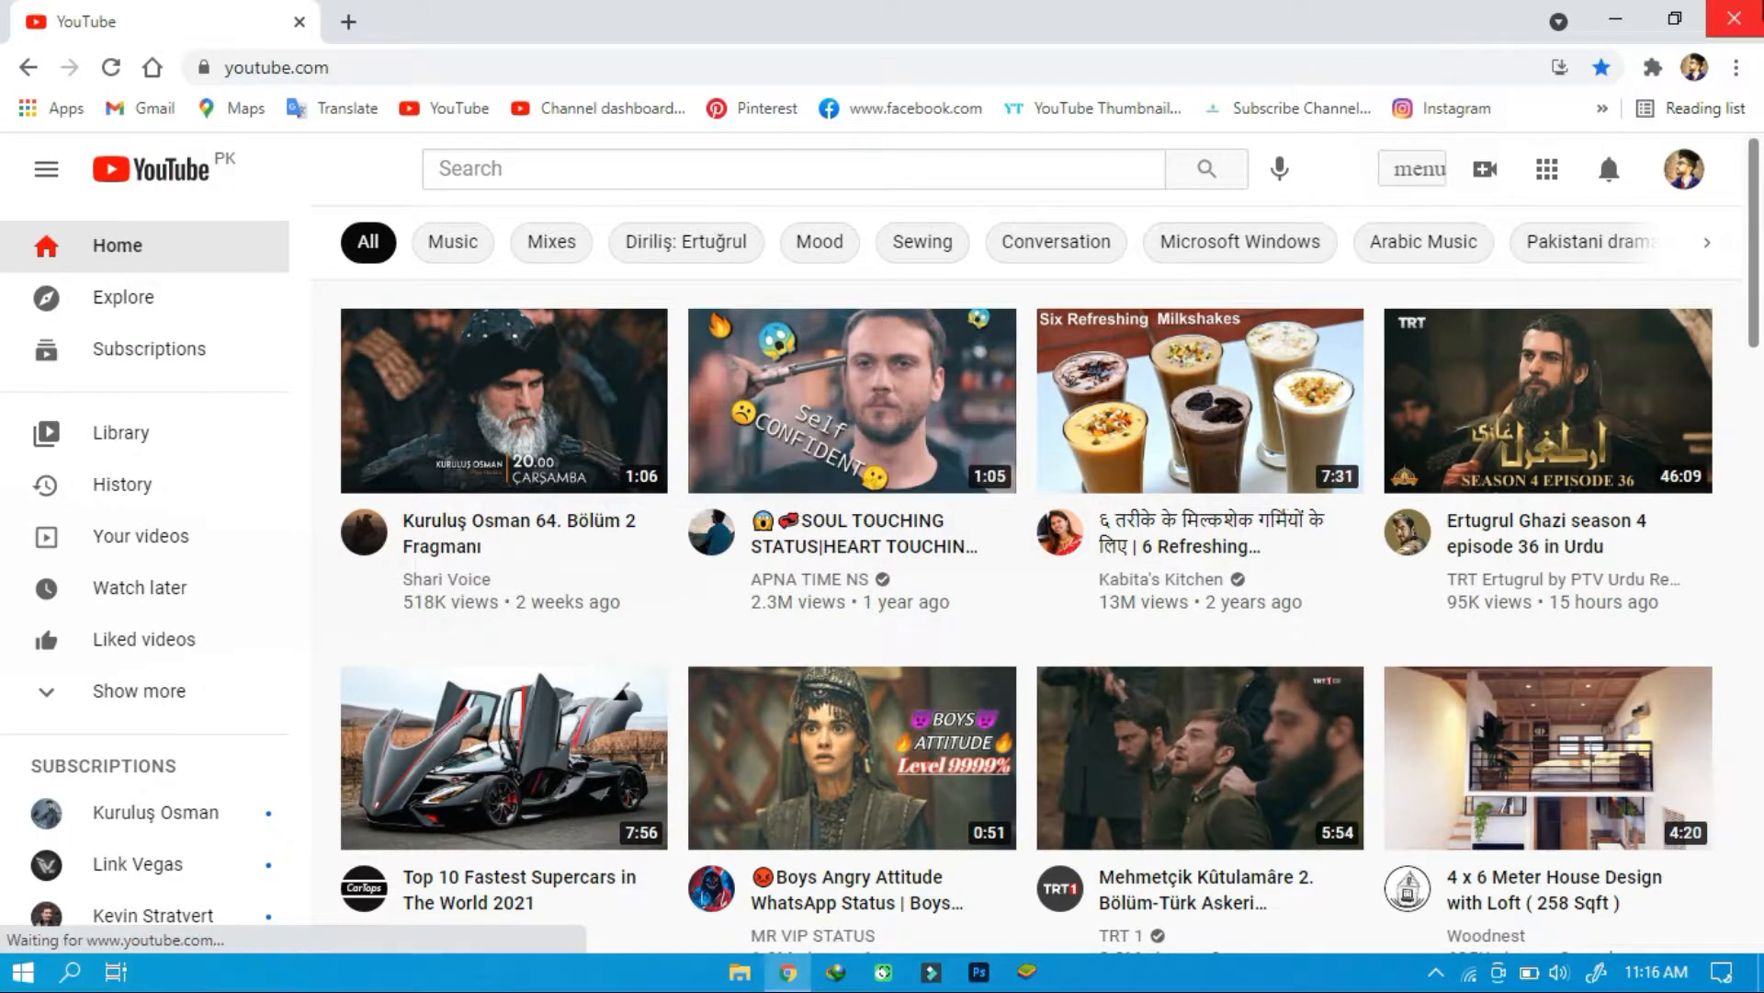
left_click(1735, 20)
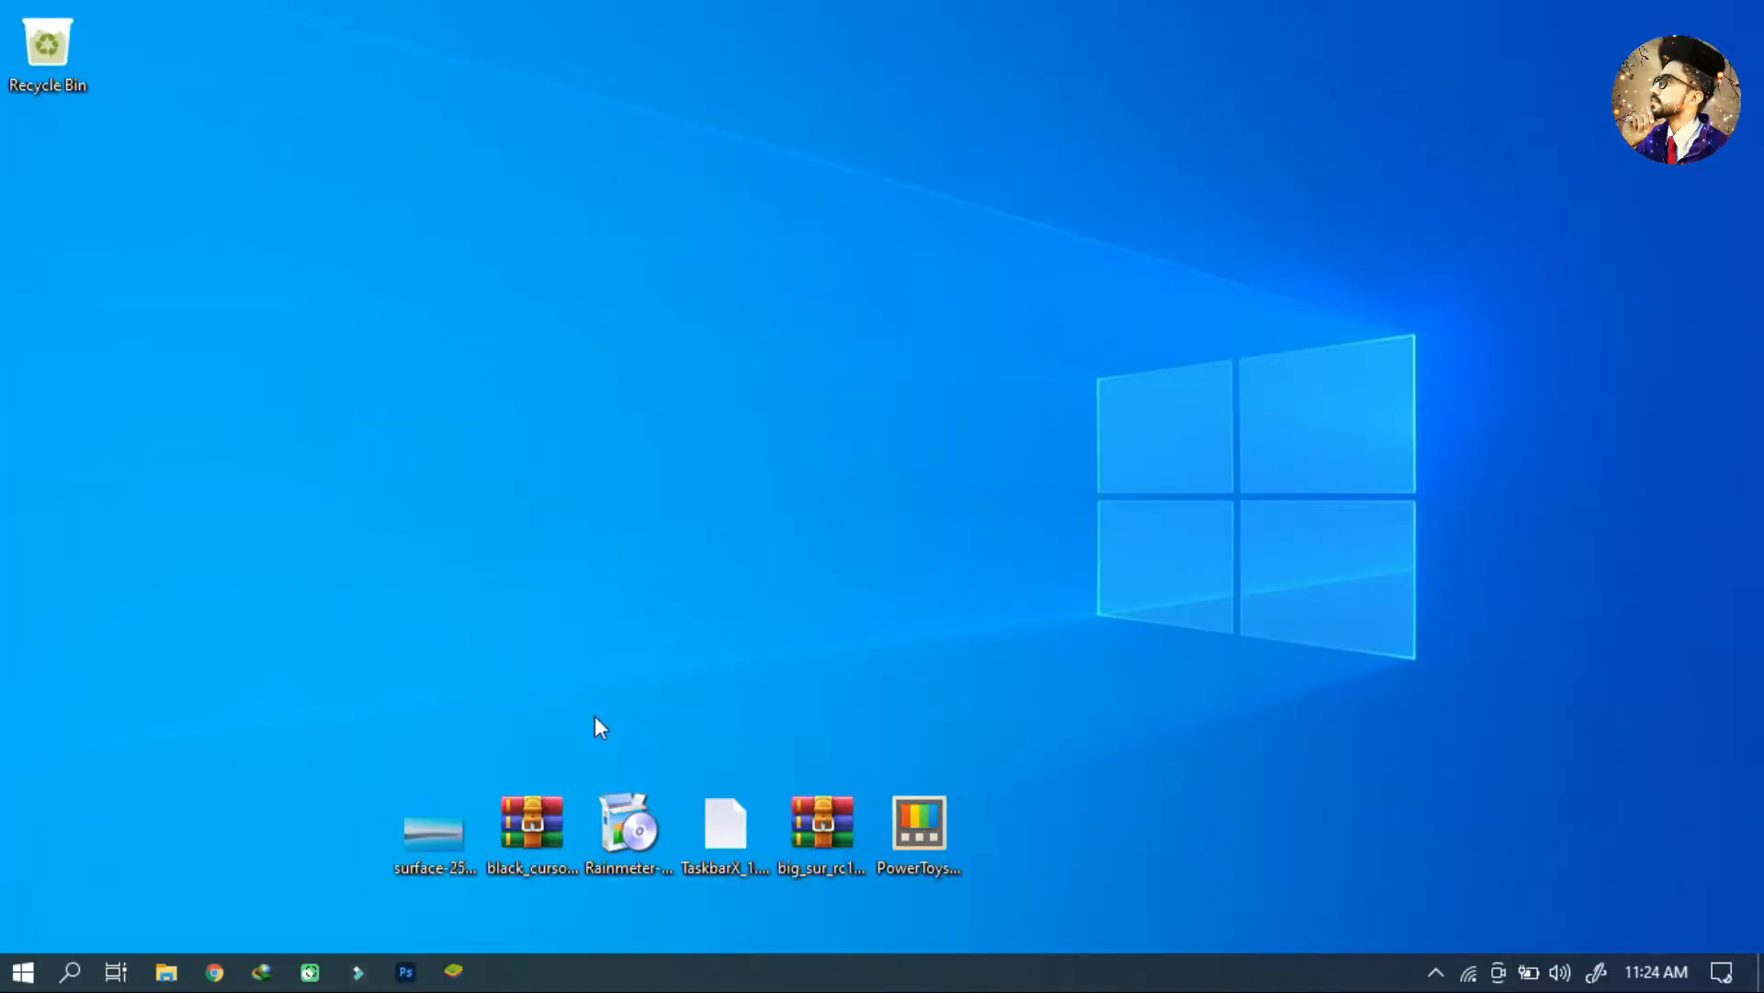
Step: Set the surface-2560x1440 Windows 10X image file on the desktop as the desktop background
left_click(460, 814)
right_click(449, 822)
left_click(574, 219)
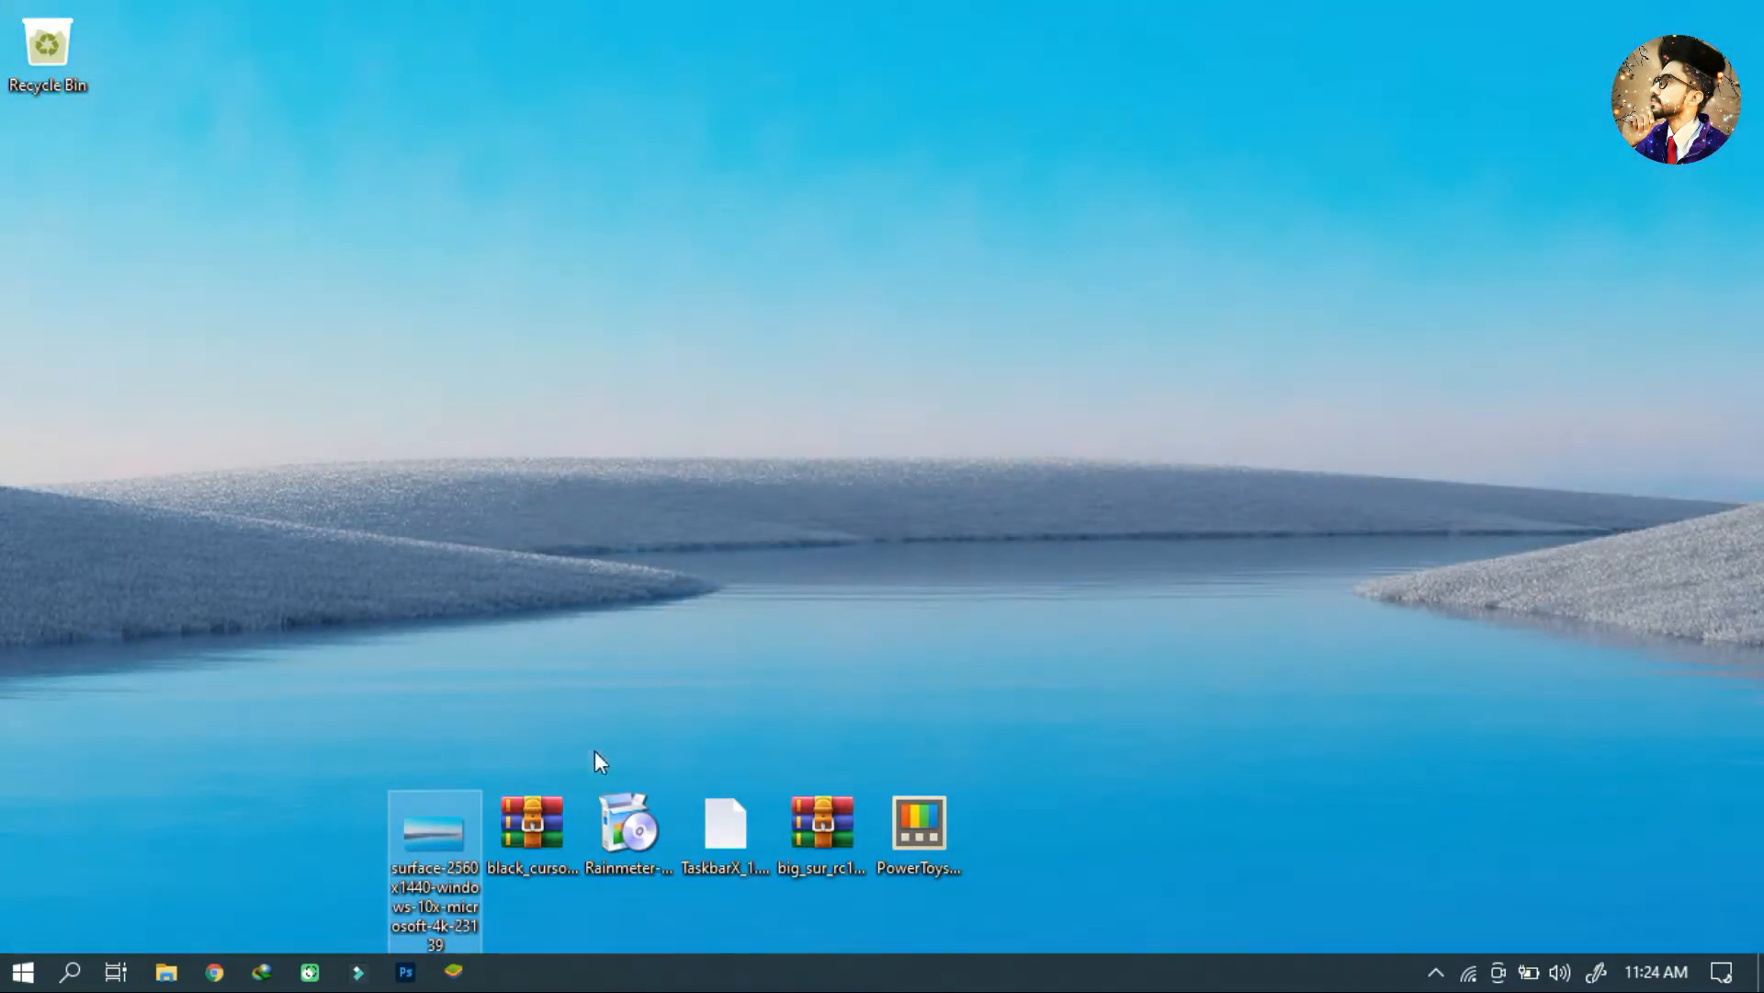
Step: Extract the black cursor with shadow archive to its own folder on the desktop
left_click(567, 820)
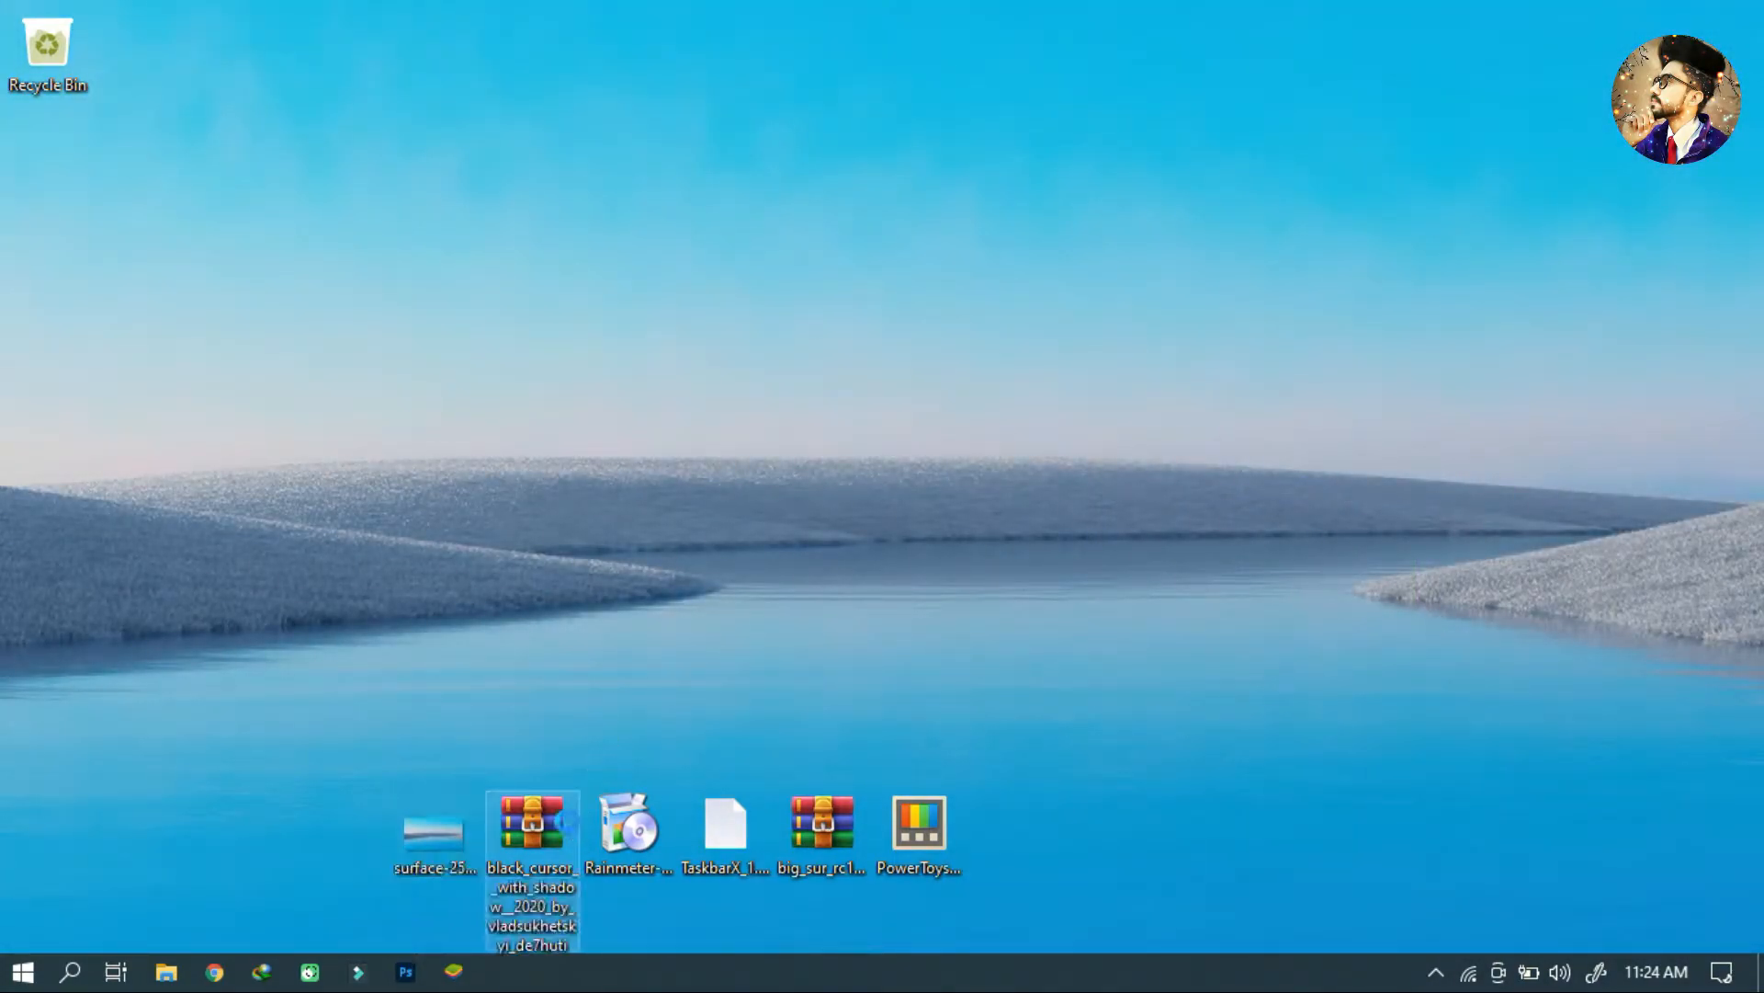
right_click(566, 820)
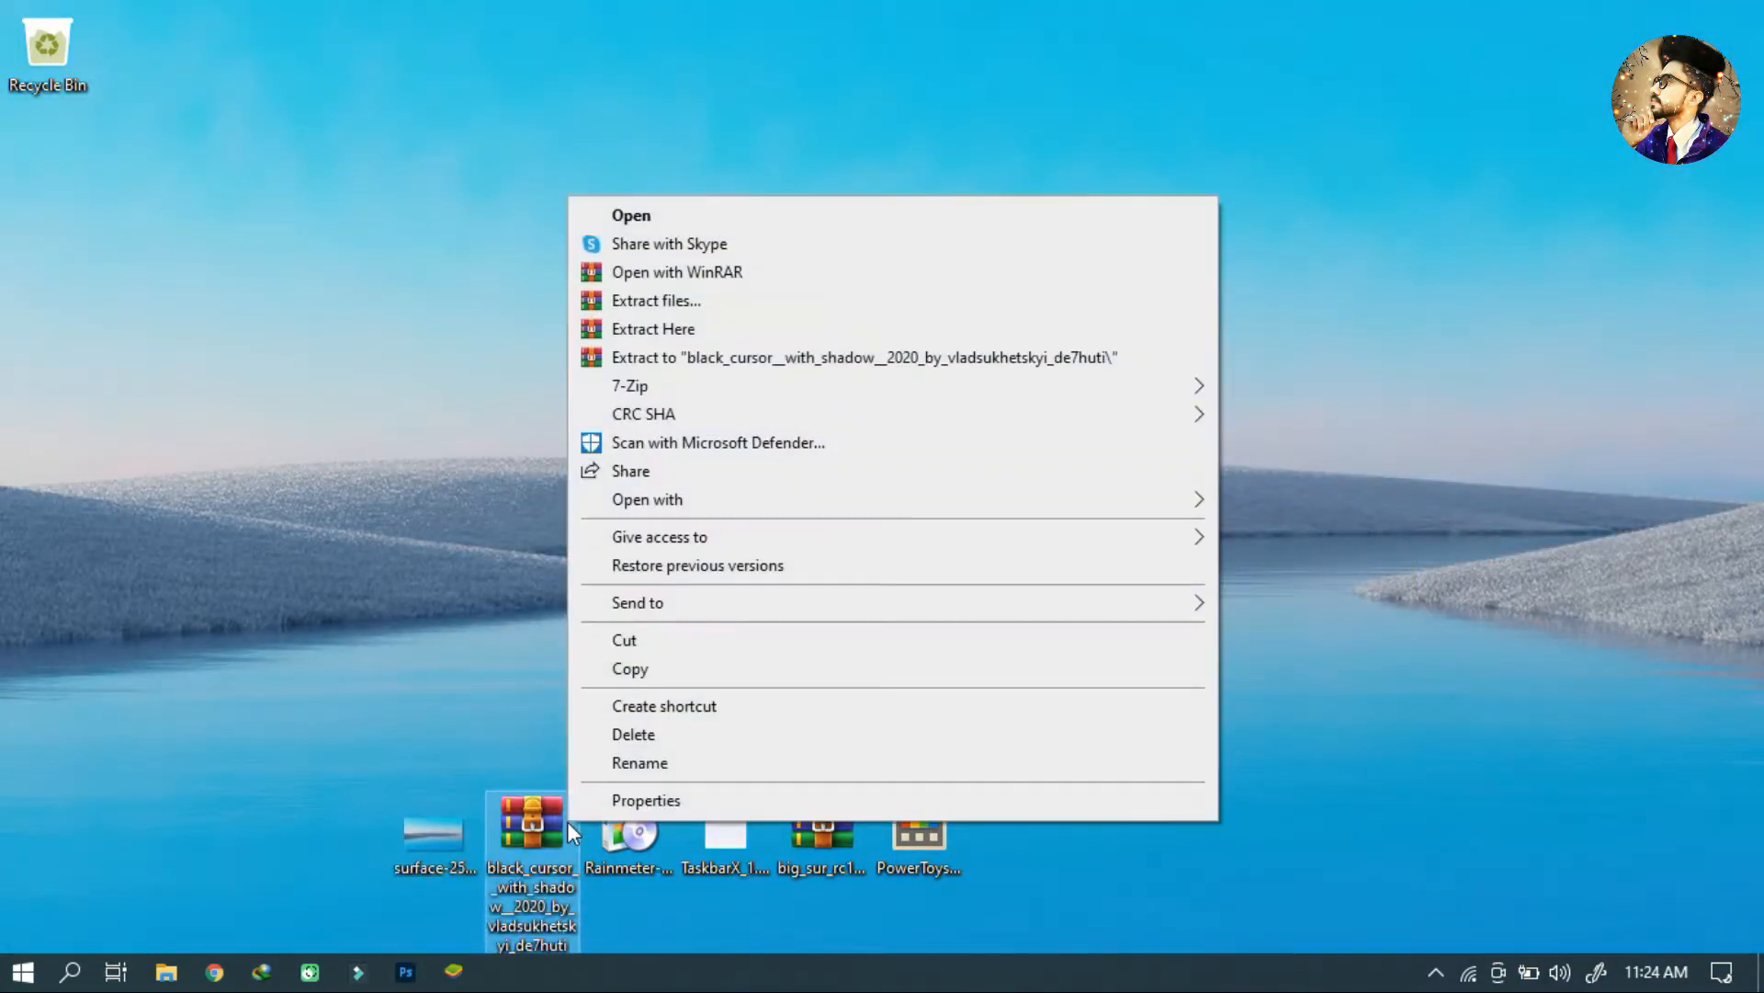
left_click(700, 301)
left_click(958, 775)
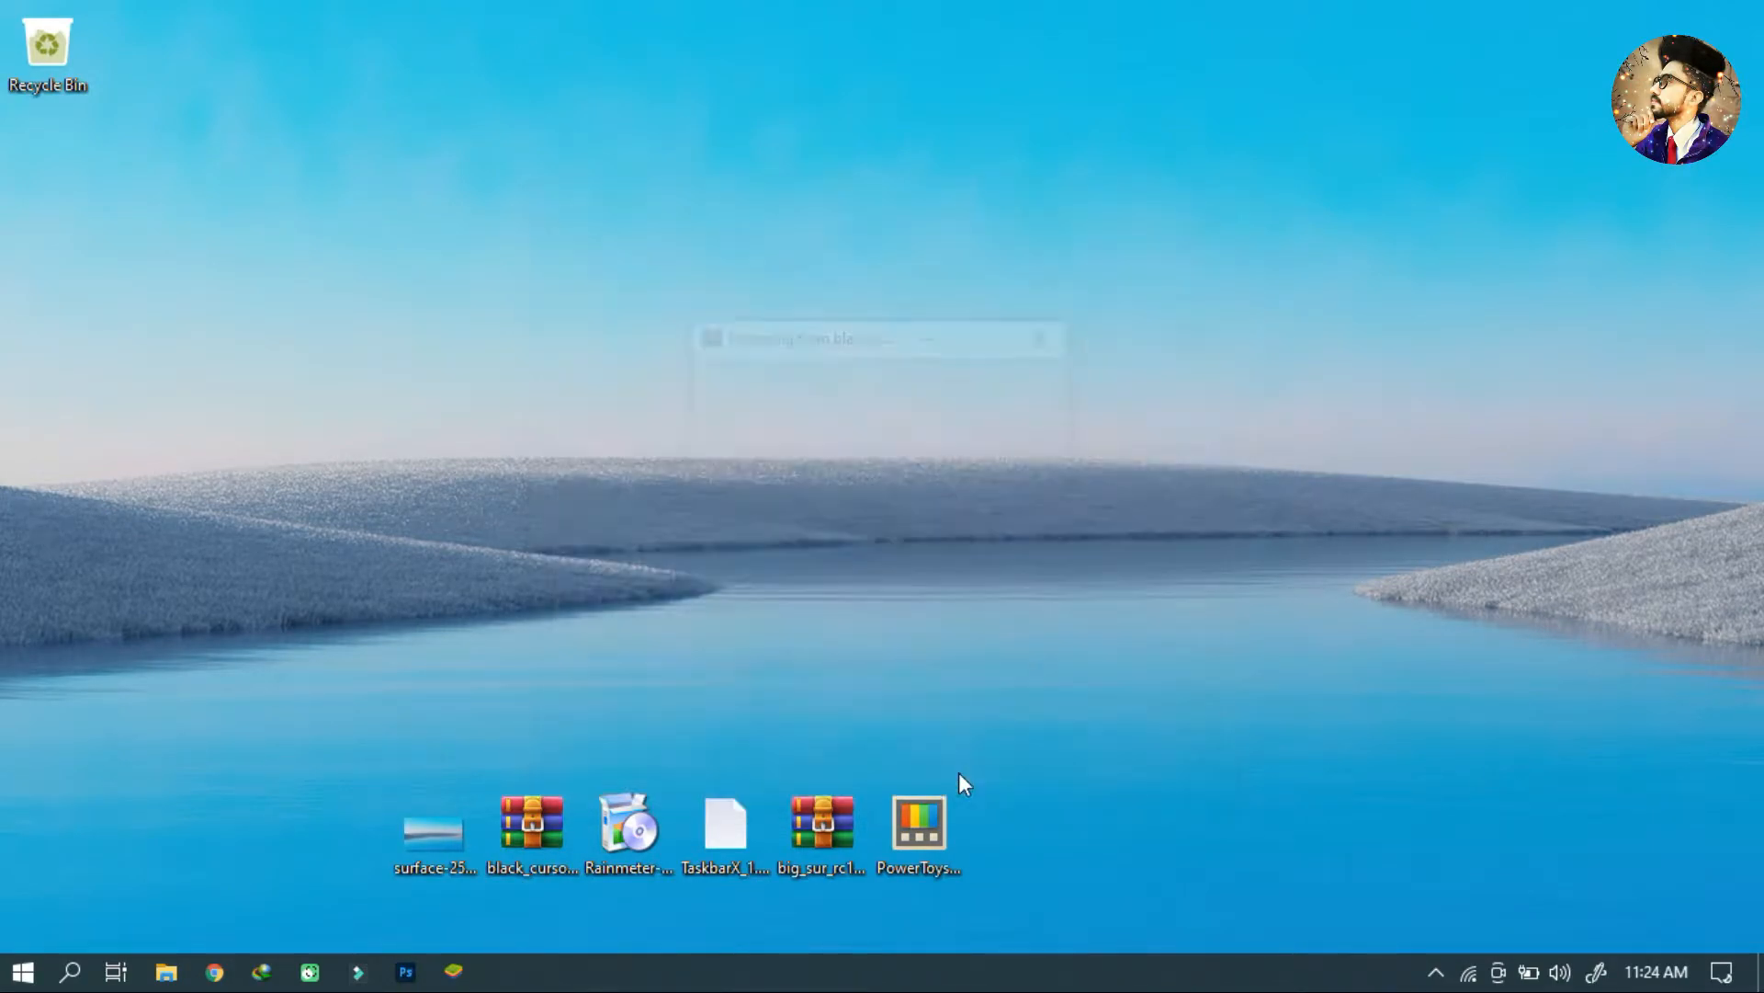
Step: Install the black cursor scheme using the install setup file in the extracted folder, and close the folder
double_click(53, 219)
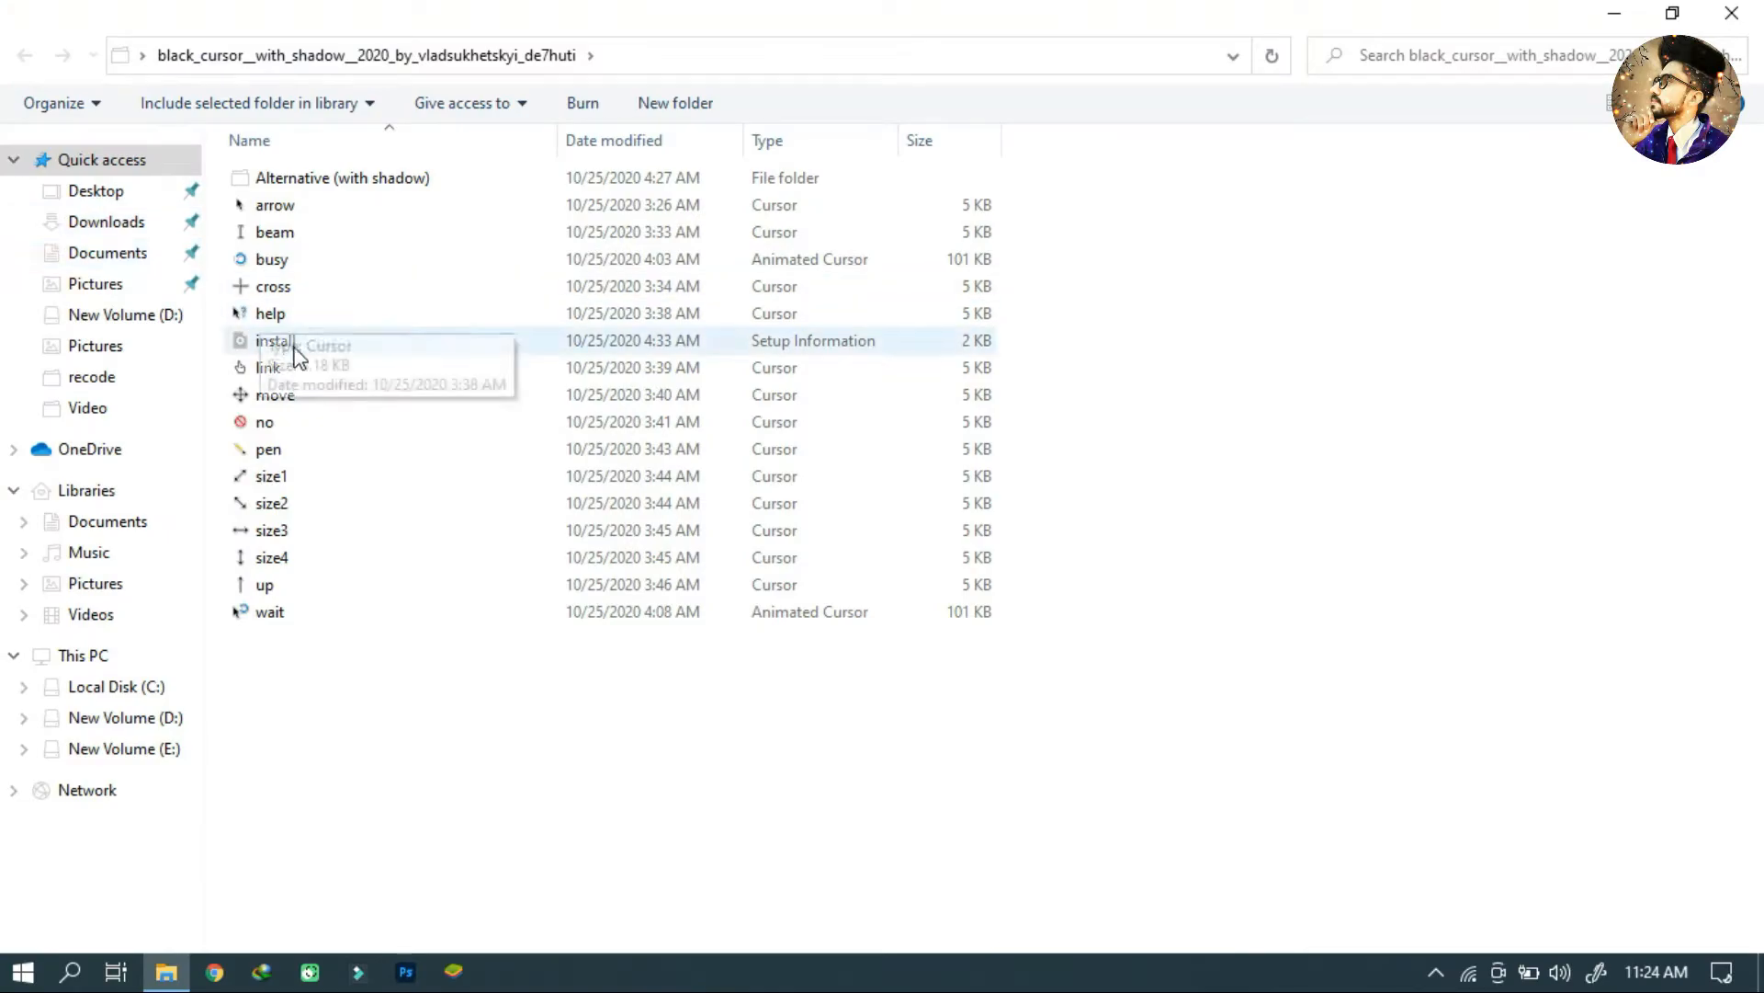
left_click(319, 340)
right_click(318, 341)
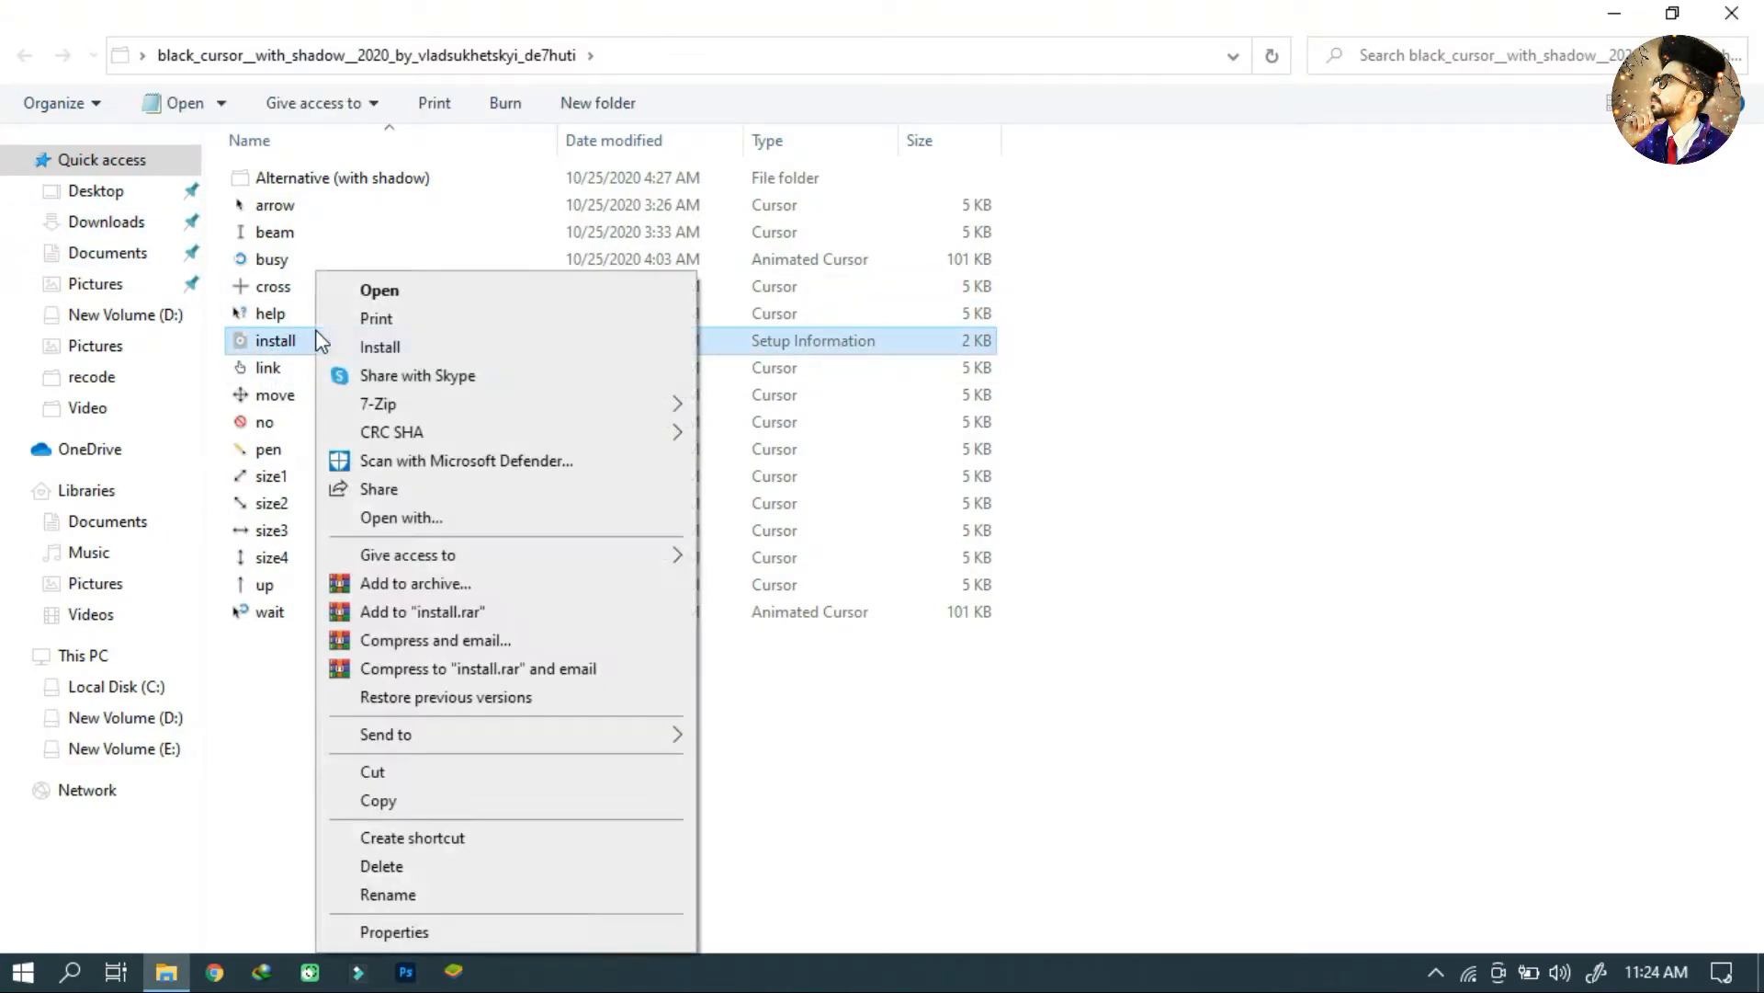
left_click(426, 350)
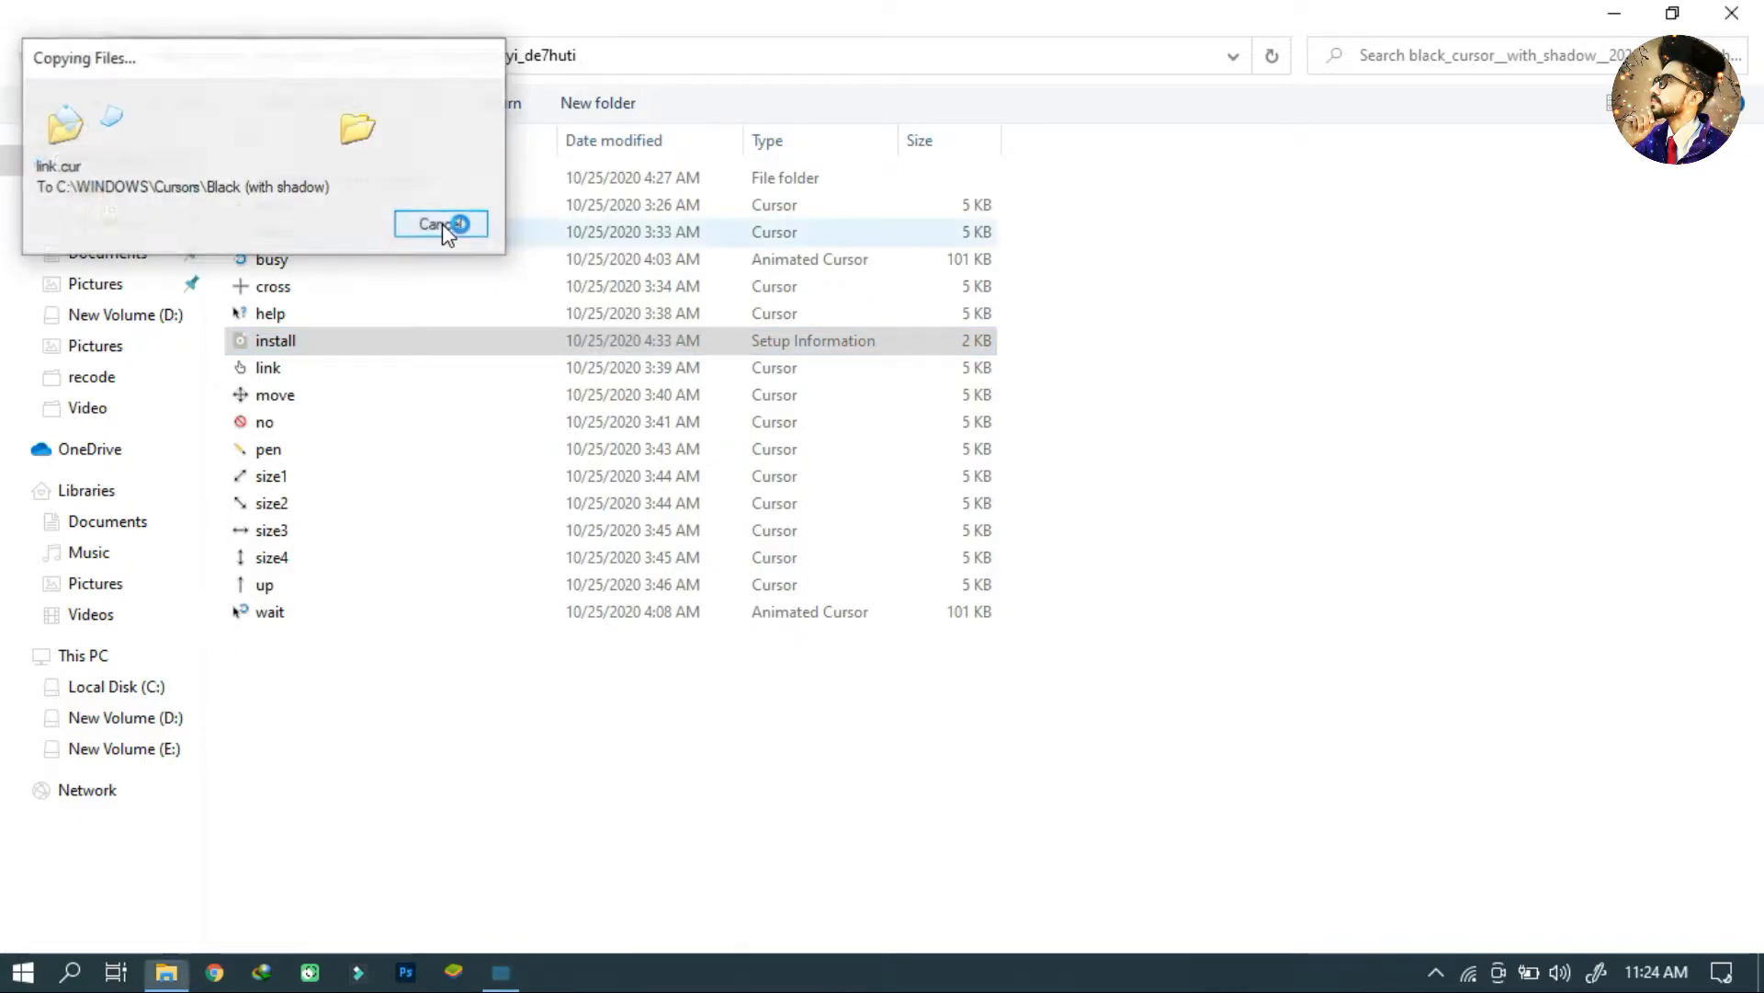
left_click(1731, 13)
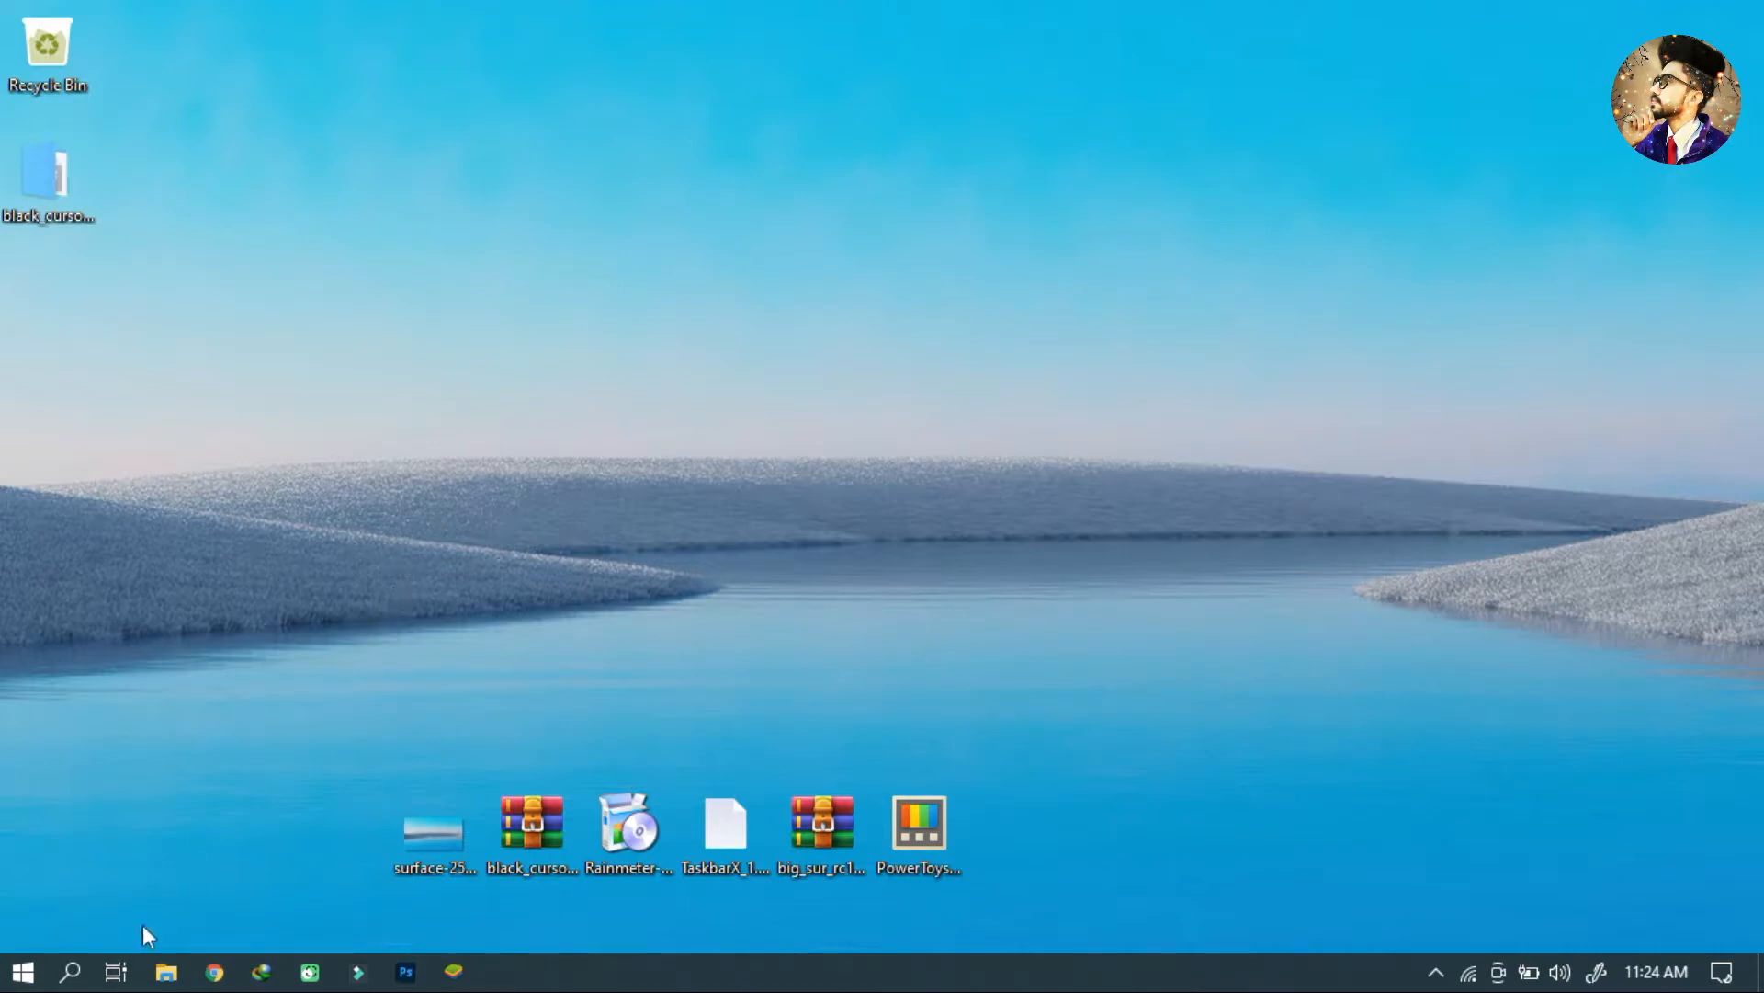
Step: Open the pointer scheme settings in the additional mouse options
left_click(93, 980)
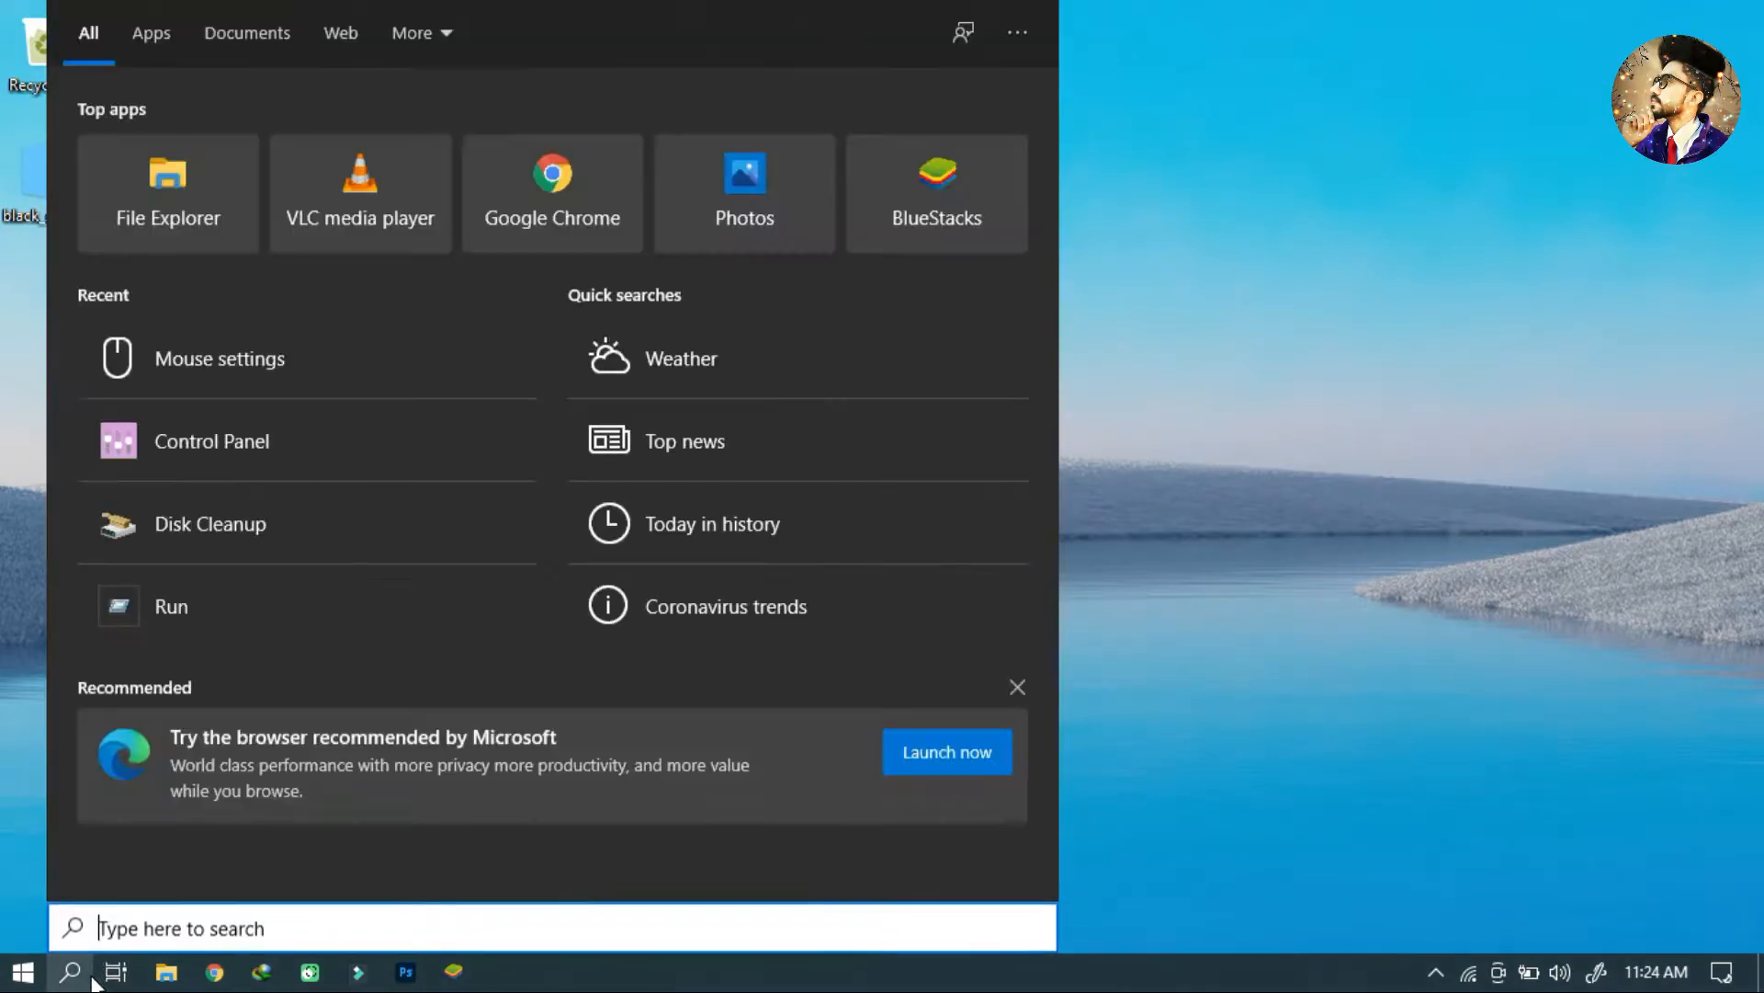
left_click(264, 372)
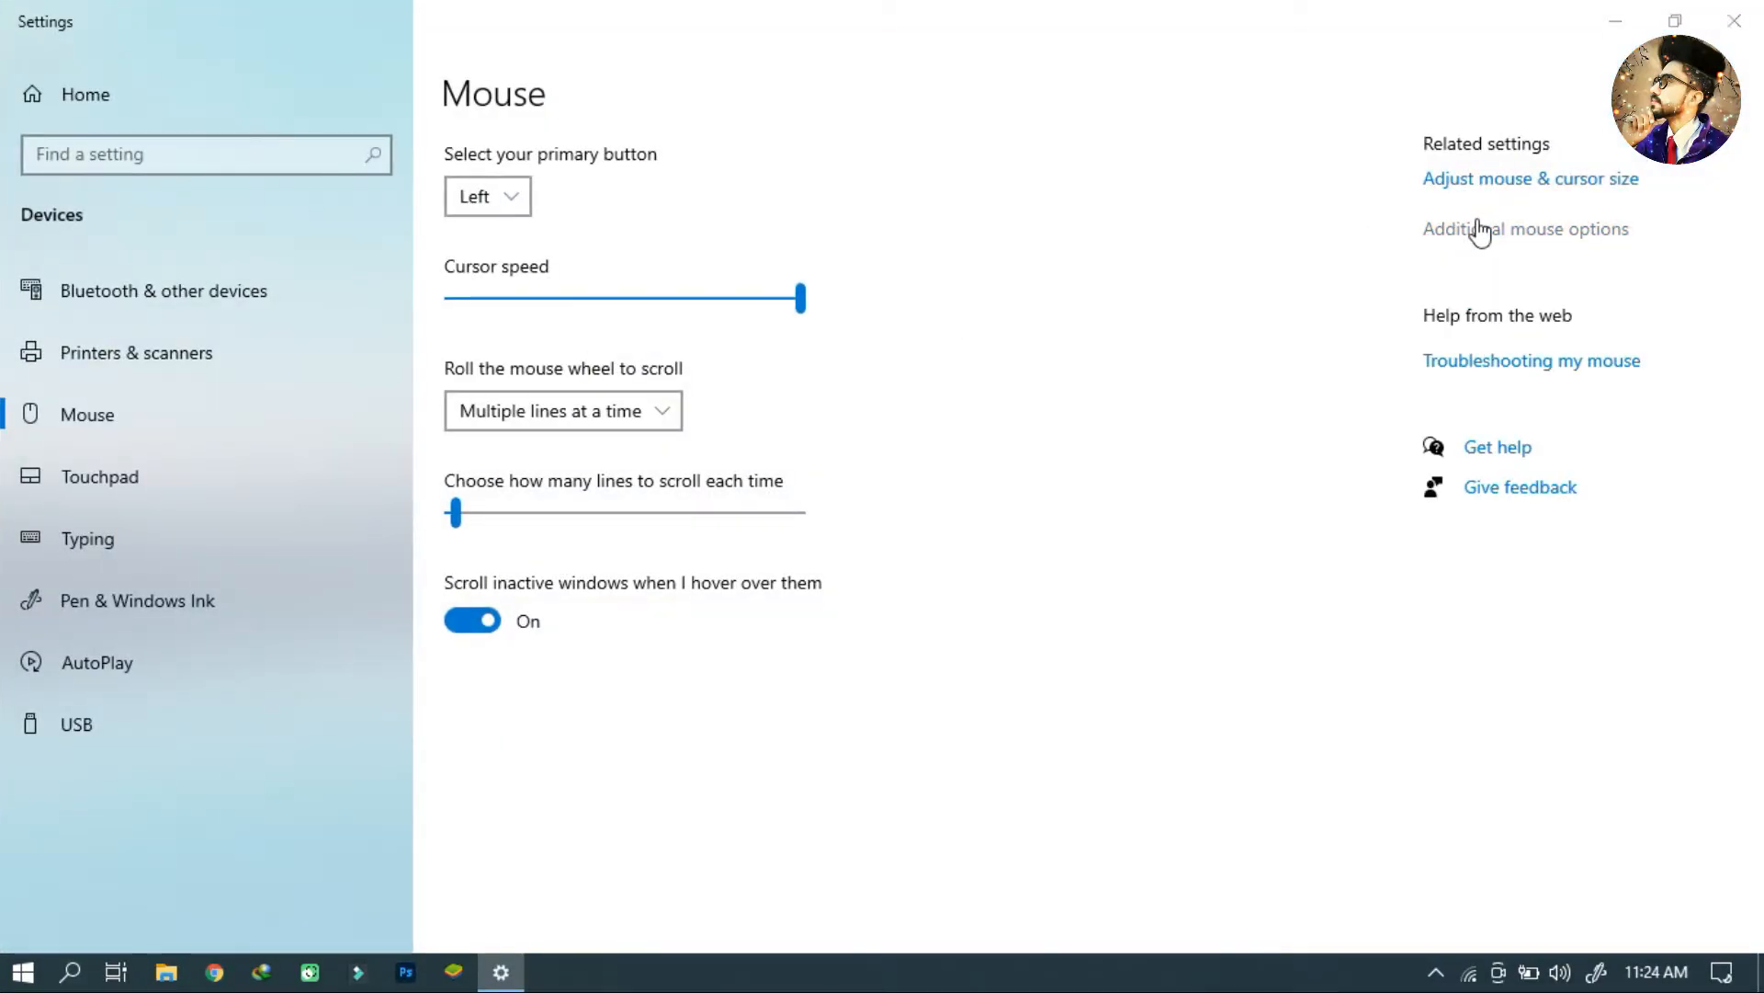
left_click(1480, 231)
left_click(386, 166)
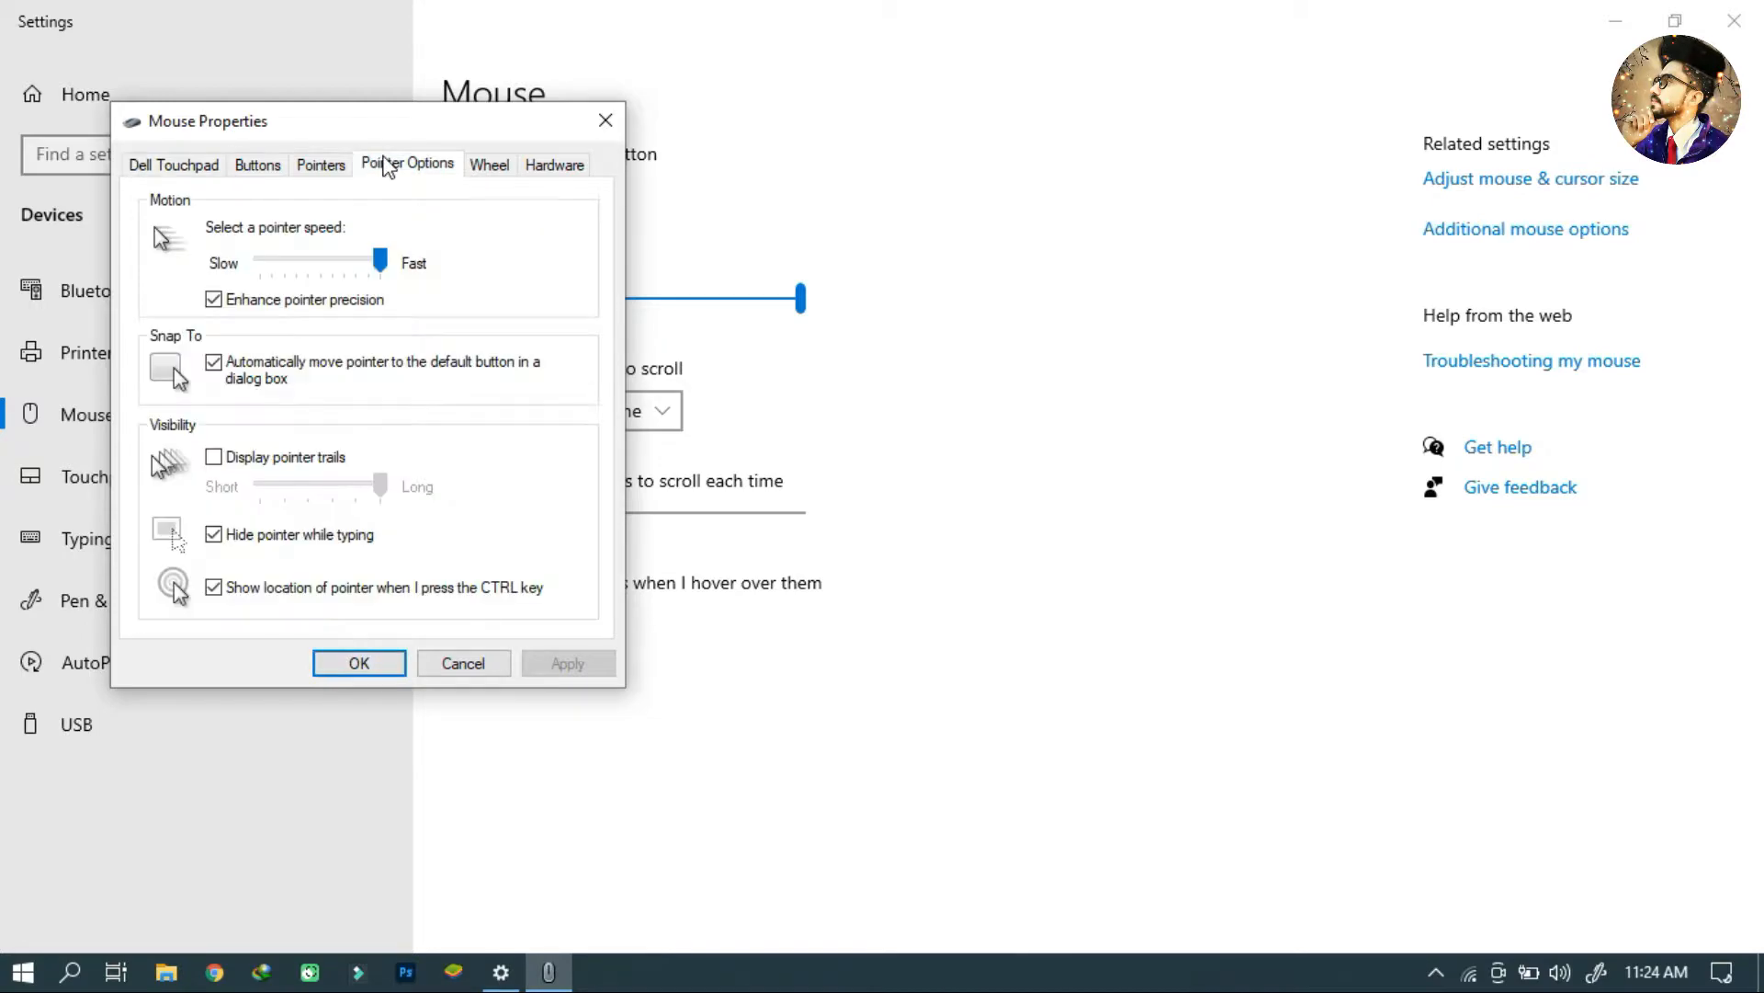
left_click(323, 166)
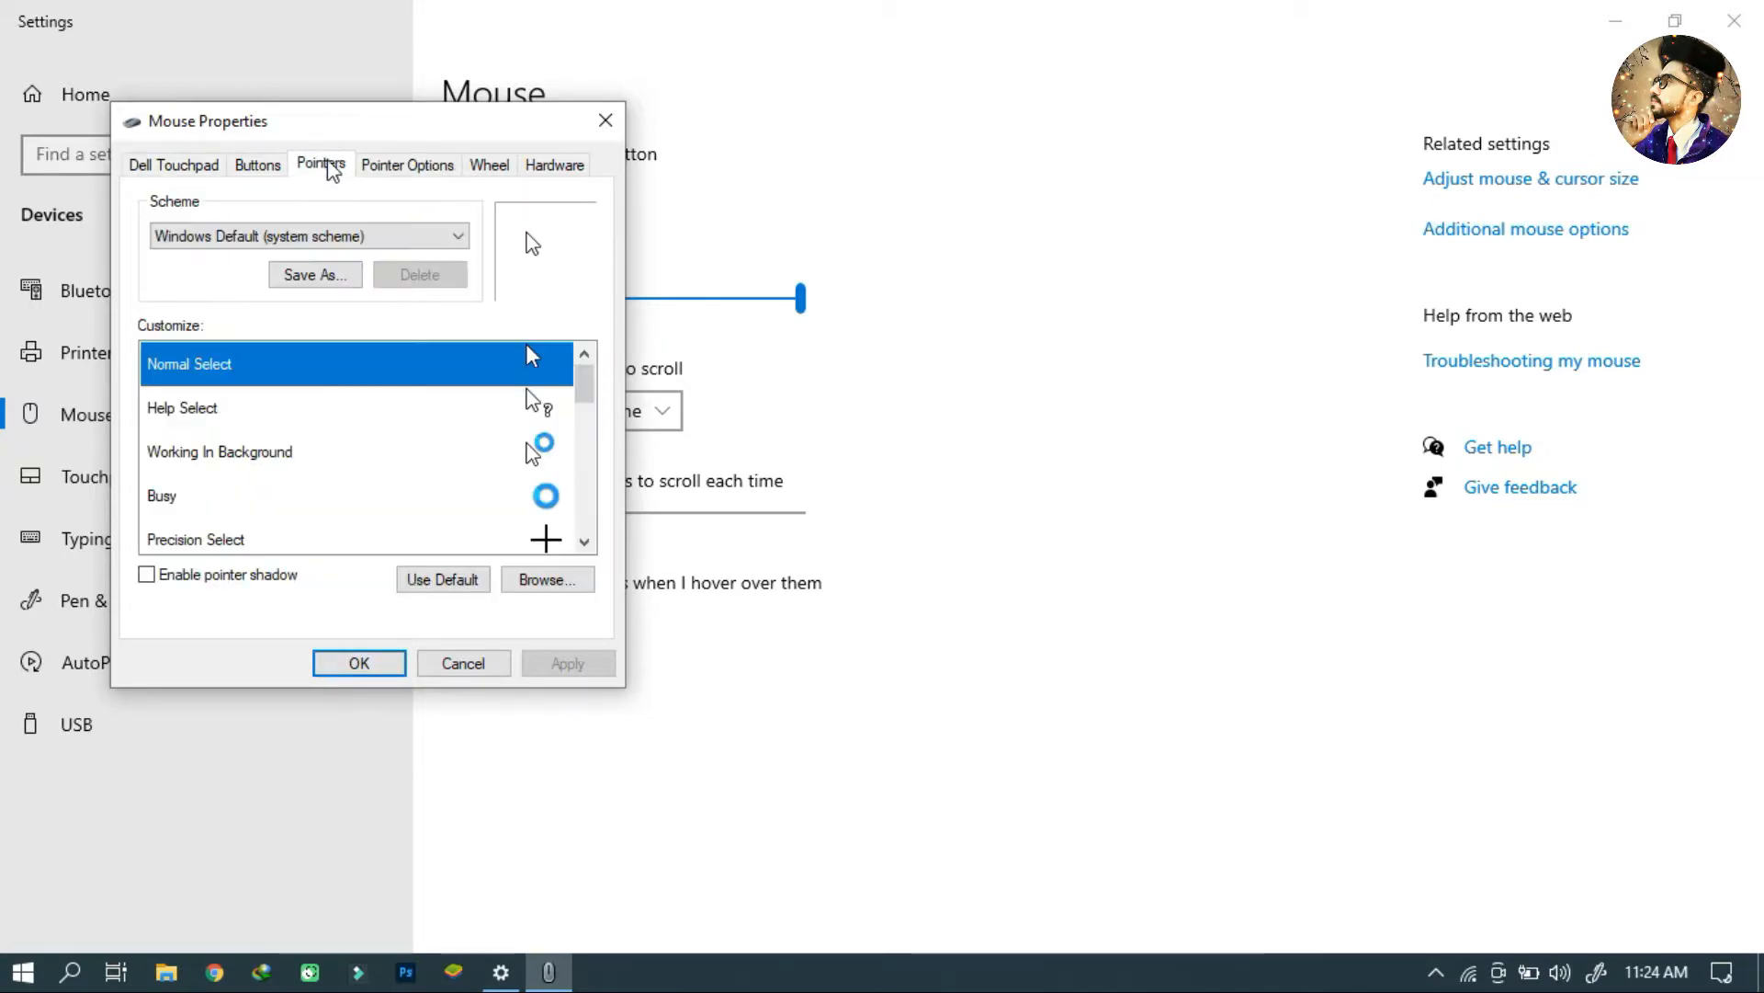
Step: Apply the Black (with shadow) pointer scheme, replacing the existing scheme of that name, and close the mouse settings
left_click(395, 235)
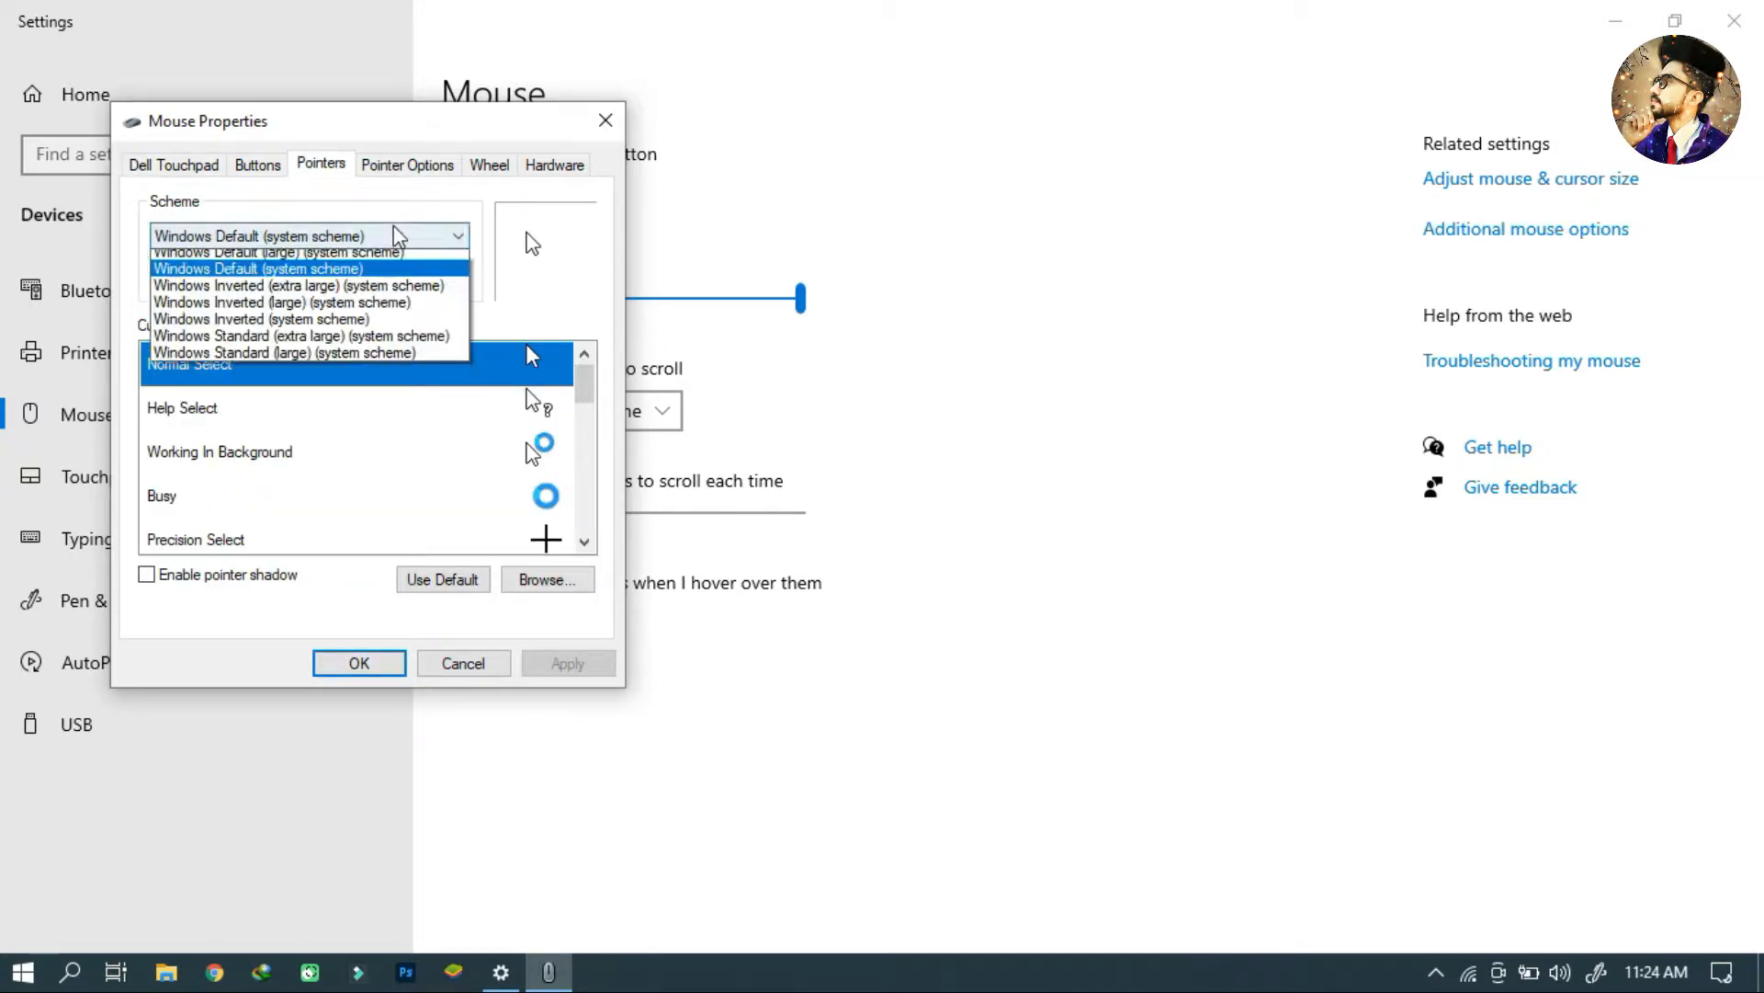
left_click(339, 282)
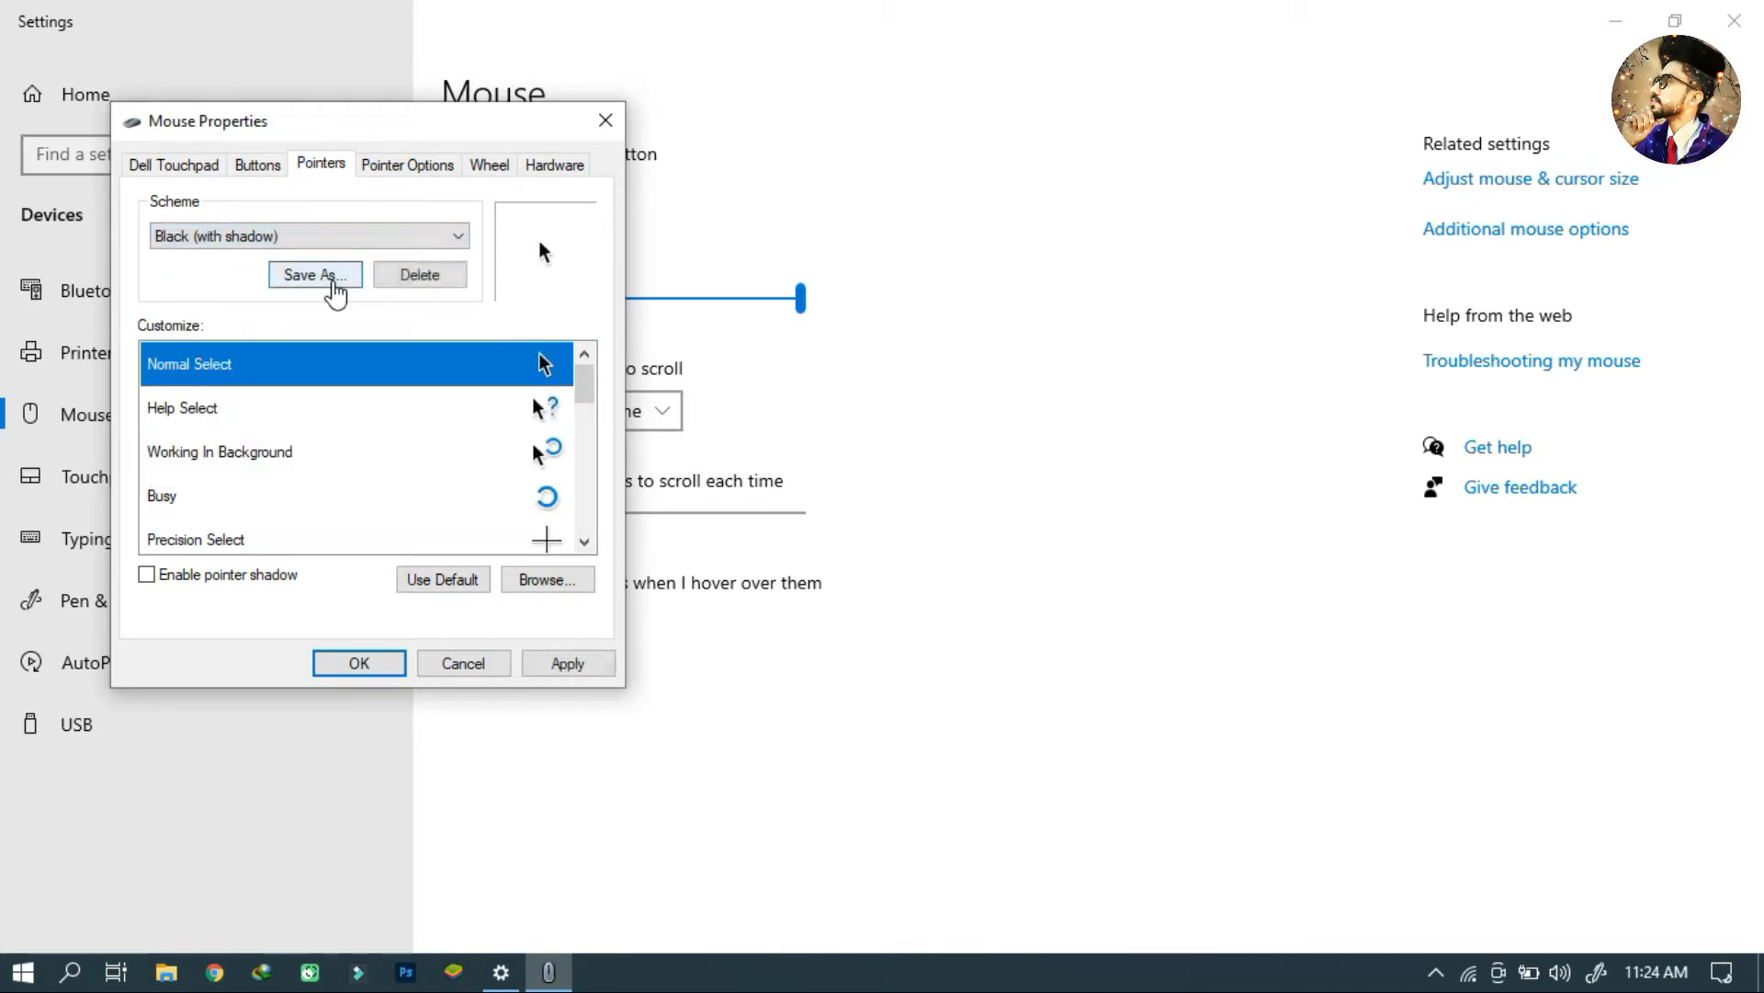
left_click(561, 669)
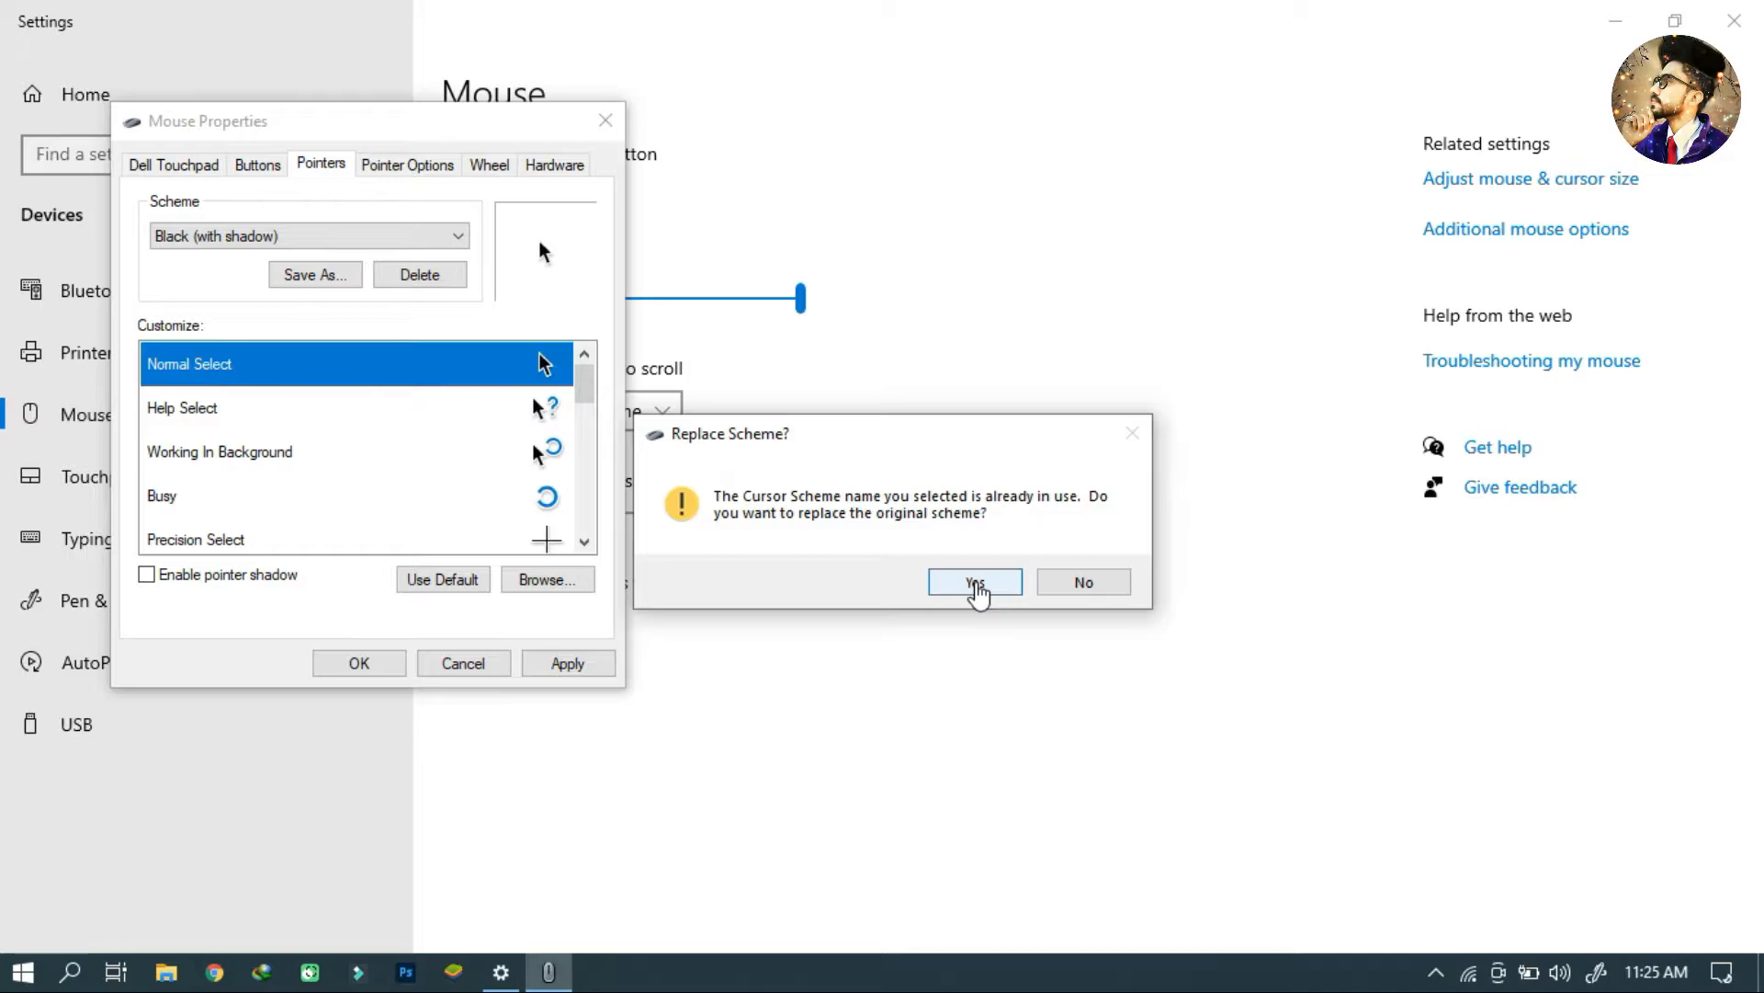
left_click(976, 584)
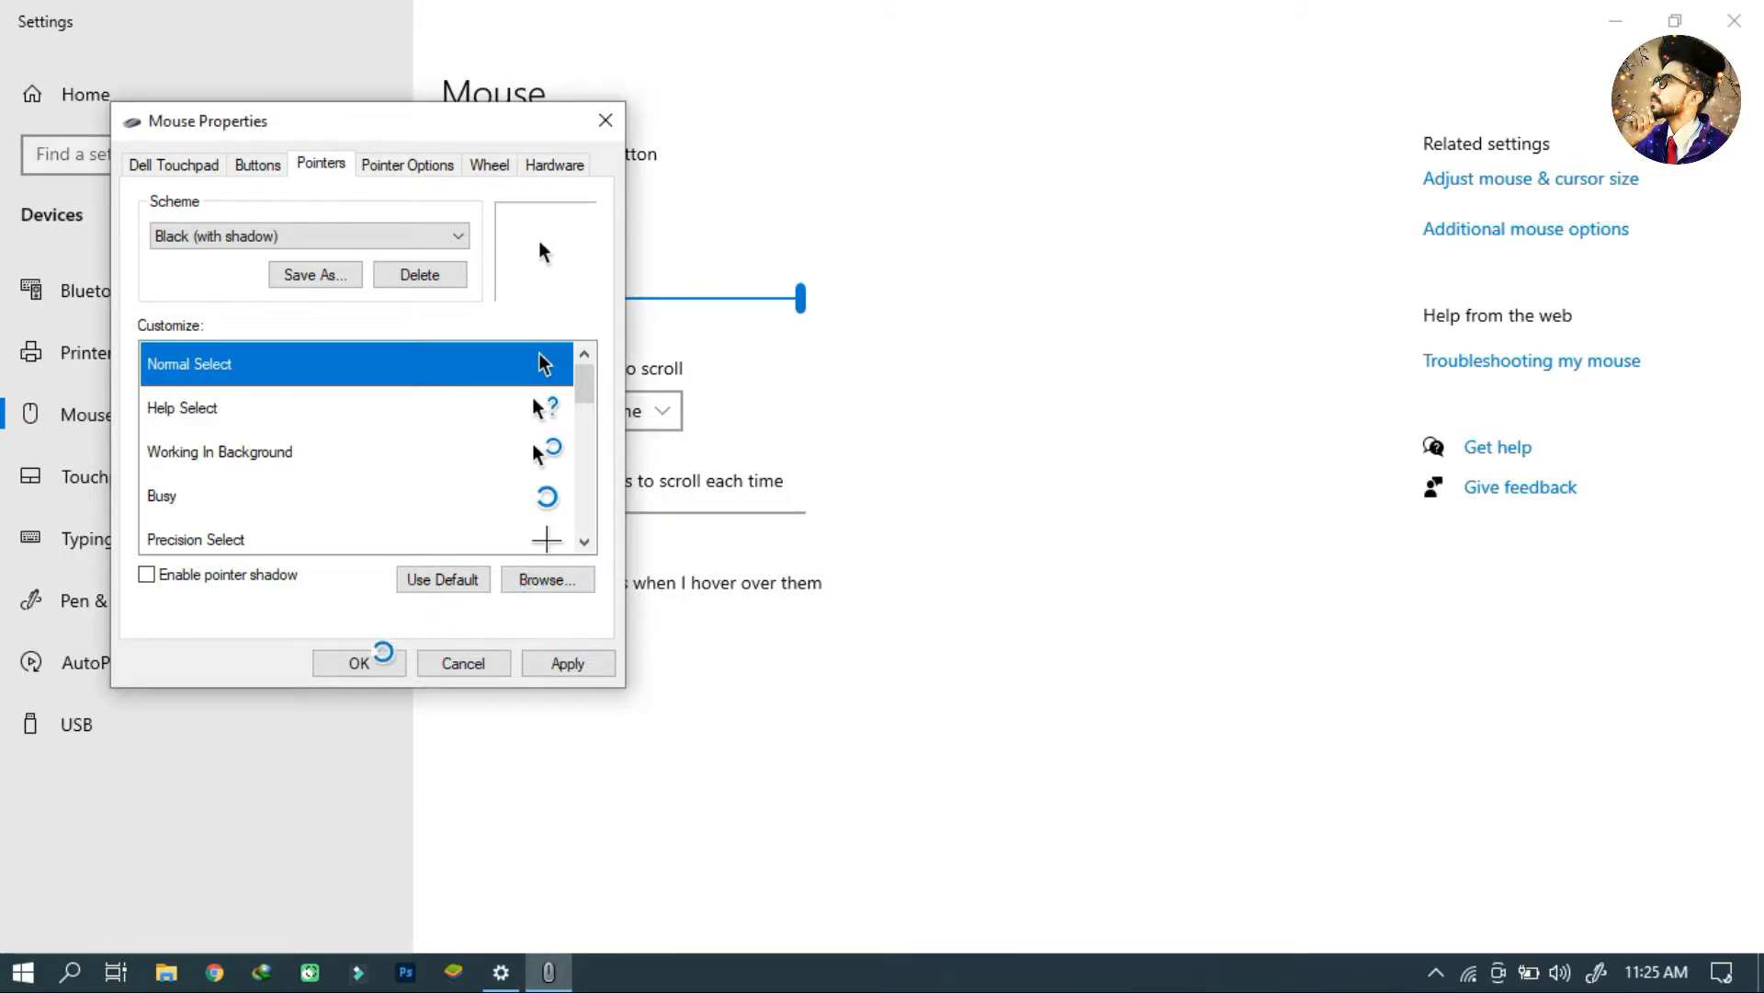
left_click(361, 663)
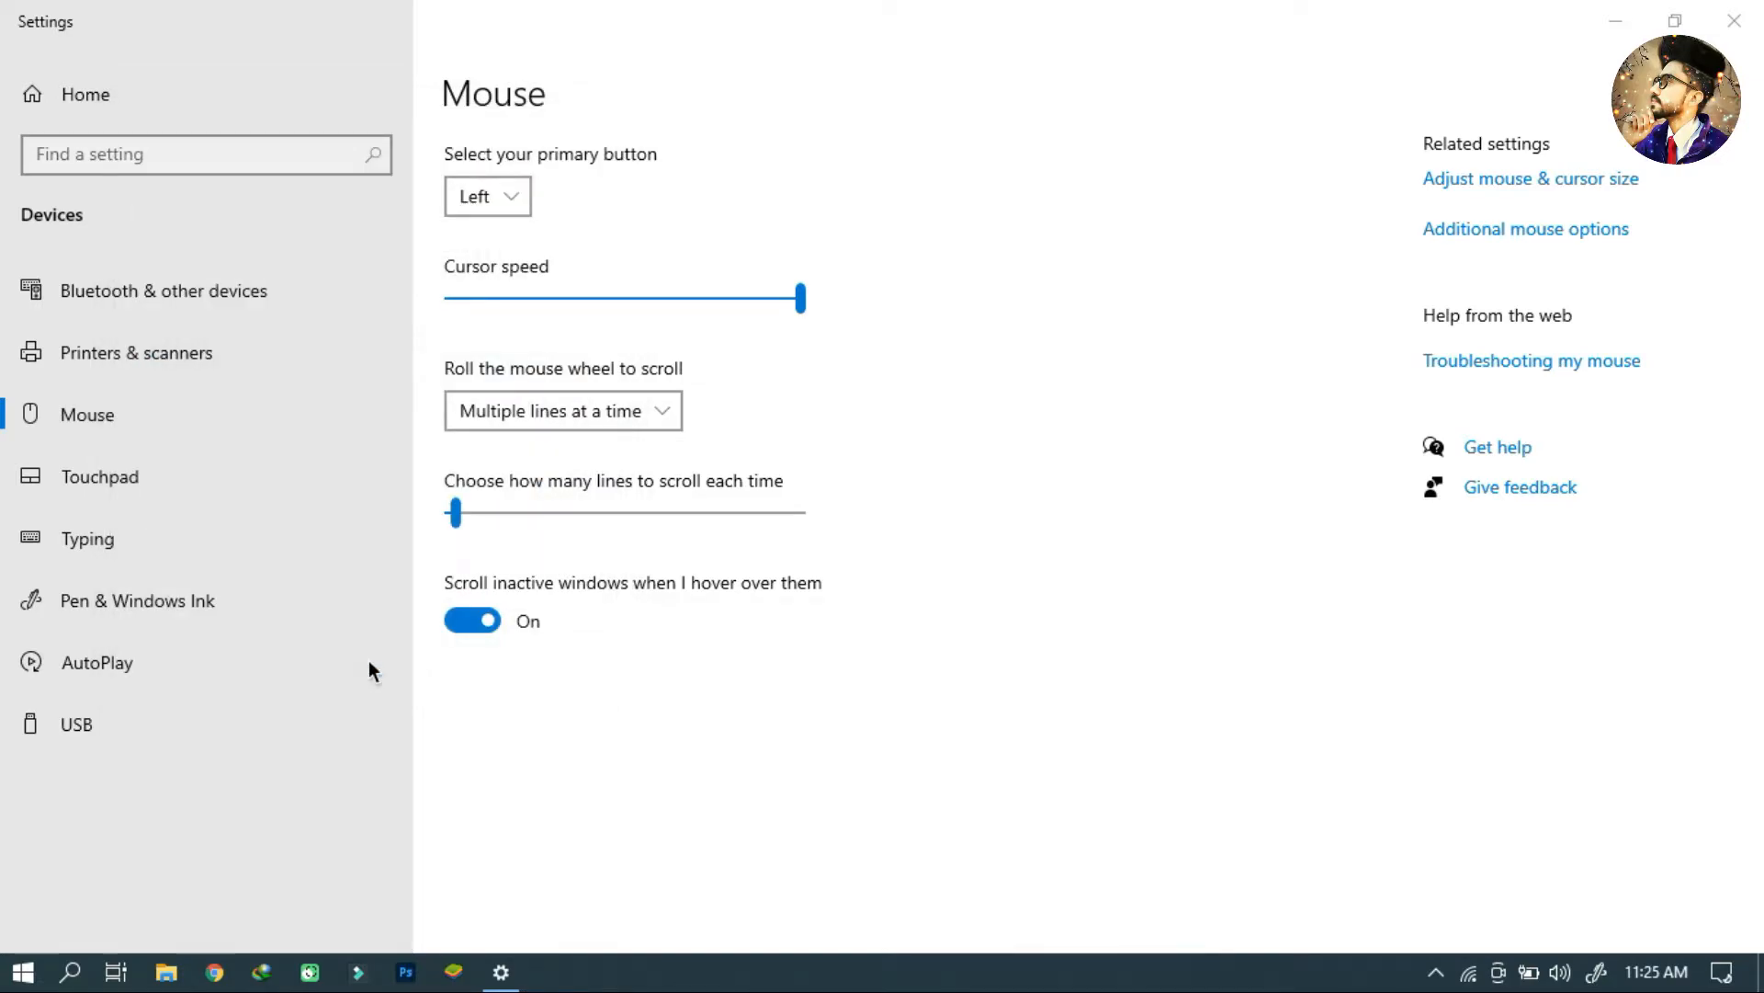
left_click(1734, 19)
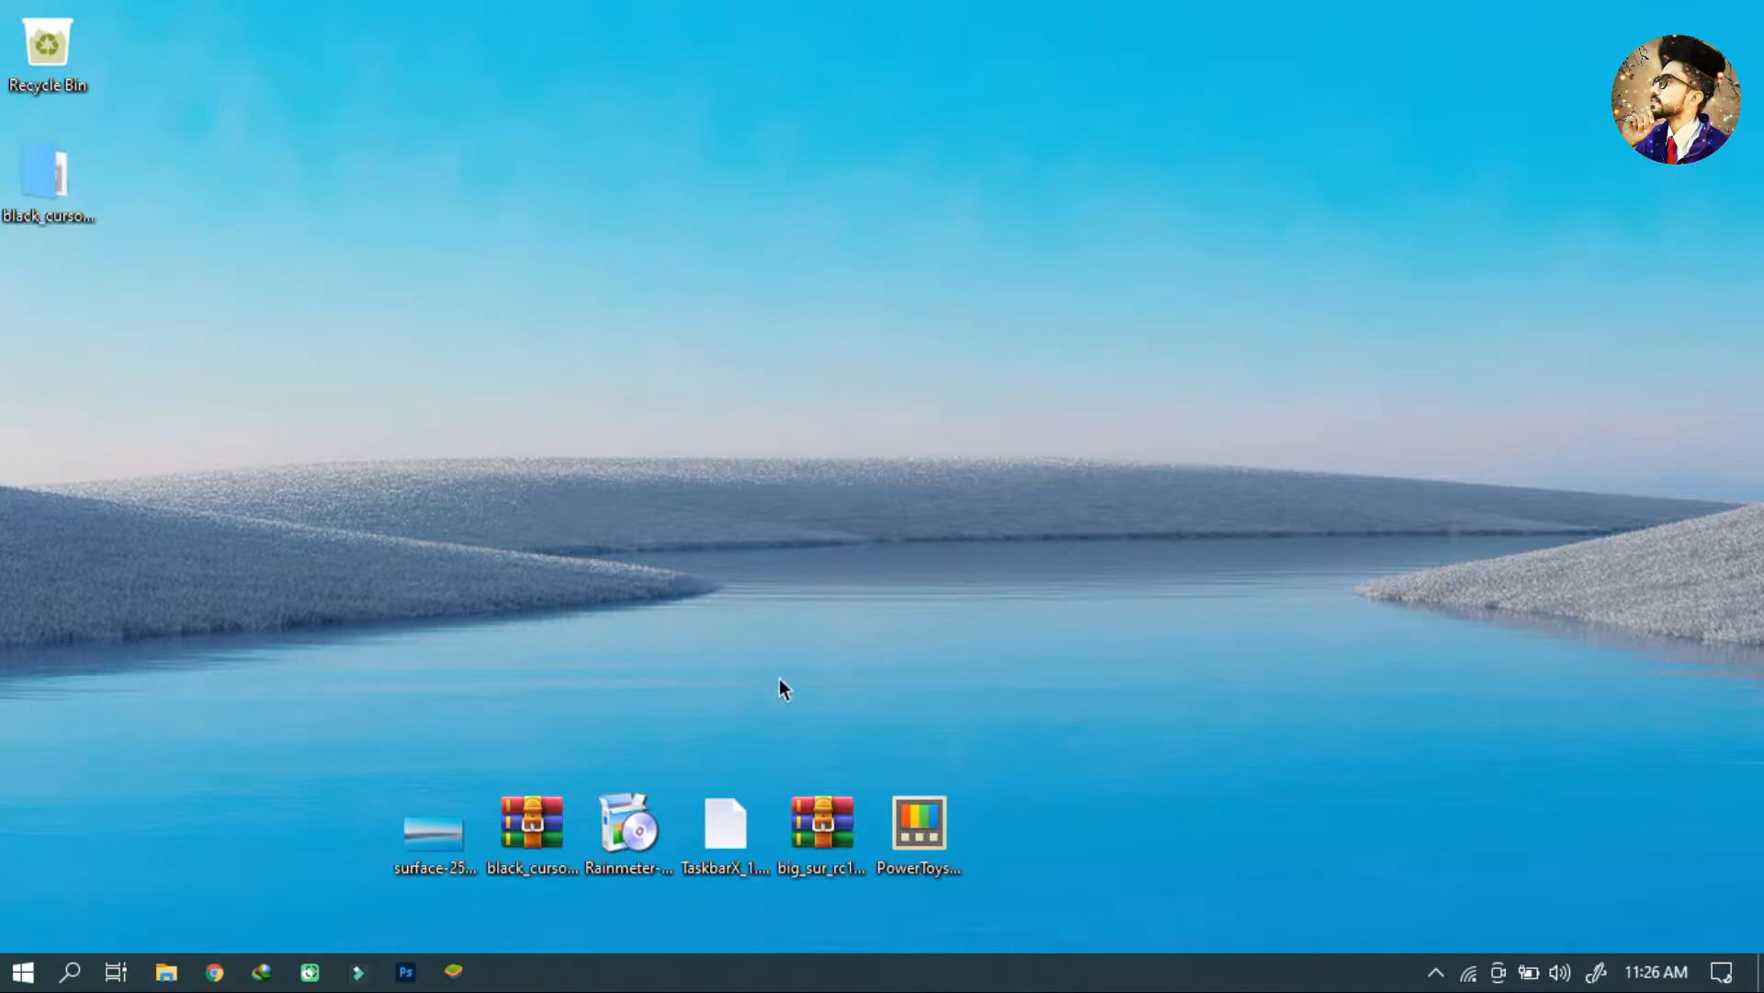
Step: Install Rainmeter as administrator from the Rainmeter-4.4-r3412-beta setup file on the desktop, using English as the installer language
left_click(653, 817)
right_click(654, 817)
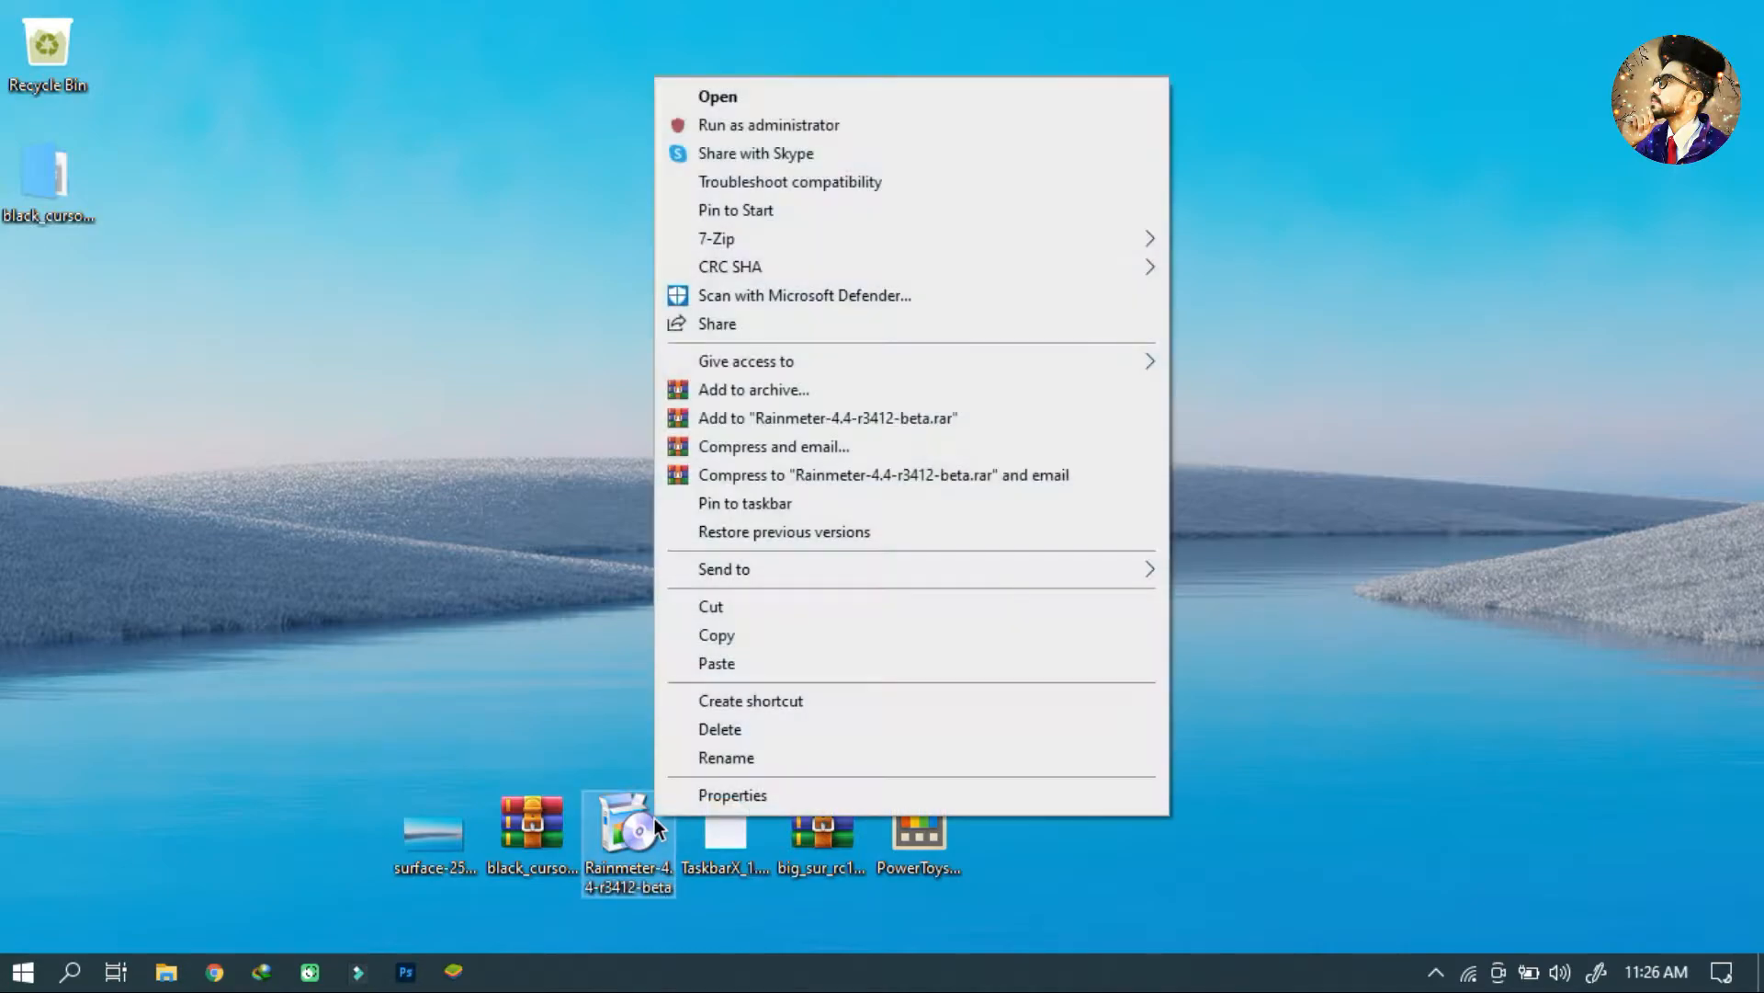
left_click(793, 125)
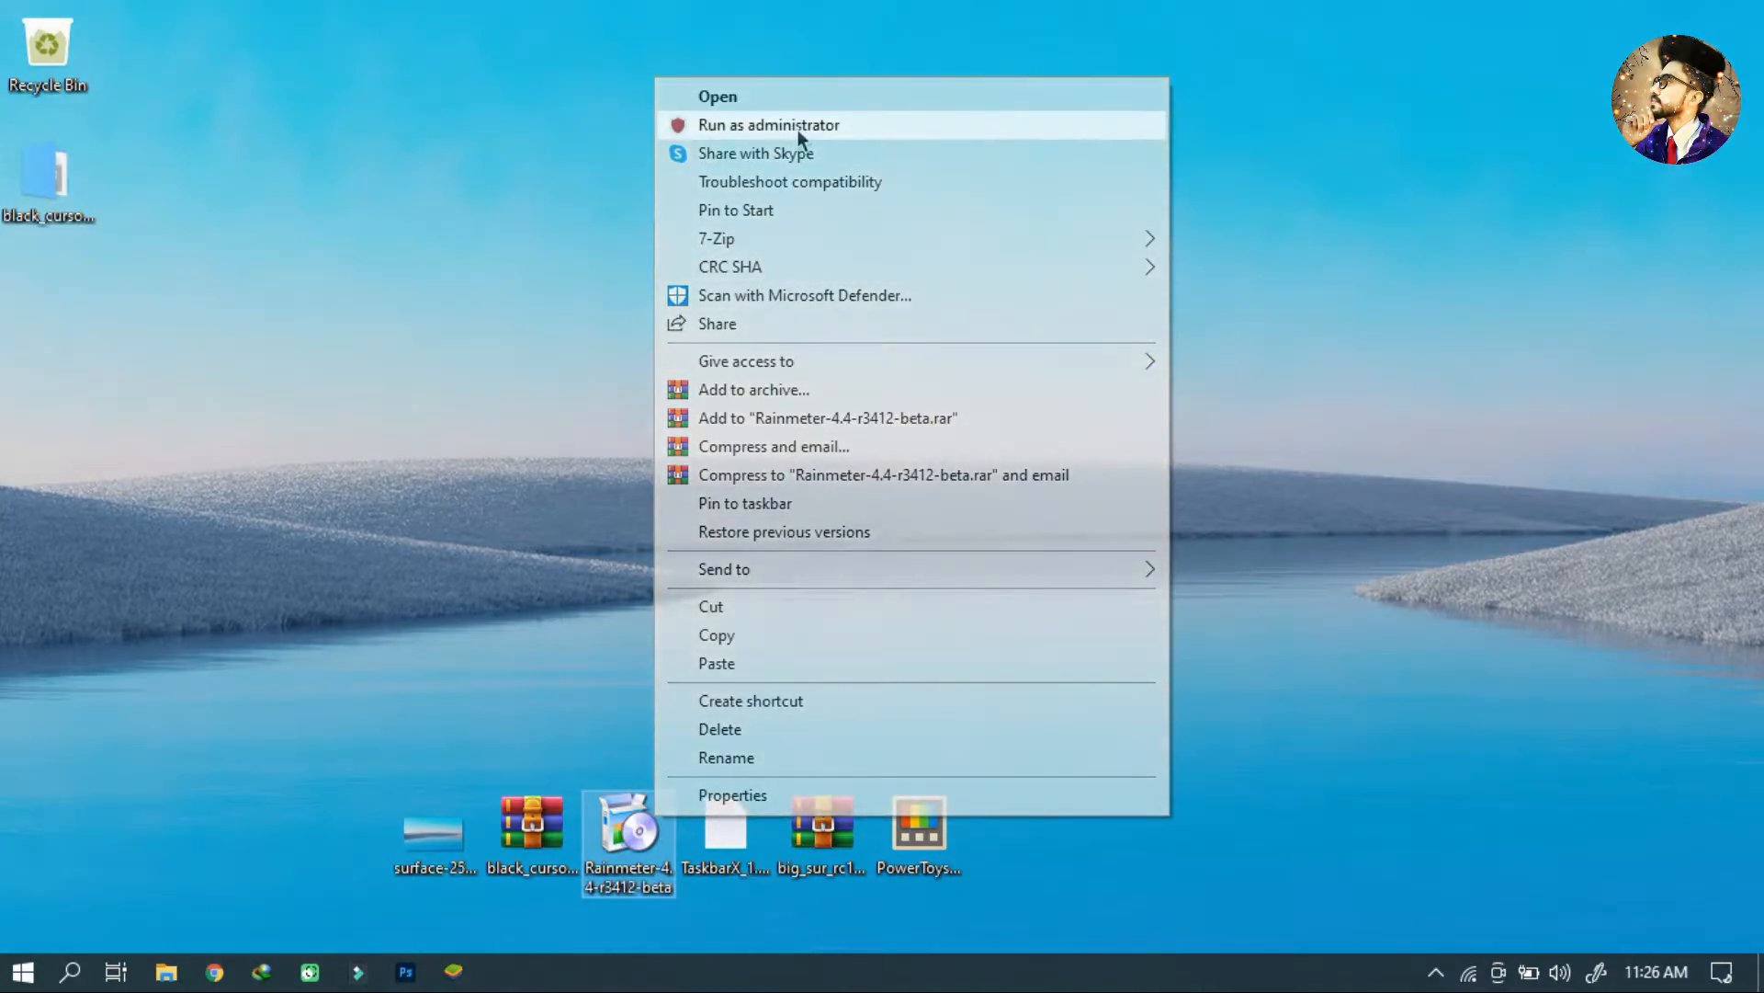
left_click(874, 546)
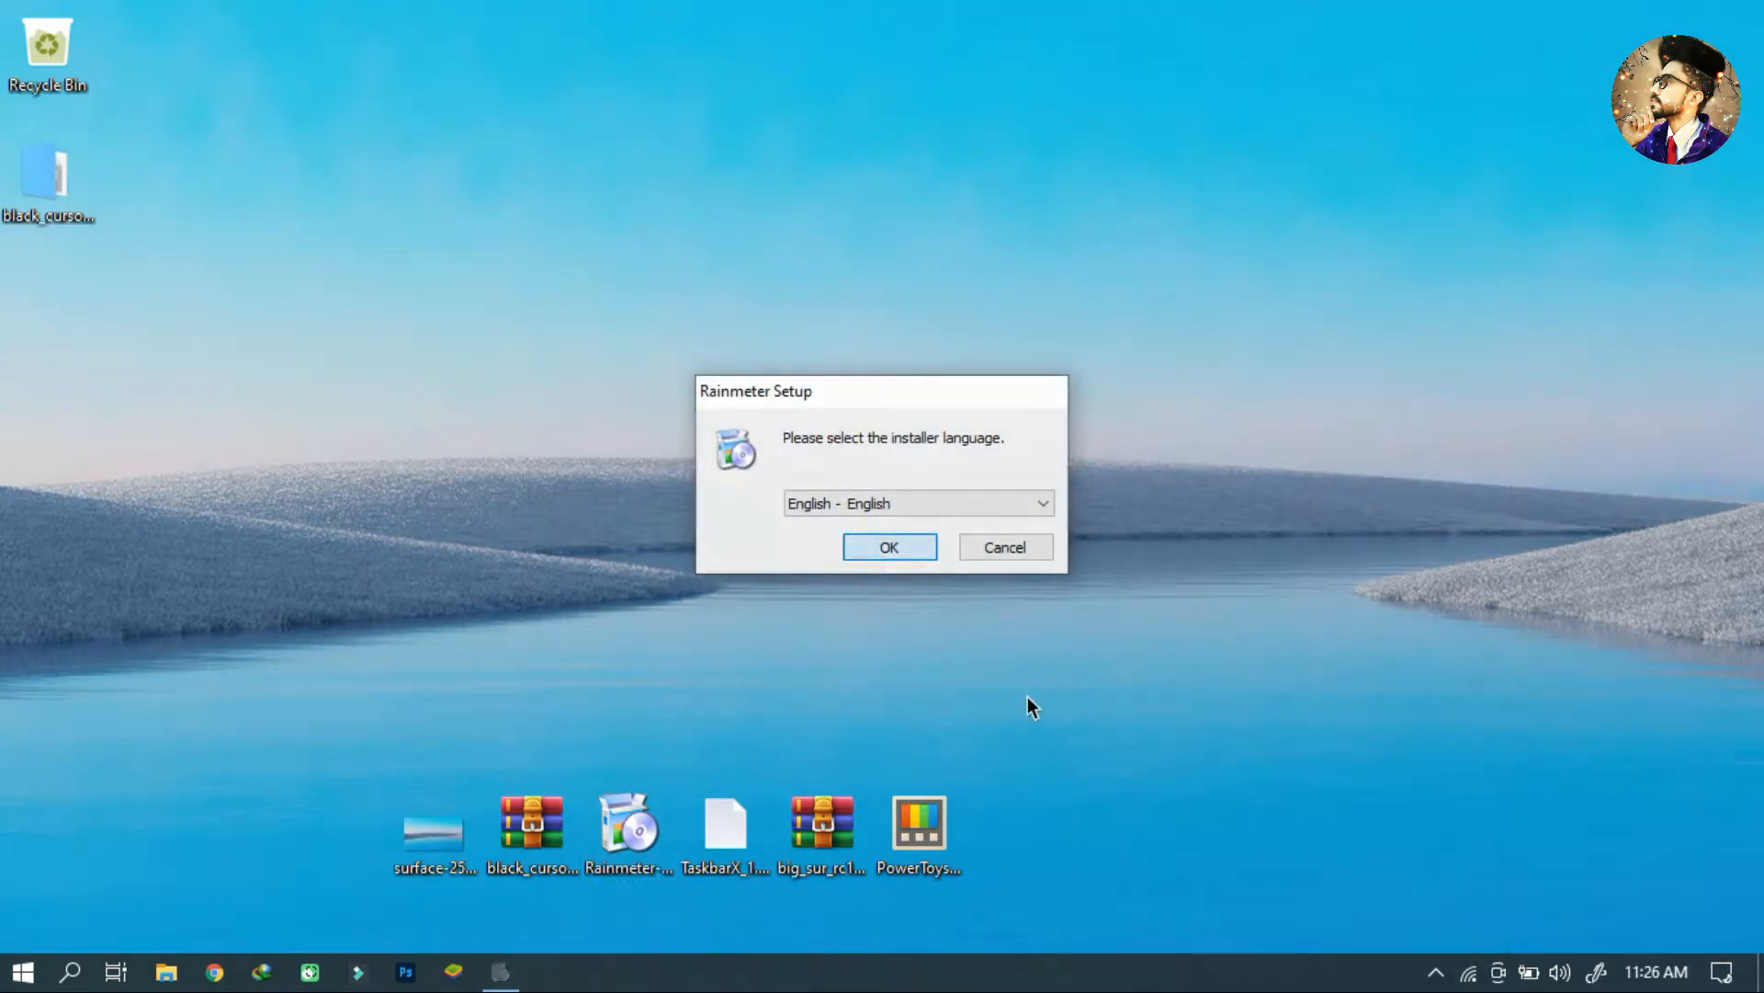
left_click(1028, 696)
left_click(1027, 696)
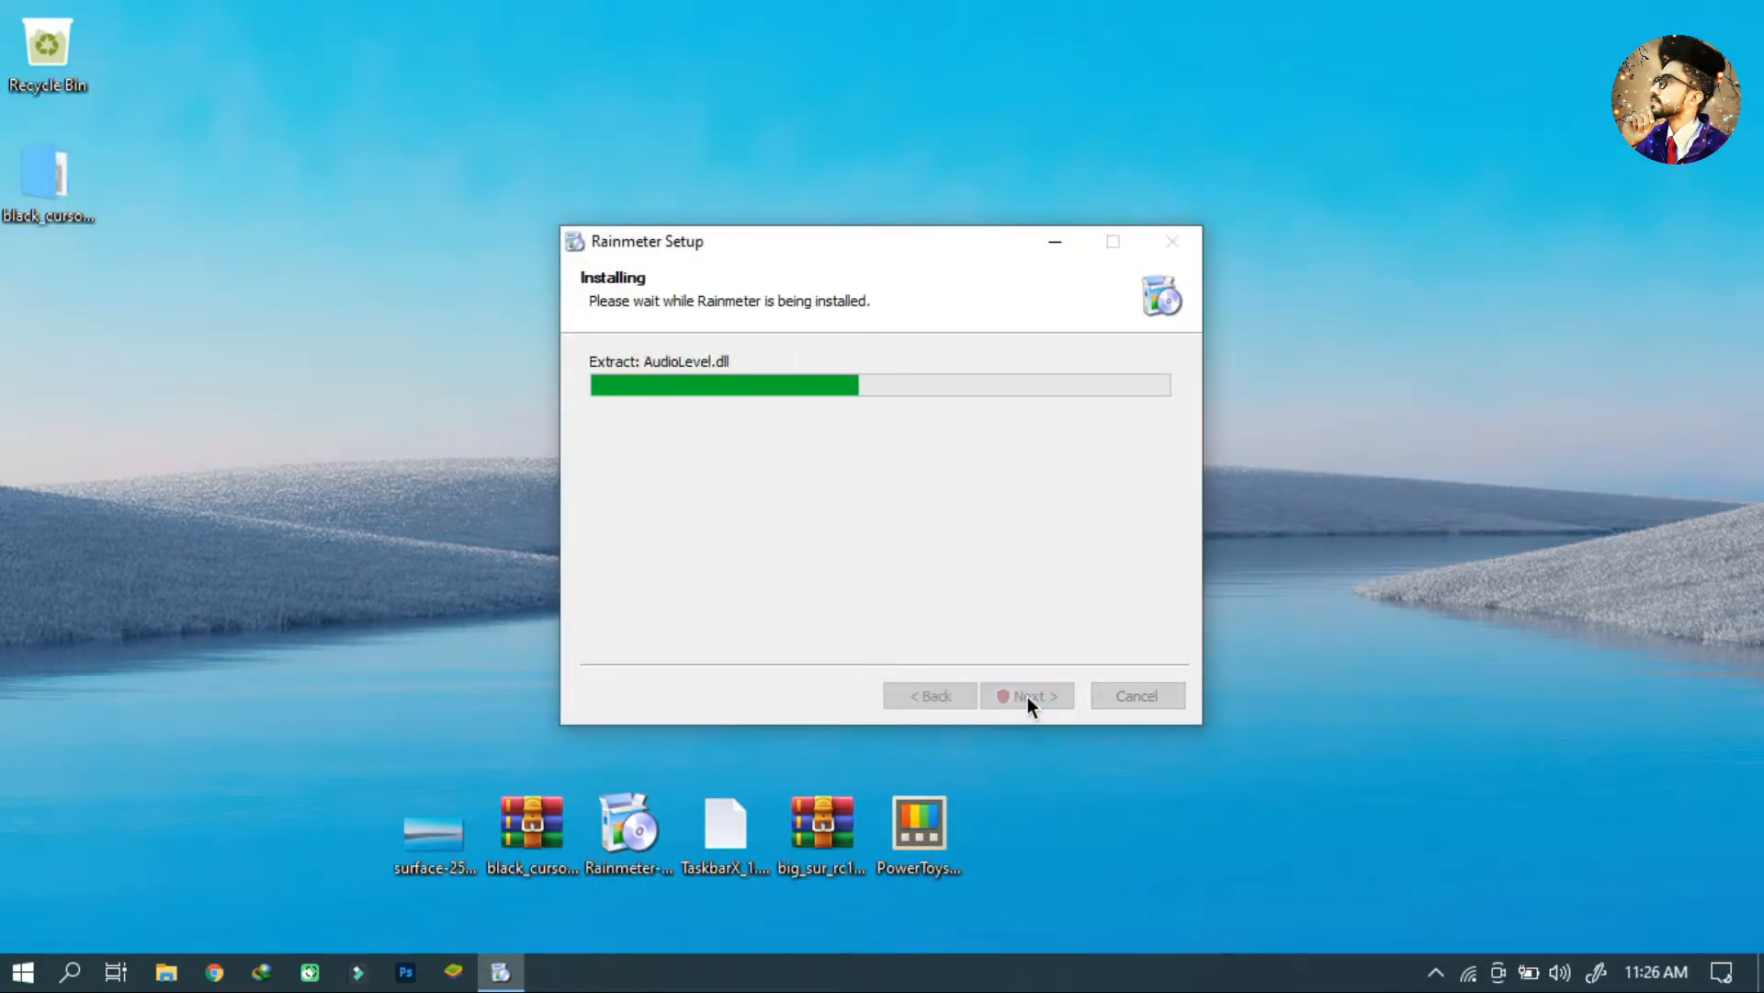
left_click(1027, 697)
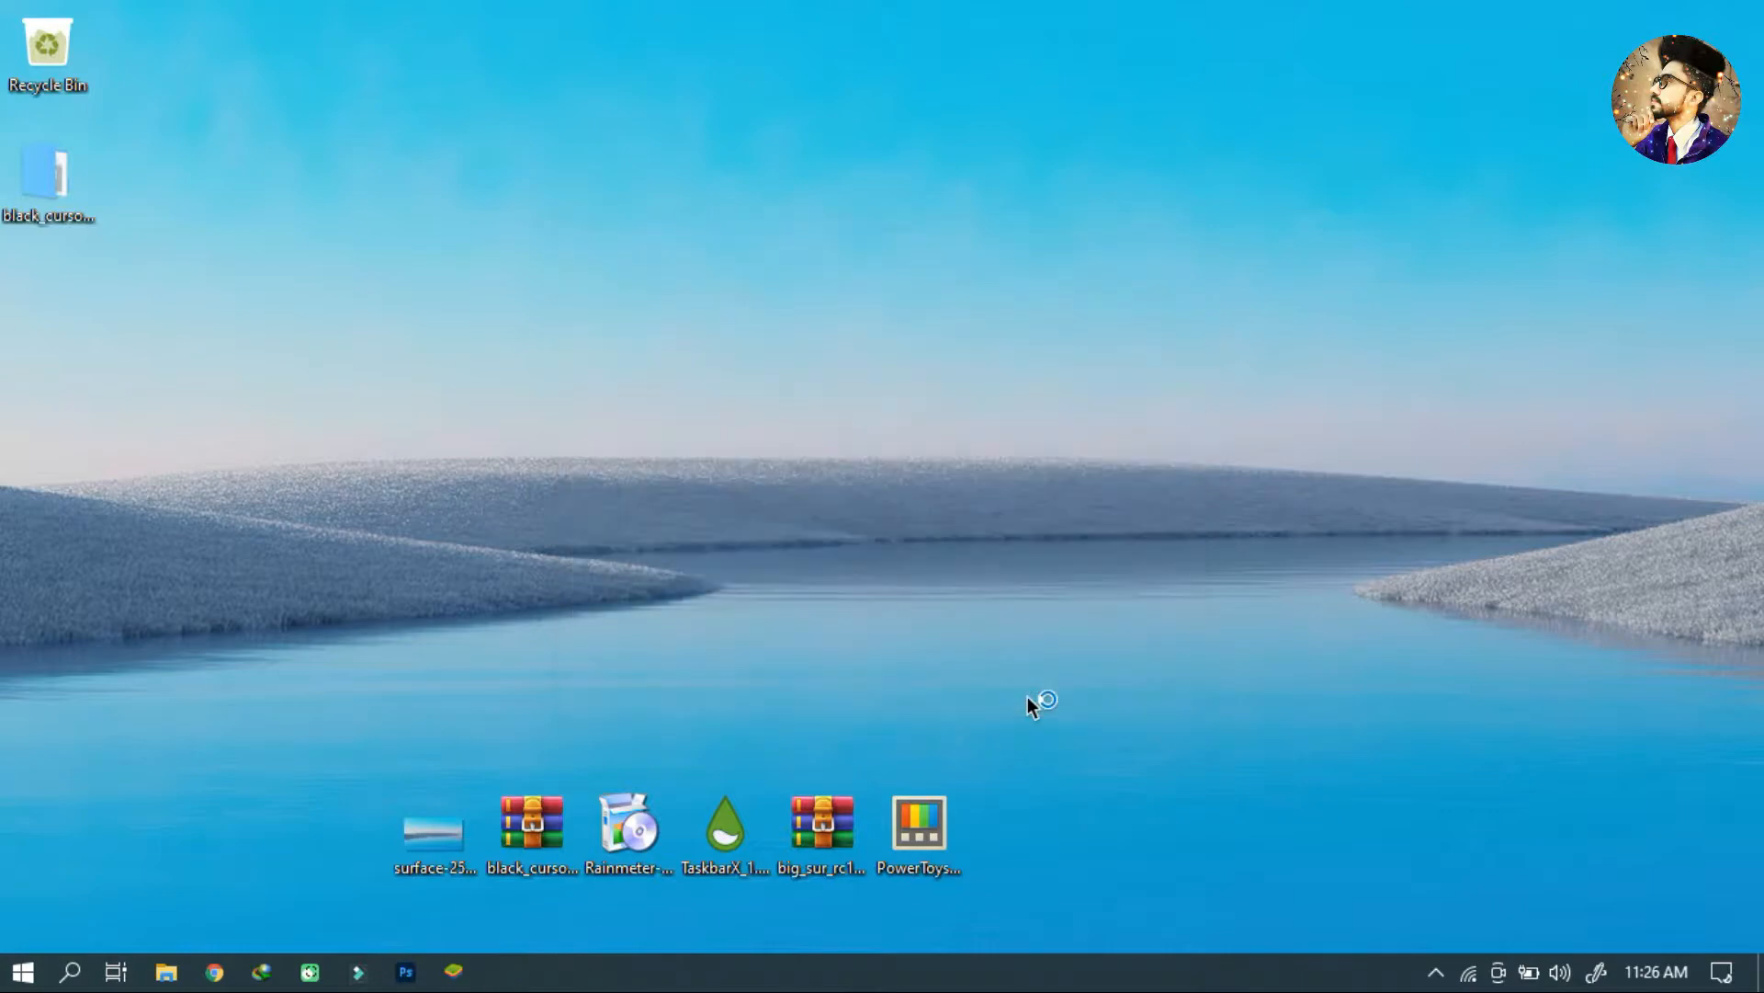
Step: Unload the default illustro welcome, disk, system and clock skins from the desktop
right_click(1078, 598)
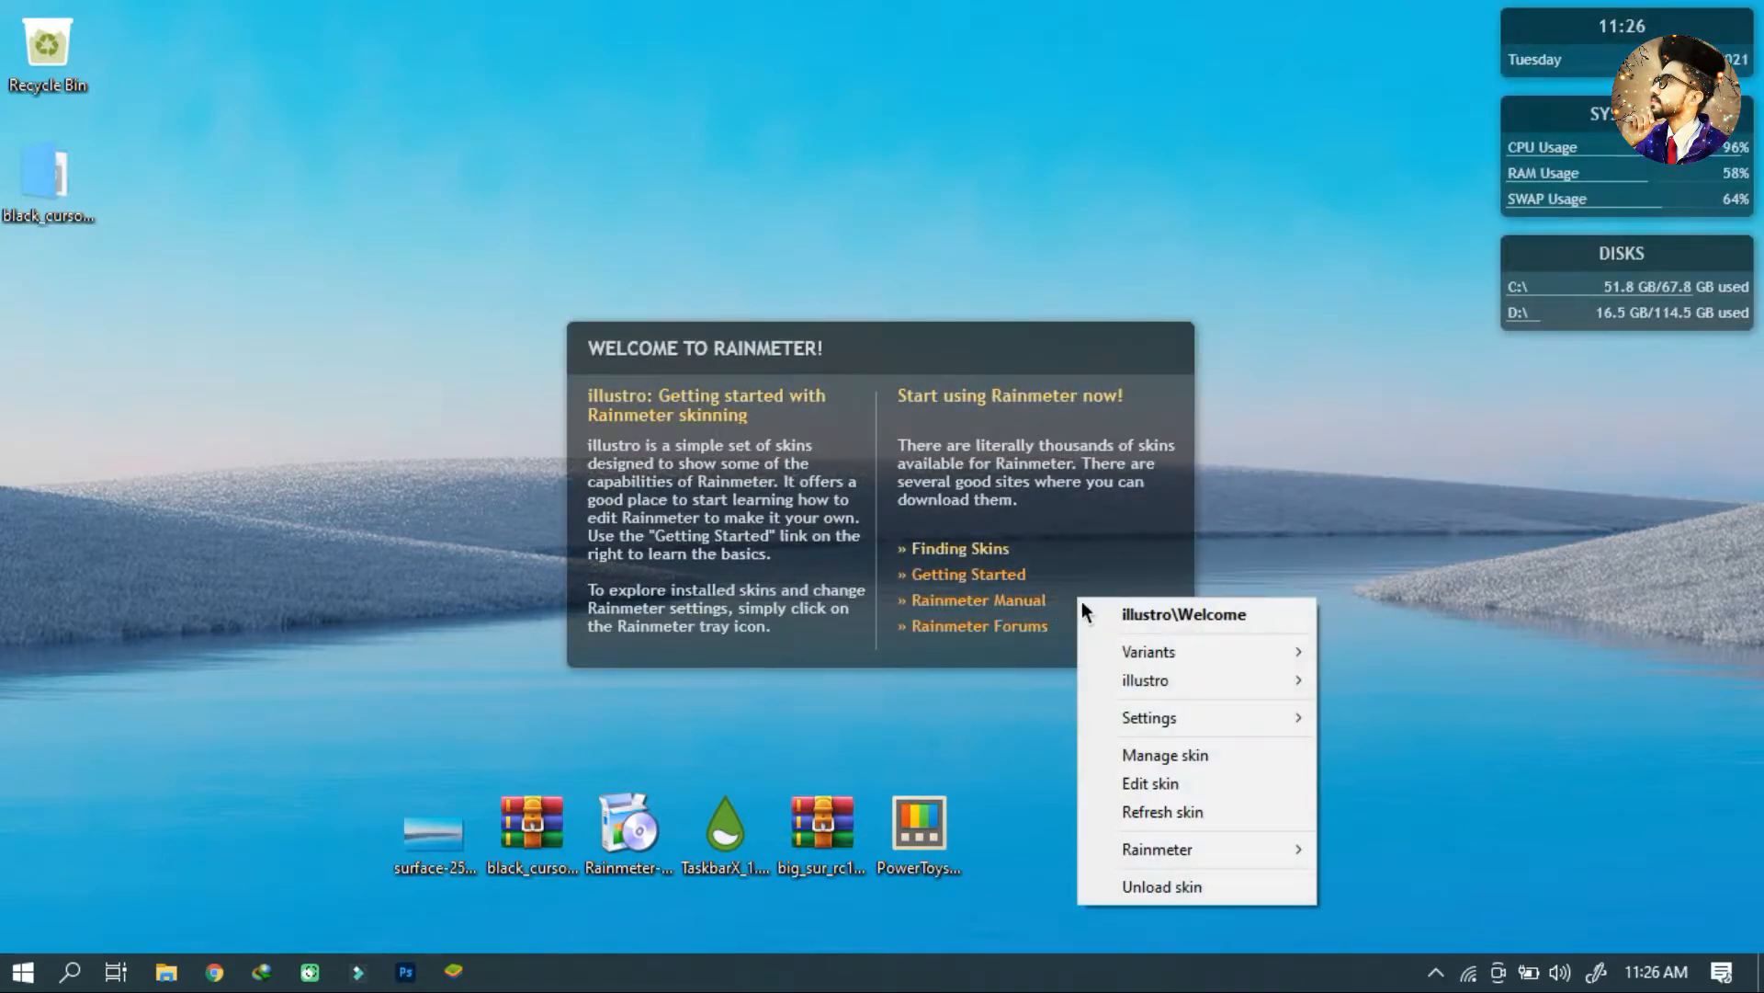
left_click(1147, 882)
right_click(1557, 257)
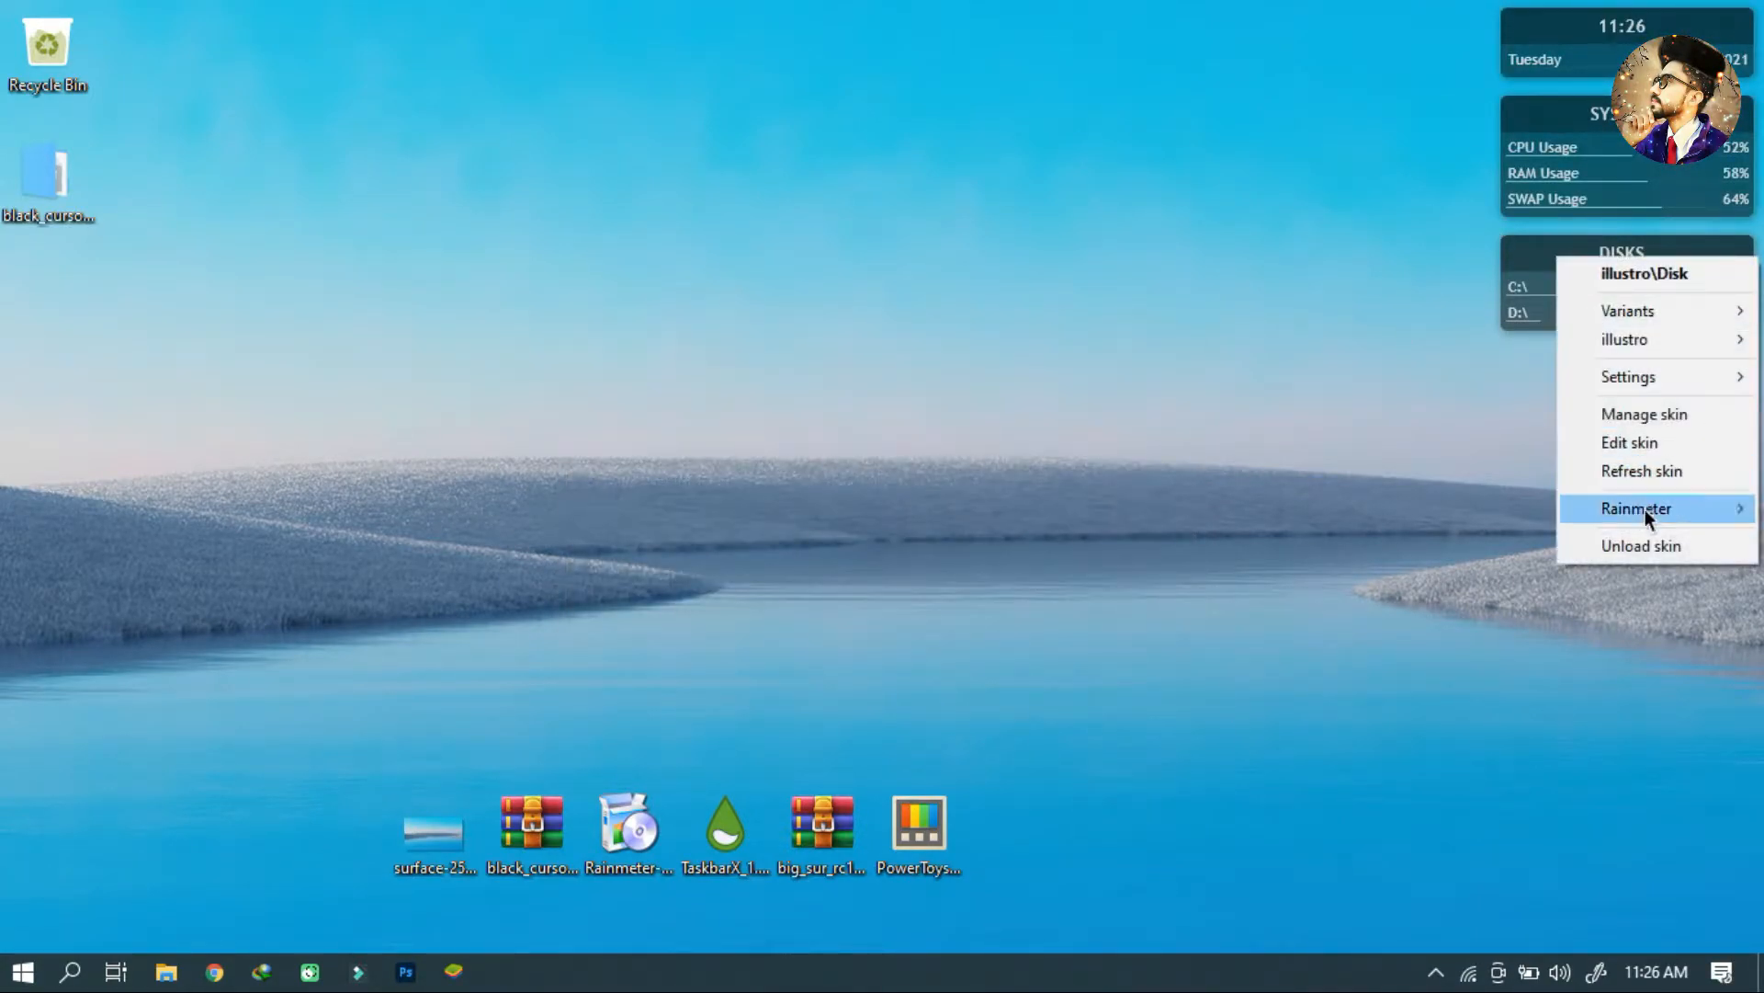
left_click(1642, 544)
right_click(1619, 135)
left_click(1639, 425)
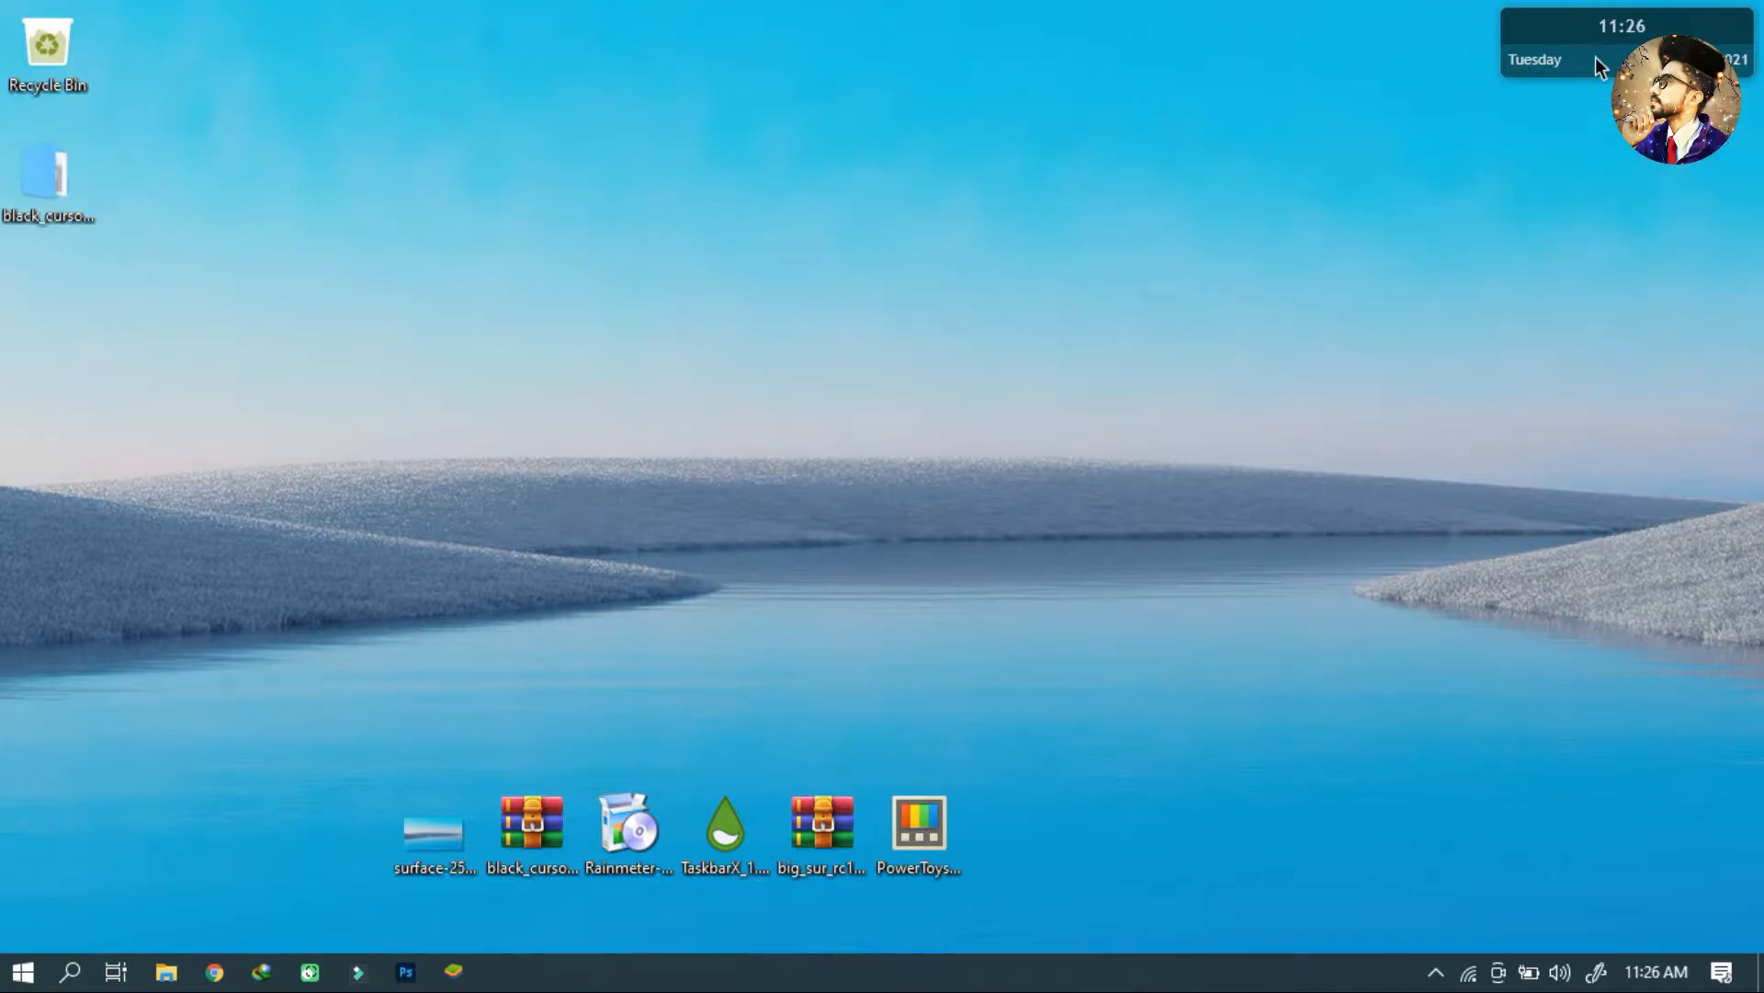
right_click(1596, 57)
left_click(1667, 346)
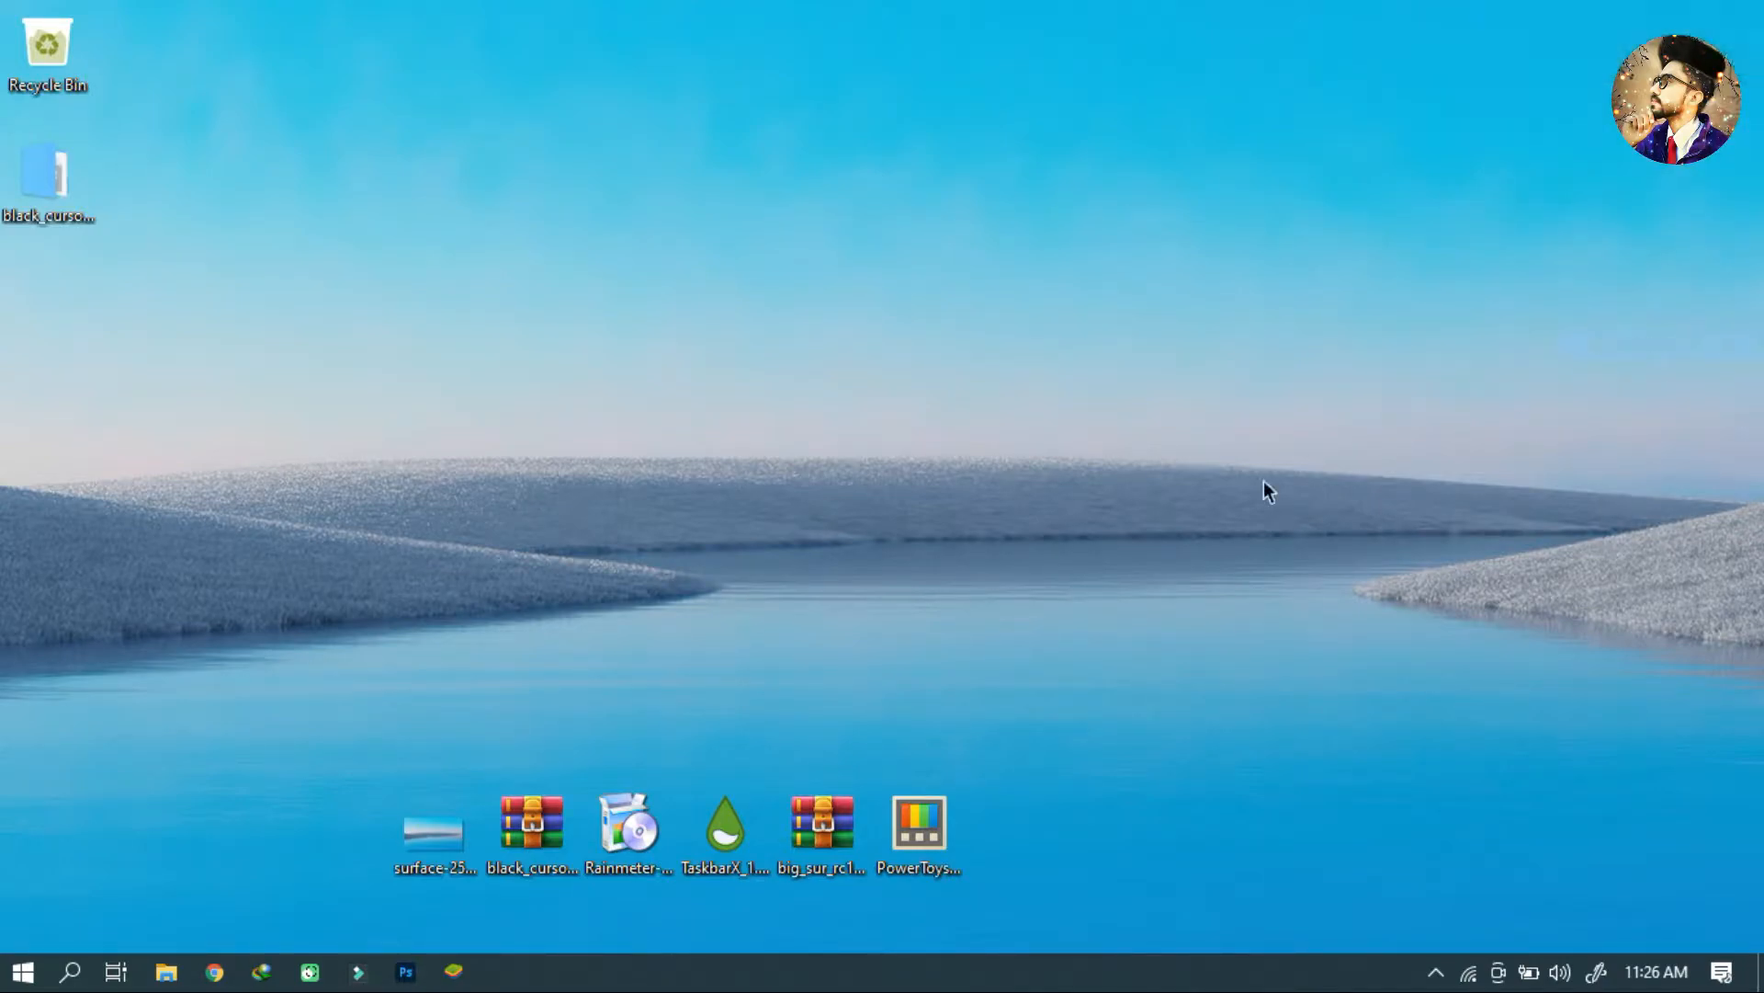
Step: Install the TaskbarX_1.6.2.0 Rainmeter skin from the desktop file
right_click(745, 836)
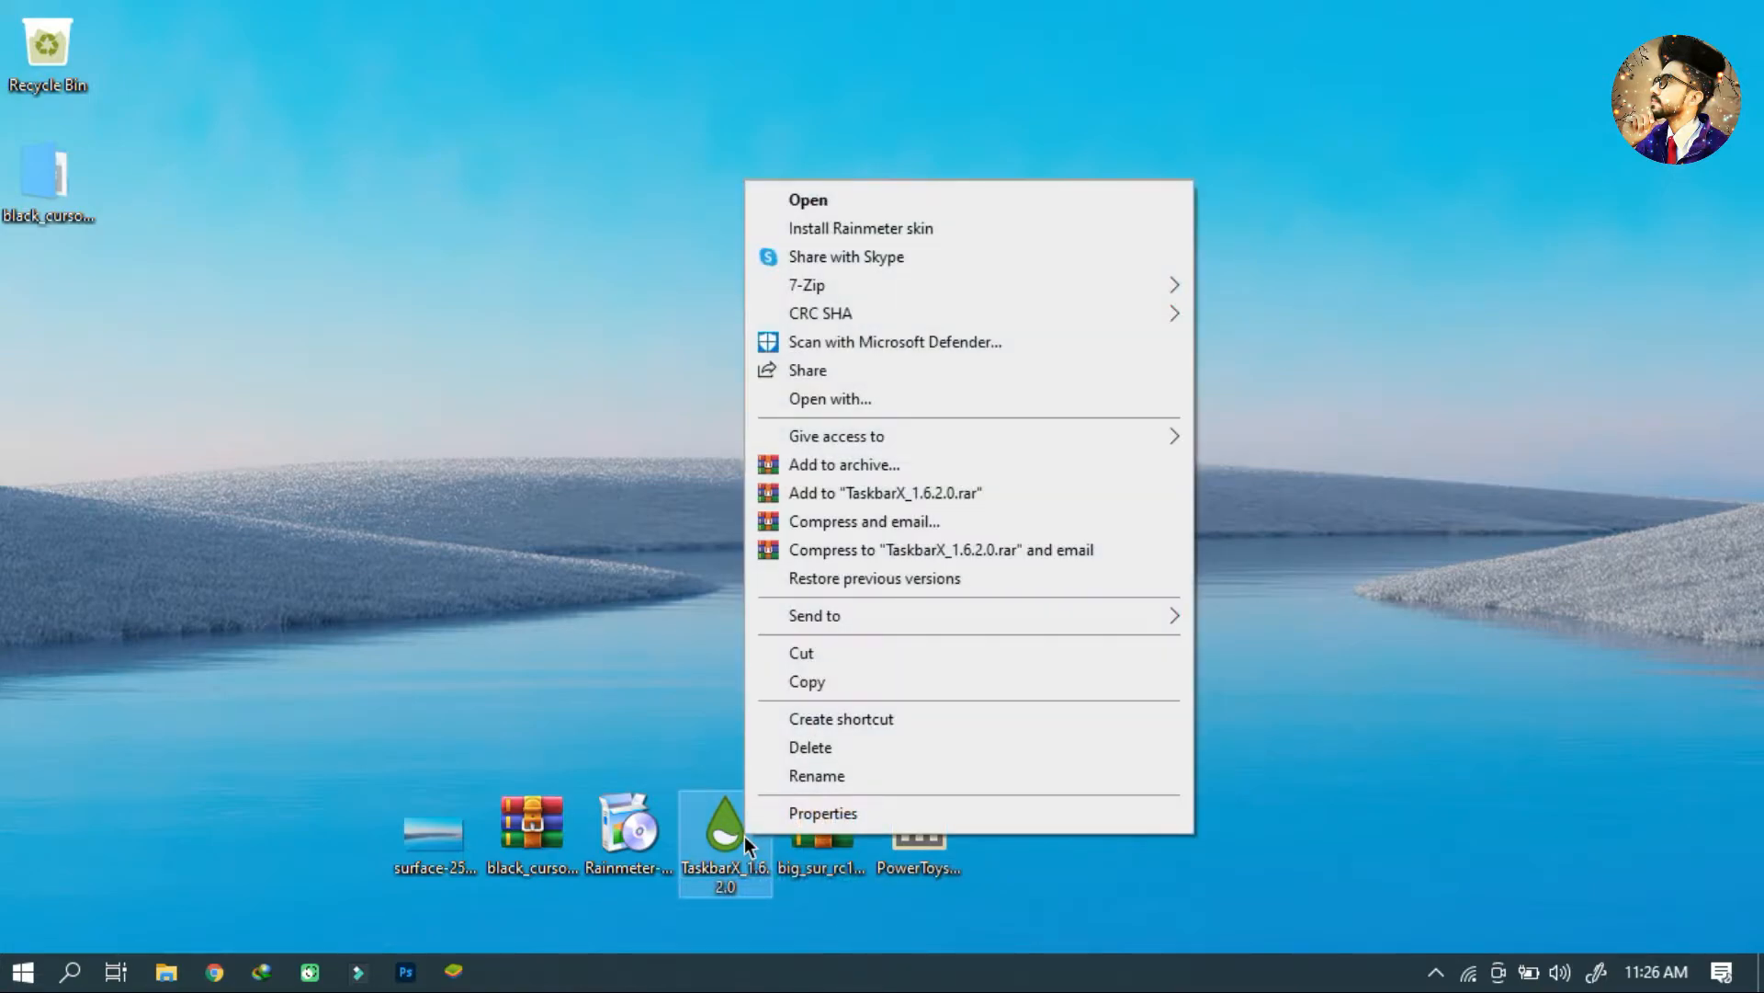
left_click(912, 231)
left_click(973, 728)
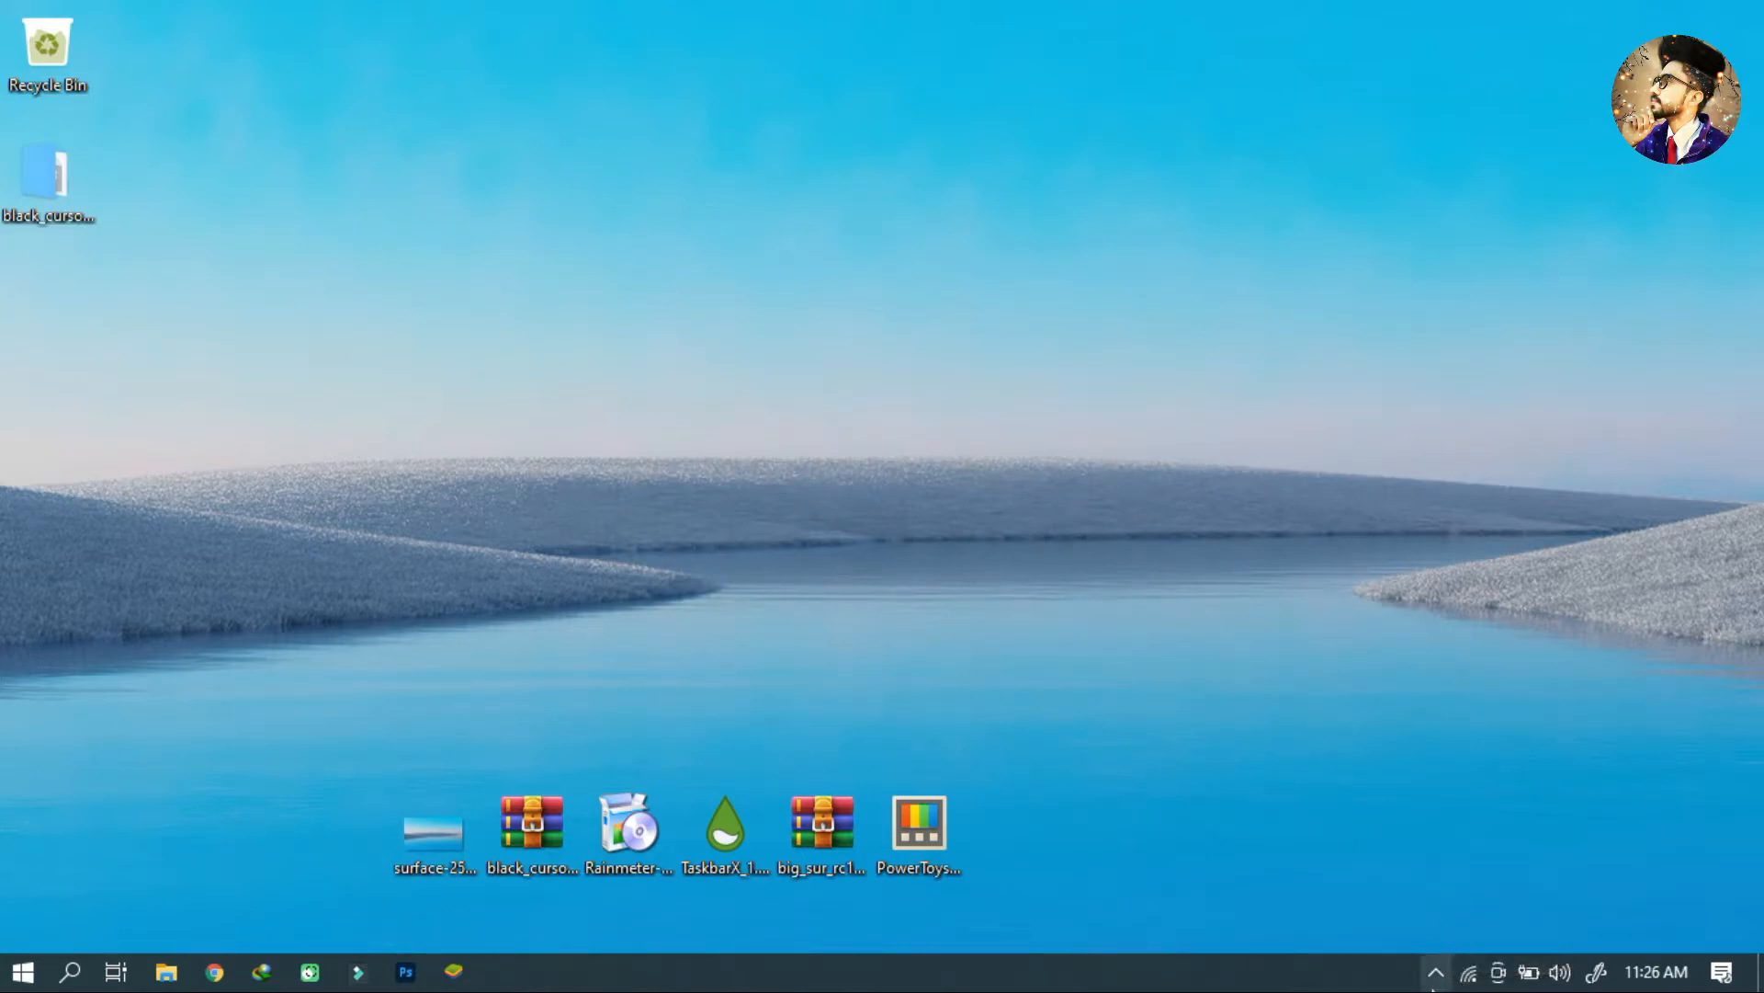
Step: Refresh all skins in the Rainmeter manager, load TaskbarX.ini, and close the manager
left_click(1435, 981)
left_click(1386, 933)
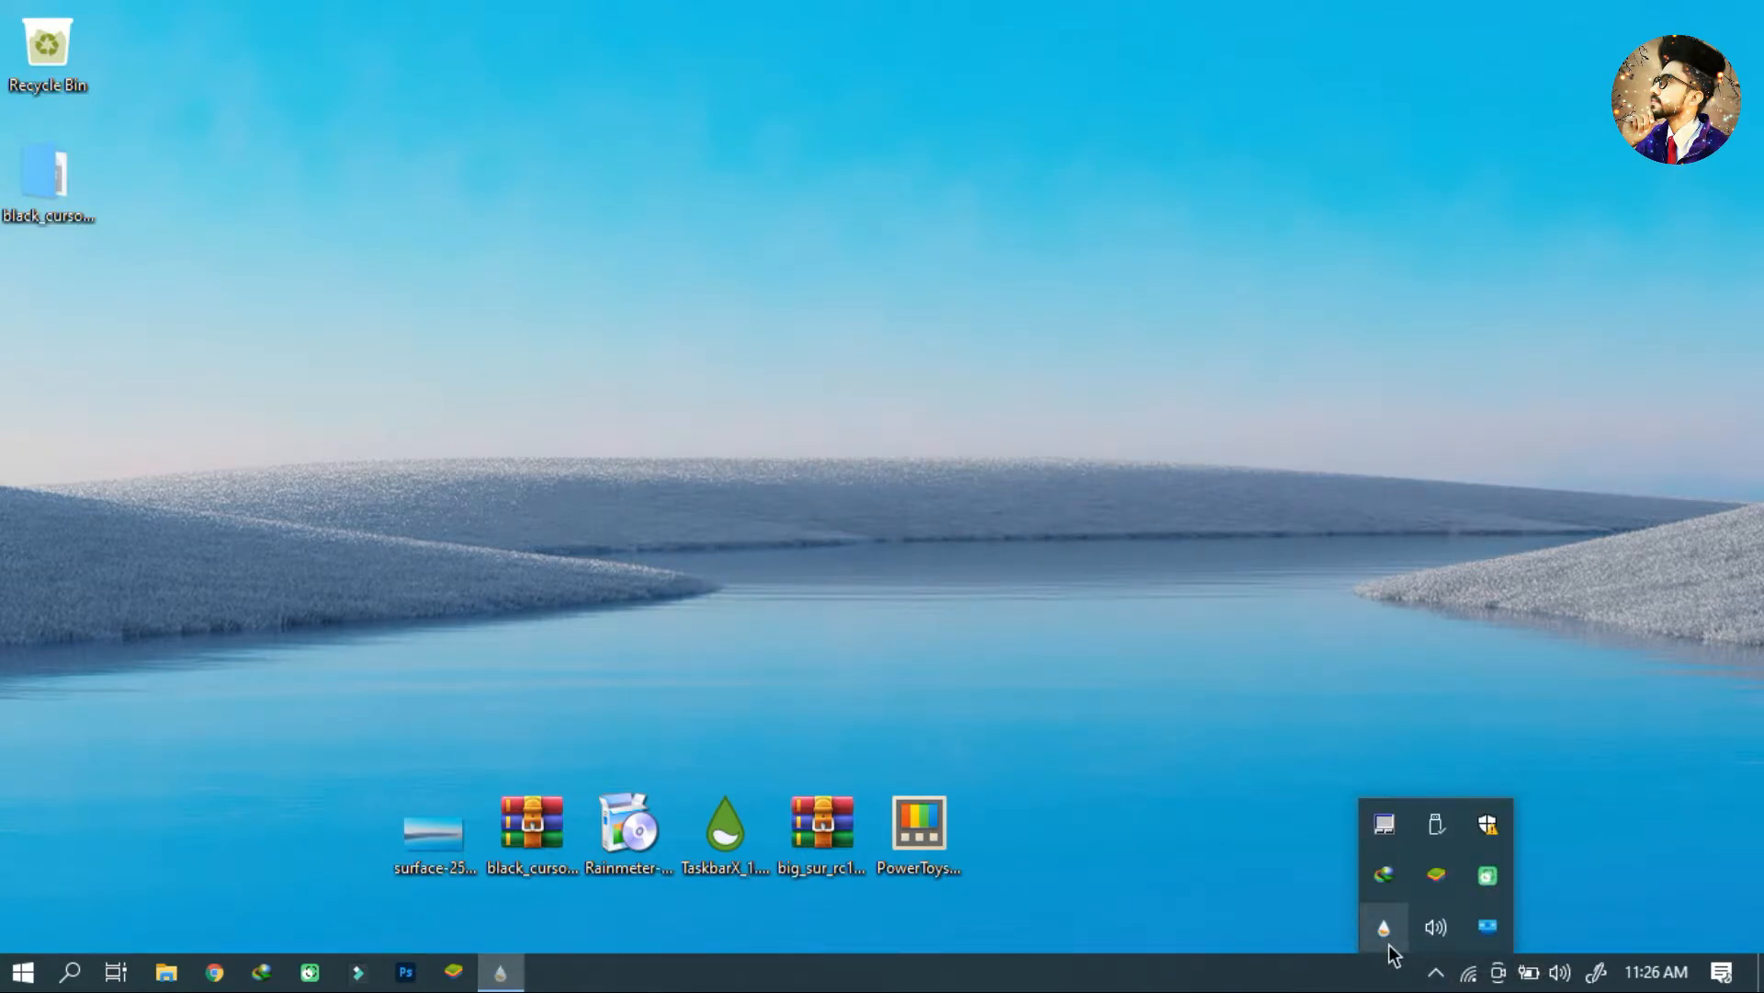
left_click(1440, 974)
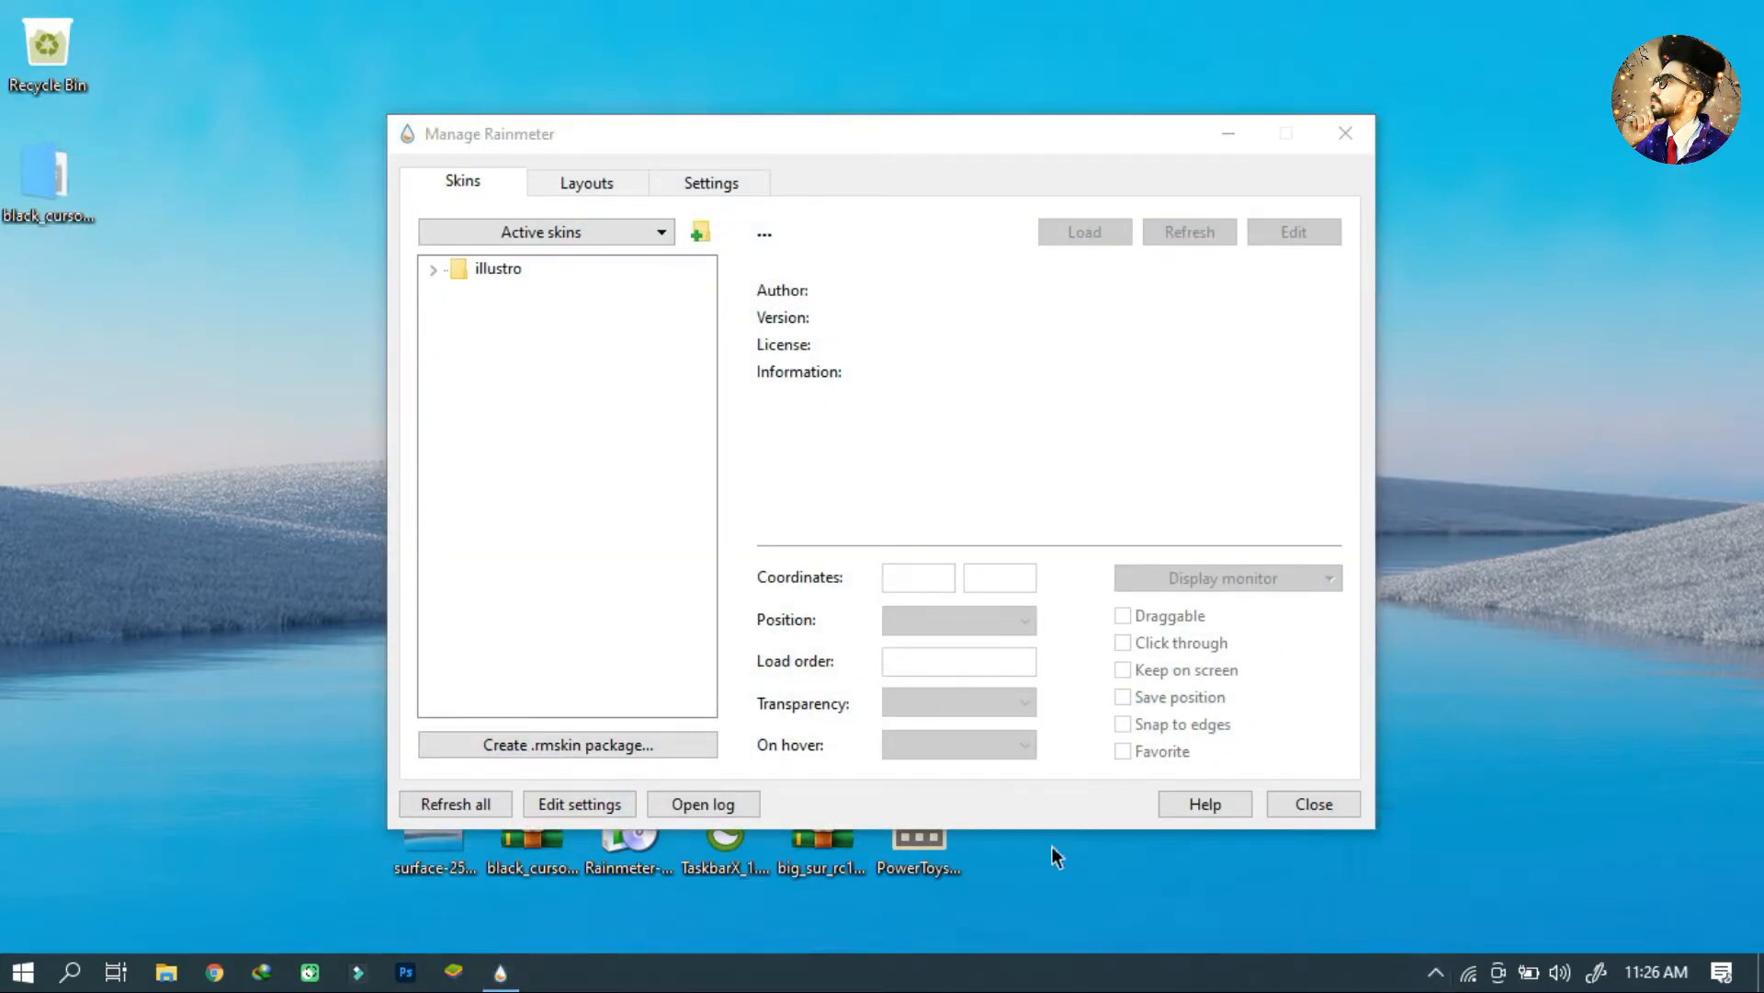
left_click(466, 805)
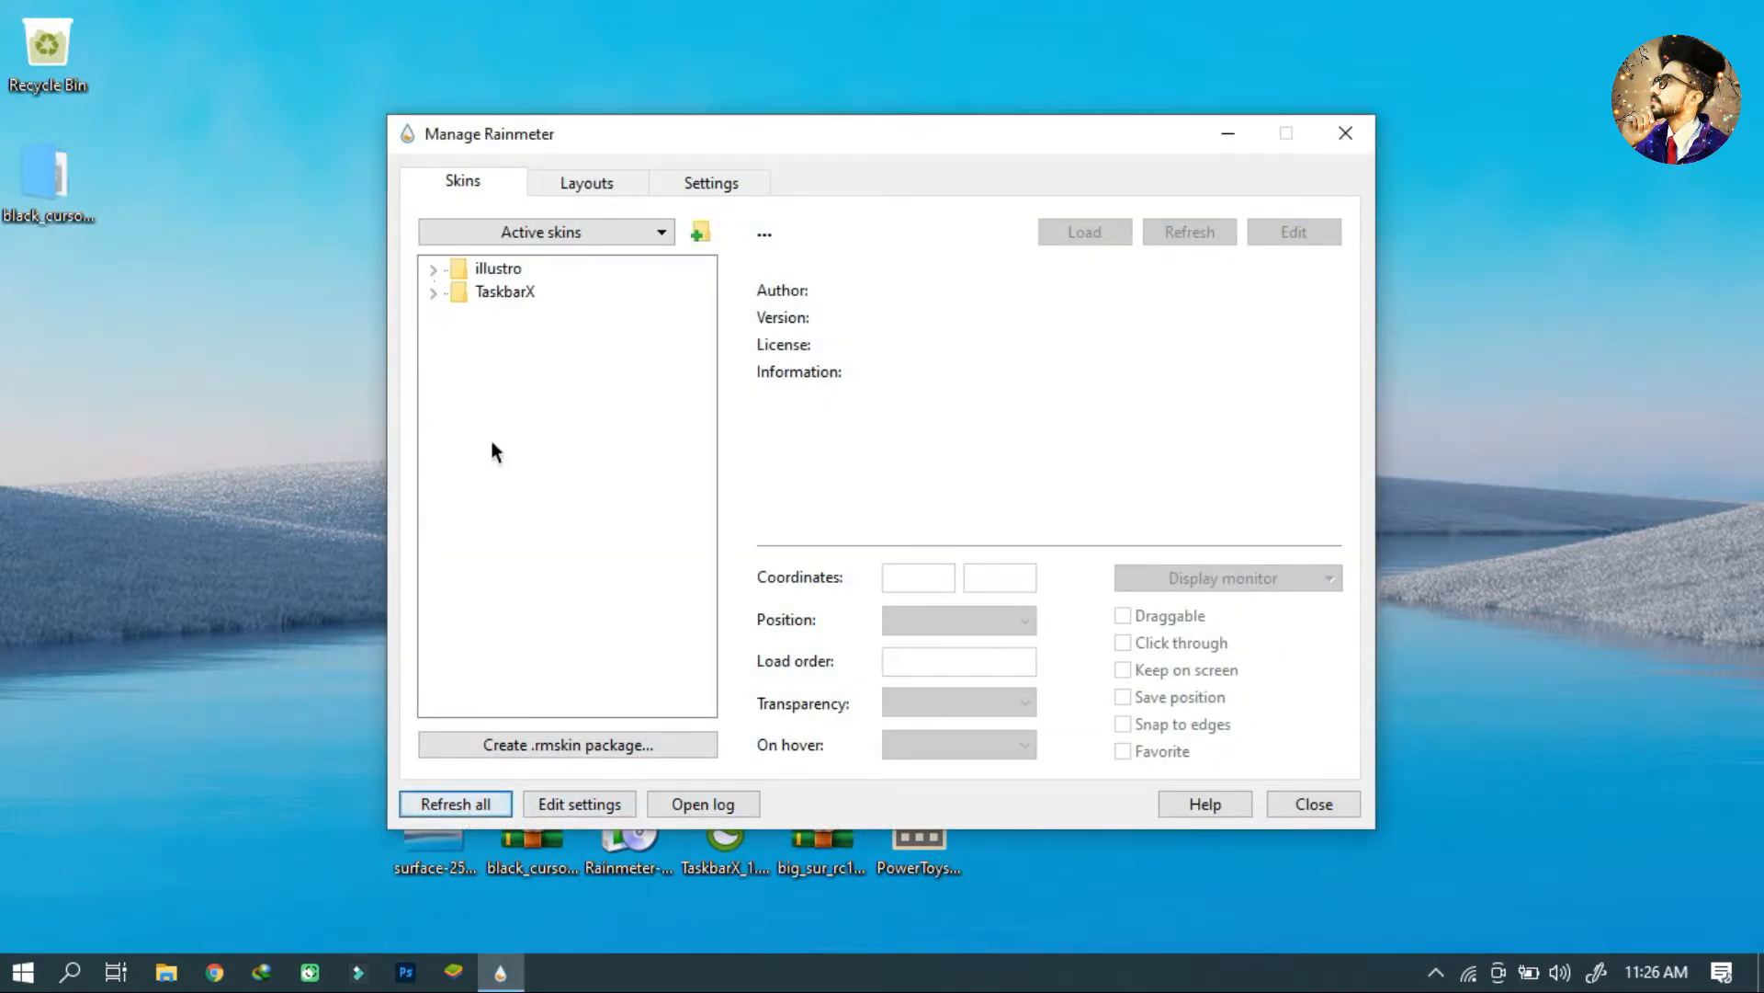
left_click(434, 292)
left_click(524, 314)
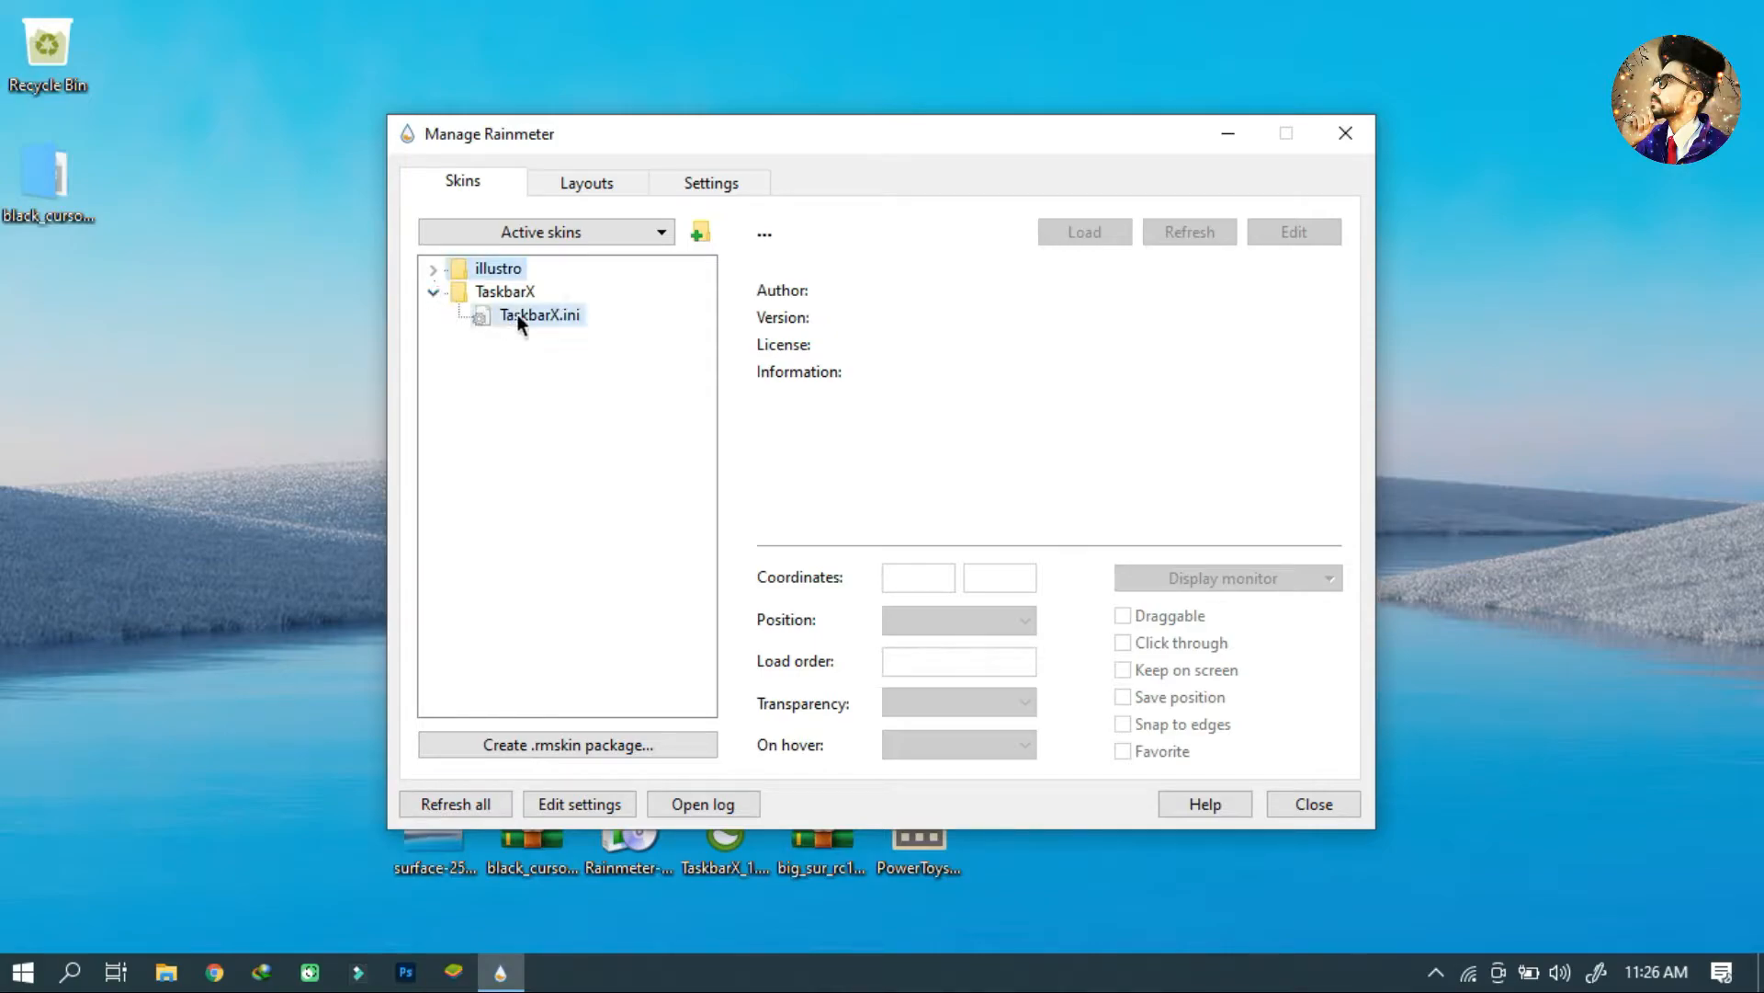
left_click(1067, 234)
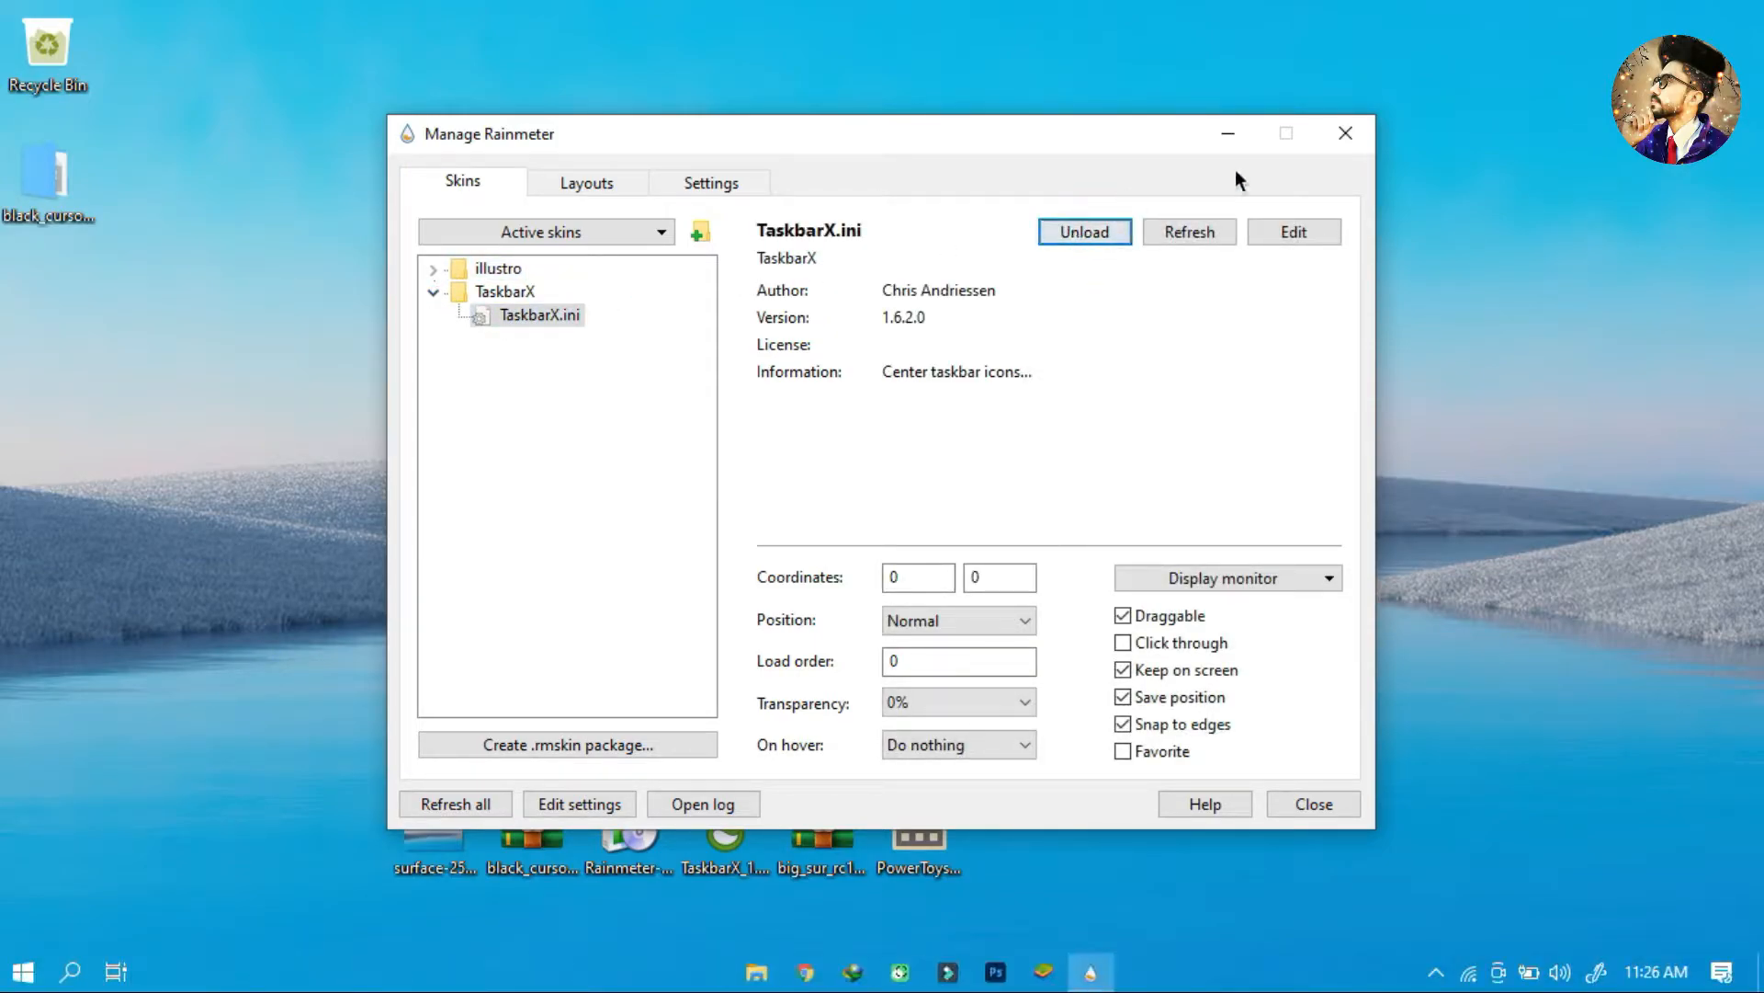
left_click(1342, 136)
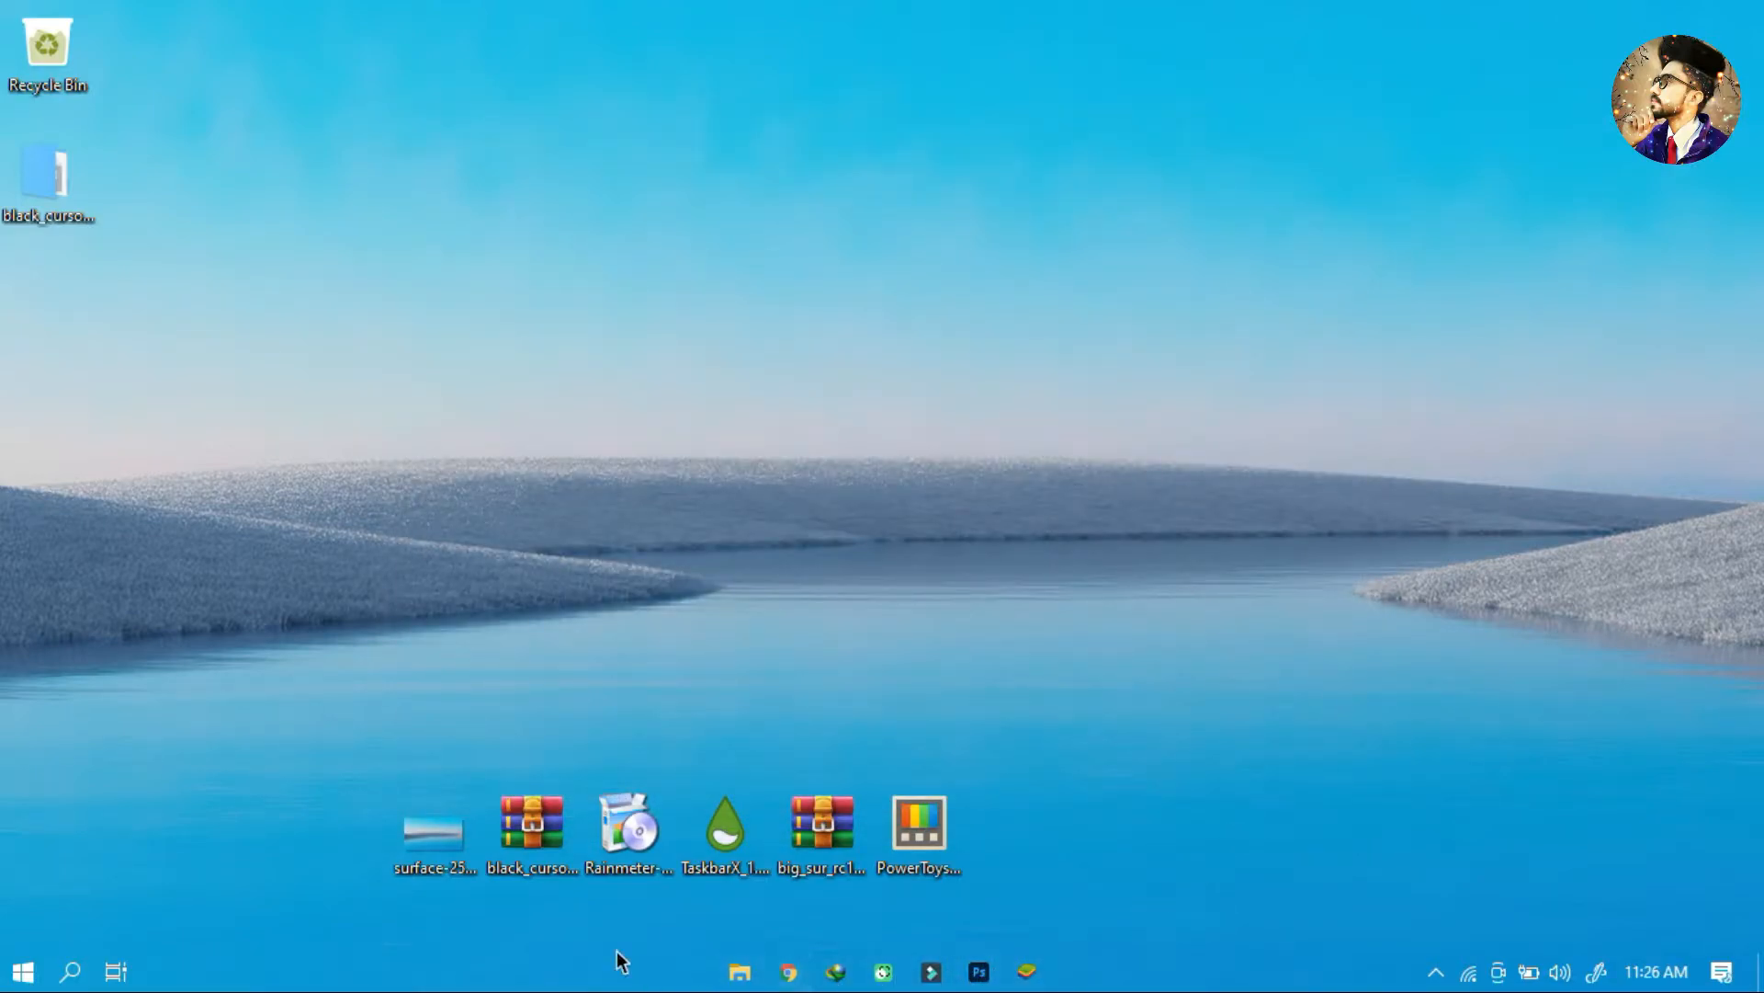
Step: Extract the big_sur_rc1_for_rainmeter archive to its own folder on the desktop
right_click(841, 809)
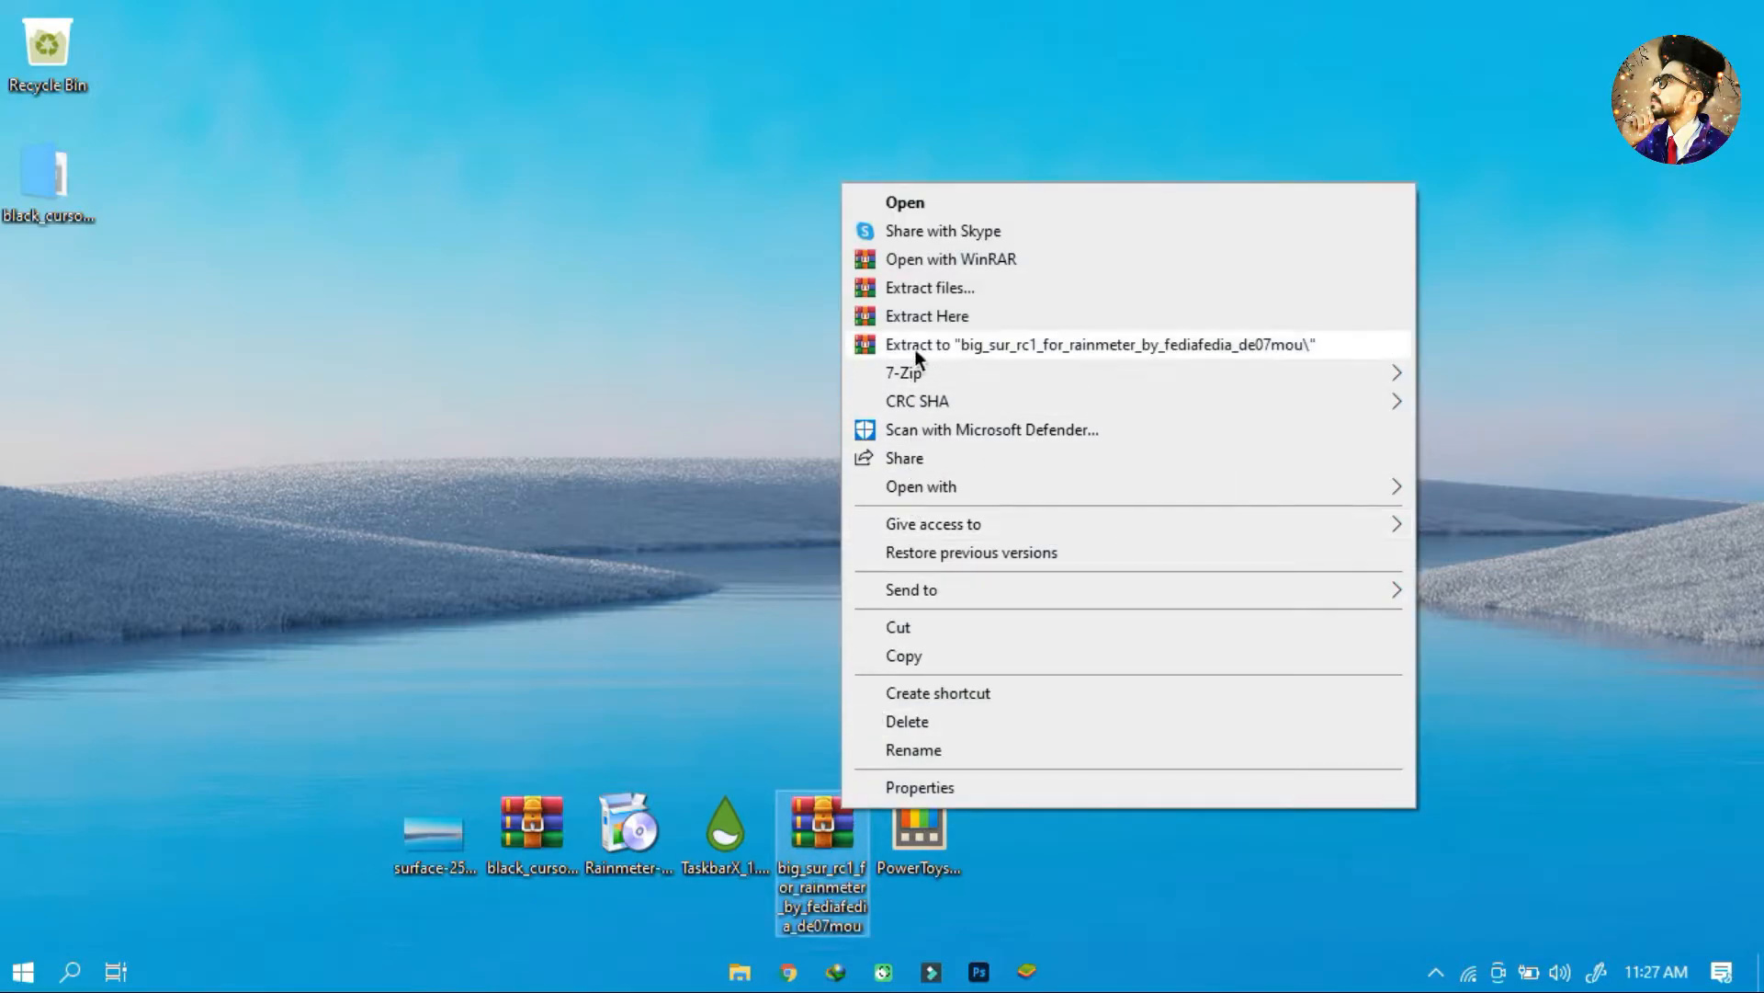
left_click(941, 293)
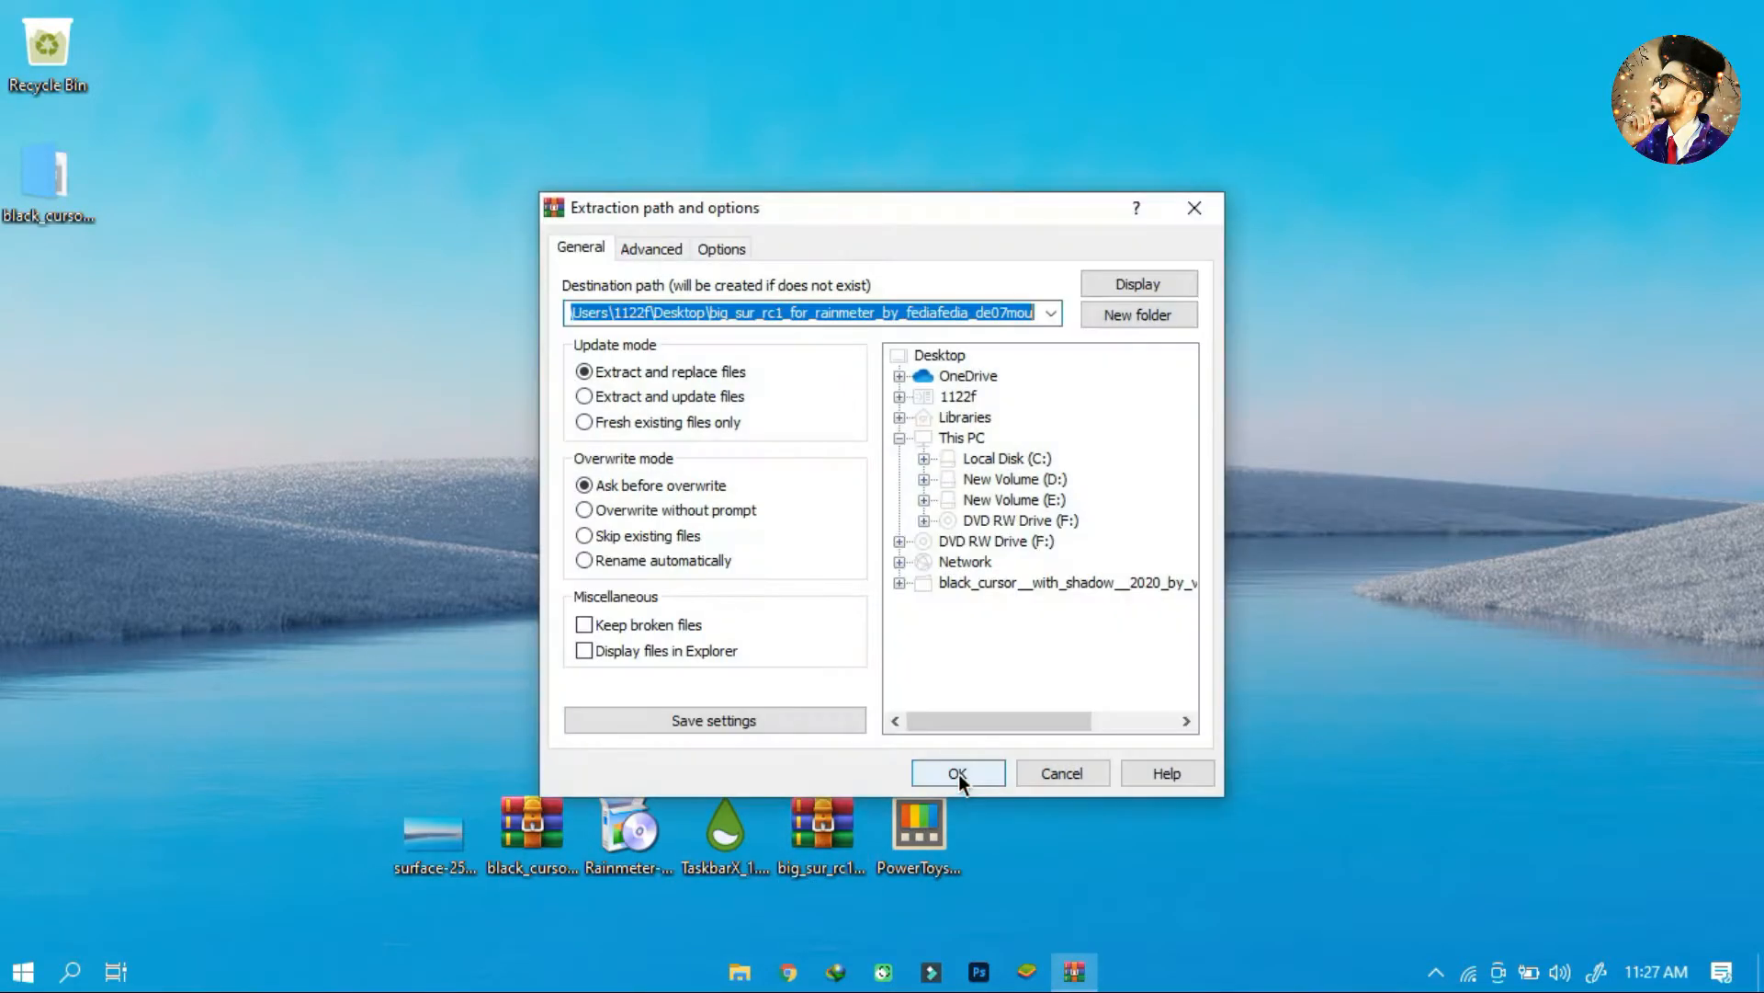
left_click(958, 774)
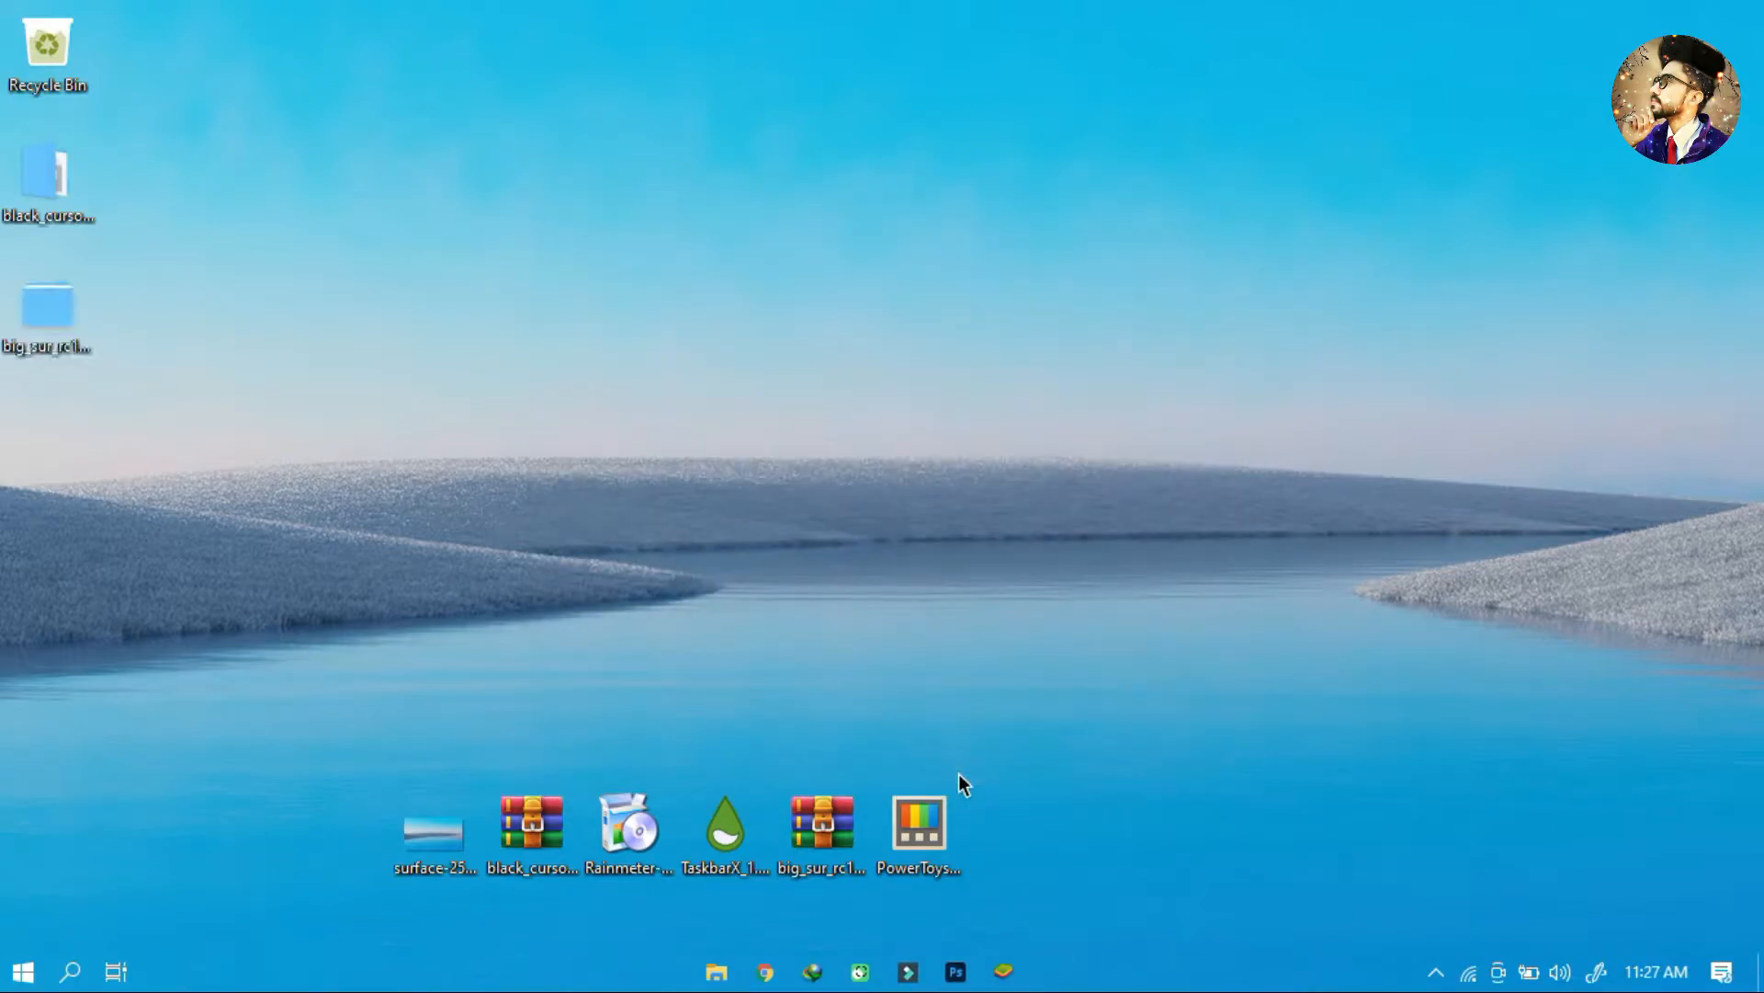
Step: Open the extracted big_sur_rc1_for_rainmeter folder and show its files as large icons
double_click(43, 358)
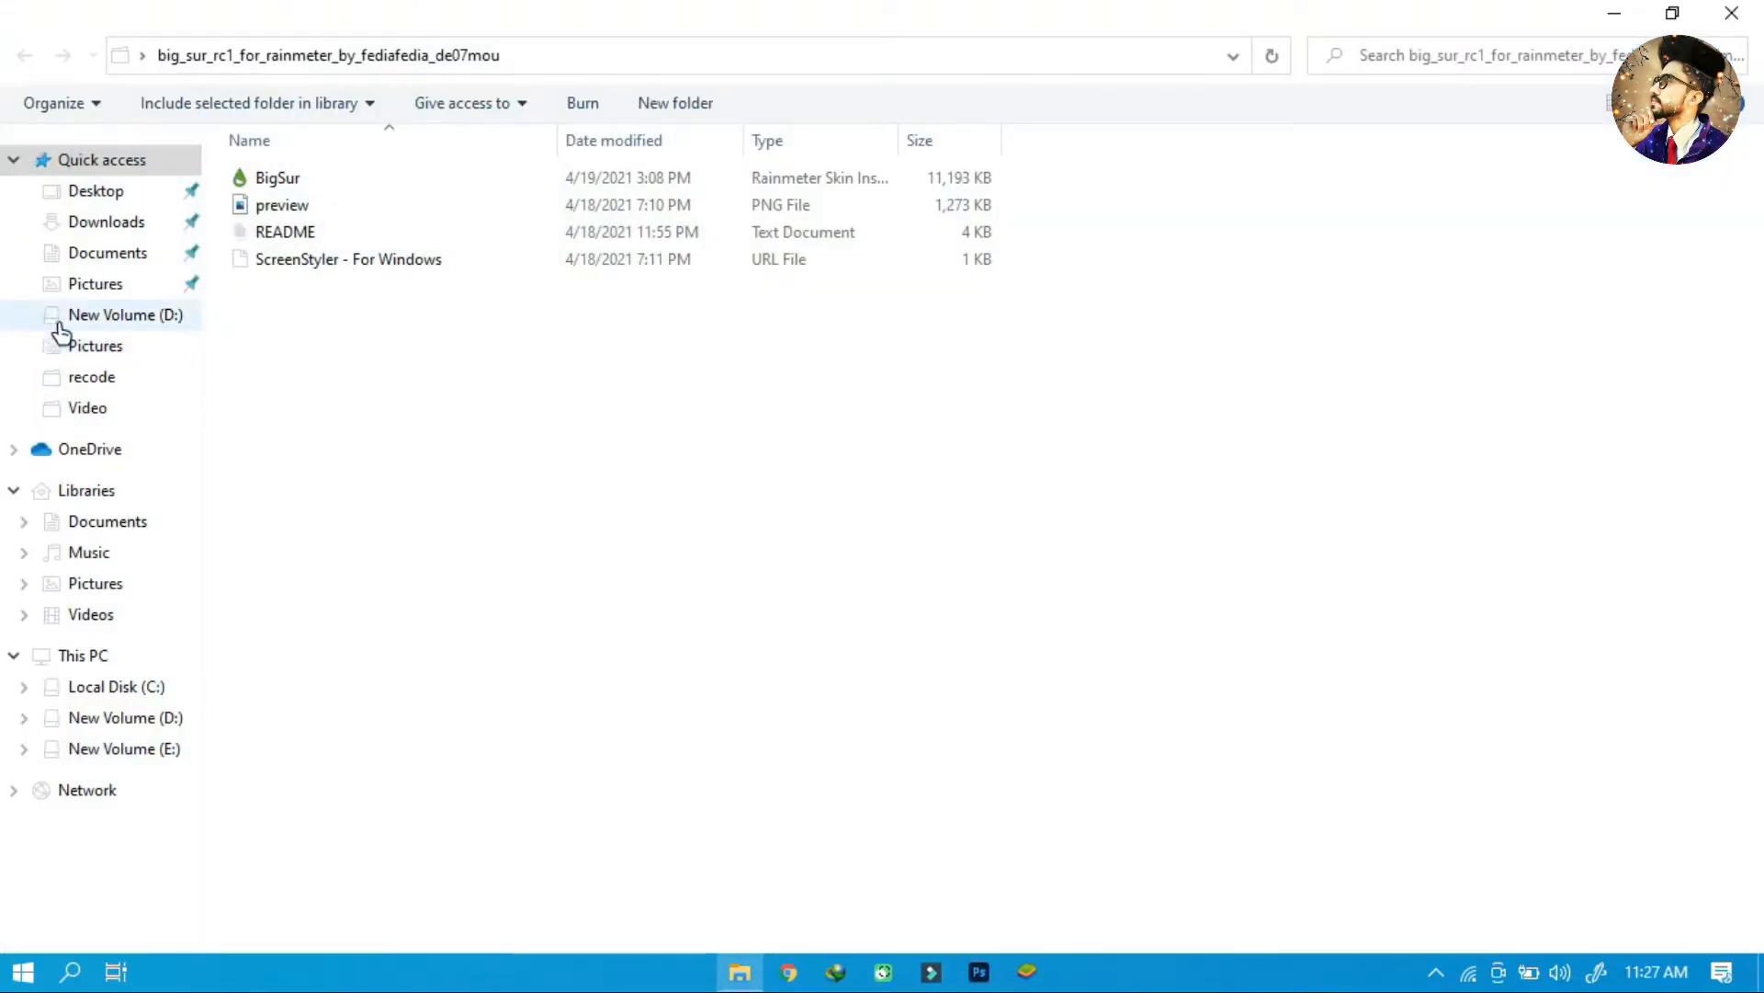
right_click(363, 171)
right_click(819, 360)
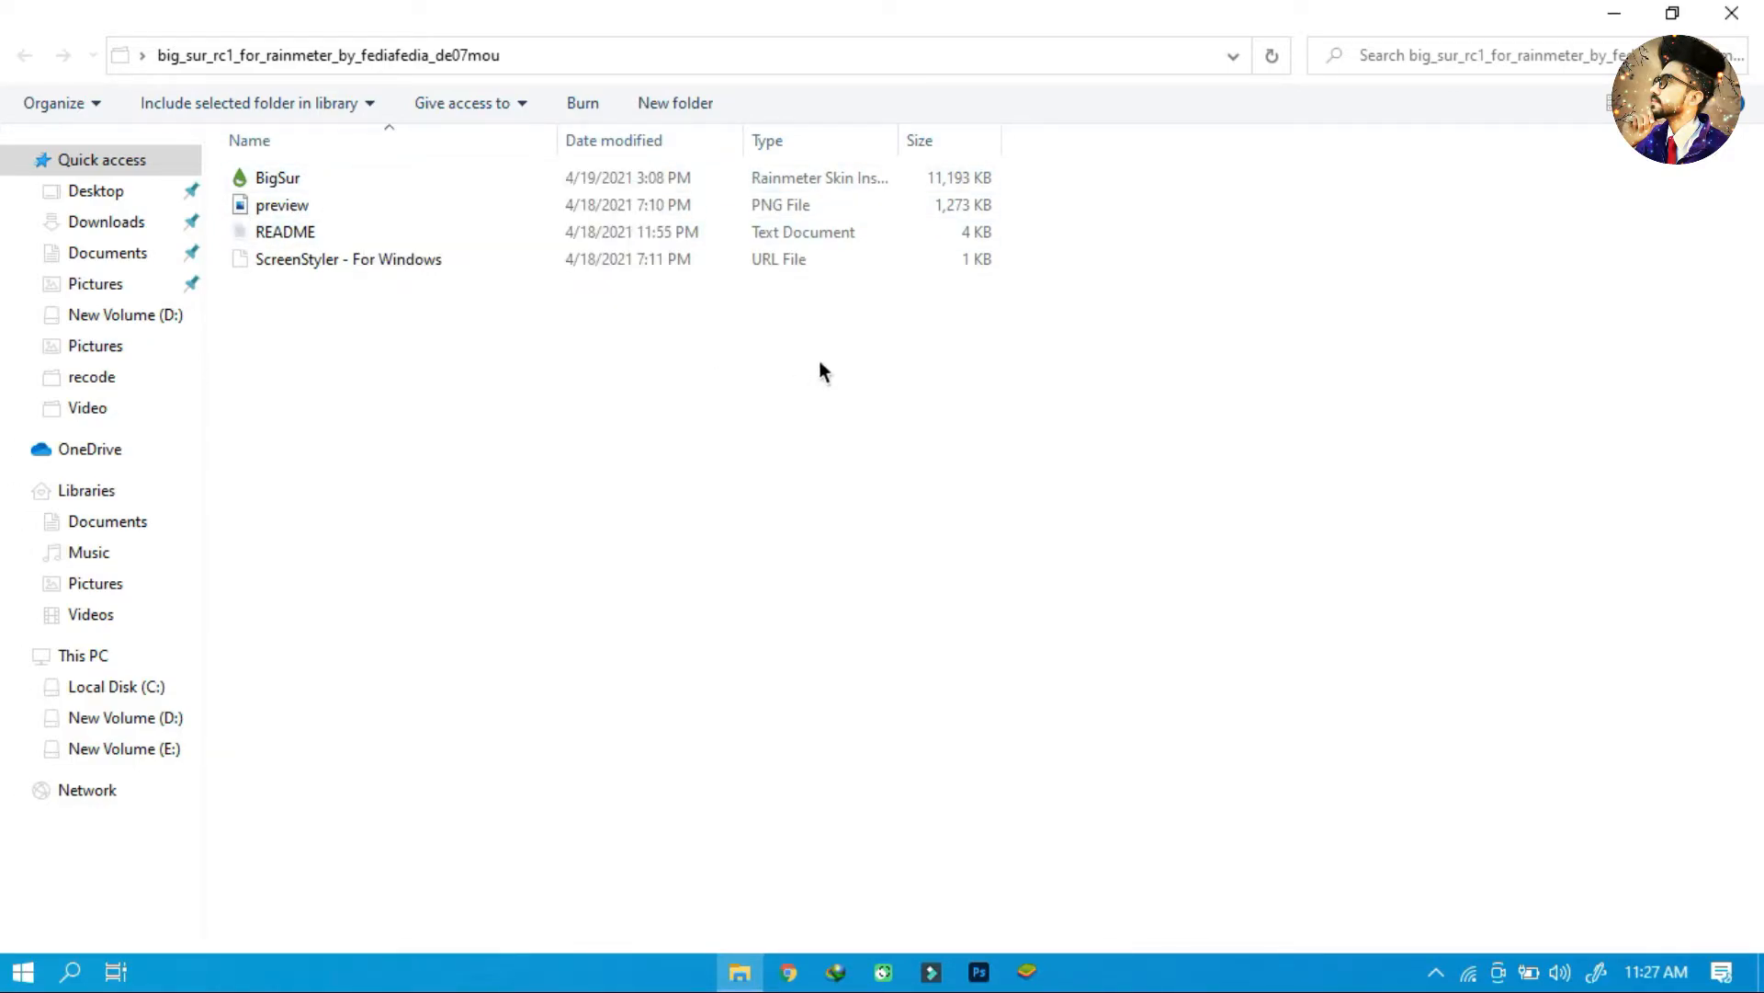
mouse_move(1017, 379)
left_click(1173, 407)
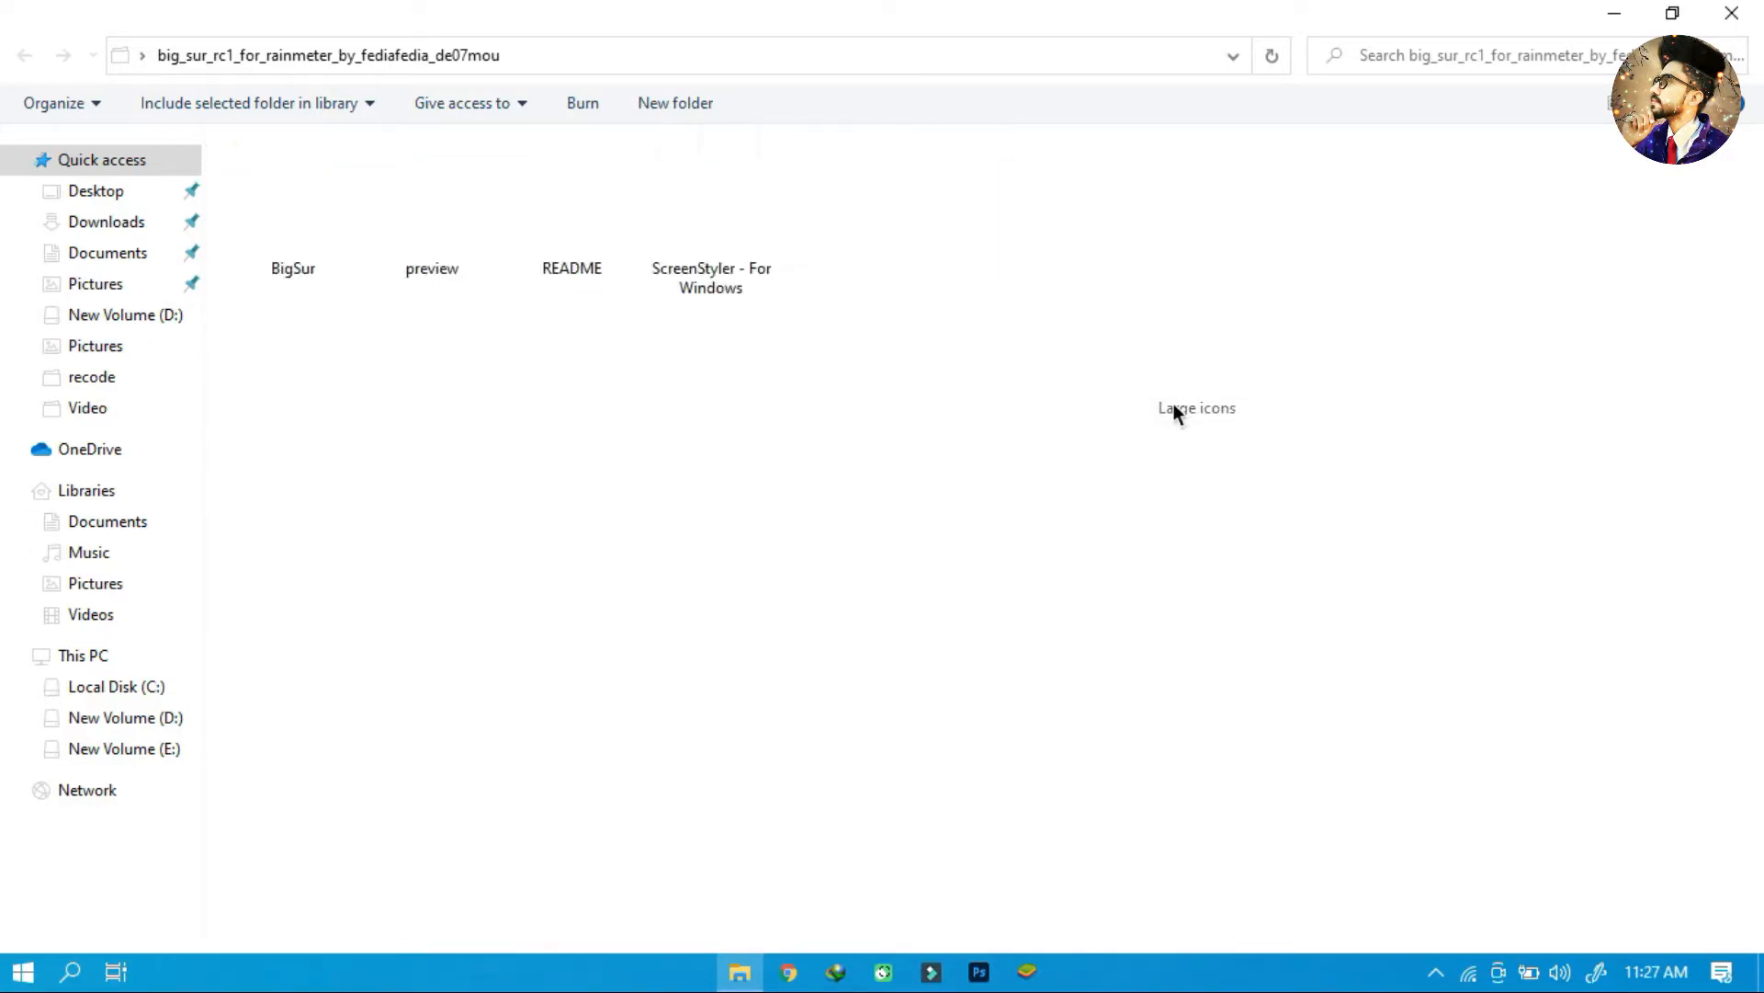
Step: Install the BigSur Rainmeter skin with its included layout from the extracted folder, and close the folder
left_click(267, 258)
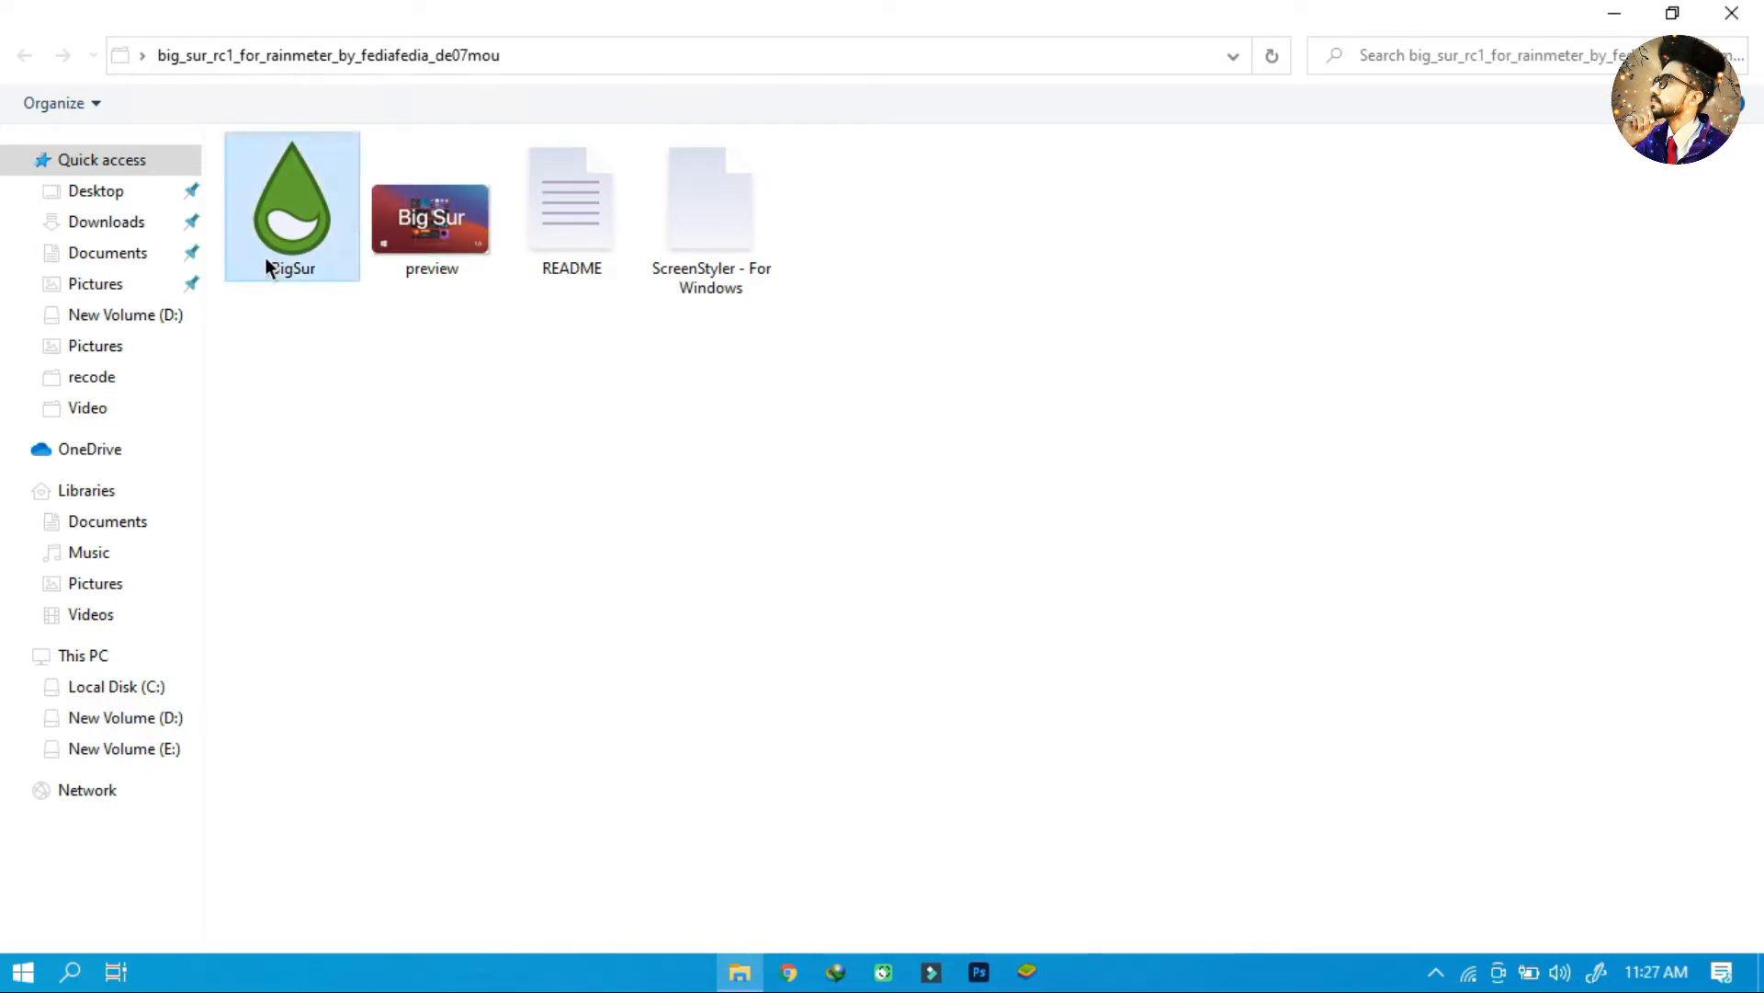
right_click(266, 258)
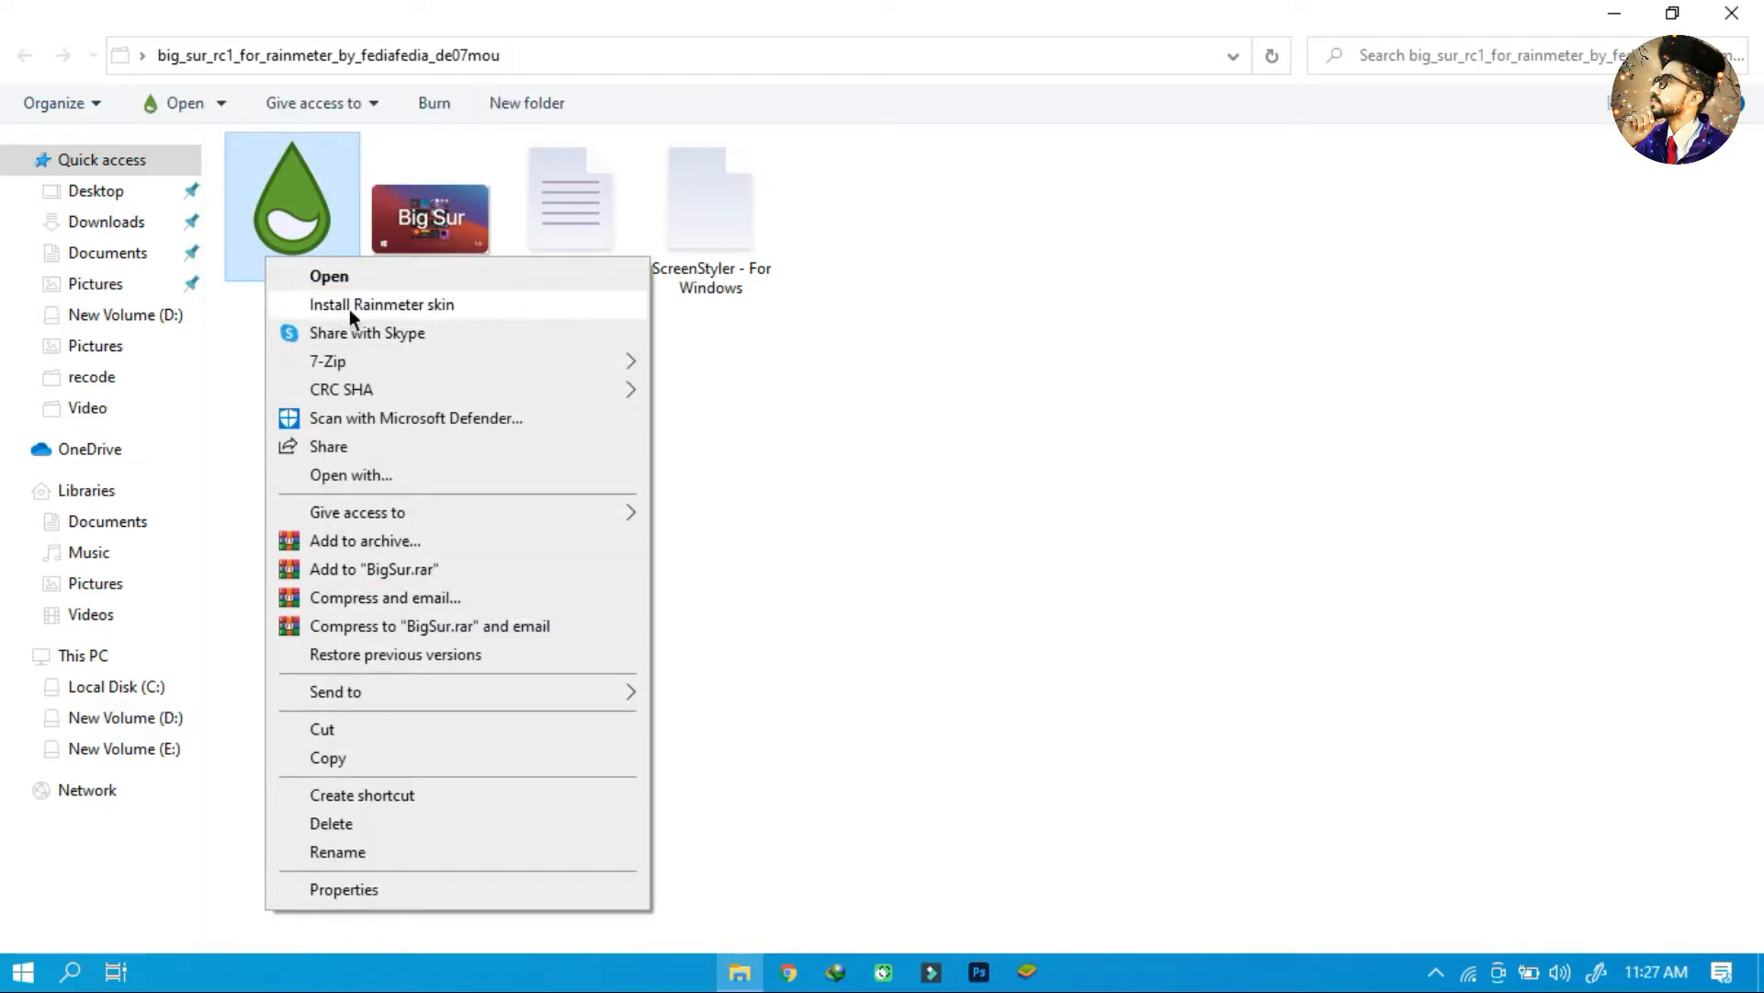
left_click(350, 305)
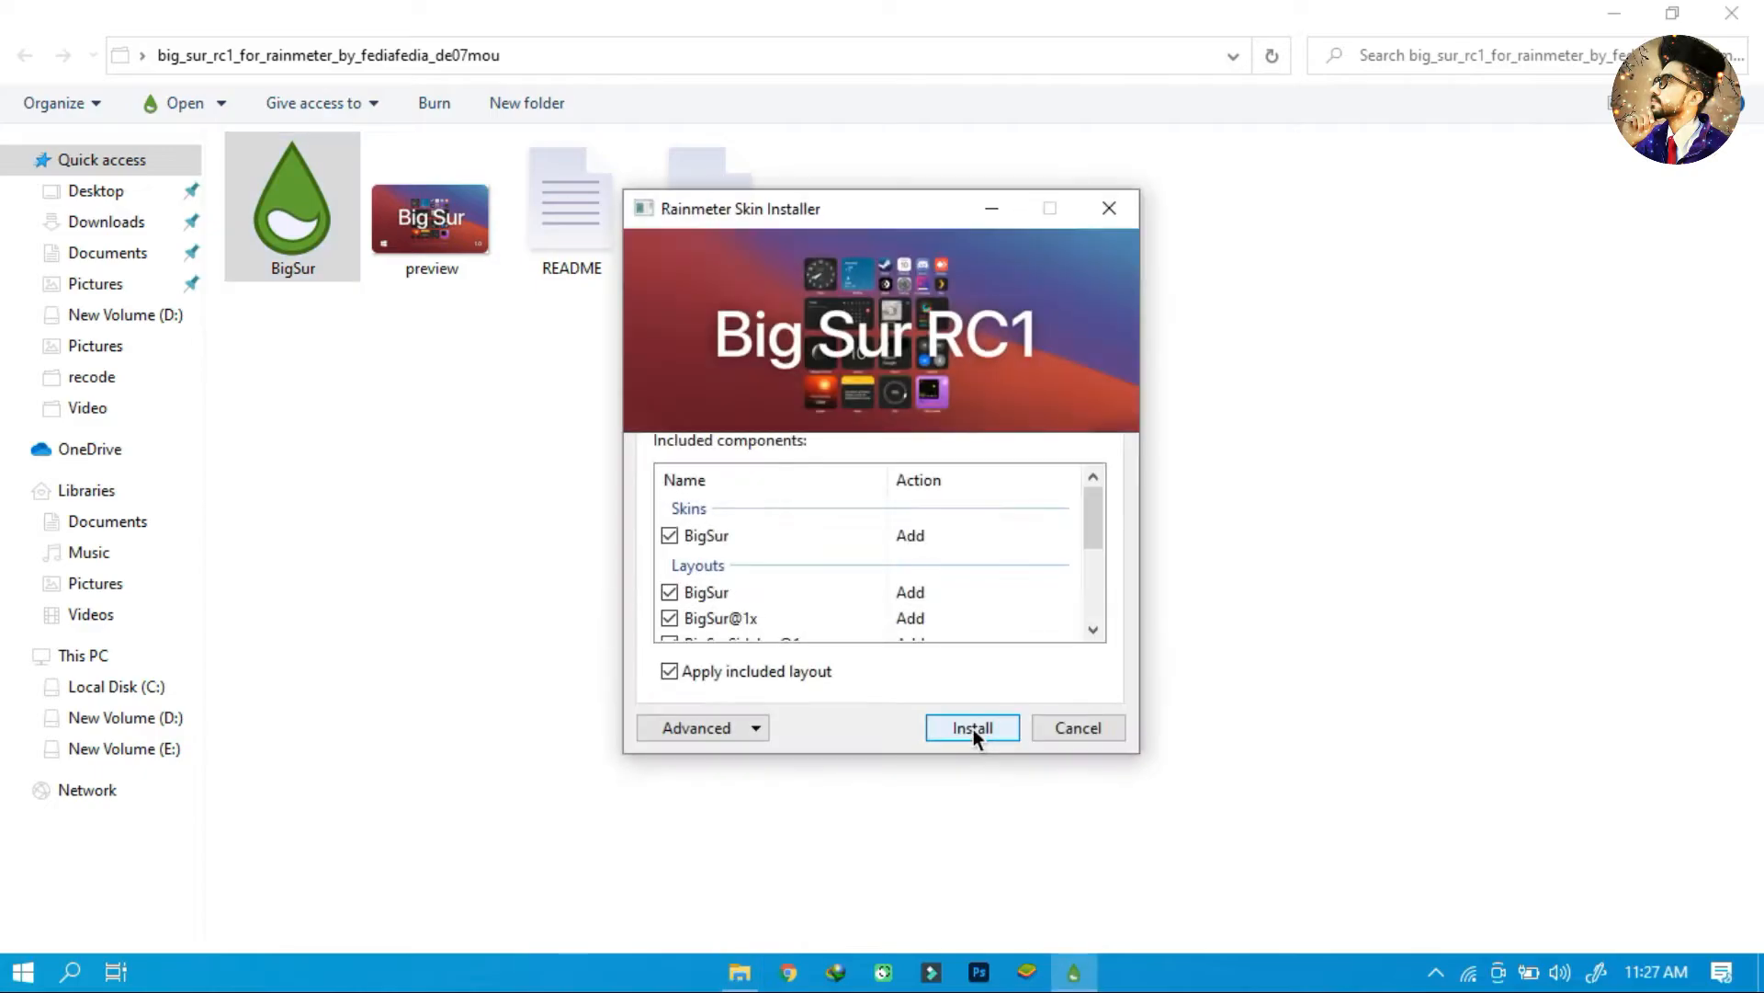
left_click(973, 728)
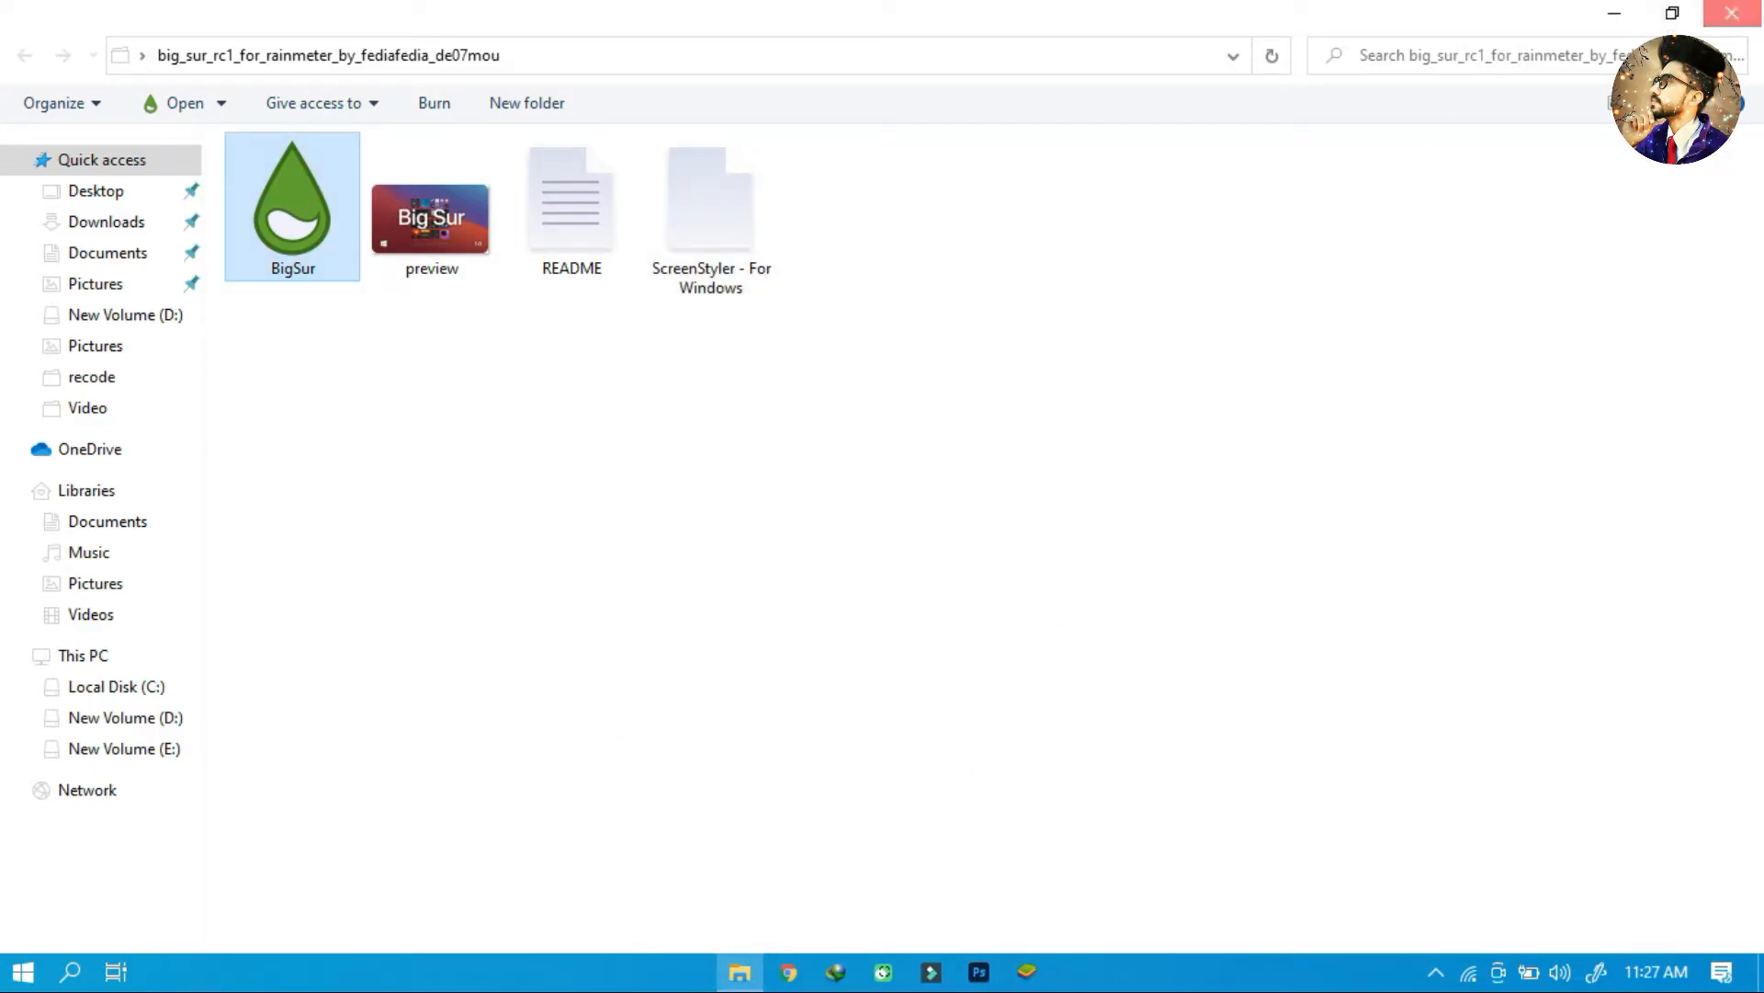
left_click(1731, 13)
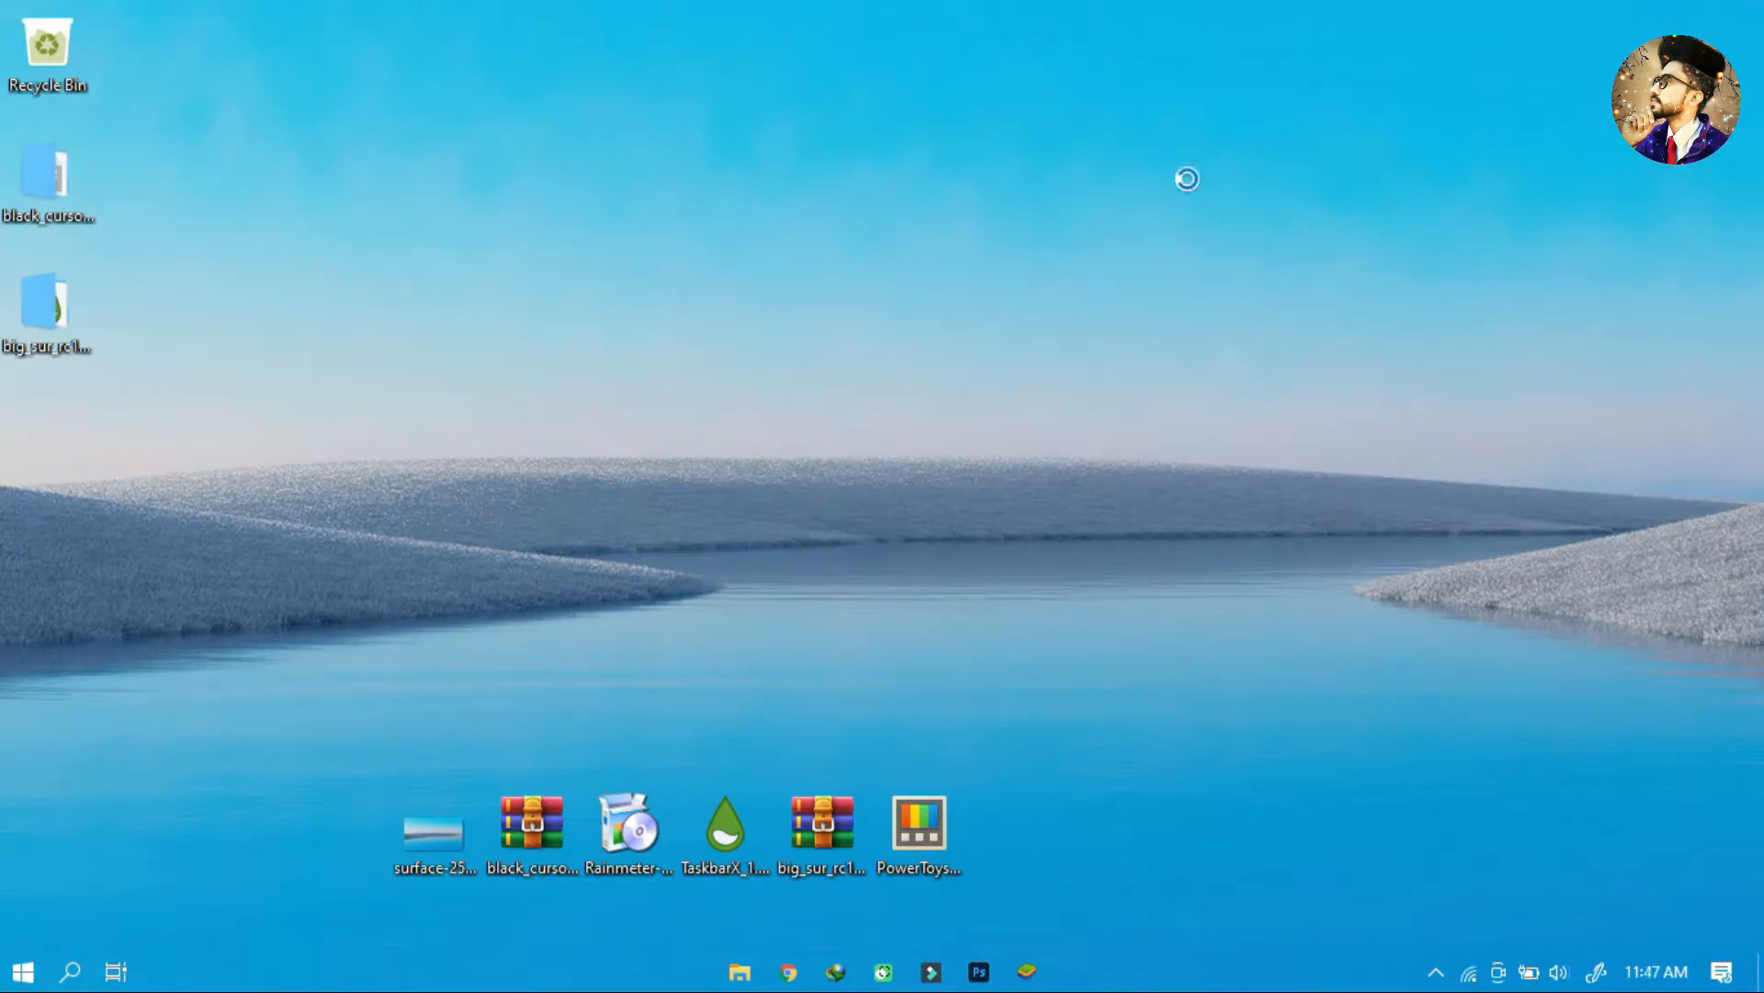
Step: Hide all desktop icons
right_click(1187, 179)
mouse_move(1228, 193)
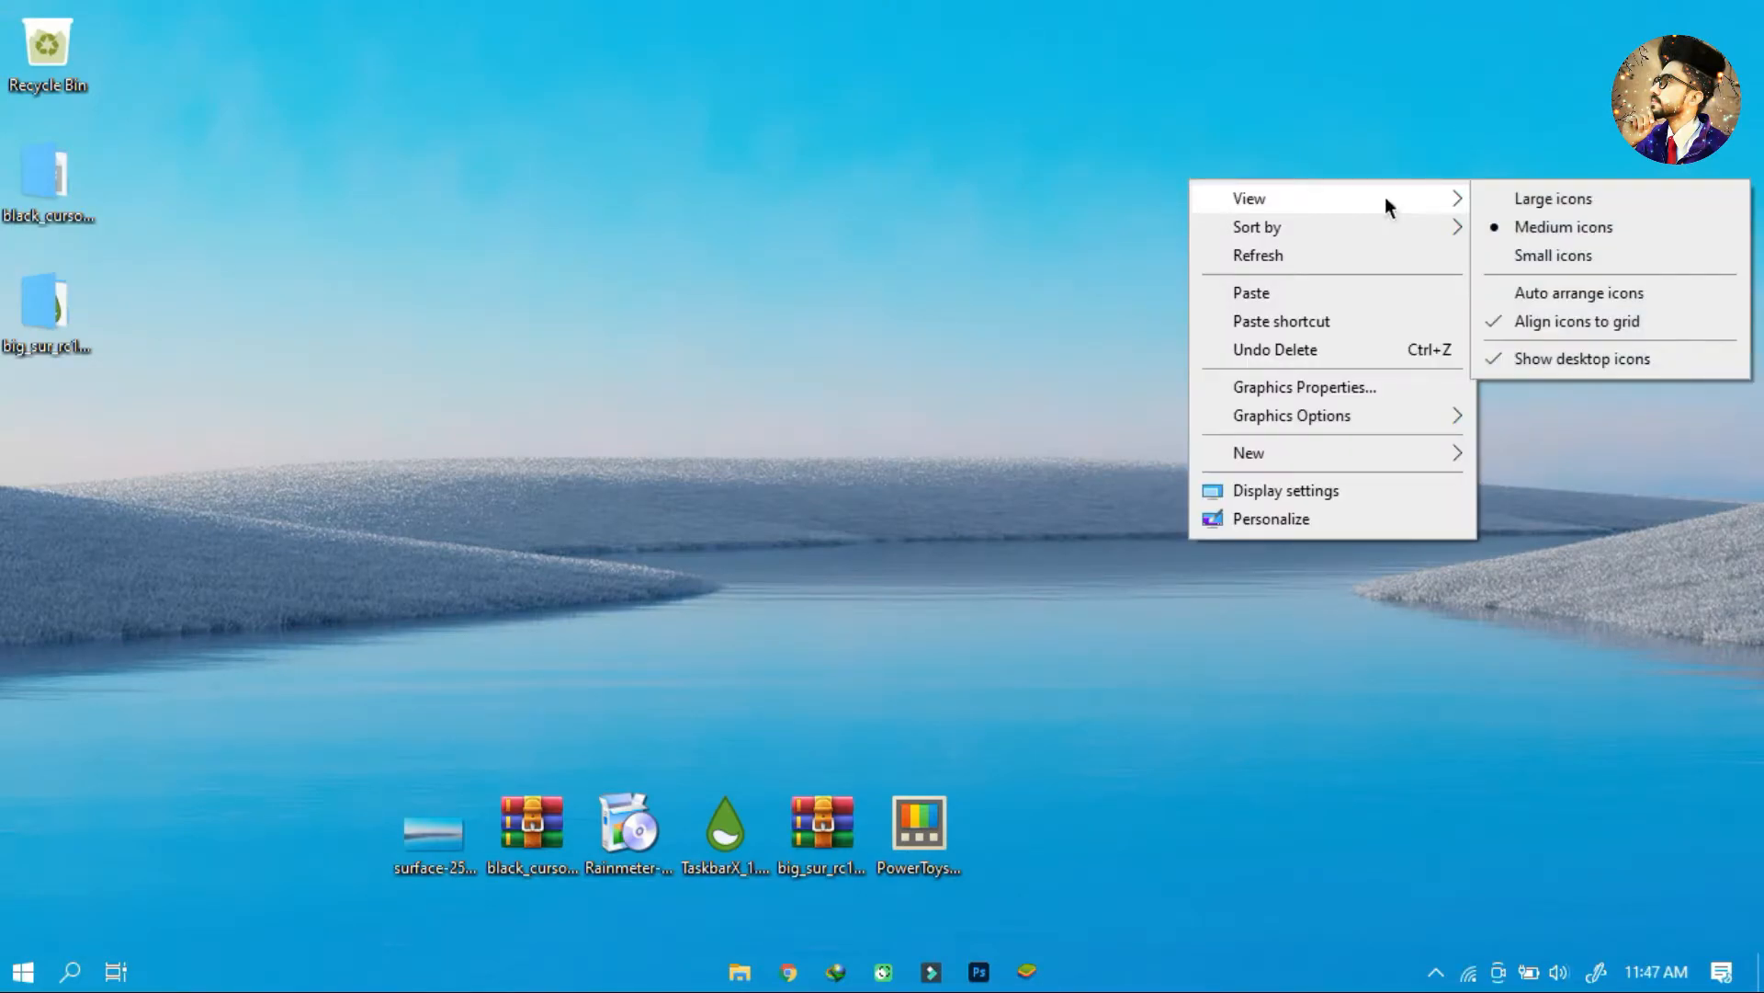
left_click(1531, 360)
Step: Refresh all skins in the Rainmeter manager, load BigSur's Launcher.ini, and close the manager
left_click(1432, 974)
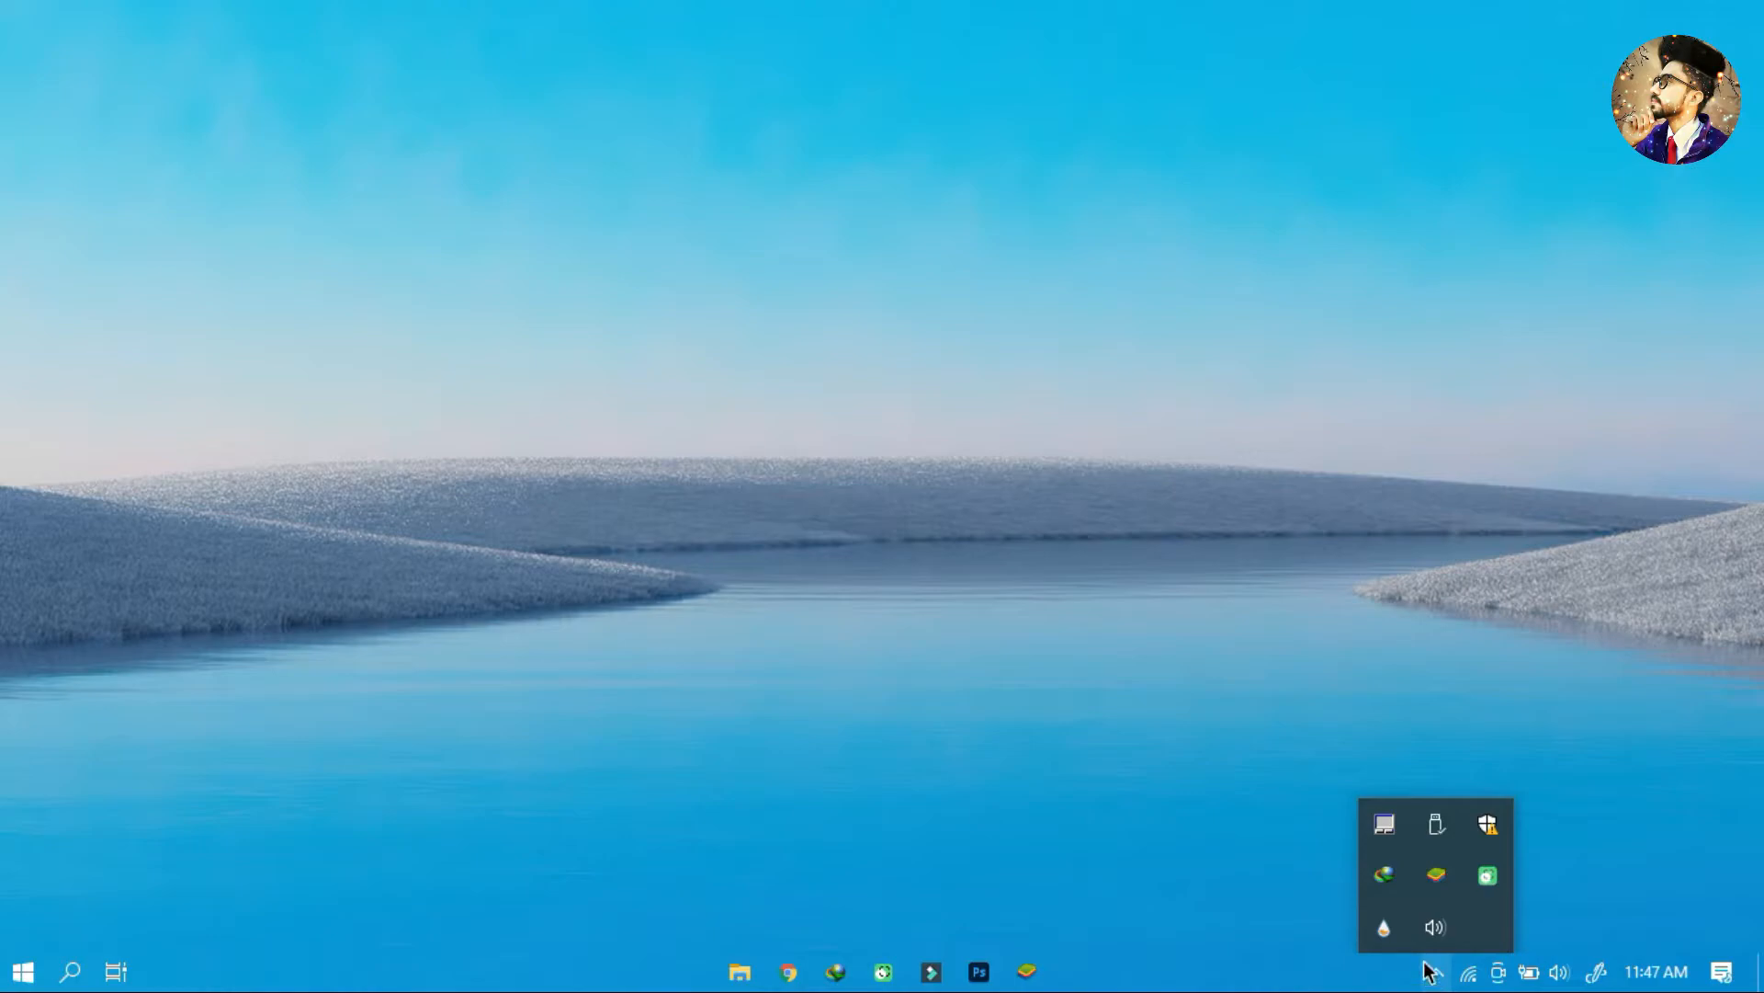
left_click(1384, 929)
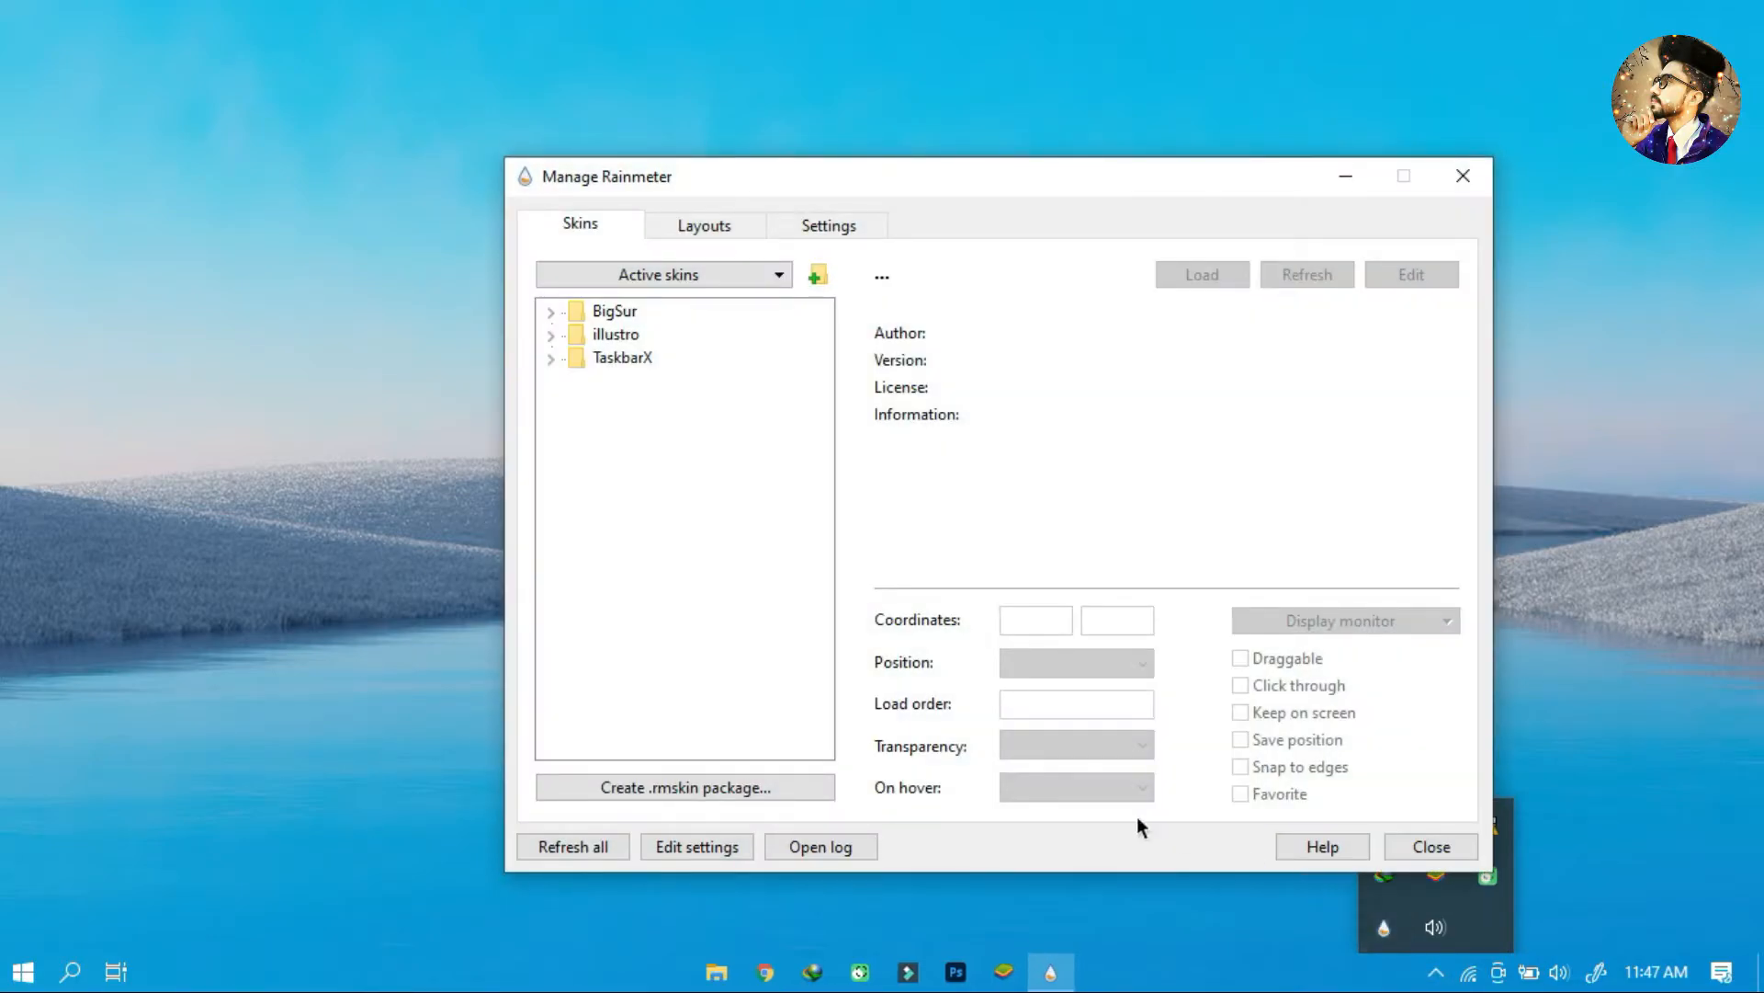
left_click(603, 836)
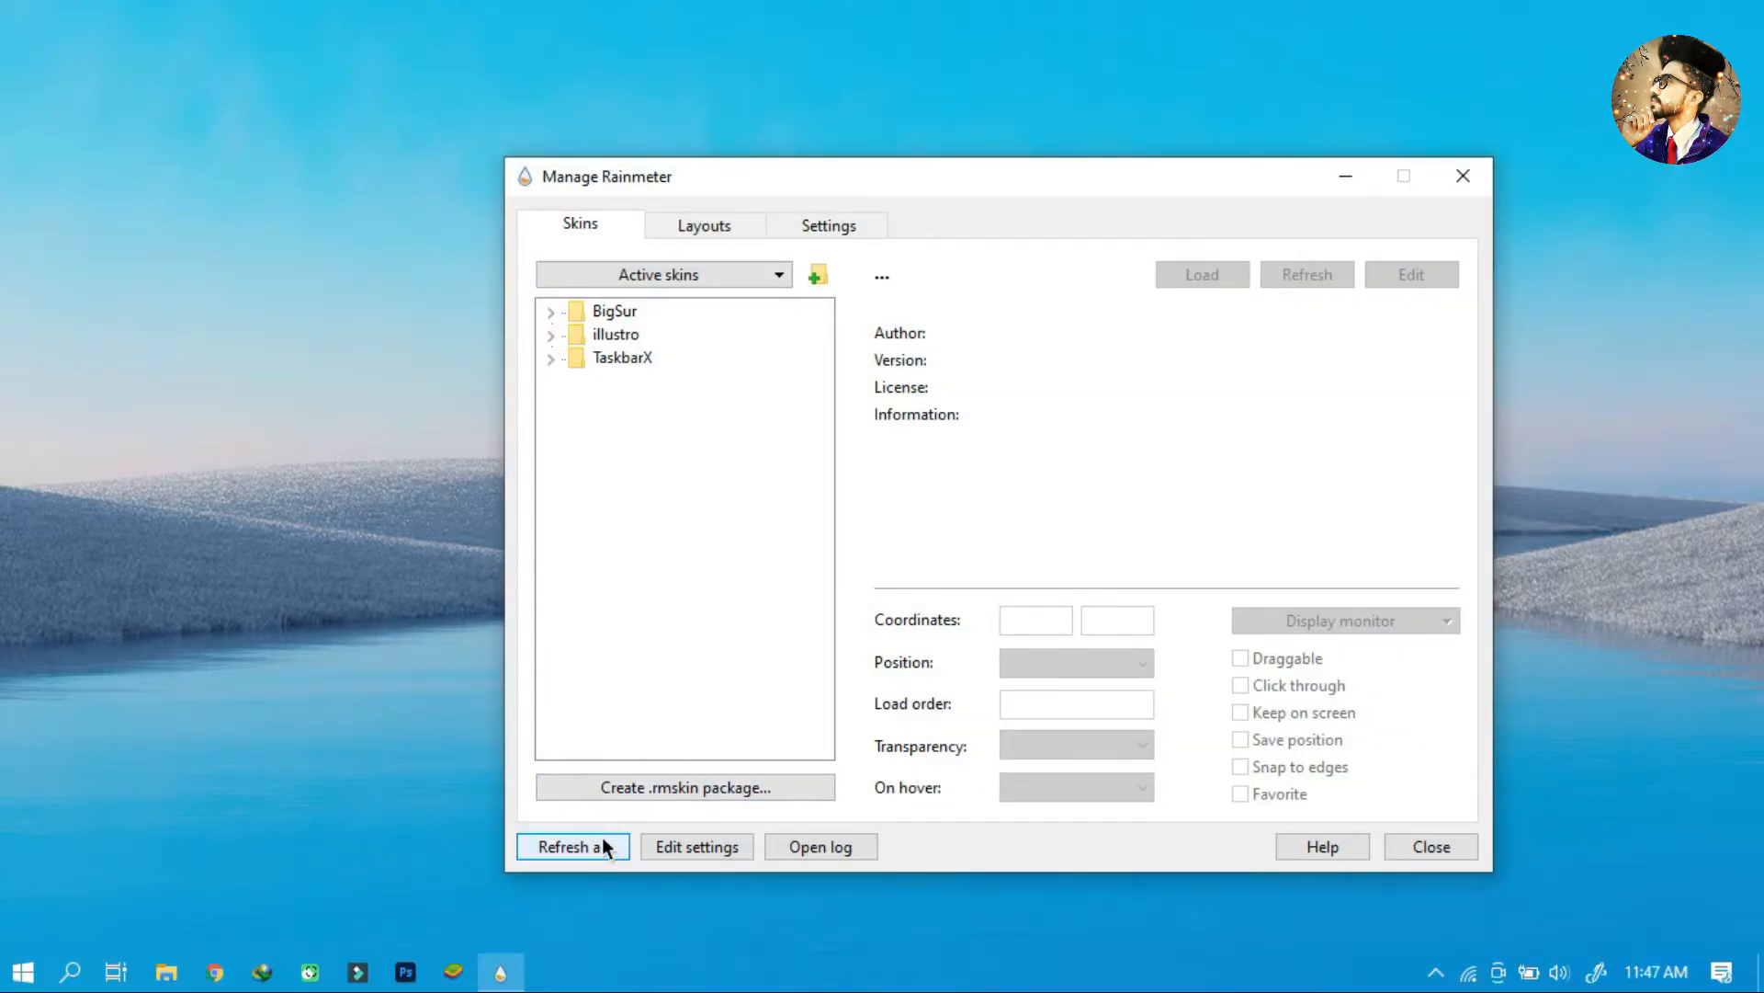
left_click(557, 311)
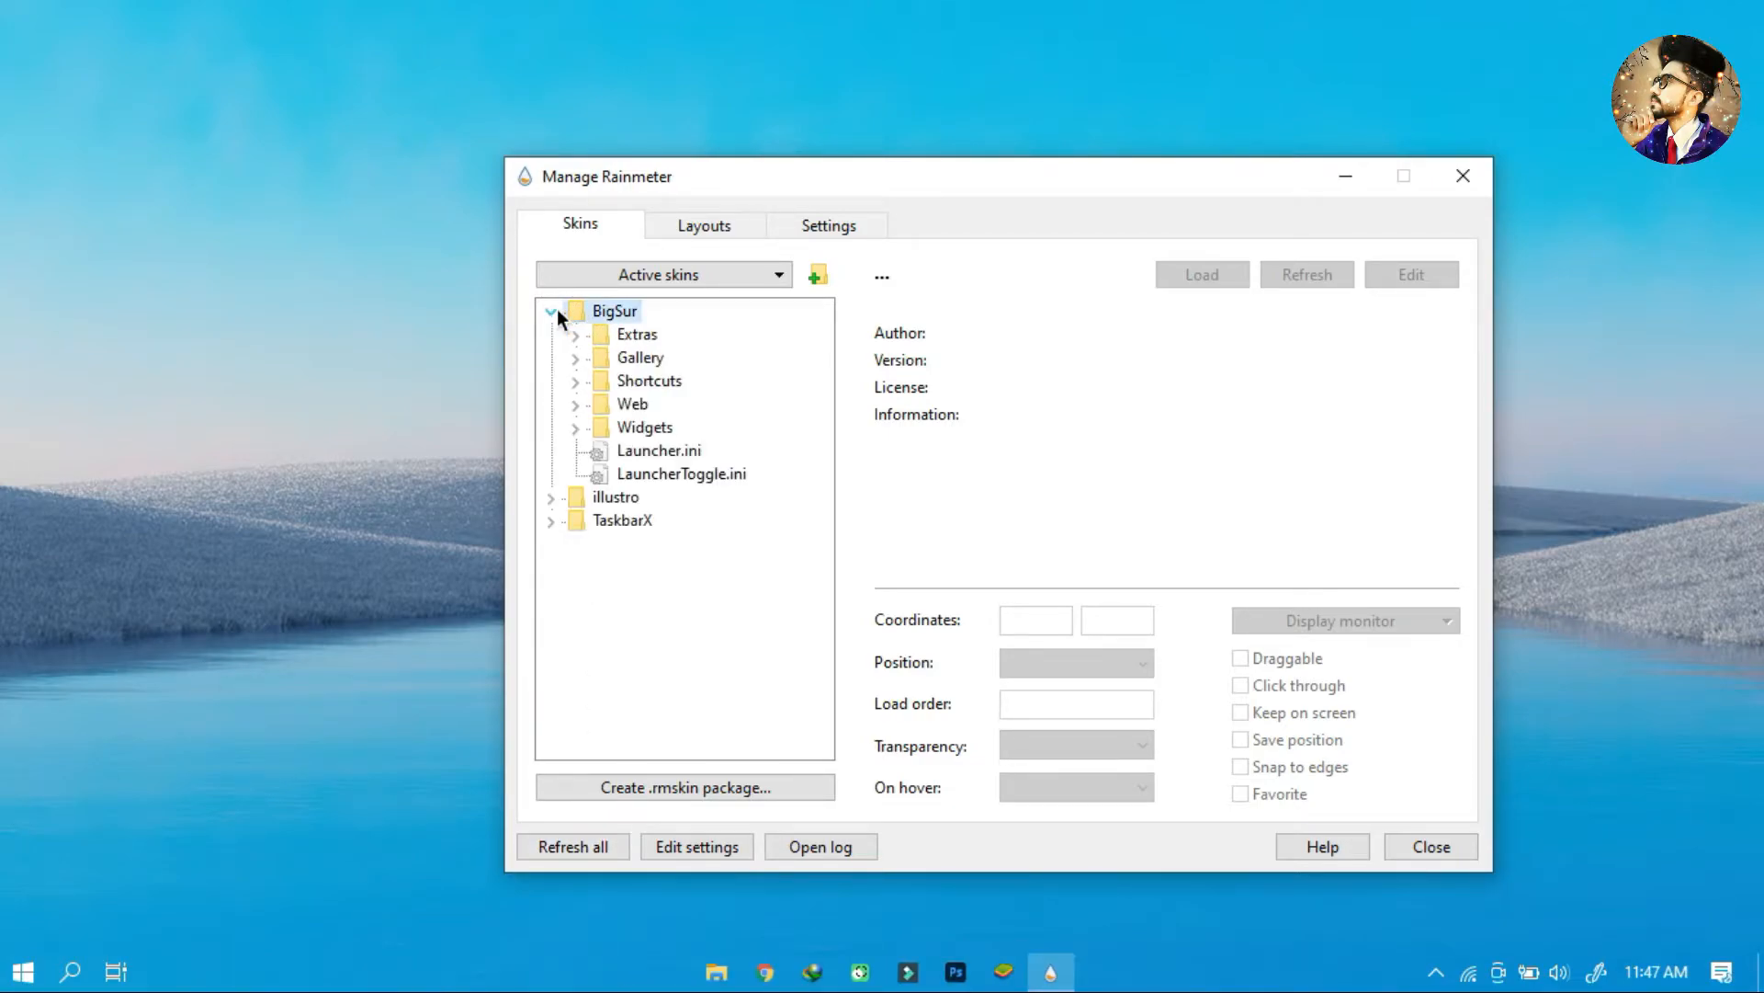
left_click(675, 455)
left_click(1187, 281)
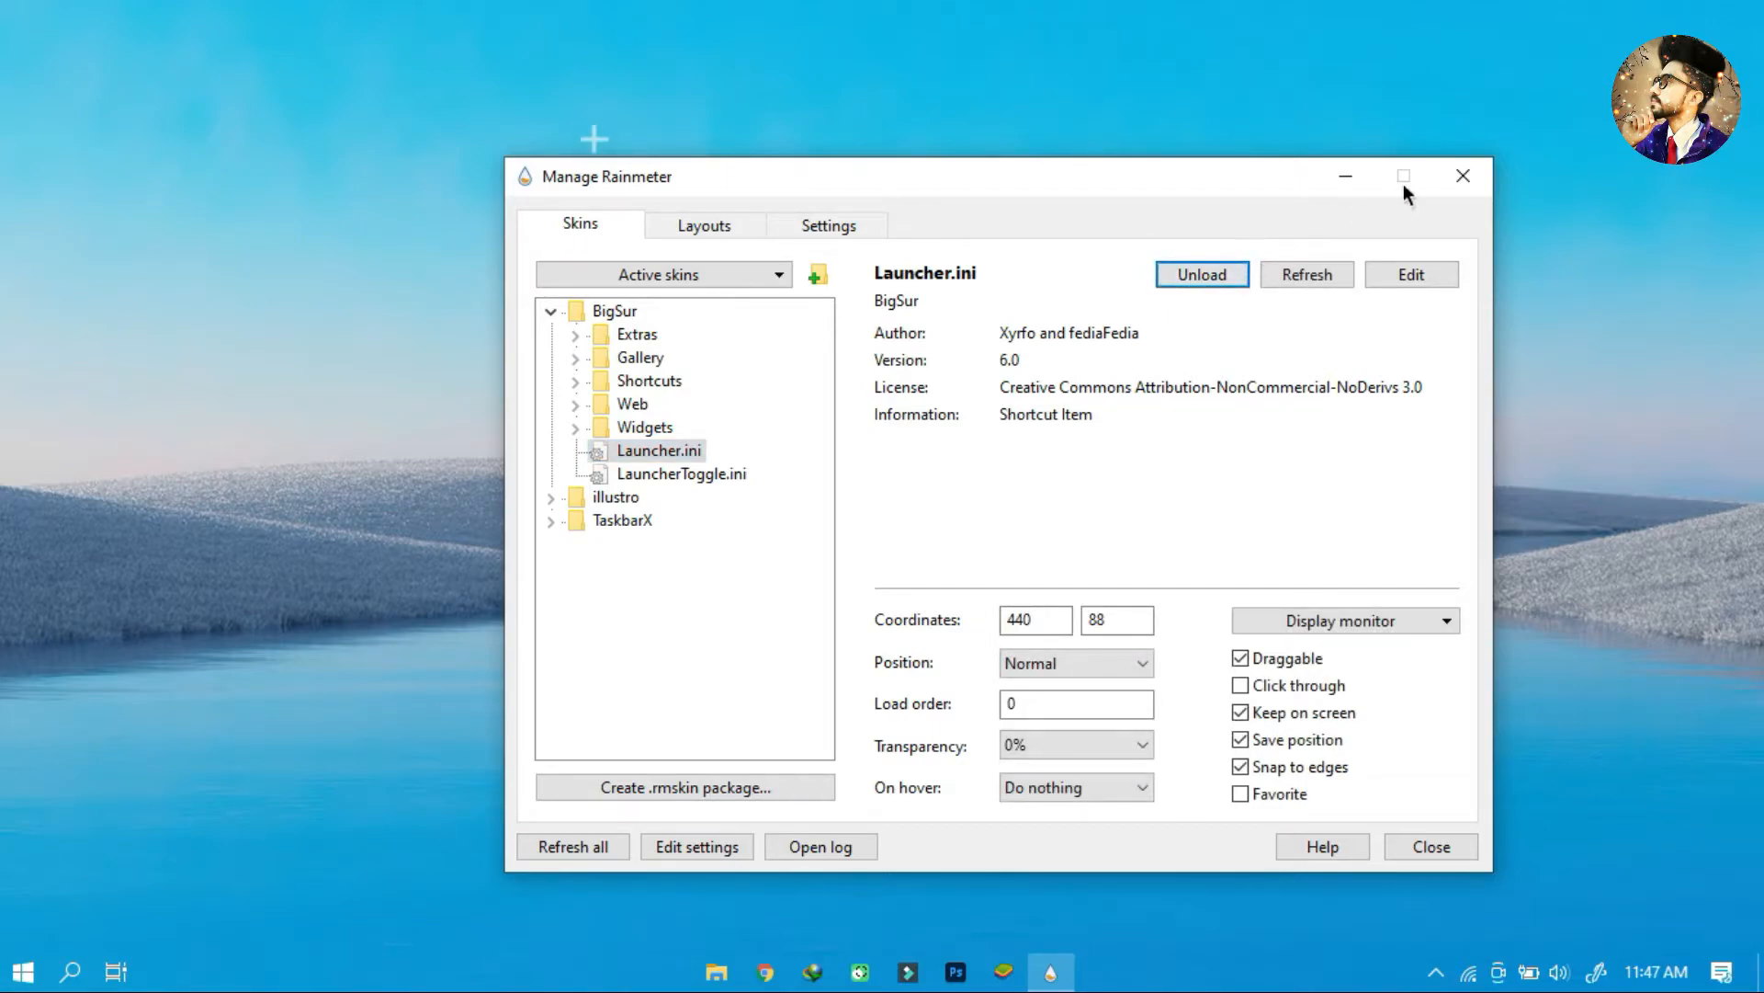
left_click(1445, 174)
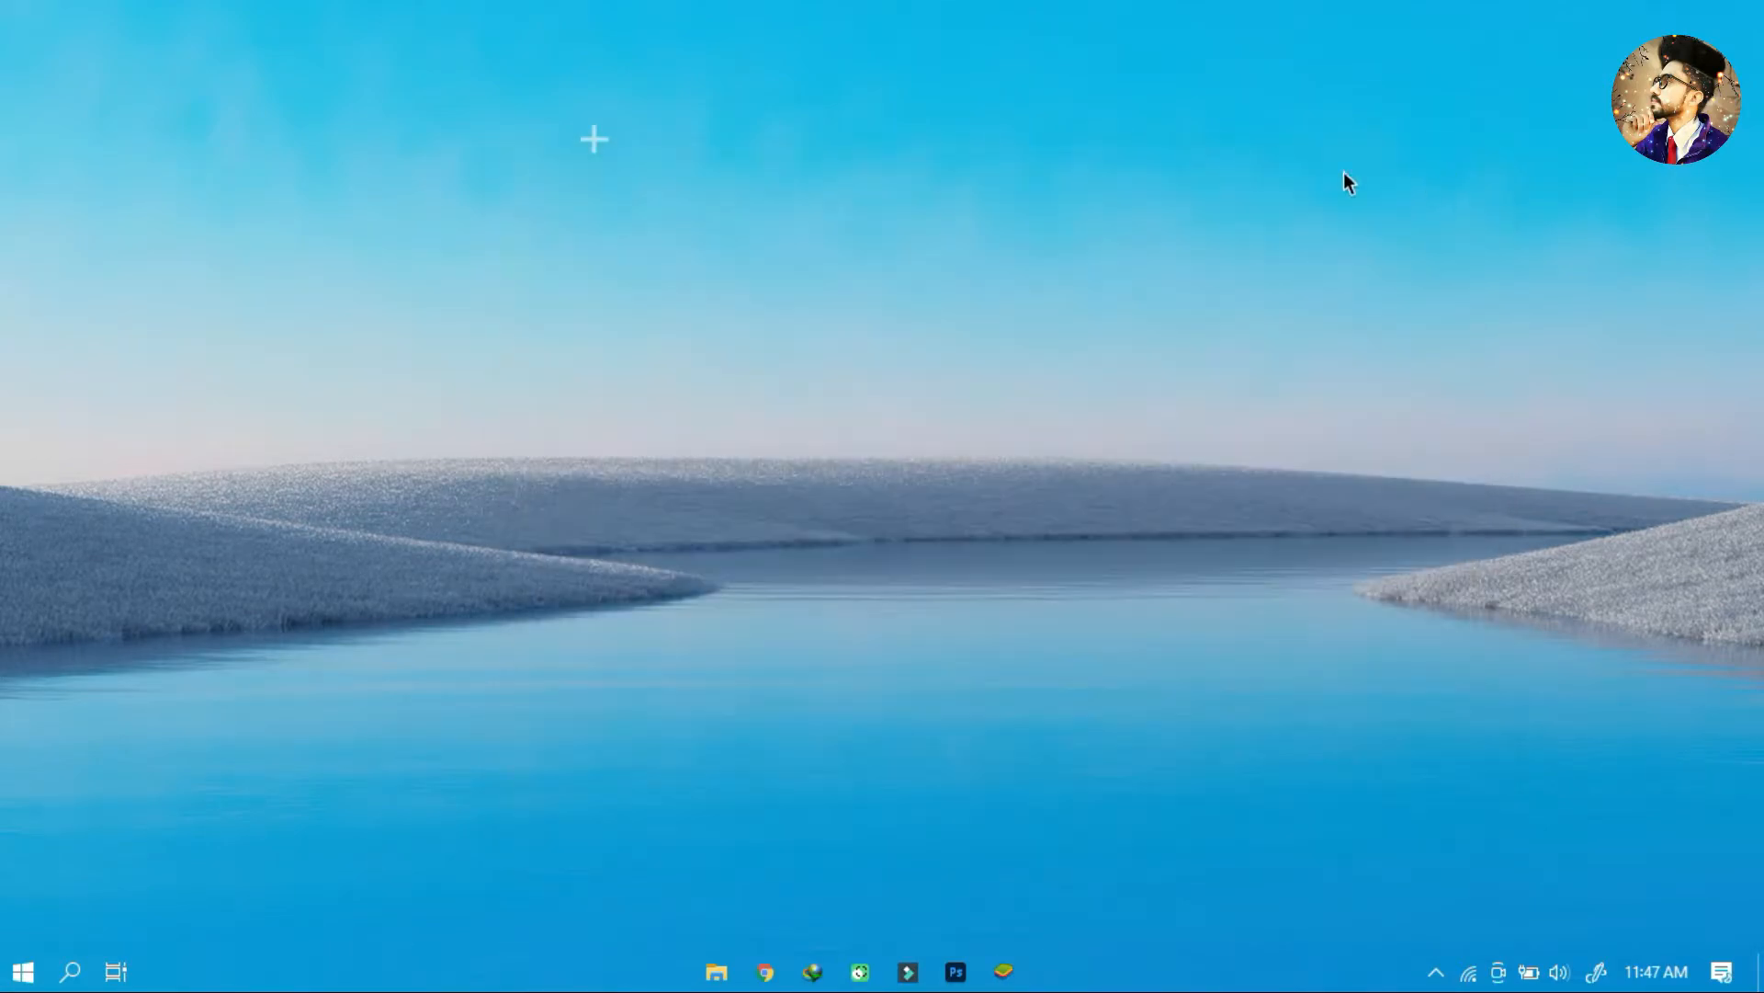
Step: Move the Big Sur launcher's plus icon to the desktop's upper-left corner, and open its panel just beside the icon
left_click_drag(593, 146, 503, 115)
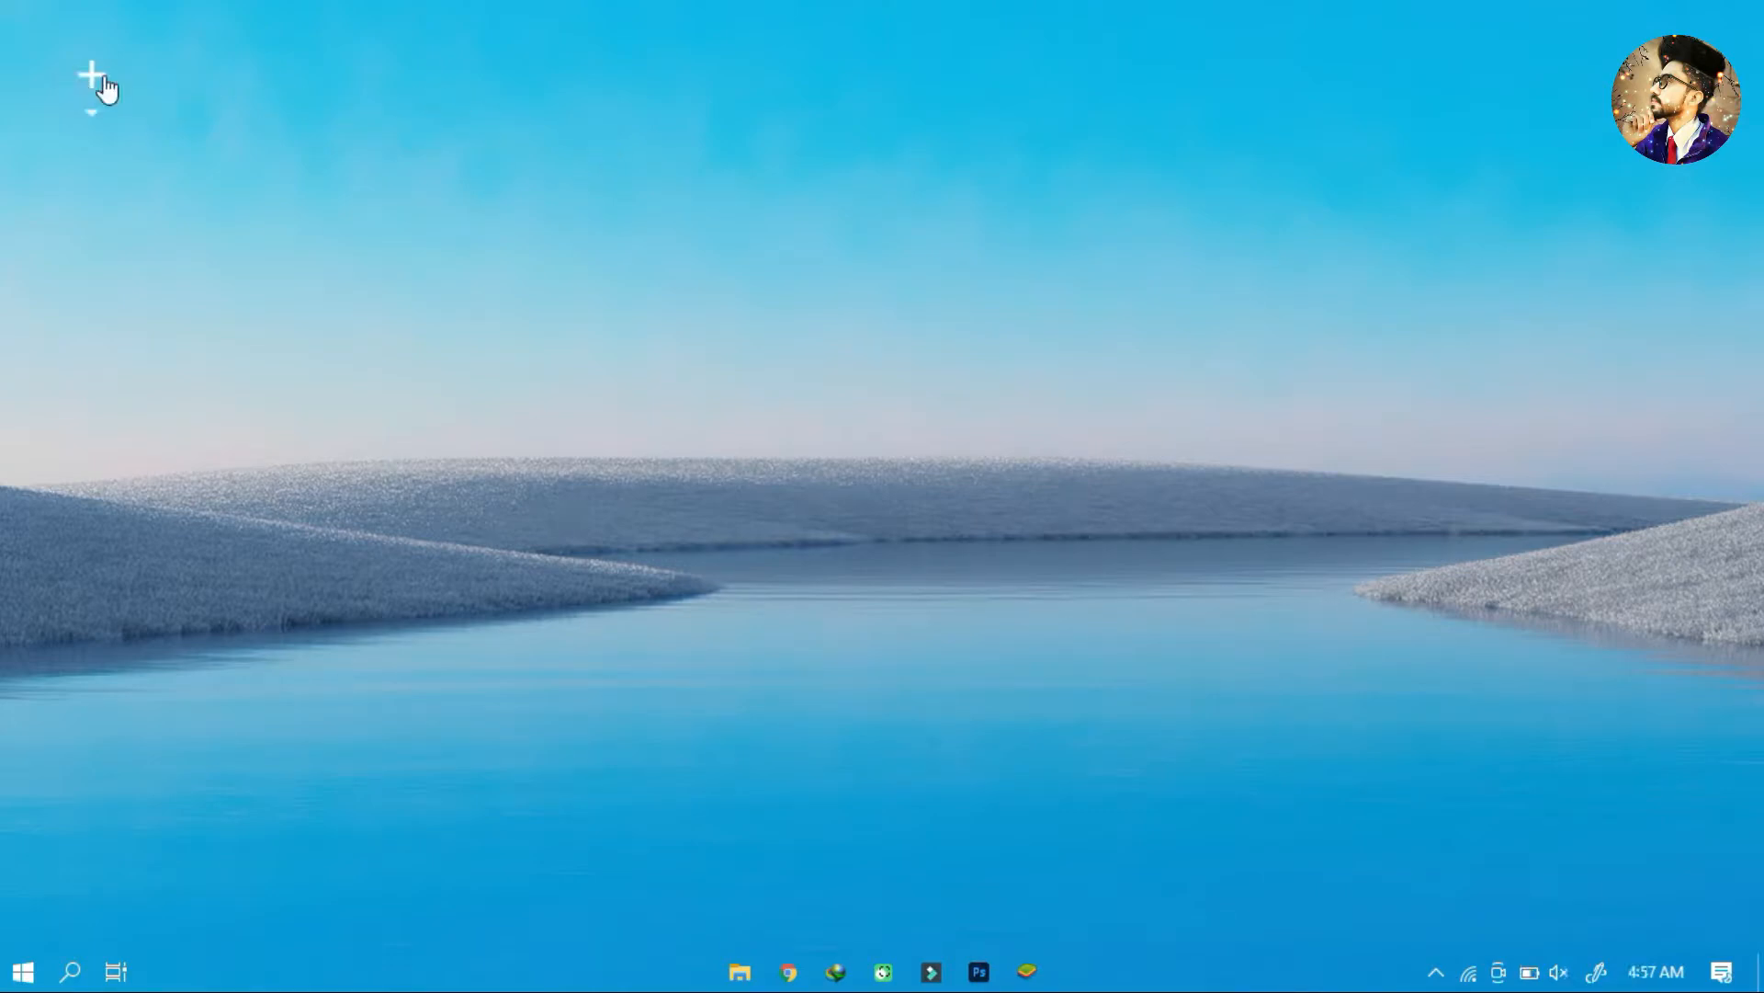
left_click(105, 81)
left_click(152, 129)
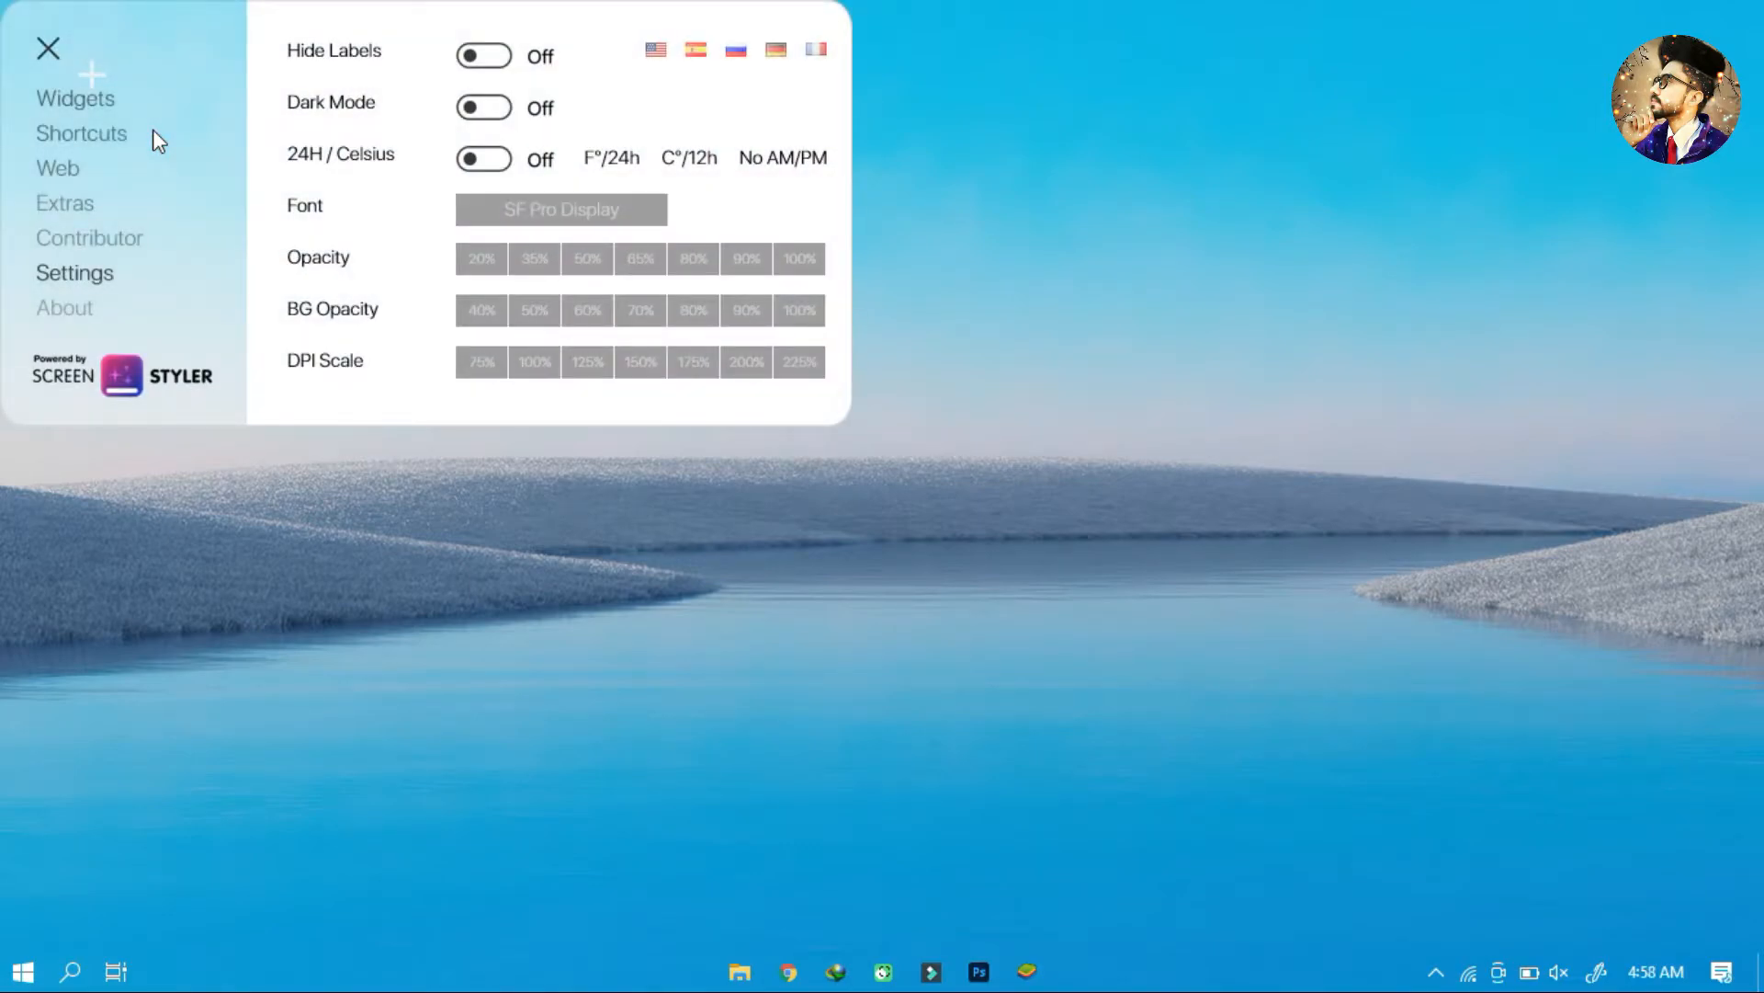
left_click_drag(315, 21, 430, 85)
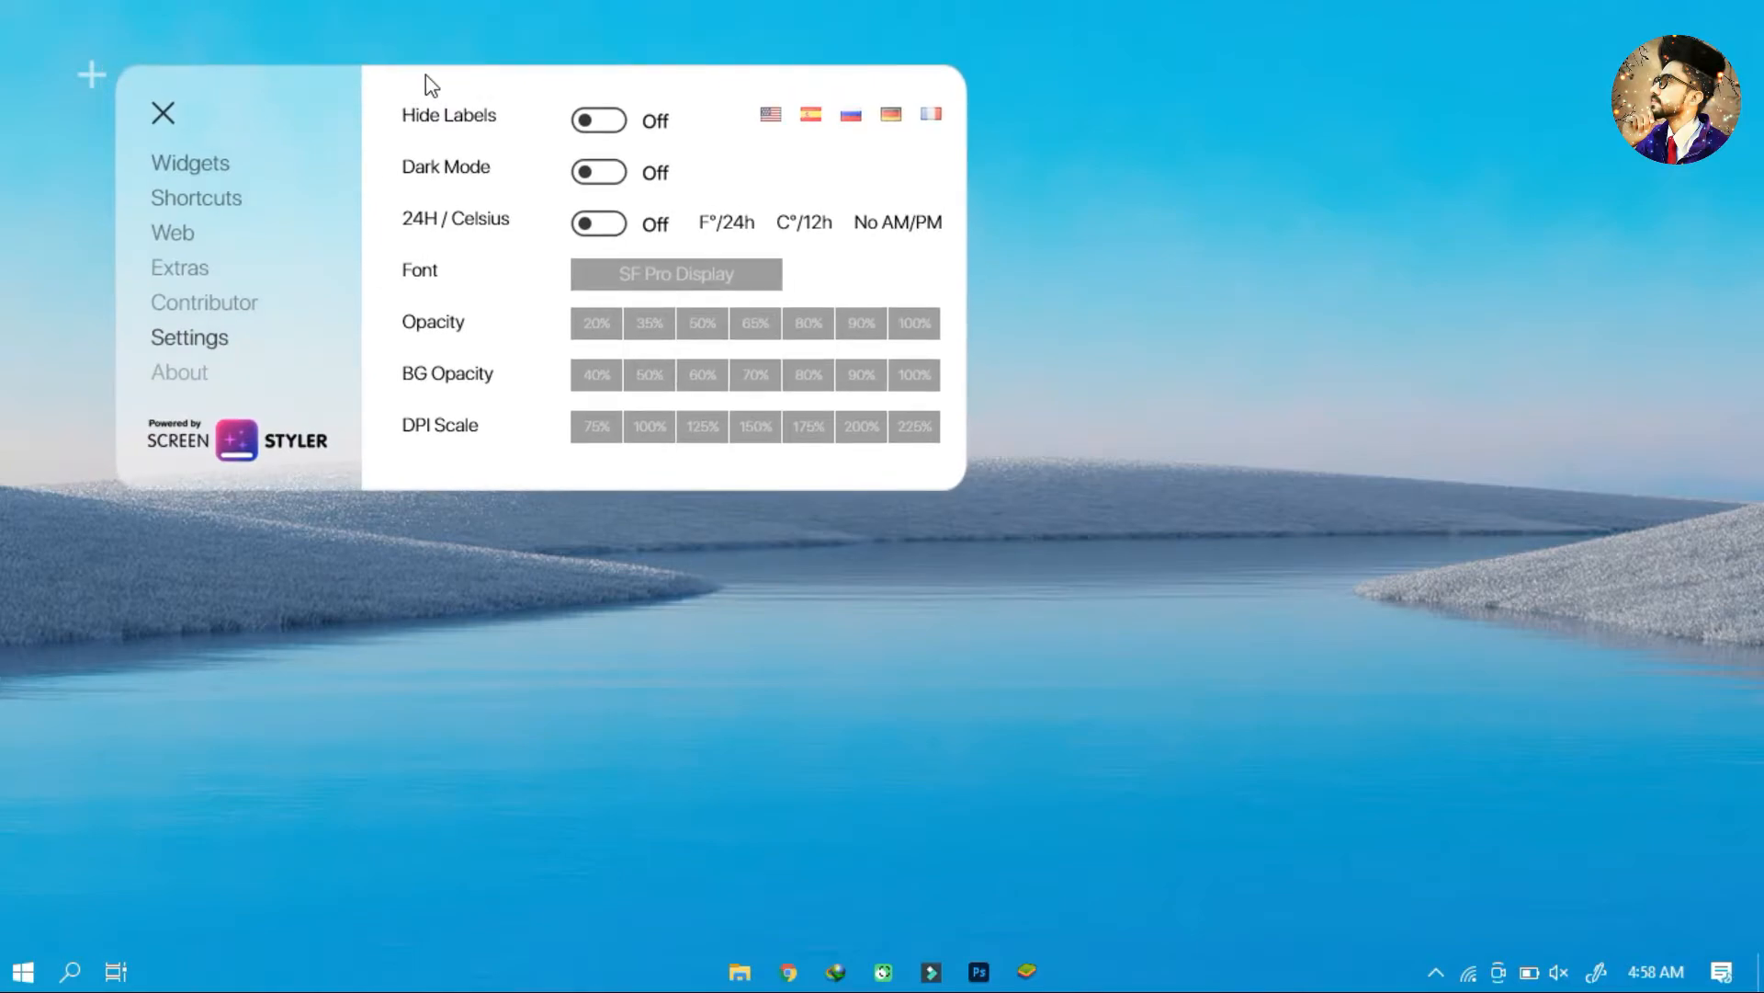
Step: Try Dark Mode in the Big Sur settings and switch it back off
left_click(605, 177)
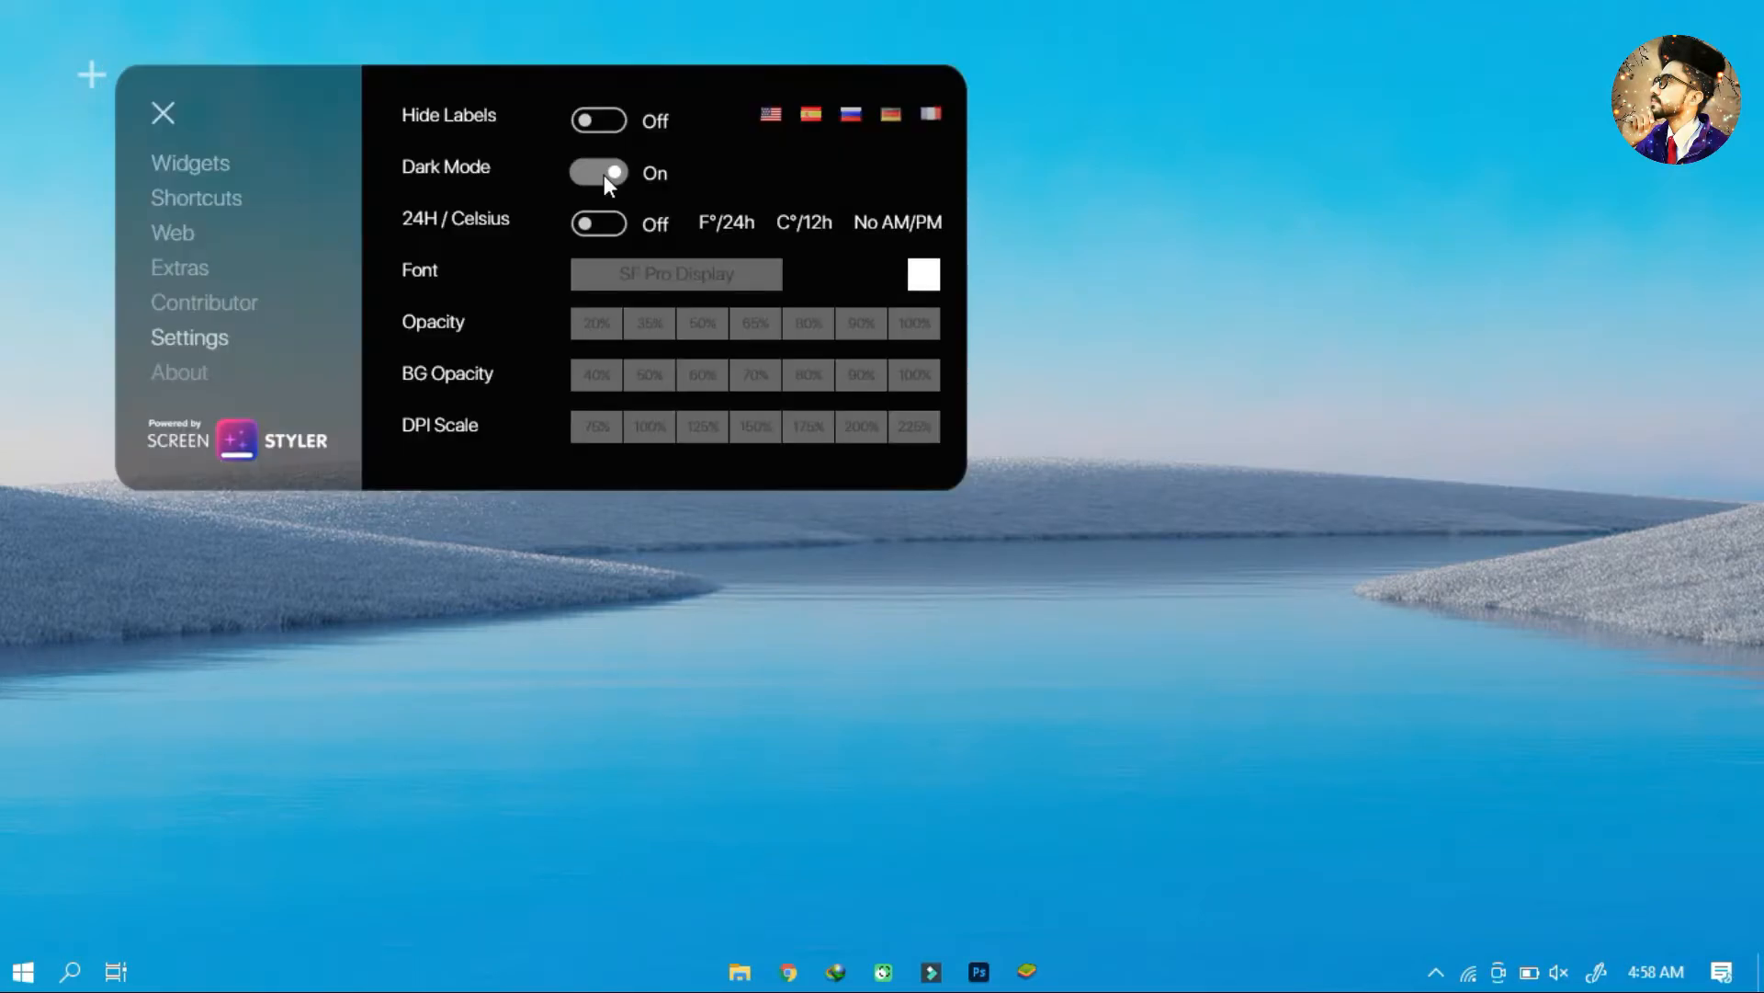
left_click(605, 177)
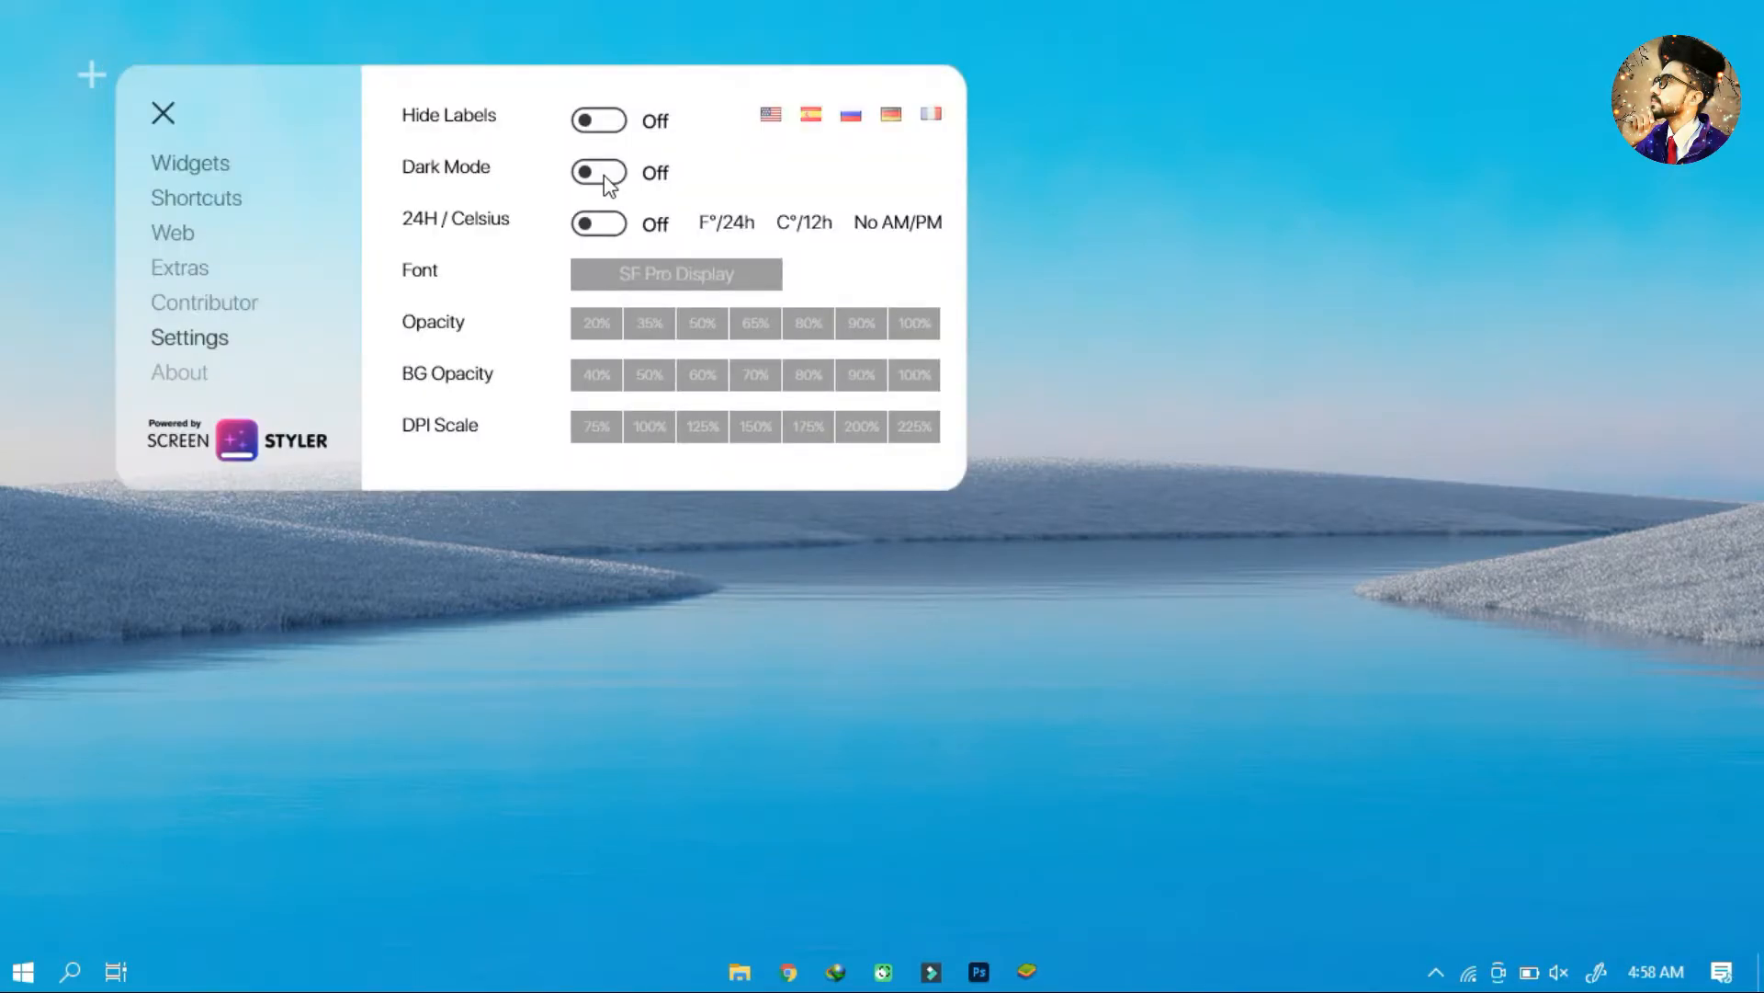
Step: Add the calendar widget near the desktop's right edge and switch it to the alternative layout
left_click(220, 171)
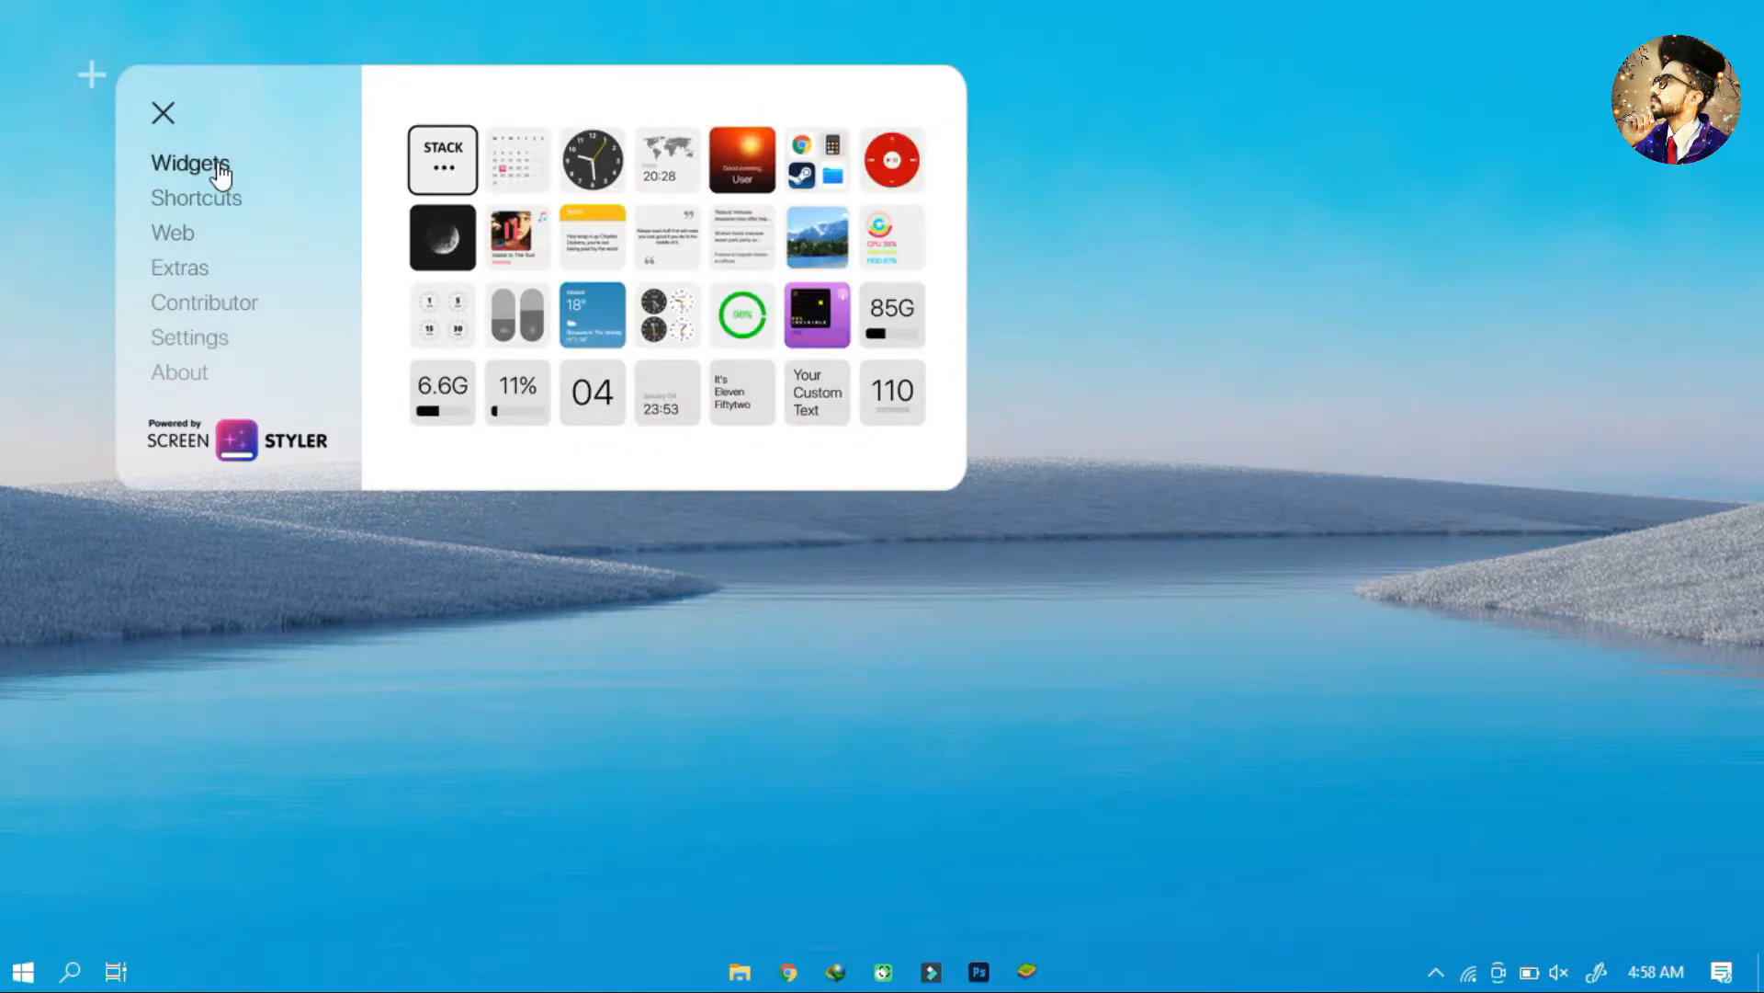
left_click(512, 151)
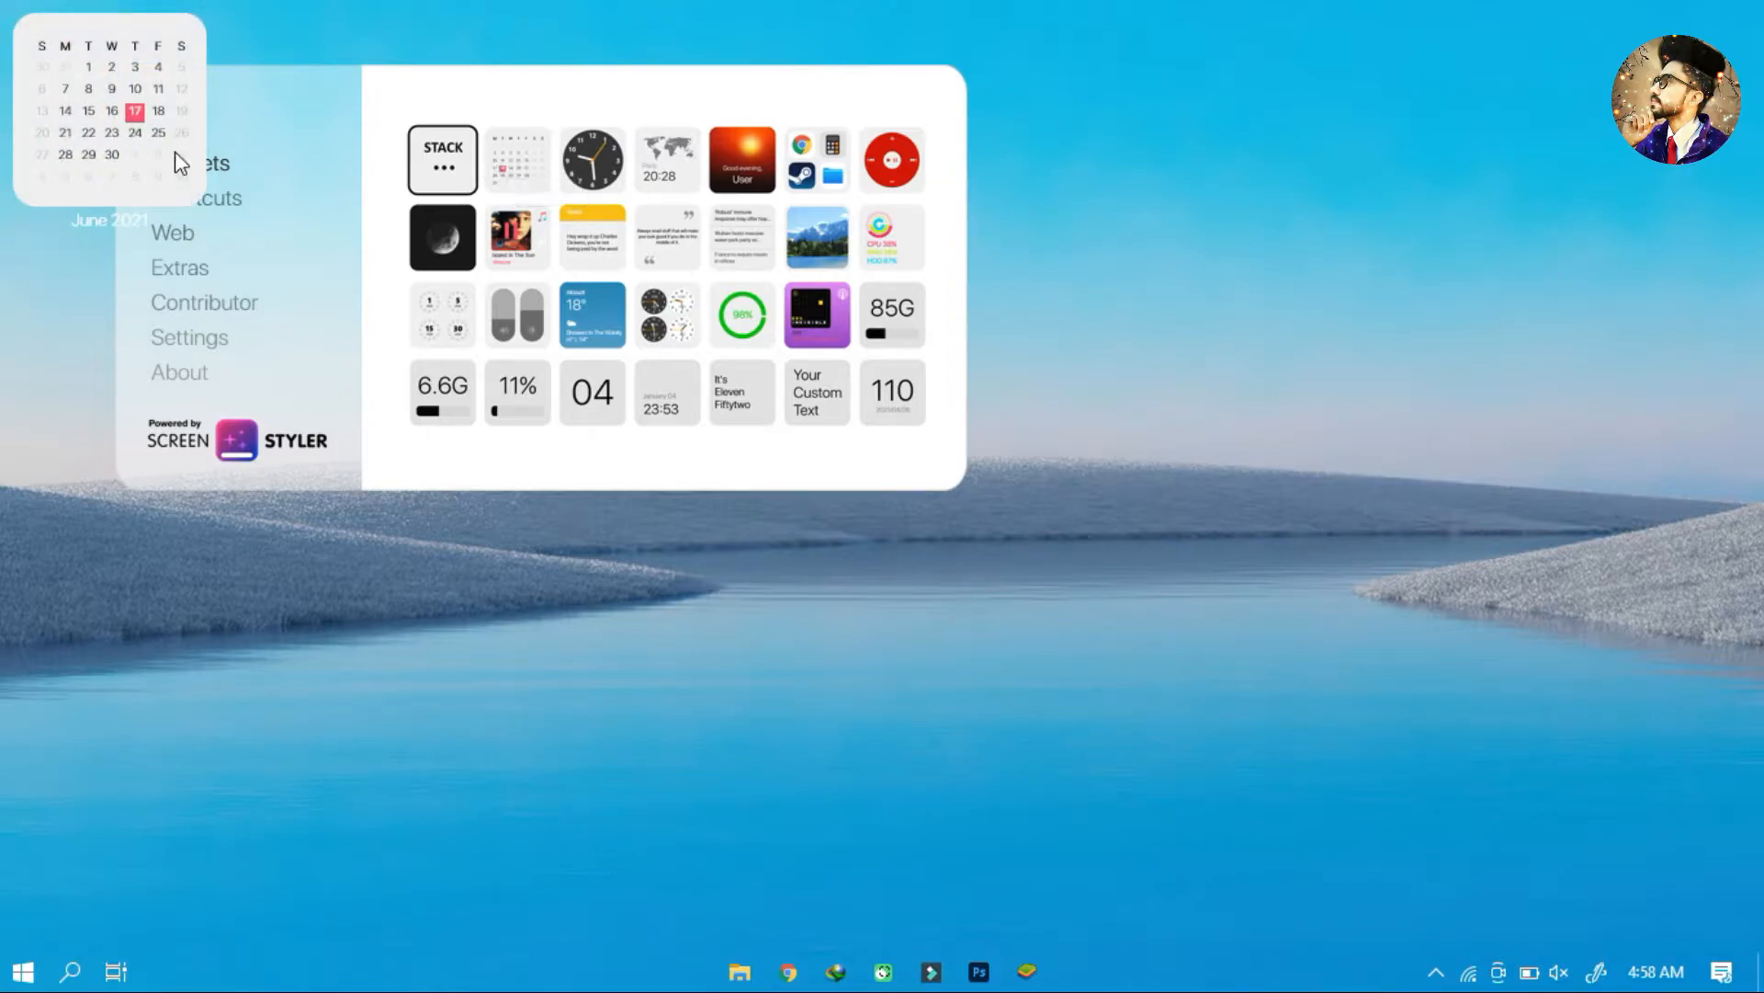
left_click_drag(181, 164, 1601, 565)
right_click(1601, 565)
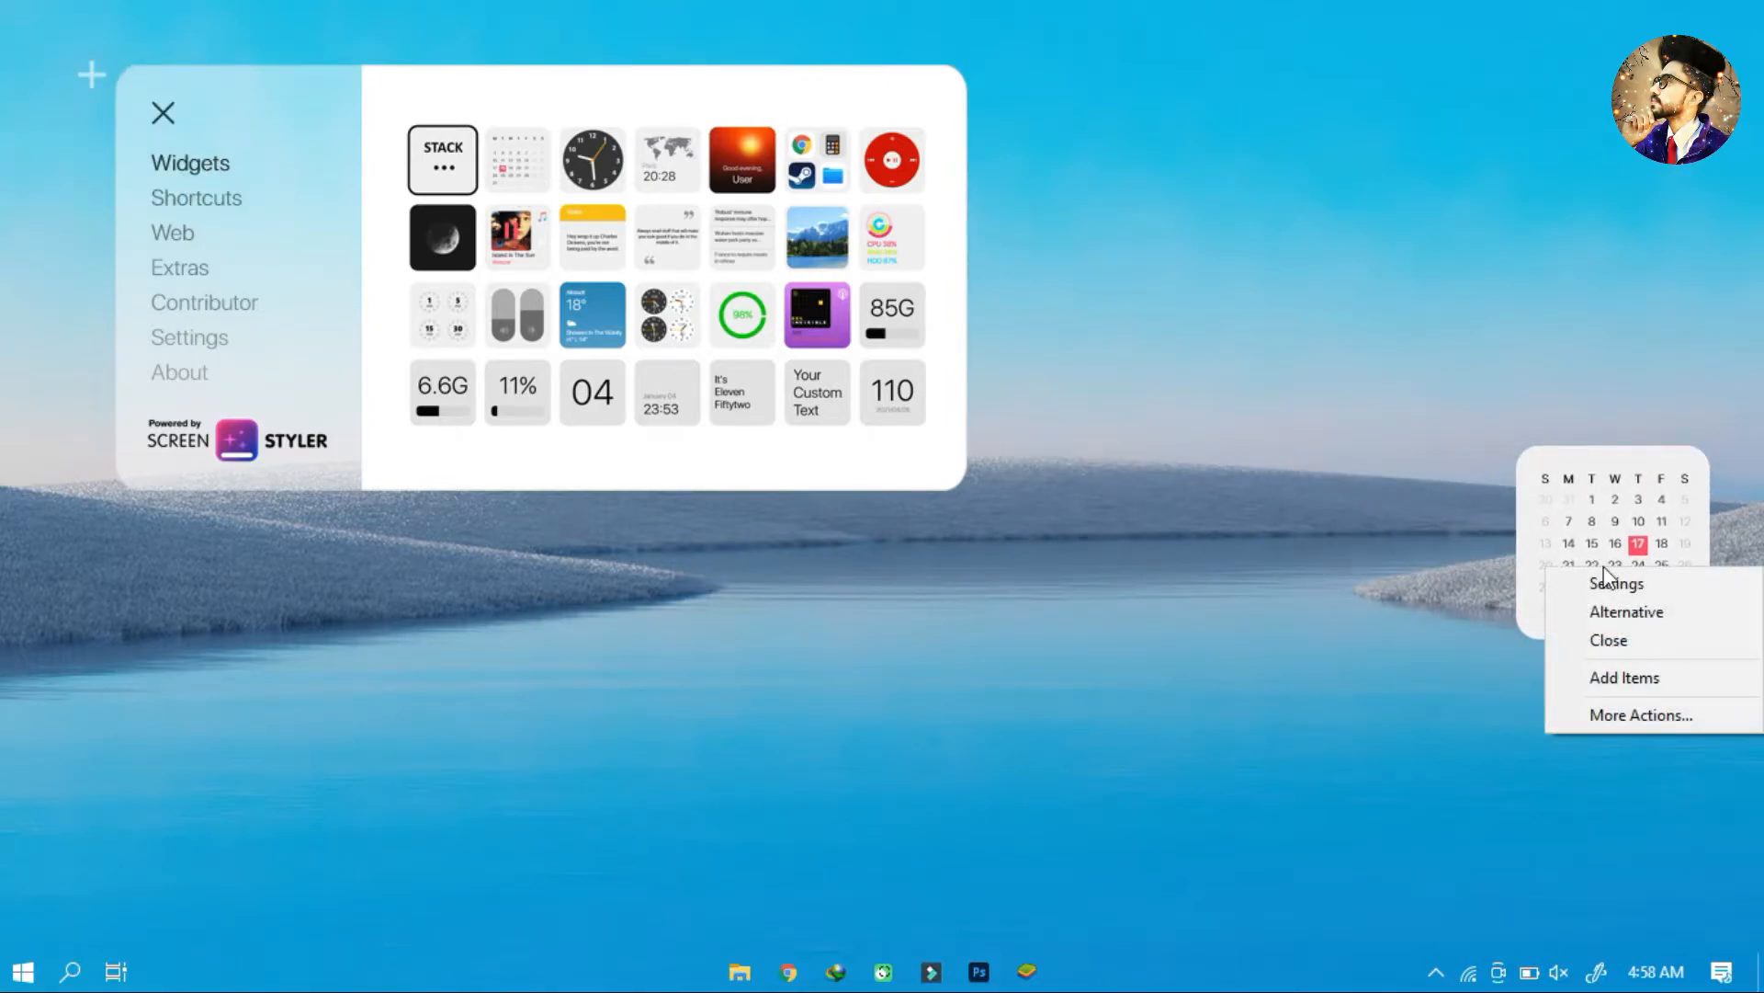
left_click(1625, 612)
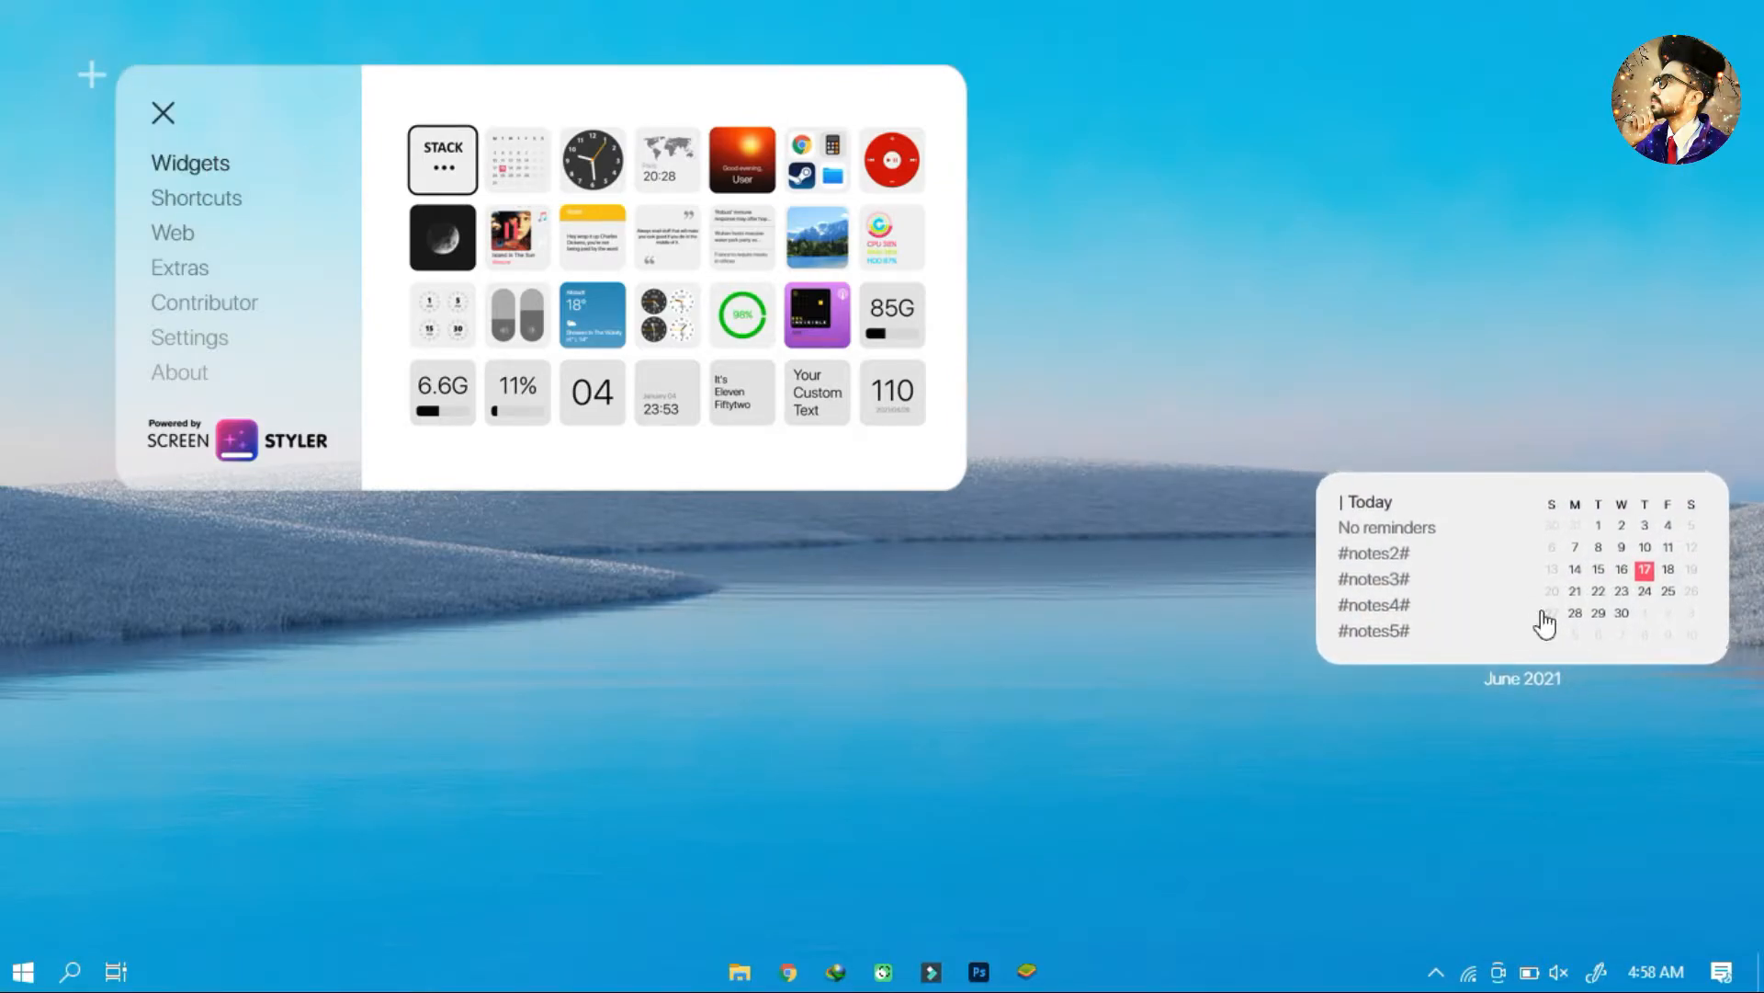
Step: Add the Clock and Switches widgets and place them side by side above the calendar, with Clock to the right of Switches
left_click(601, 176)
left_click(503, 327)
left_click_drag(141, 130, 1425, 177)
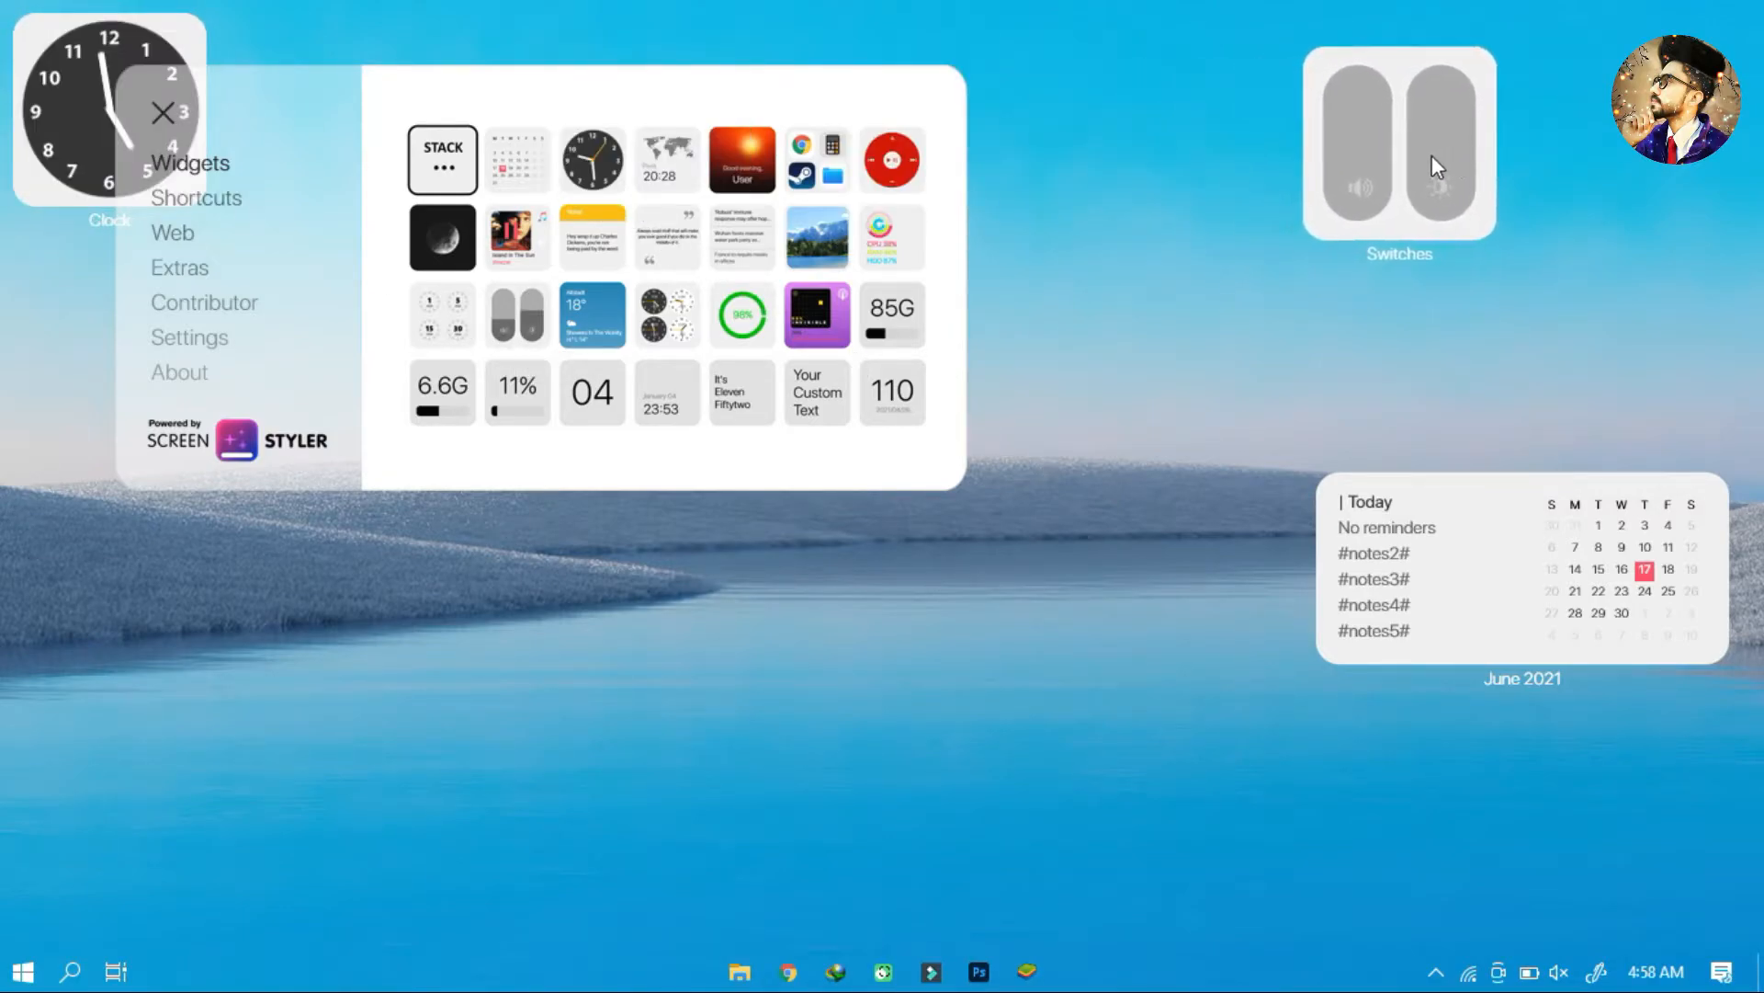
left_click_drag(79, 92, 1558, 110)
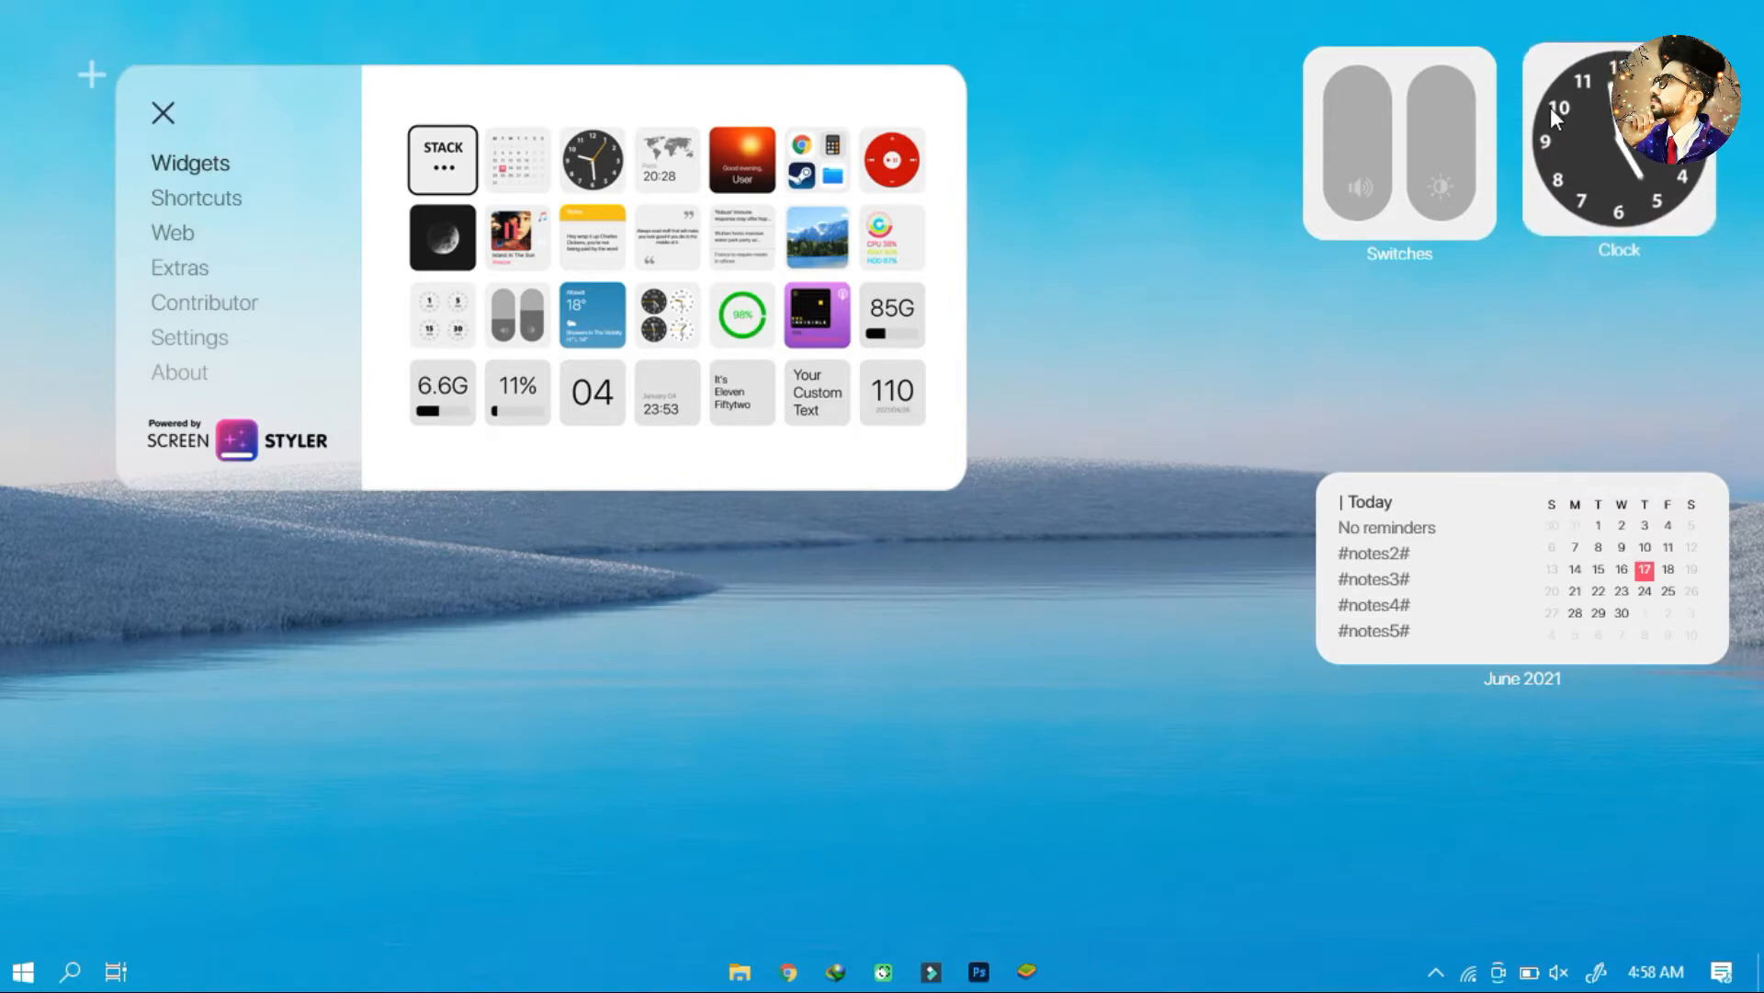
left_click_drag(1431, 136, 1437, 132)
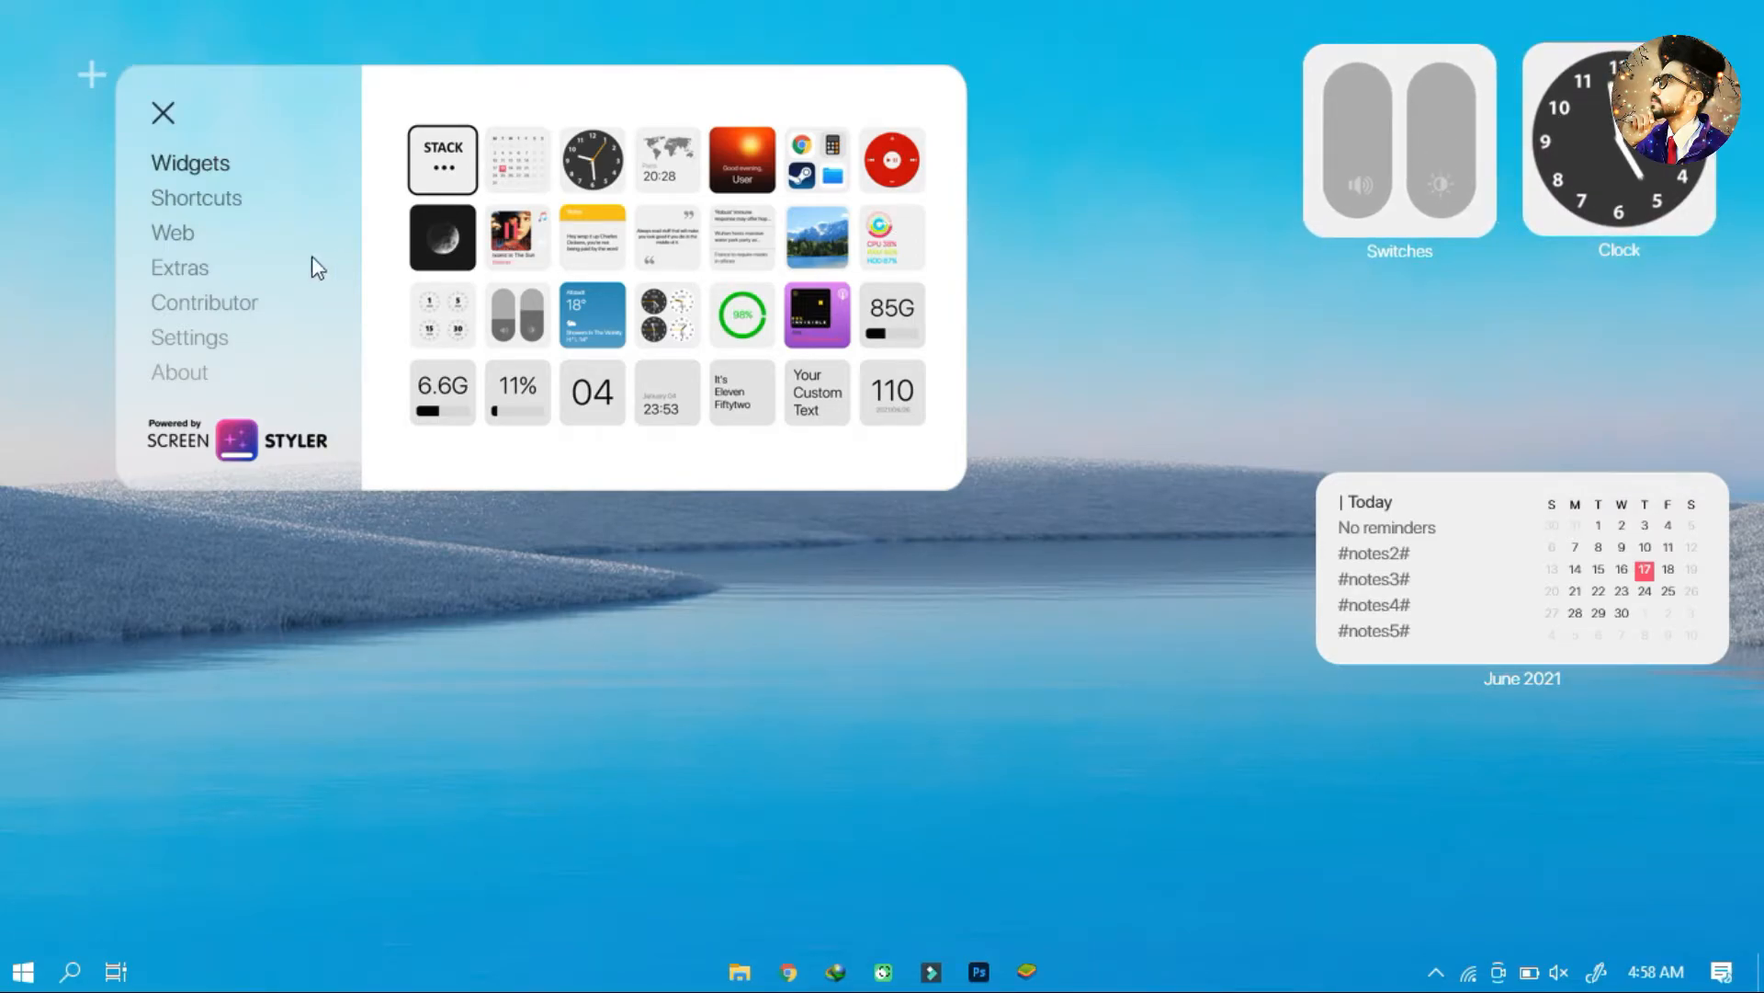
Step: Add Photoshop, Lightroom, InDesign and Illustrator shortcuts and arrange them in that order in a row directly above the calendar
left_click(231, 211)
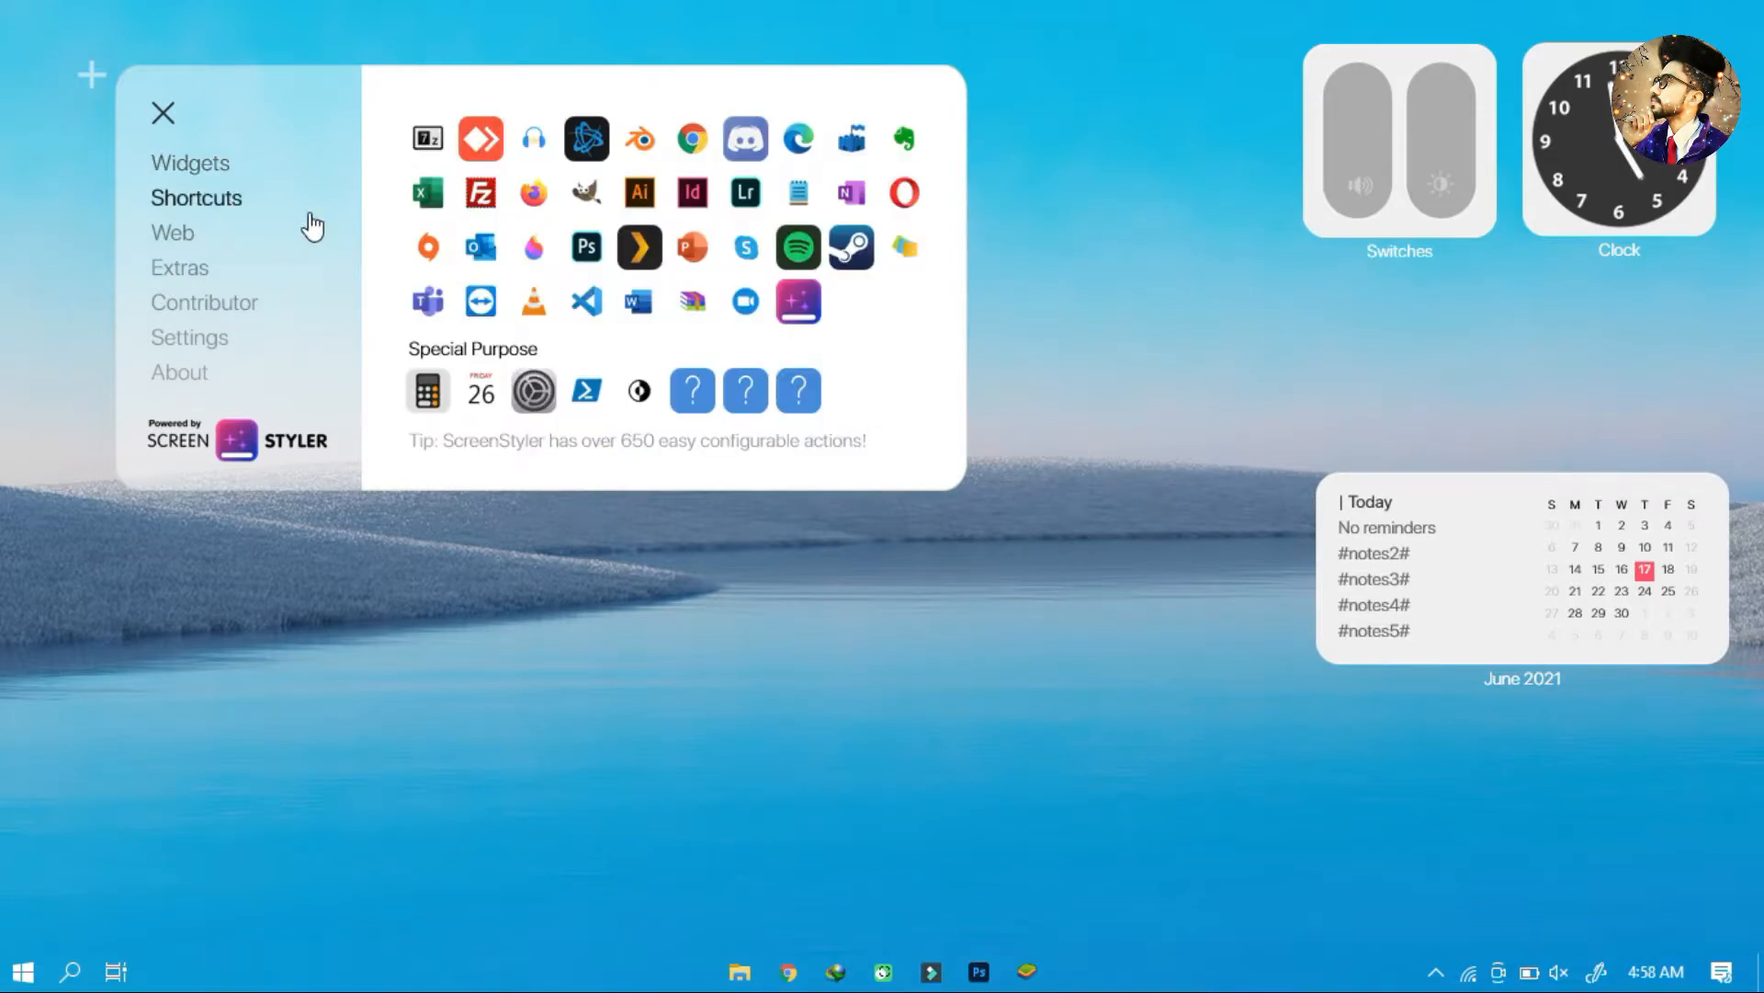
left_click(641, 193)
left_click(697, 193)
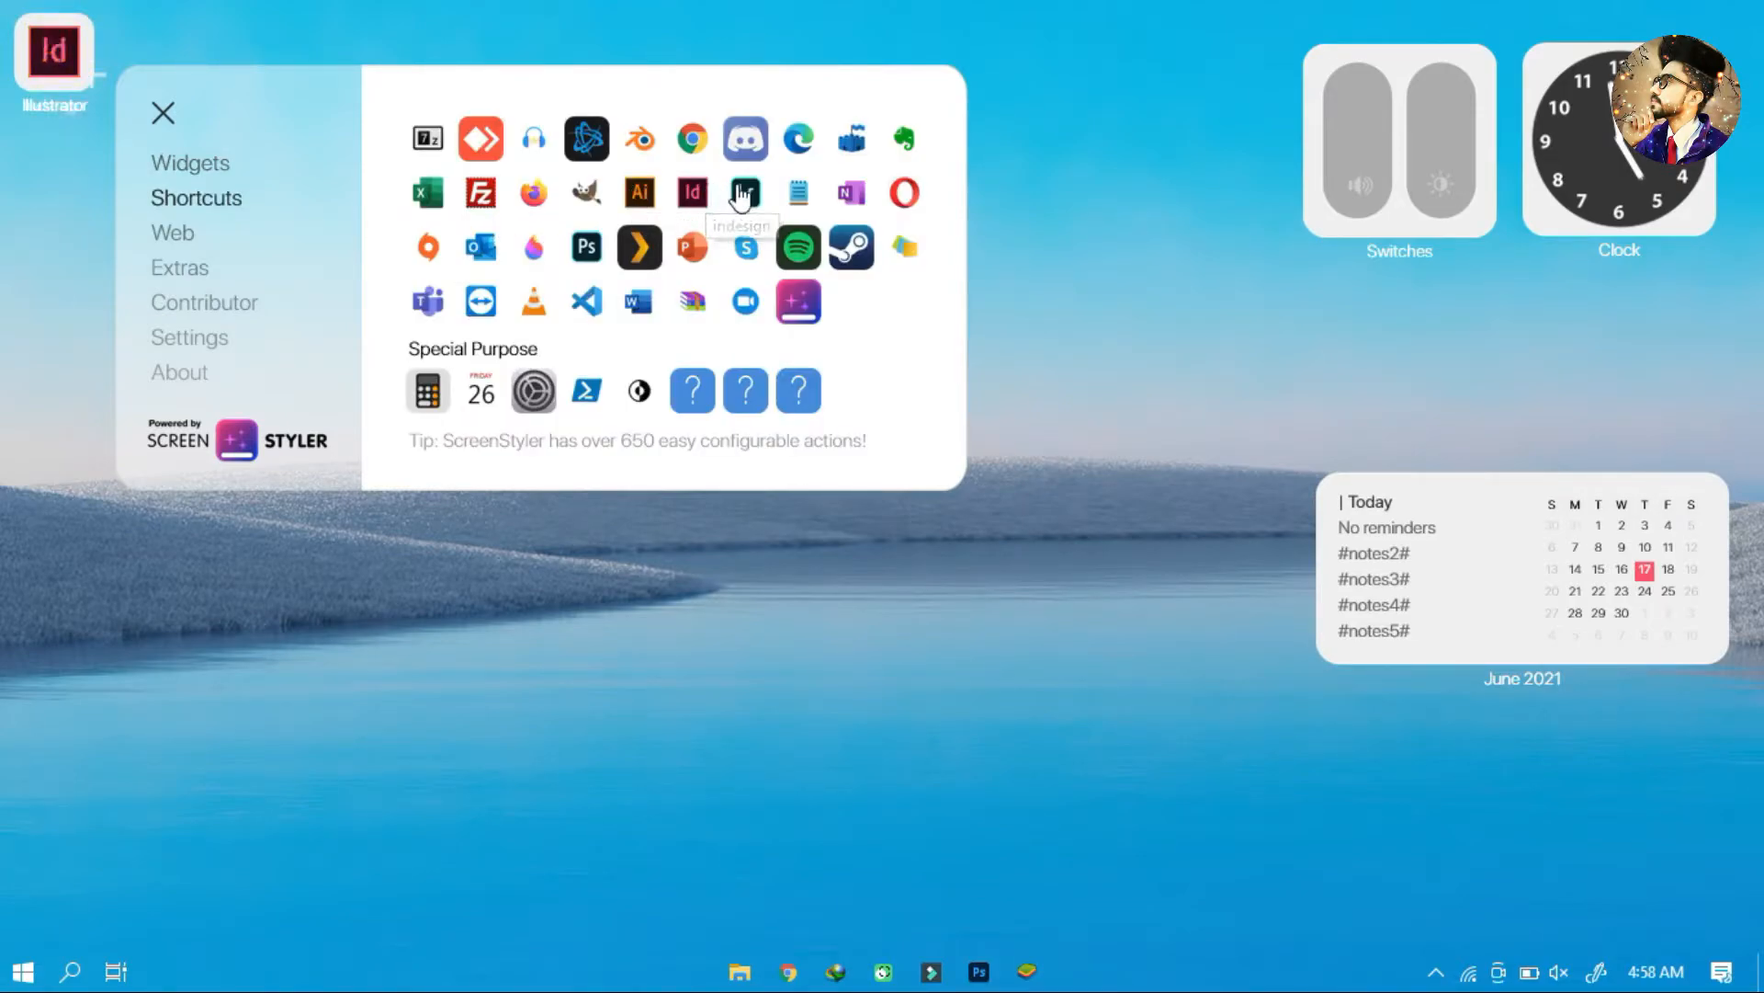
left_click(746, 193)
left_click_drag(587, 246, 1369, 421)
left_click_drag(75, 63, 1493, 423)
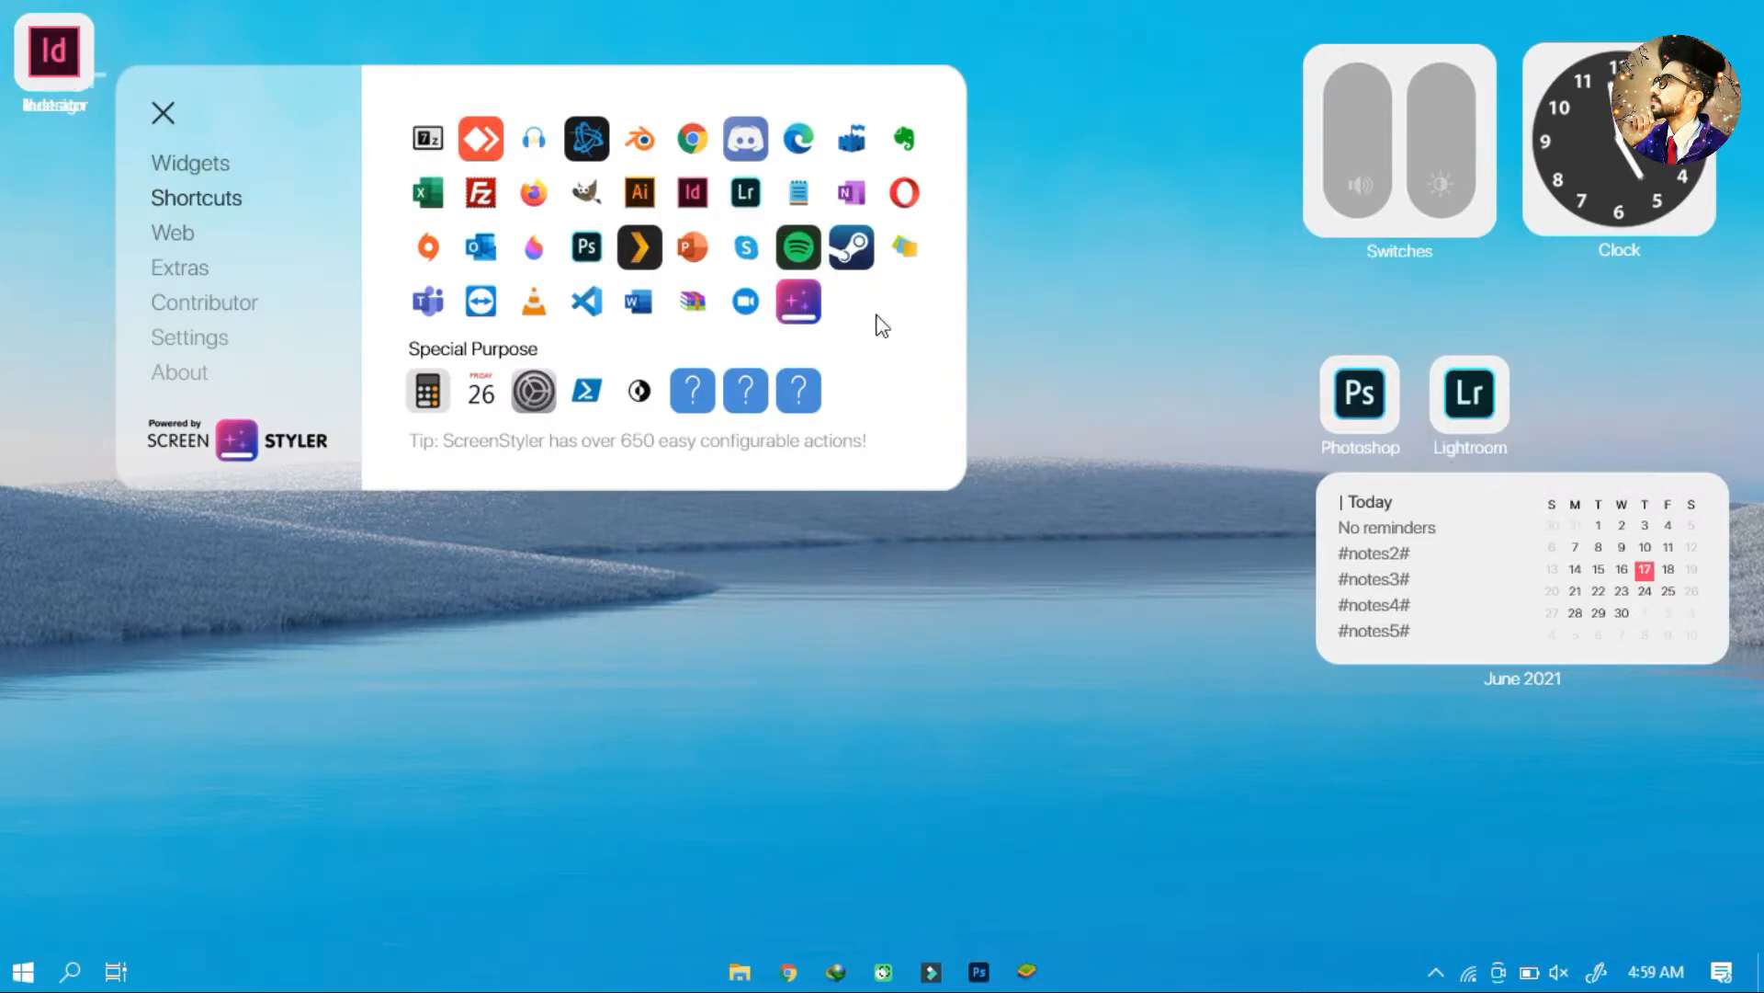
left_click_drag(75, 64, 1599, 418)
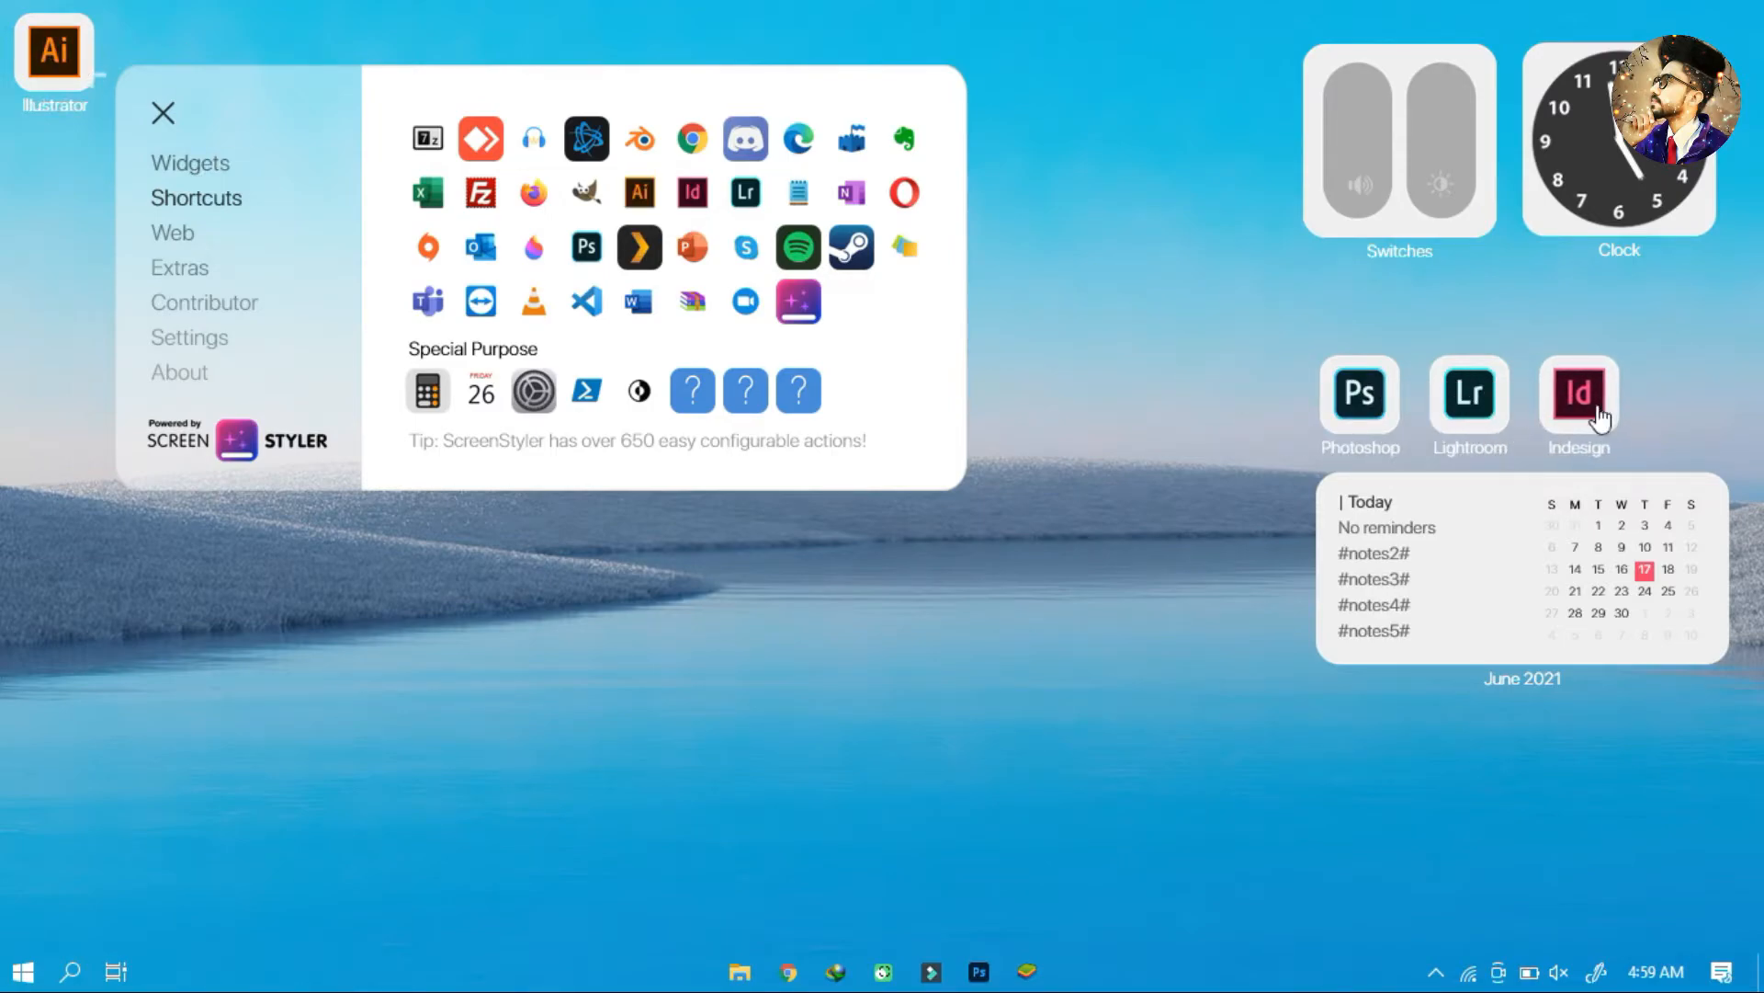
left_click_drag(92, 51, 1688, 386)
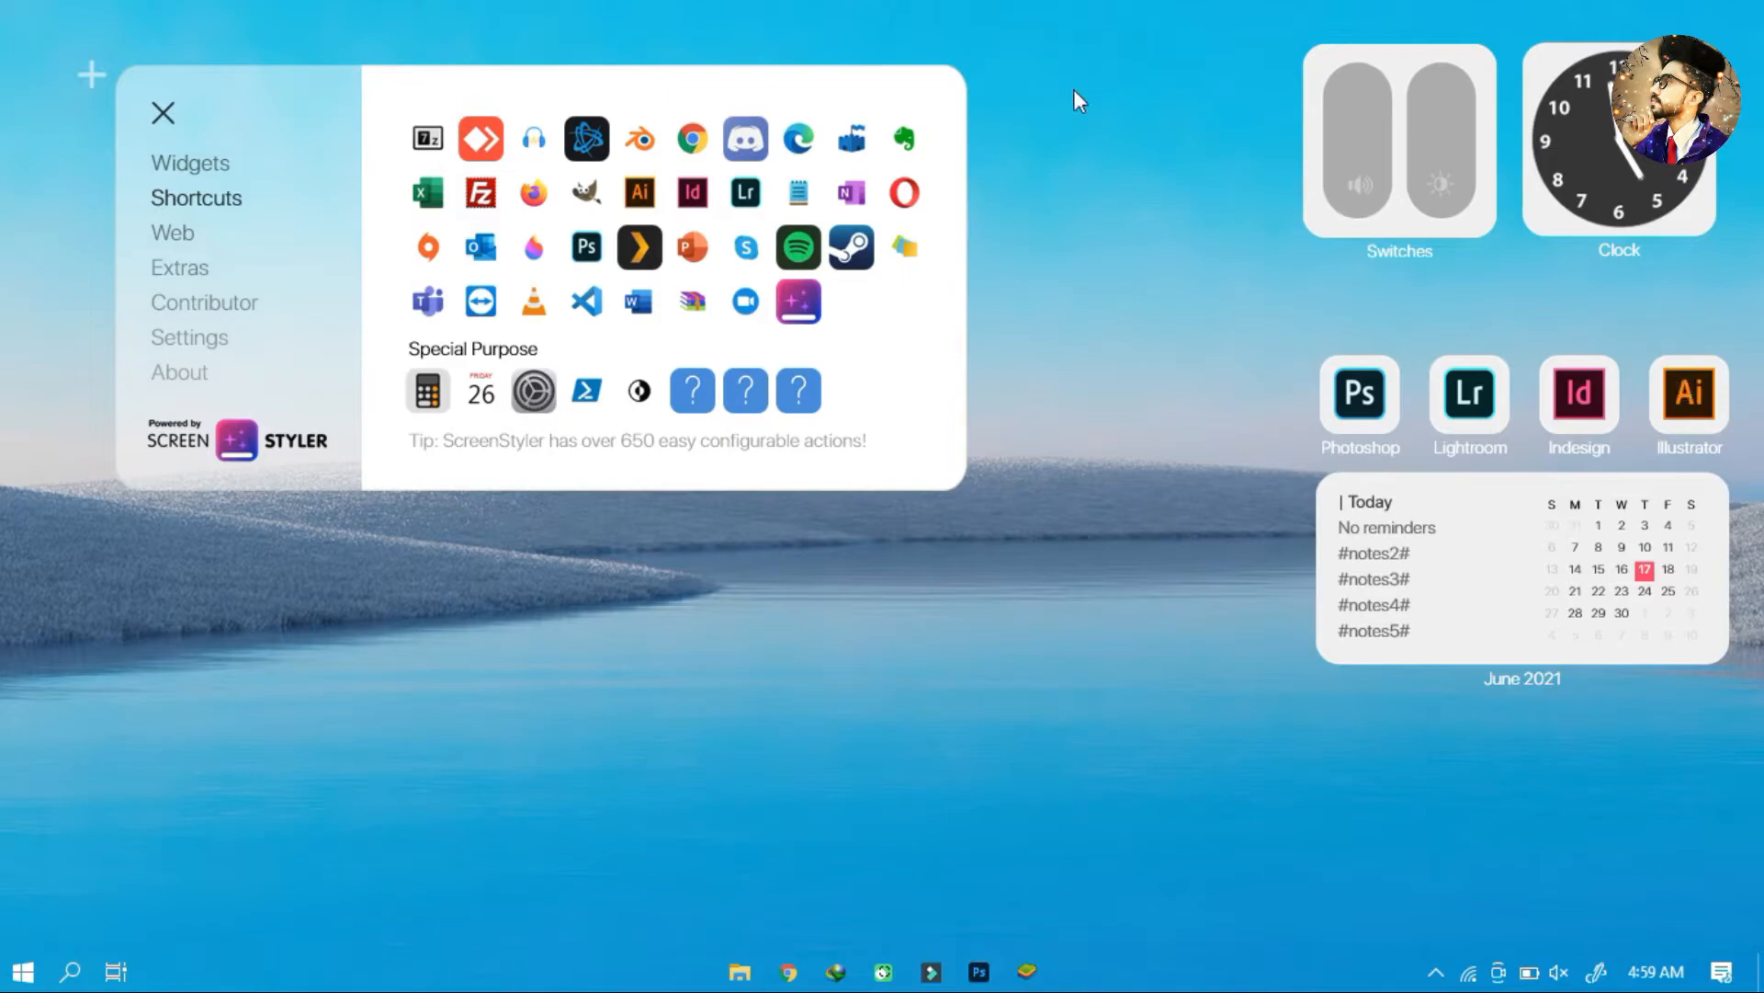
Step: Add Chrome, Discord, VLC and Skype shortcuts, placing Skype below the calendar and VLC above Photoshop
left_click(704, 142)
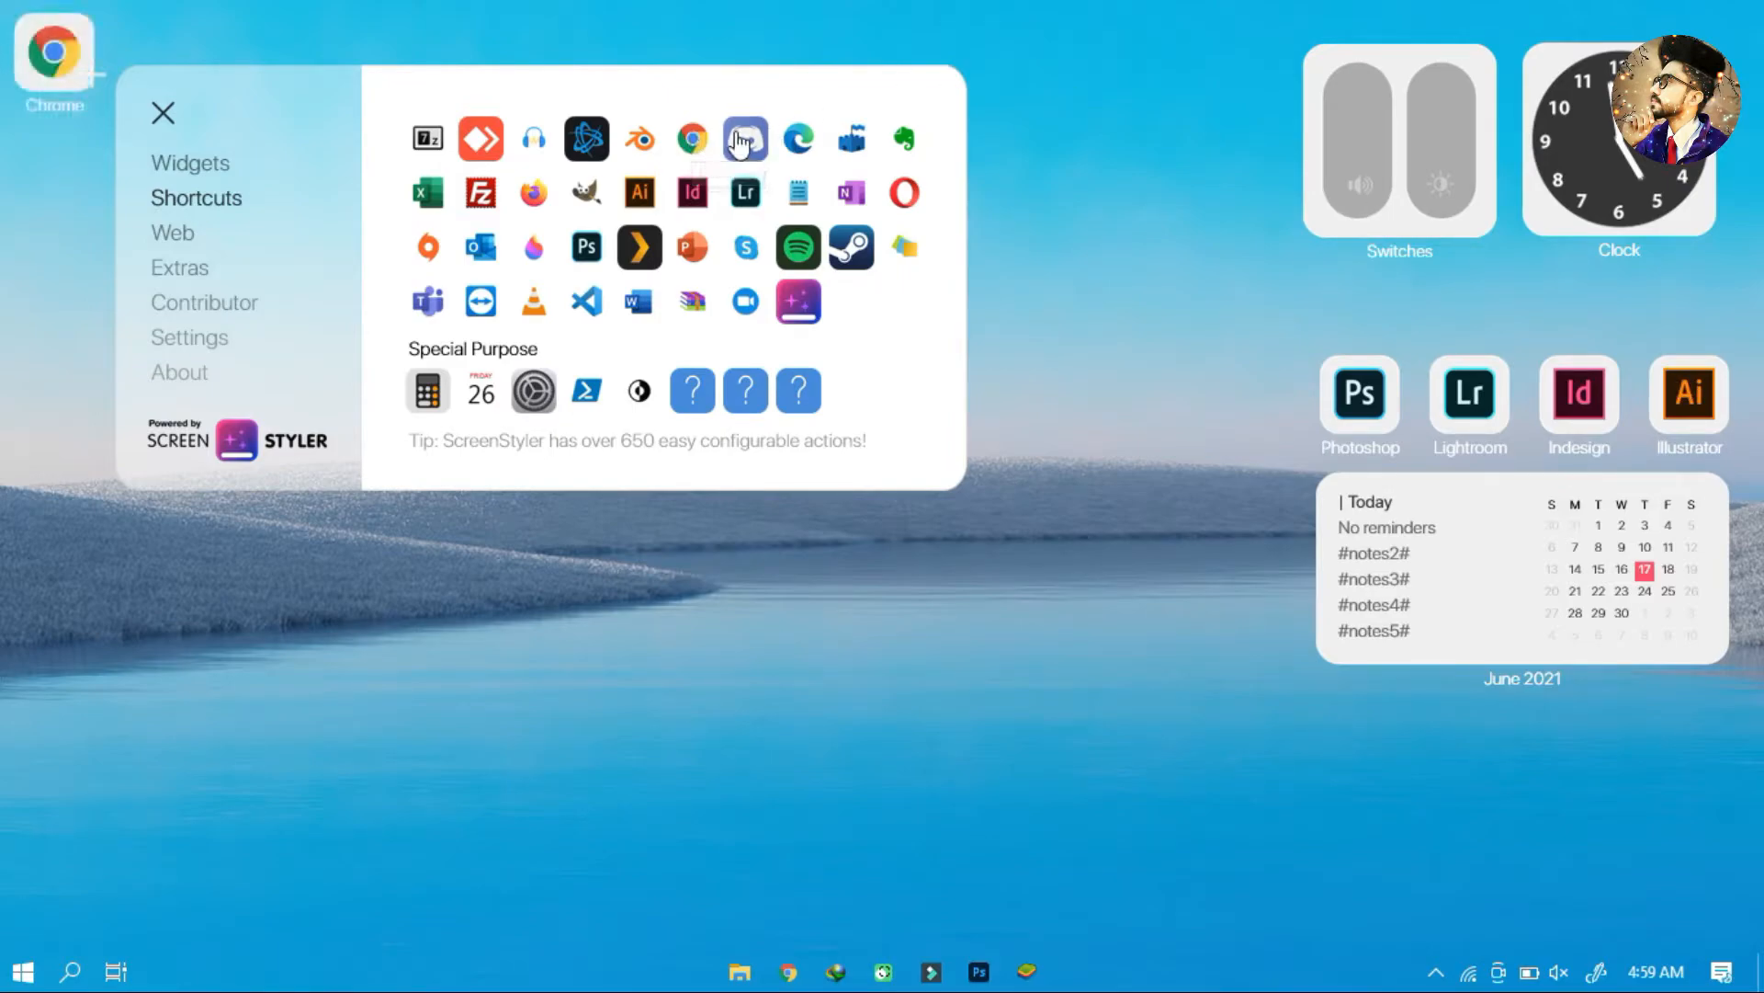
left_click(741, 143)
left_click(533, 300)
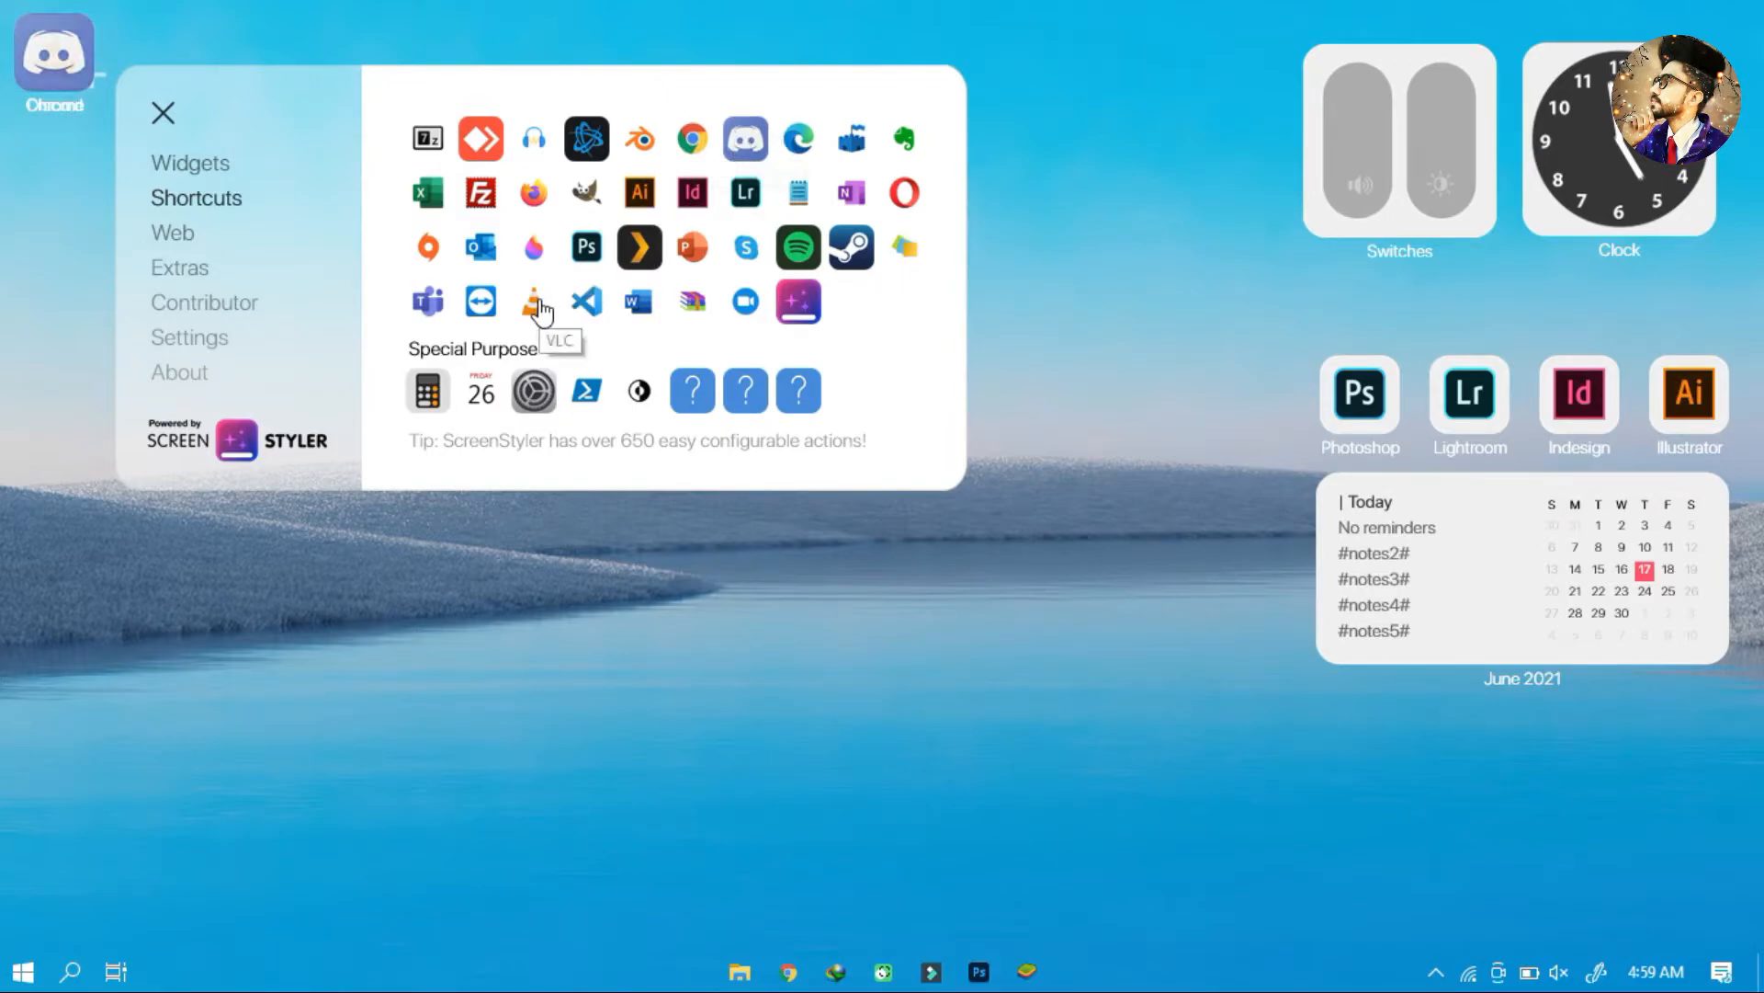
left_click(748, 246)
left_click_drag(46, 60, 1341, 285)
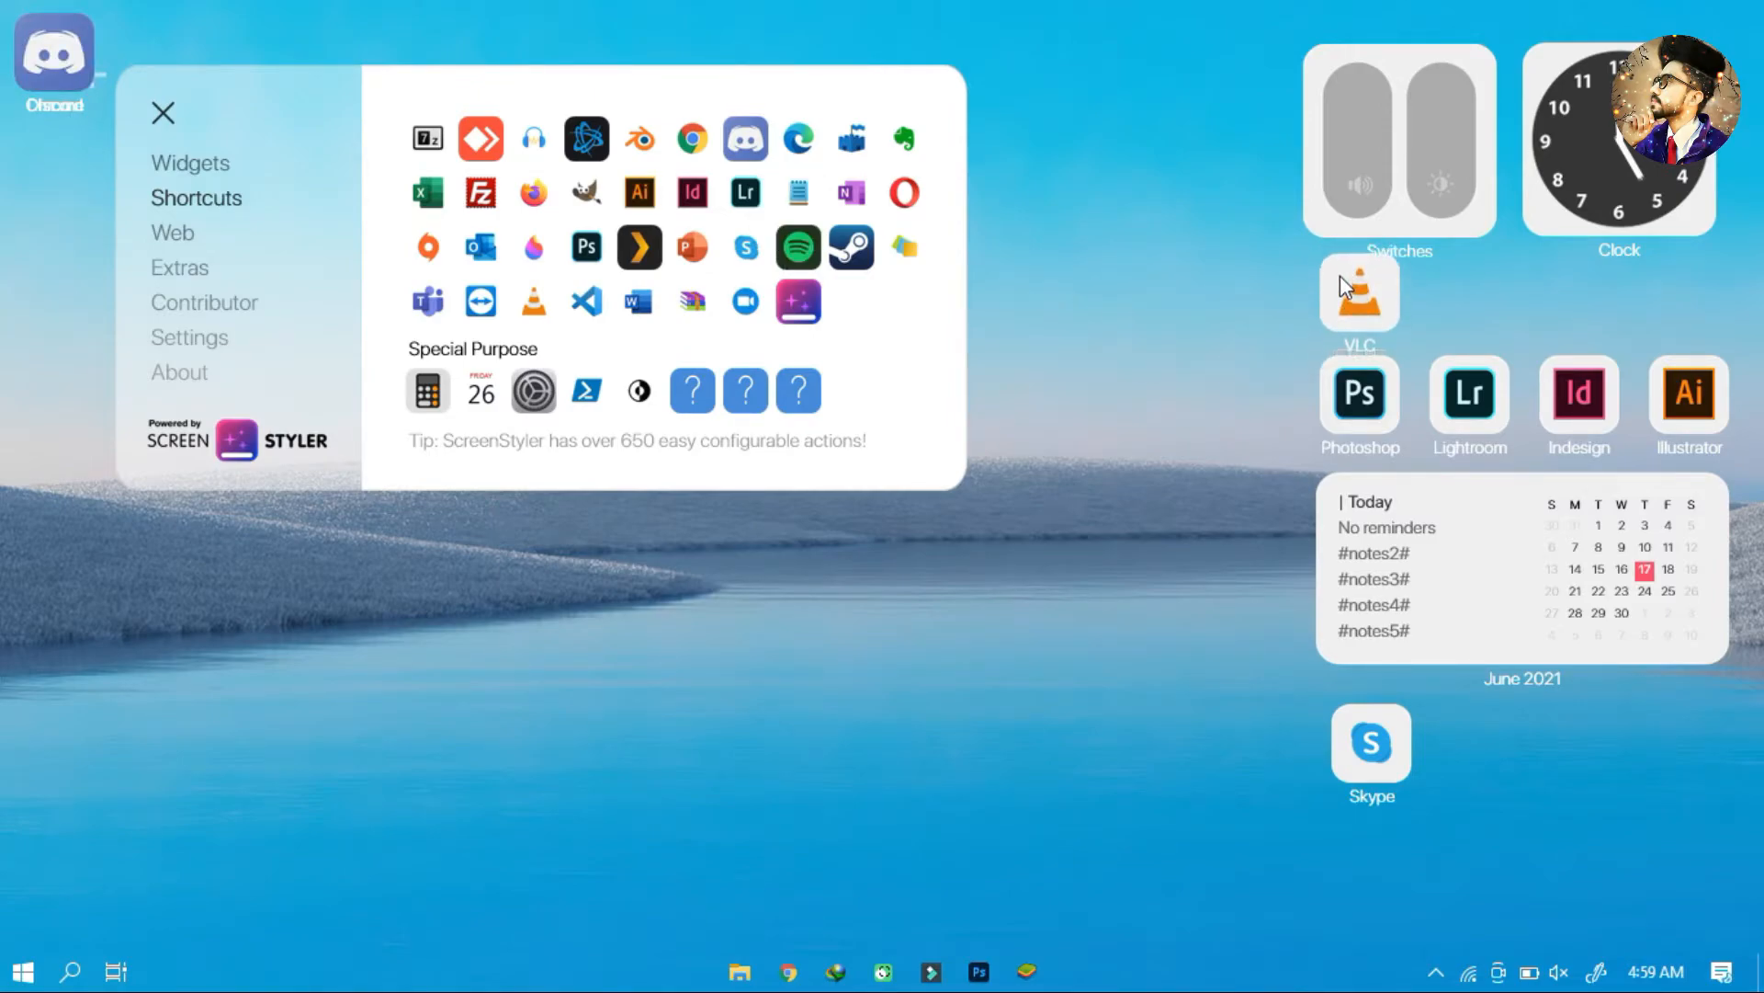
Step: Line up VLC, Discord, Chrome and a new Audacity shortcut in a row above the Adobe shortcuts, shifting Switches and Clock to make room
left_click_drag(1408, 157, 1405, 131)
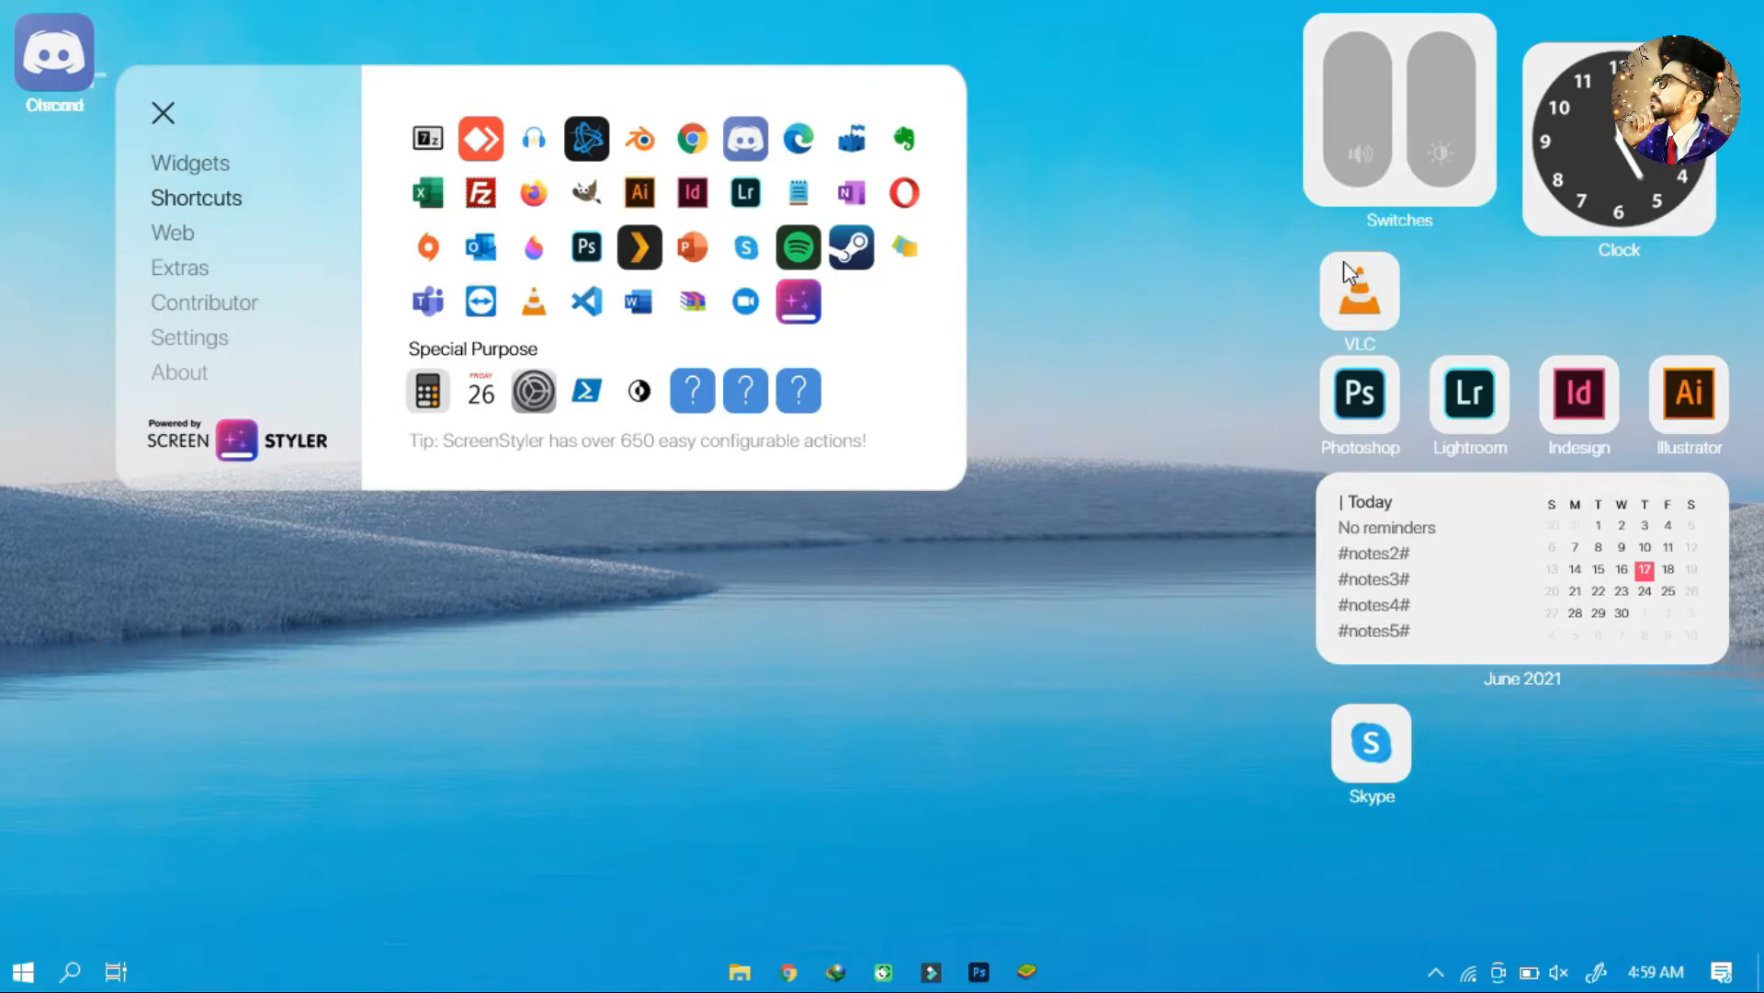
left_click_drag(1347, 273, 1350, 267)
left_click_drag(81, 62, 1481, 290)
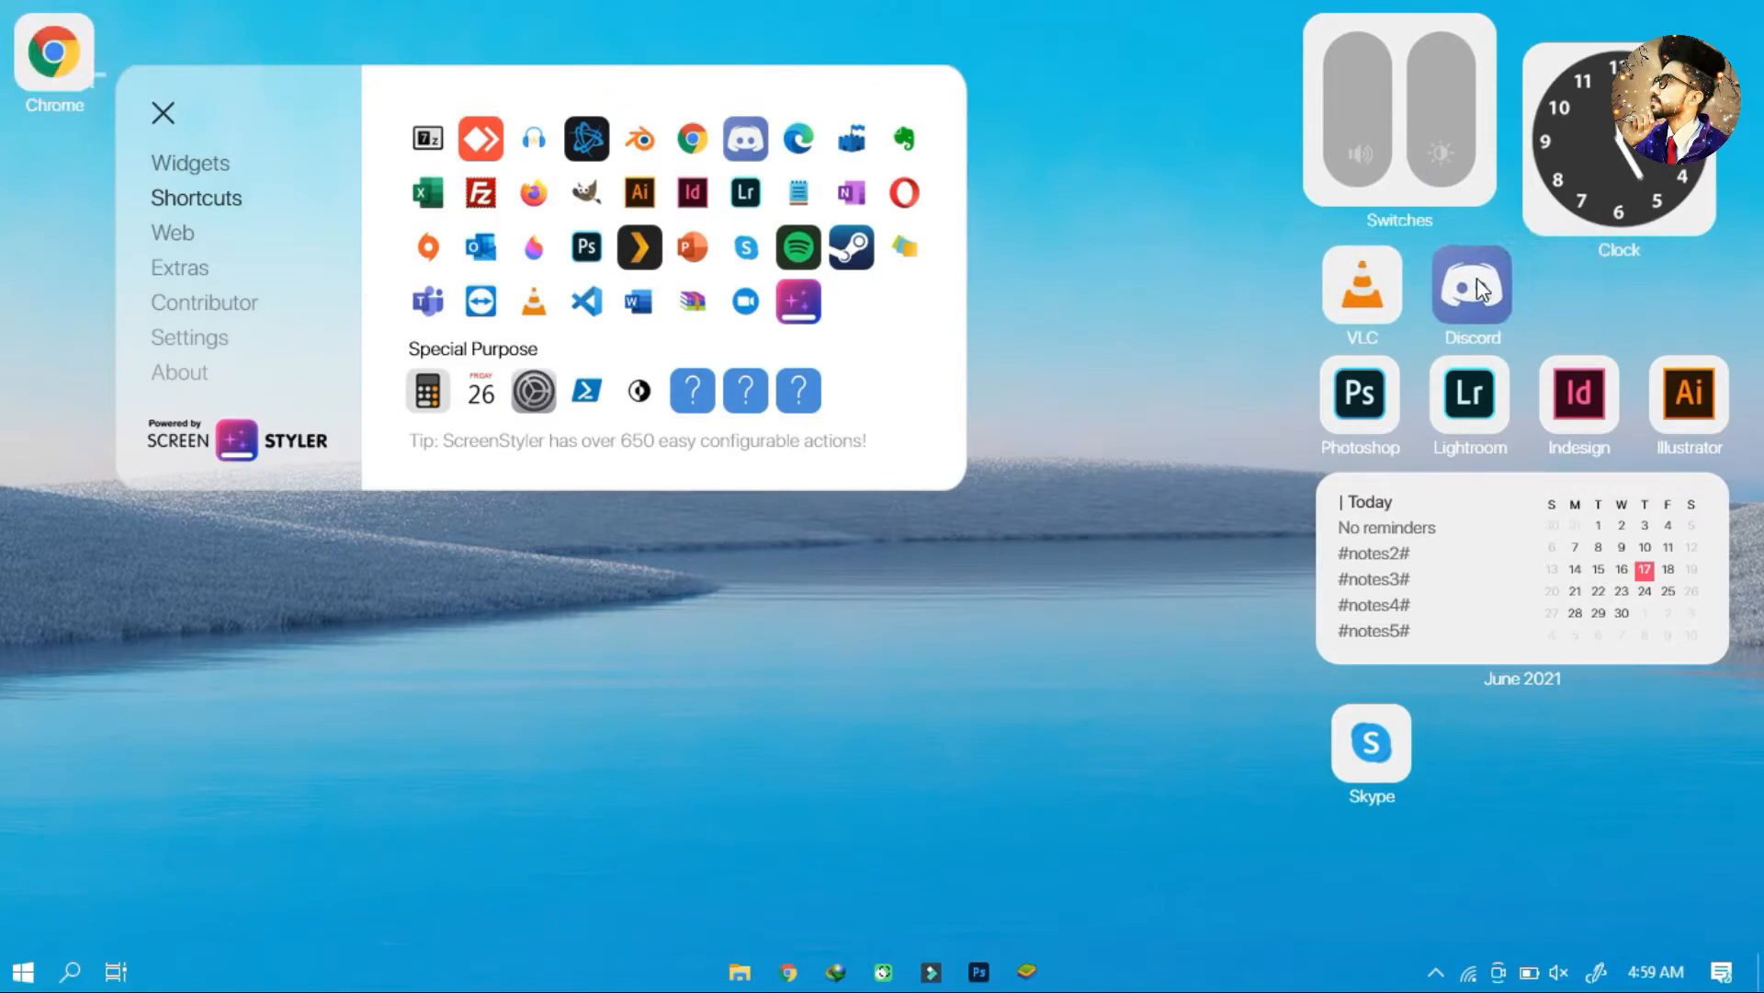
left_click_drag(53, 55, 1567, 294)
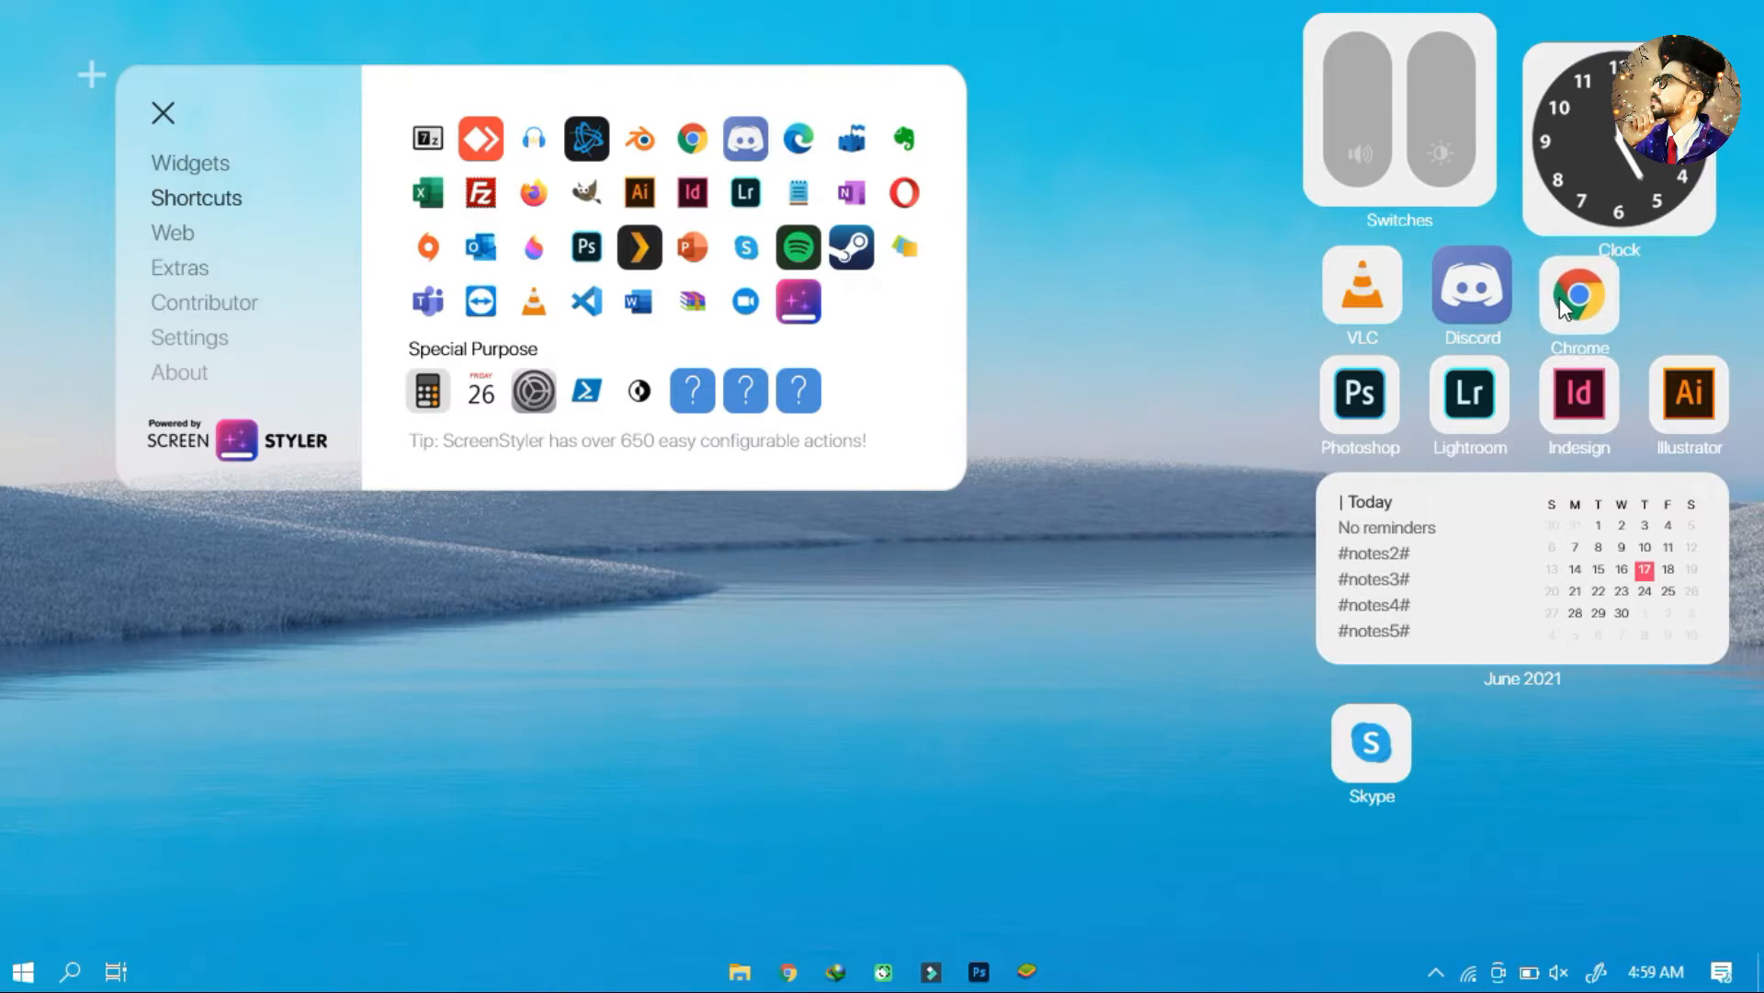
left_click_drag(1610, 198, 1618, 166)
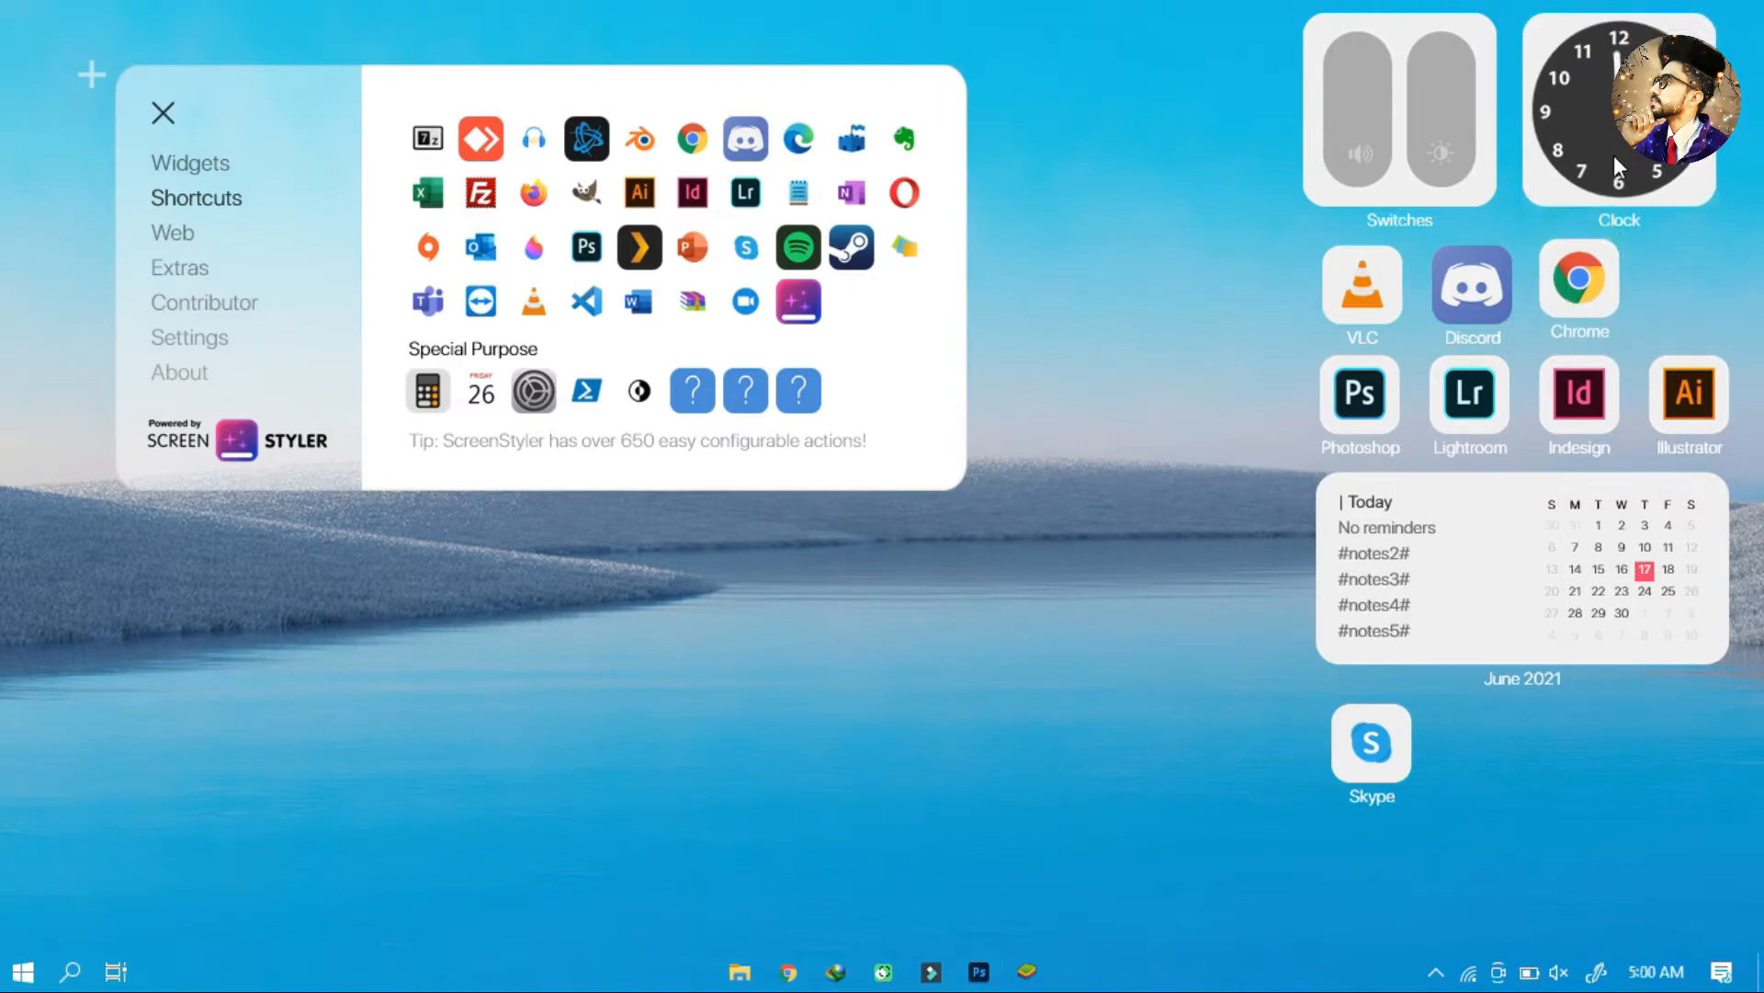
left_click_drag(1581, 277, 1577, 282)
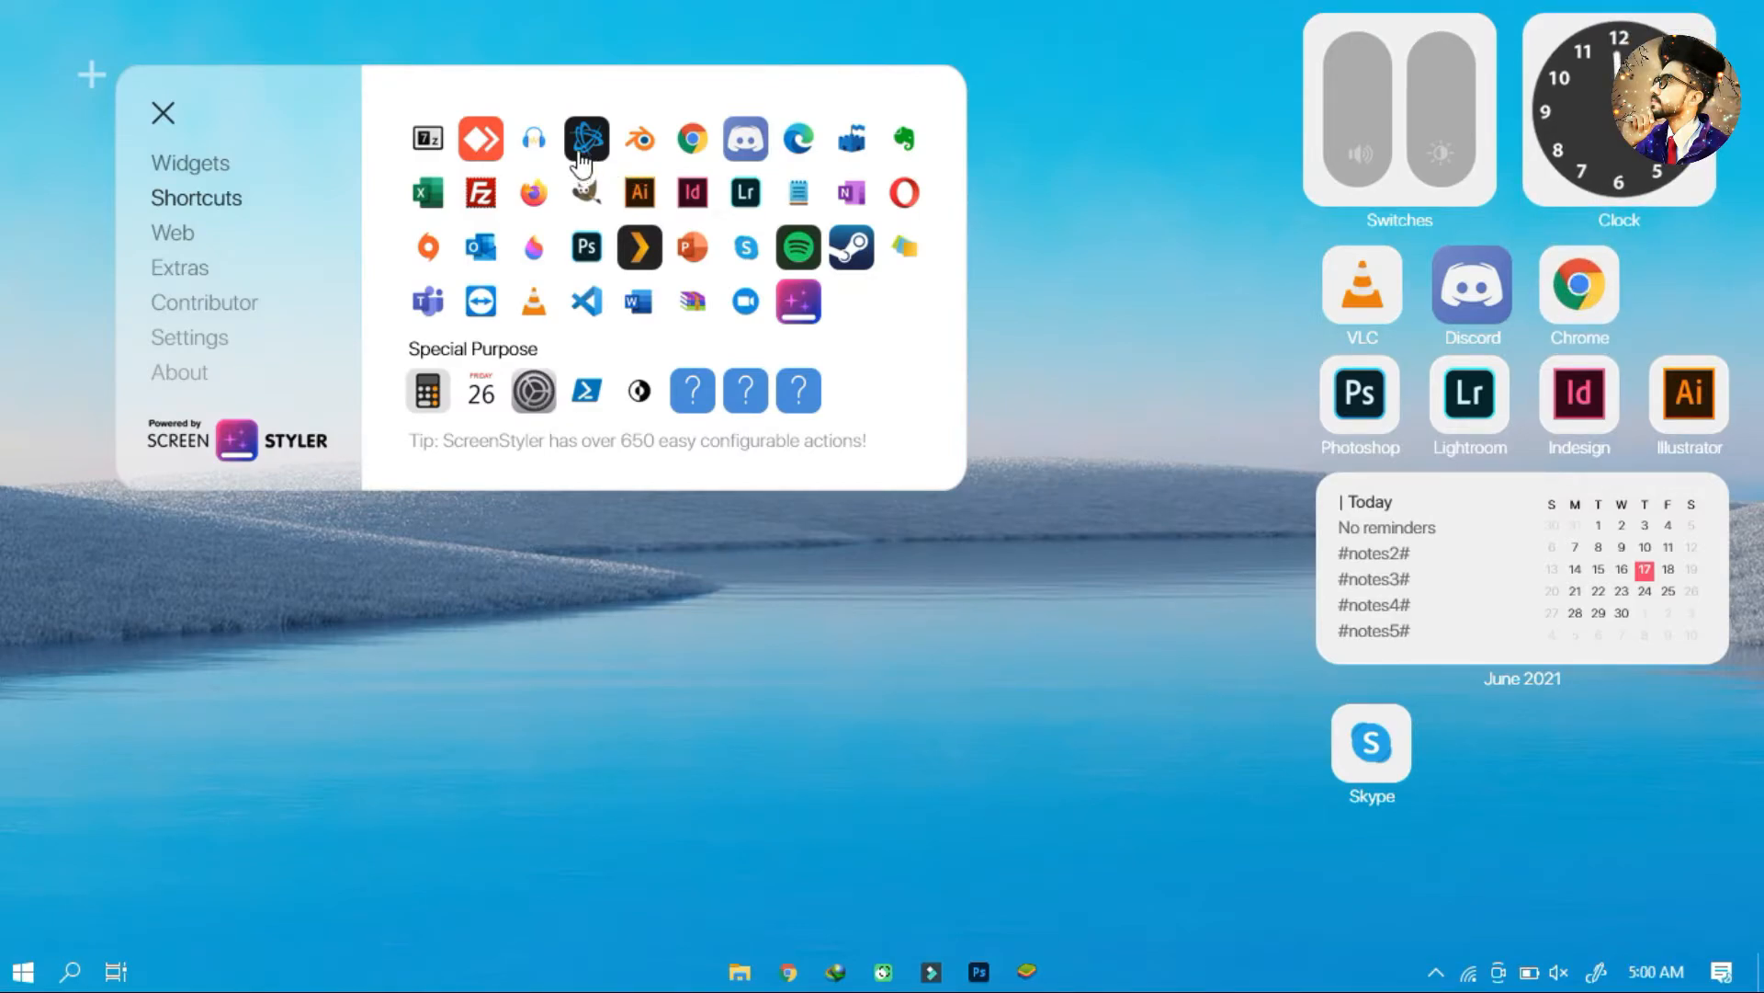
left_click_drag(550, 149, 1681, 294)
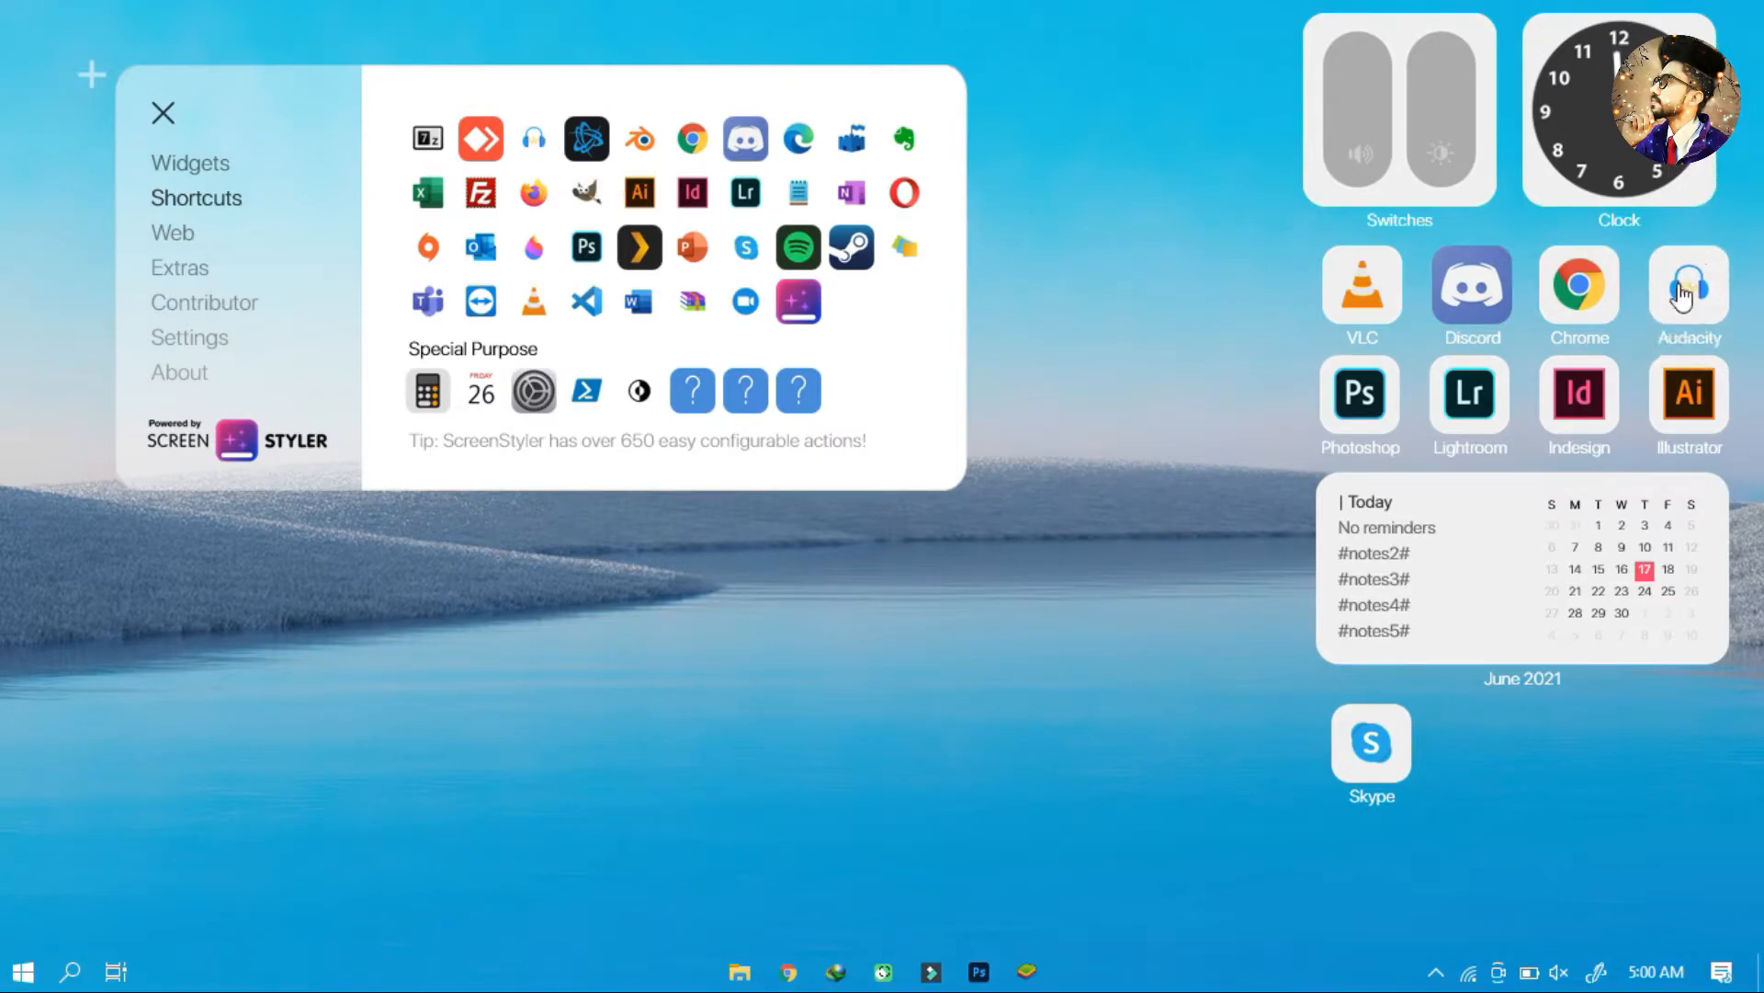
left_click_drag(1629, 184, 1631, 185)
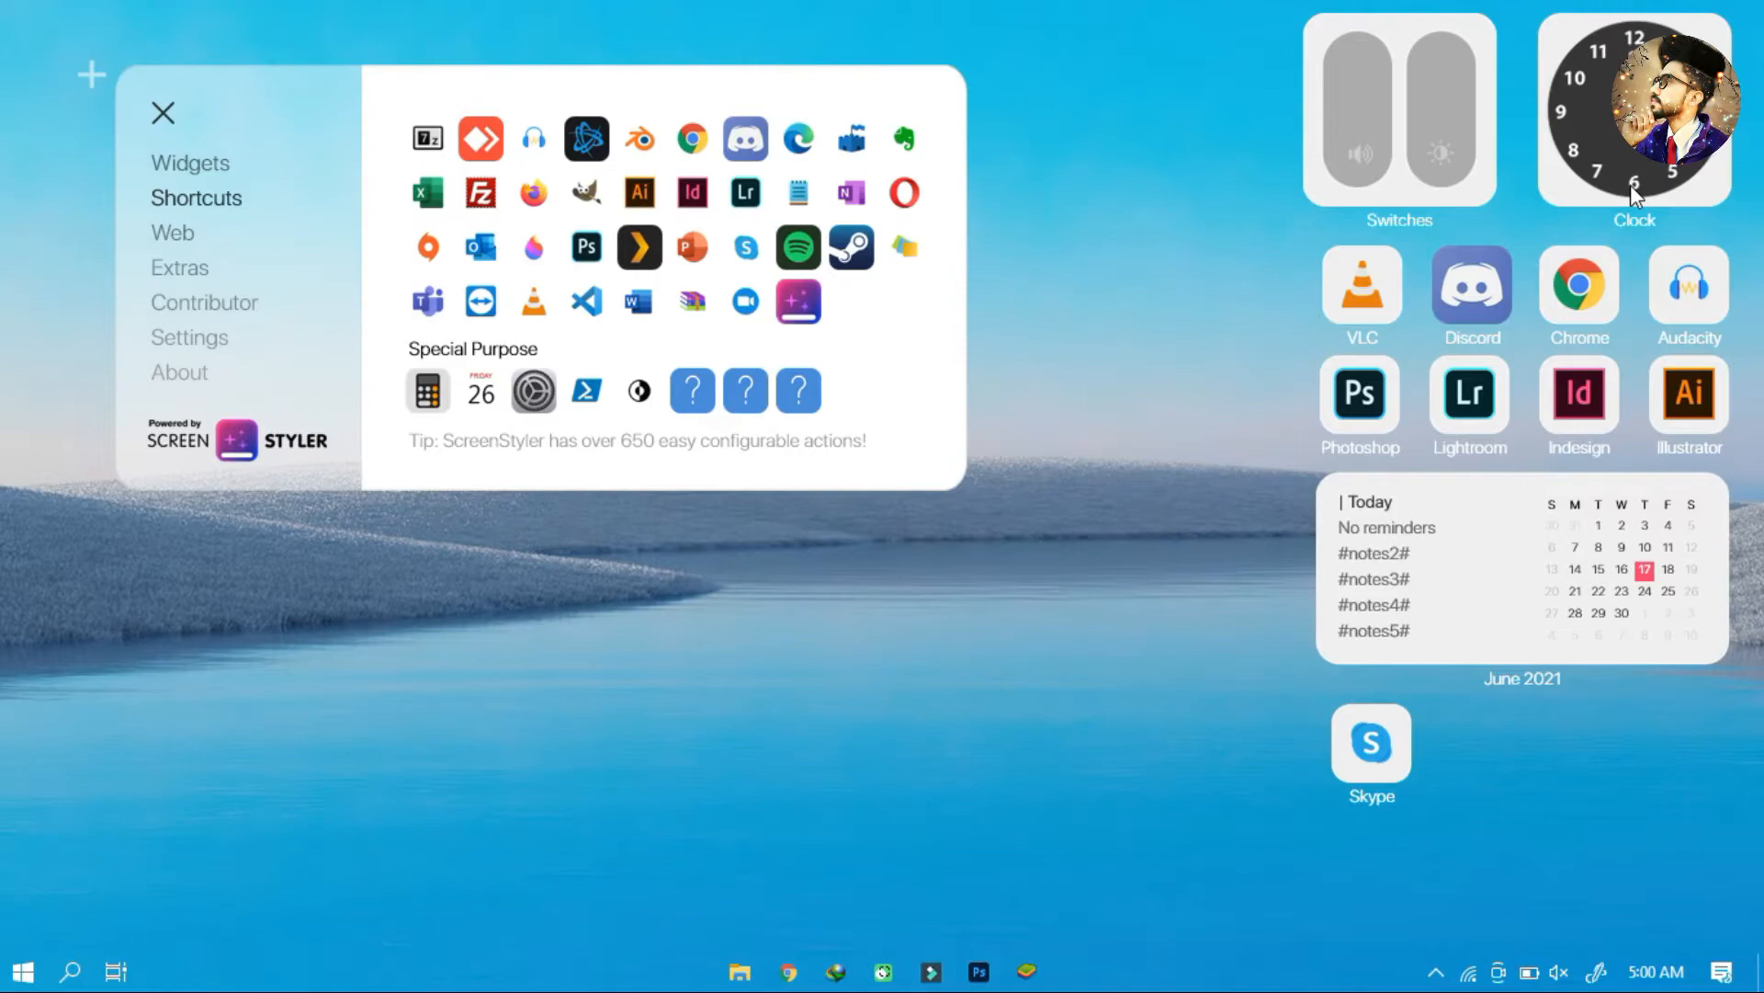
Step: Add Facebook, Twitter and Yahoo web shortcuts and place Twitter, Facebook and Yahoo in that order beside Skype below the calendar
left_click(180, 236)
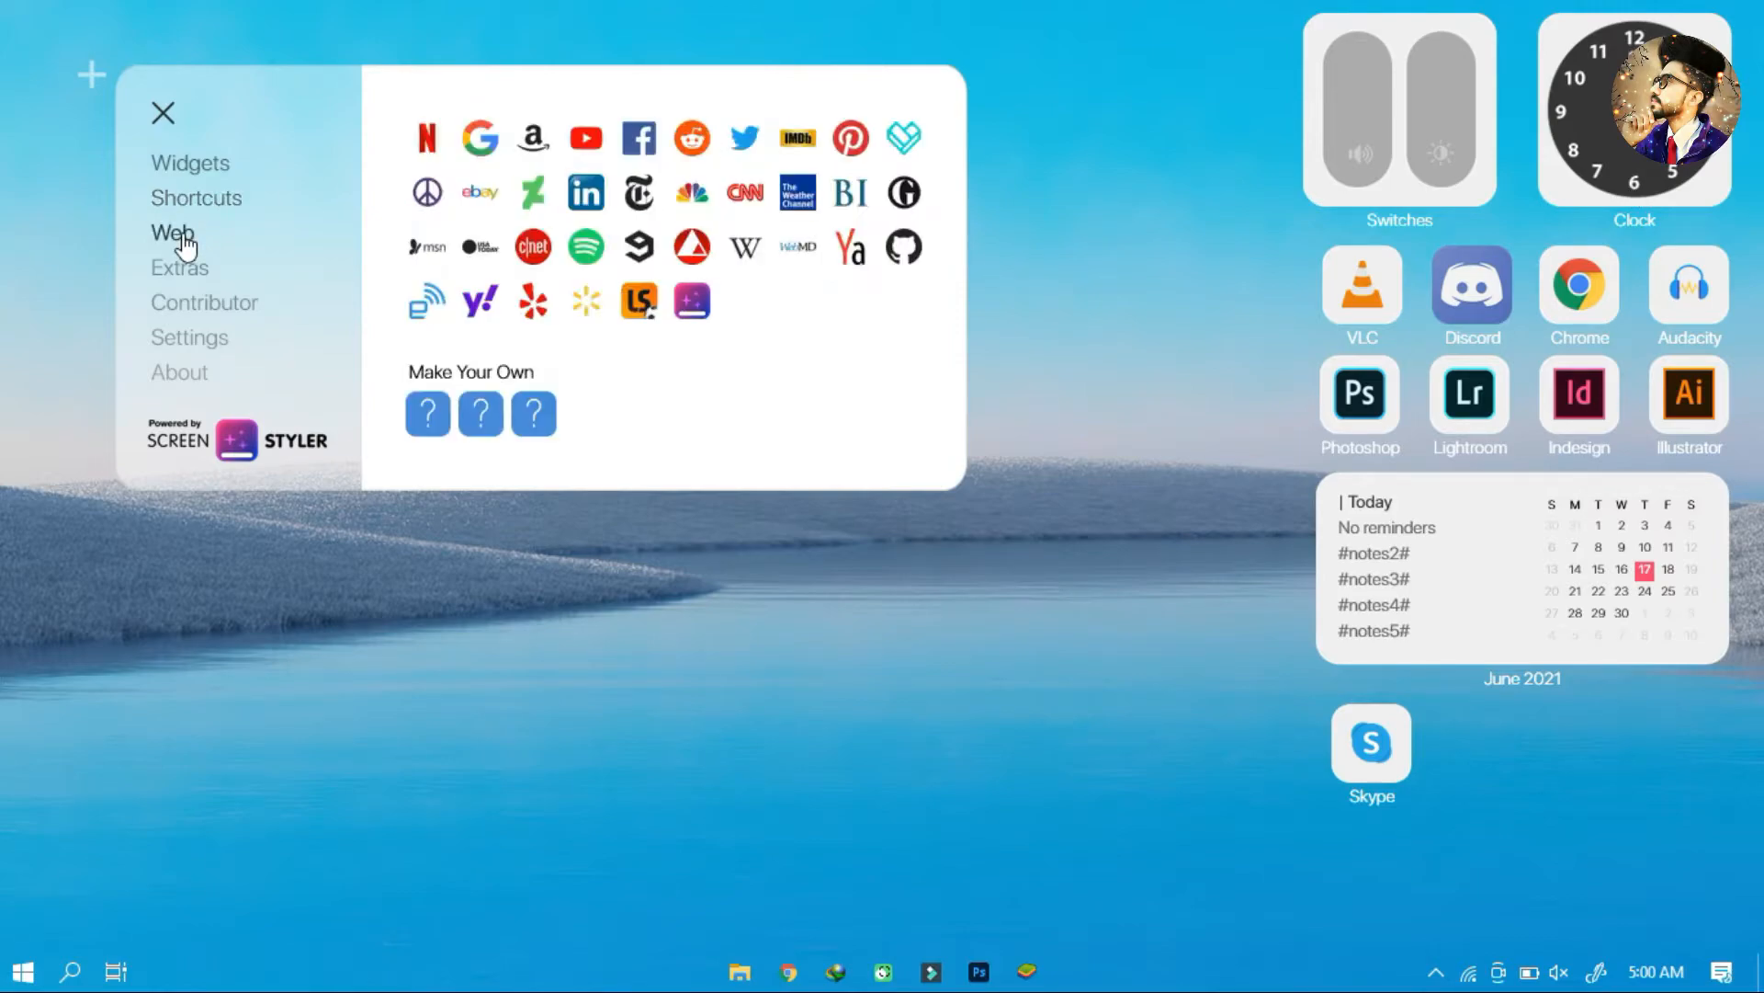
left_click(642, 152)
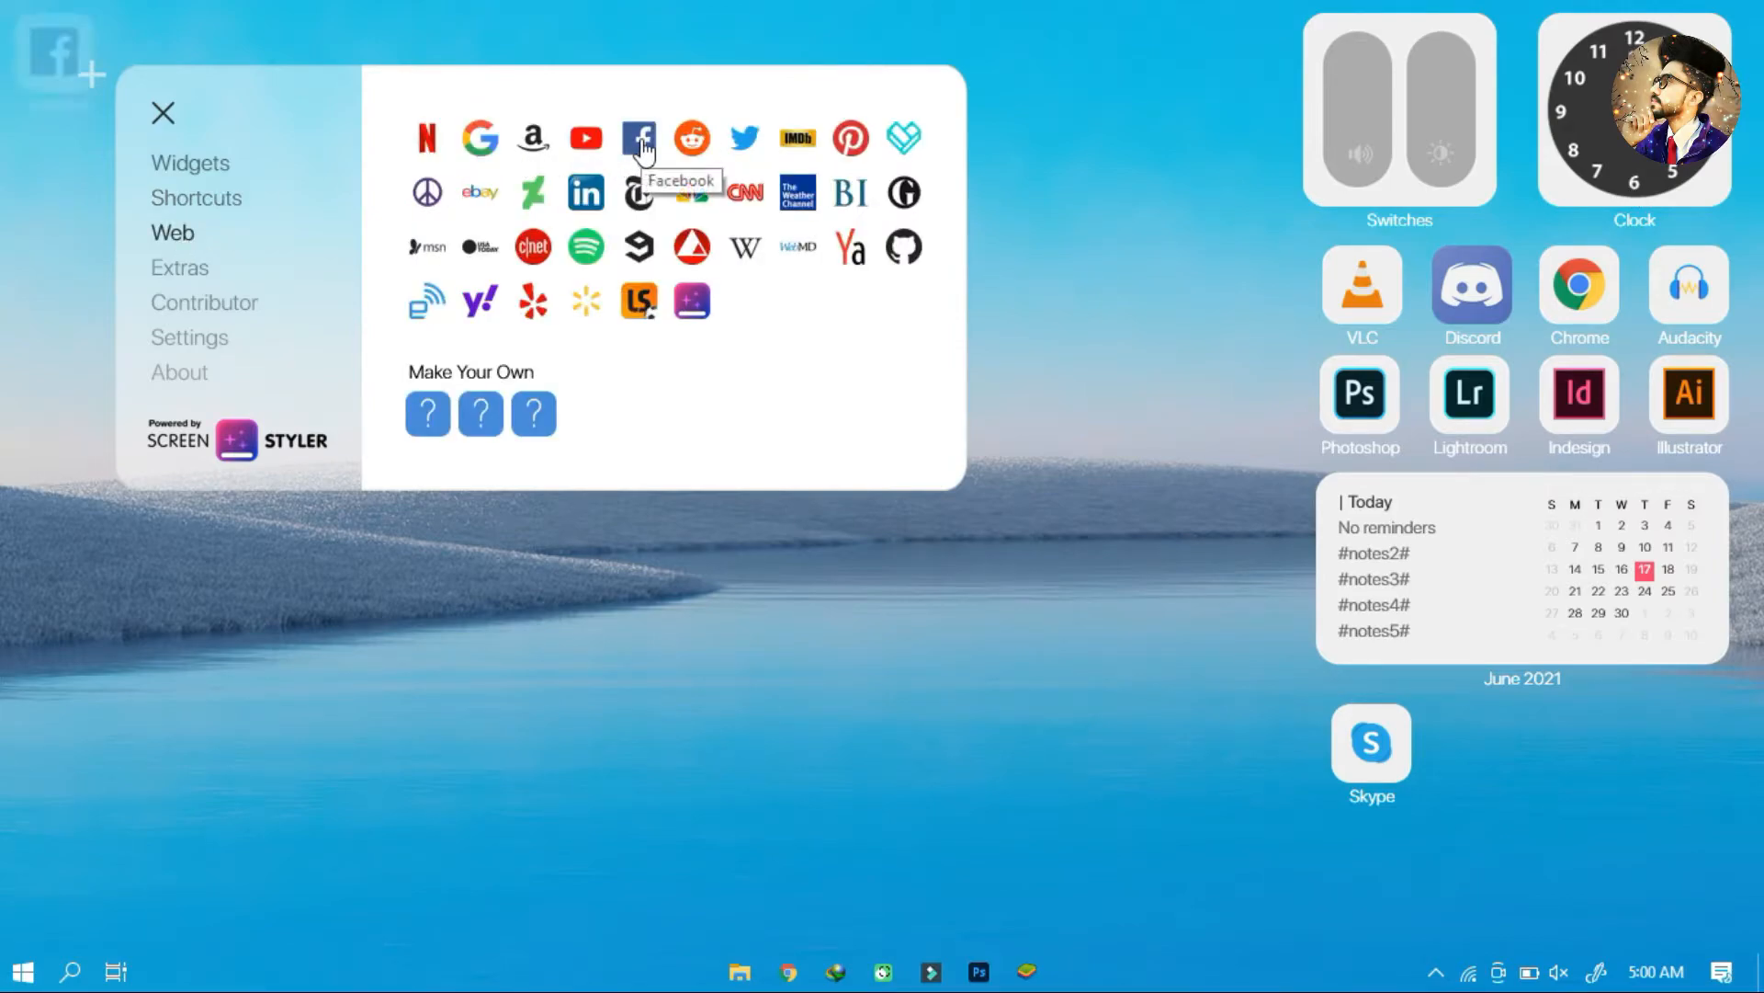
left_click(746, 142)
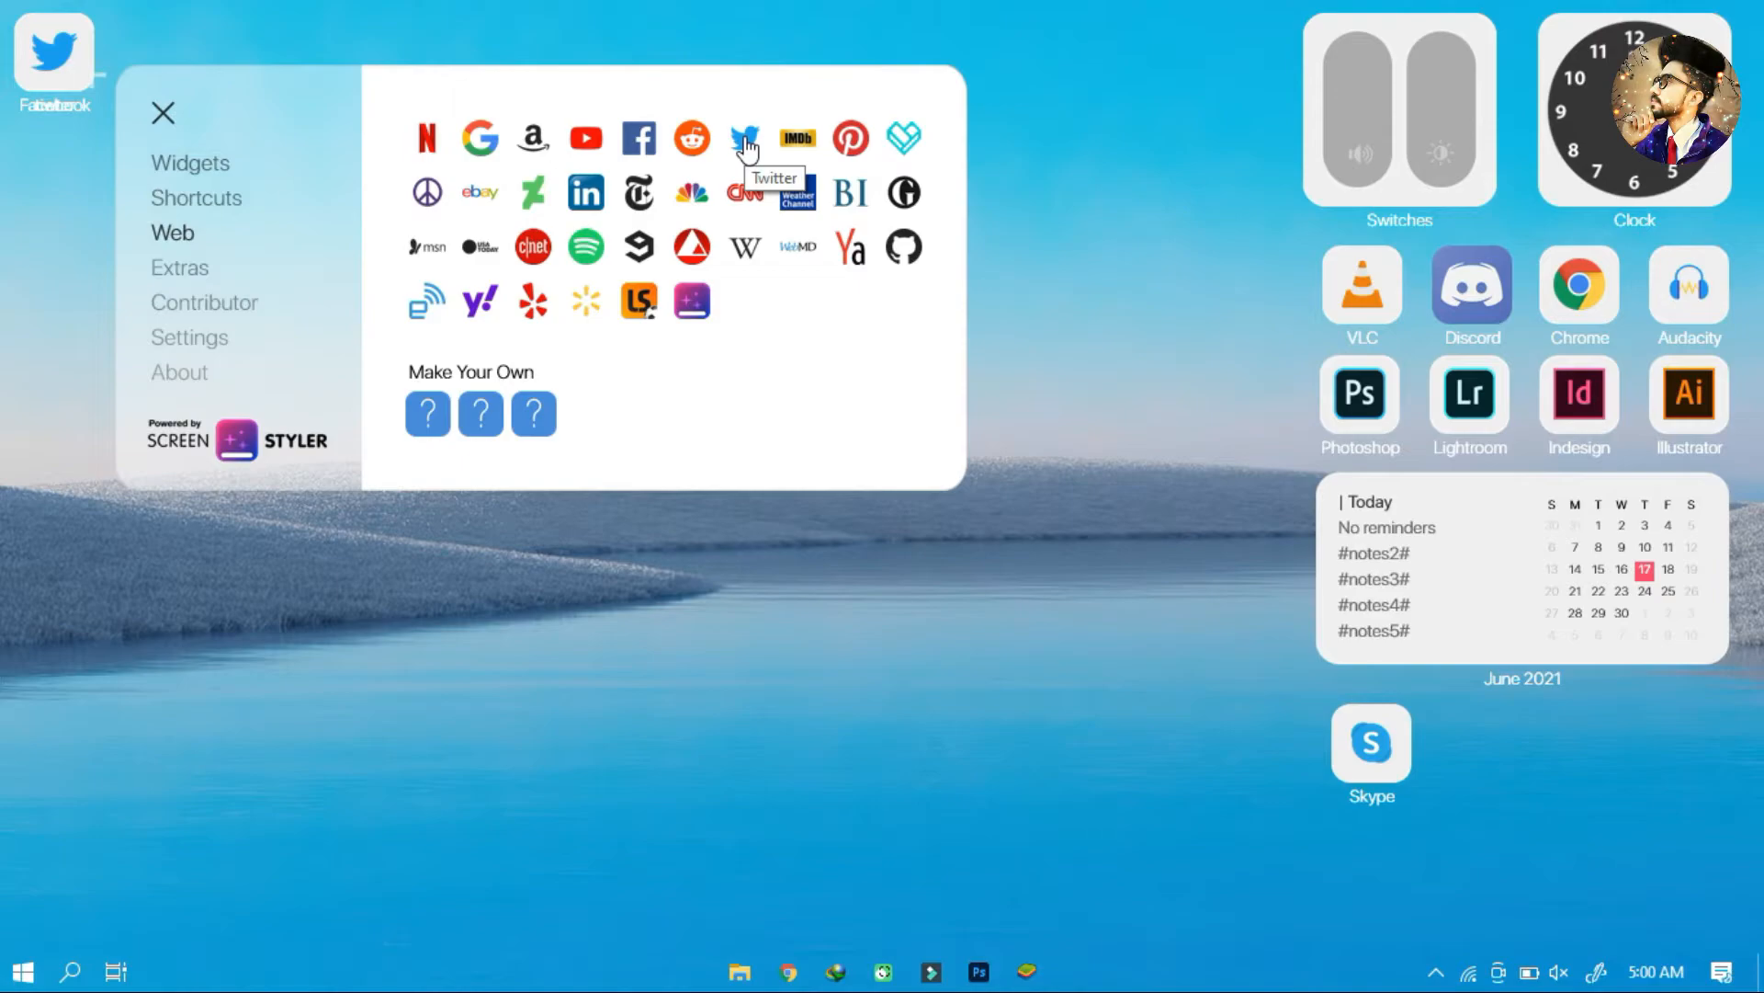
left_click(480, 301)
left_click_drag(54, 65, 1639, 691)
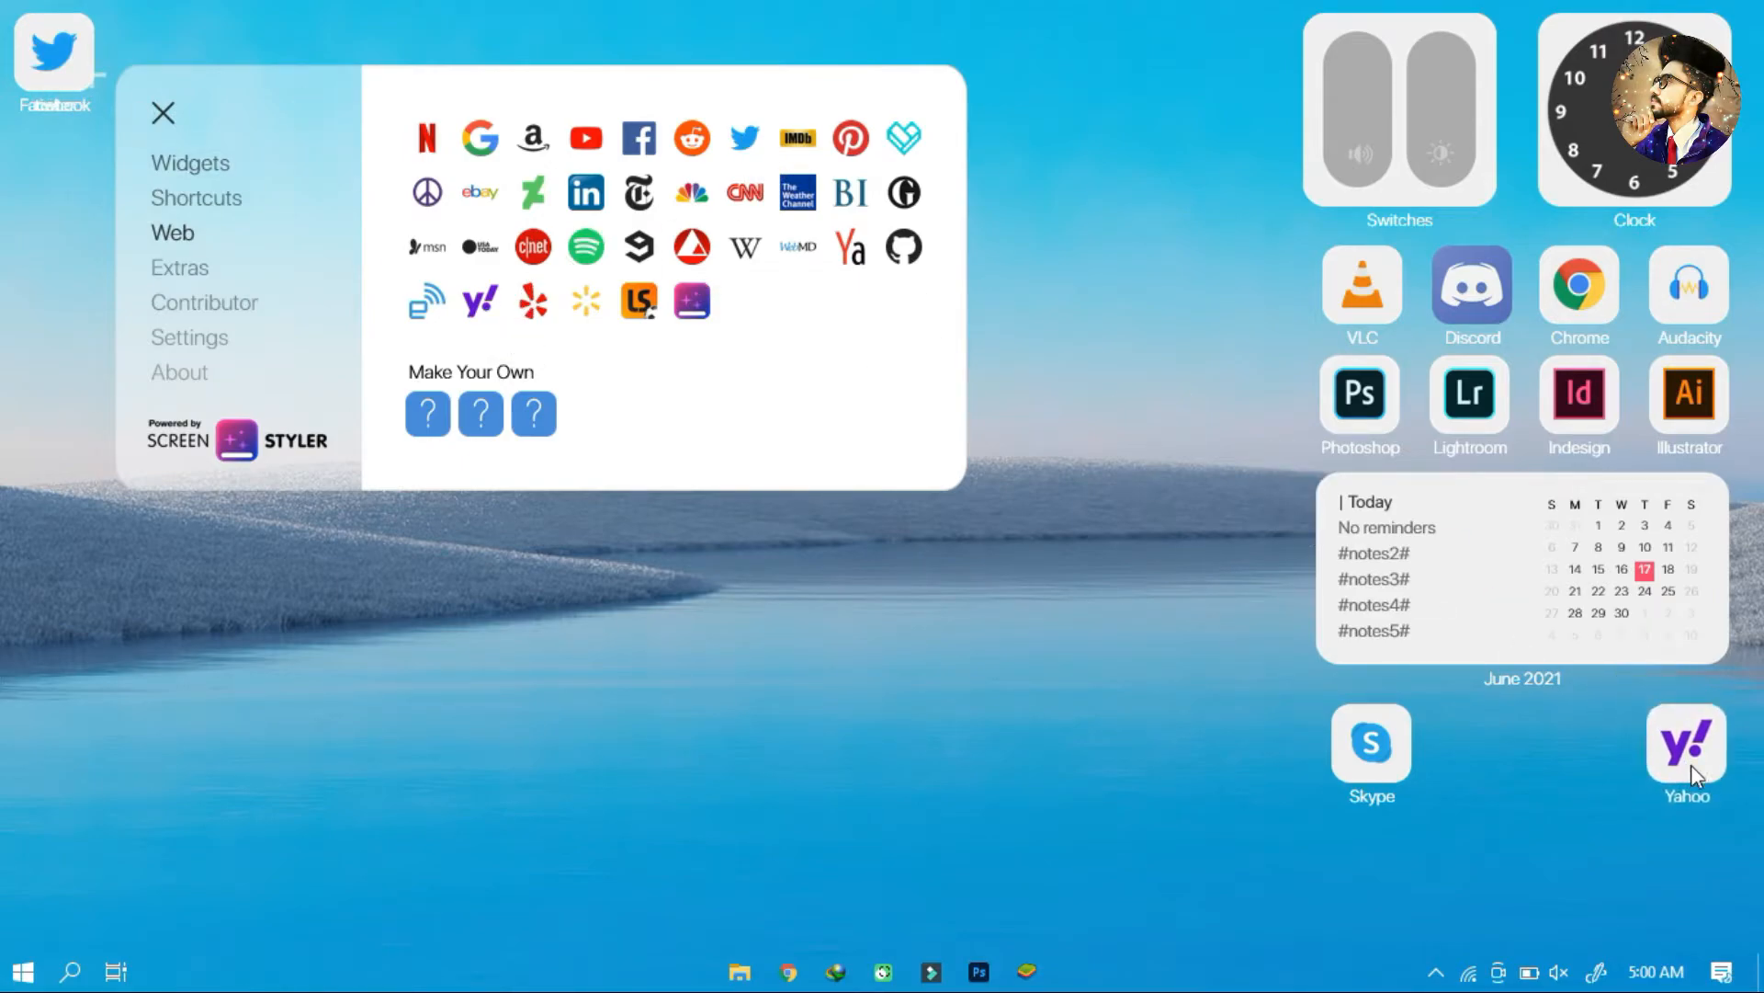
left_click_drag(1678, 800, 1678, 772)
left_click_drag(46, 66, 1476, 753)
left_click_drag(42, 91, 1579, 780)
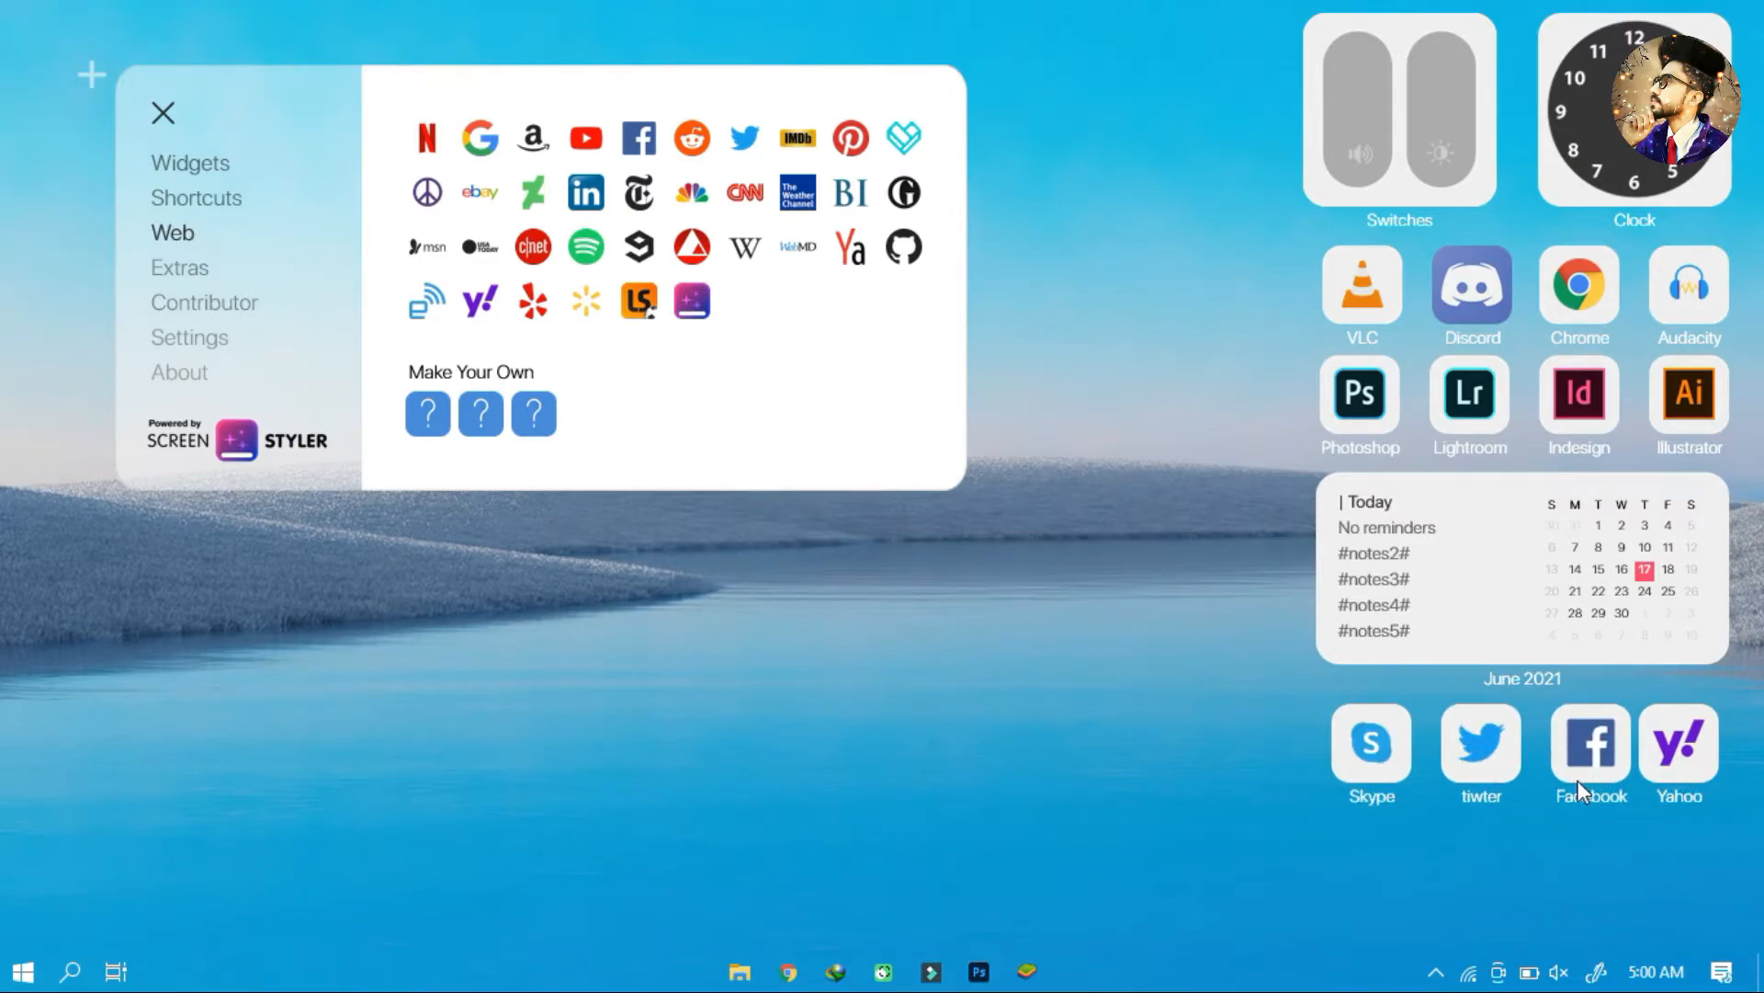
Step: Try out the clock-and-news extra on the desktop and unload its ClockNews skin again
left_click(179, 274)
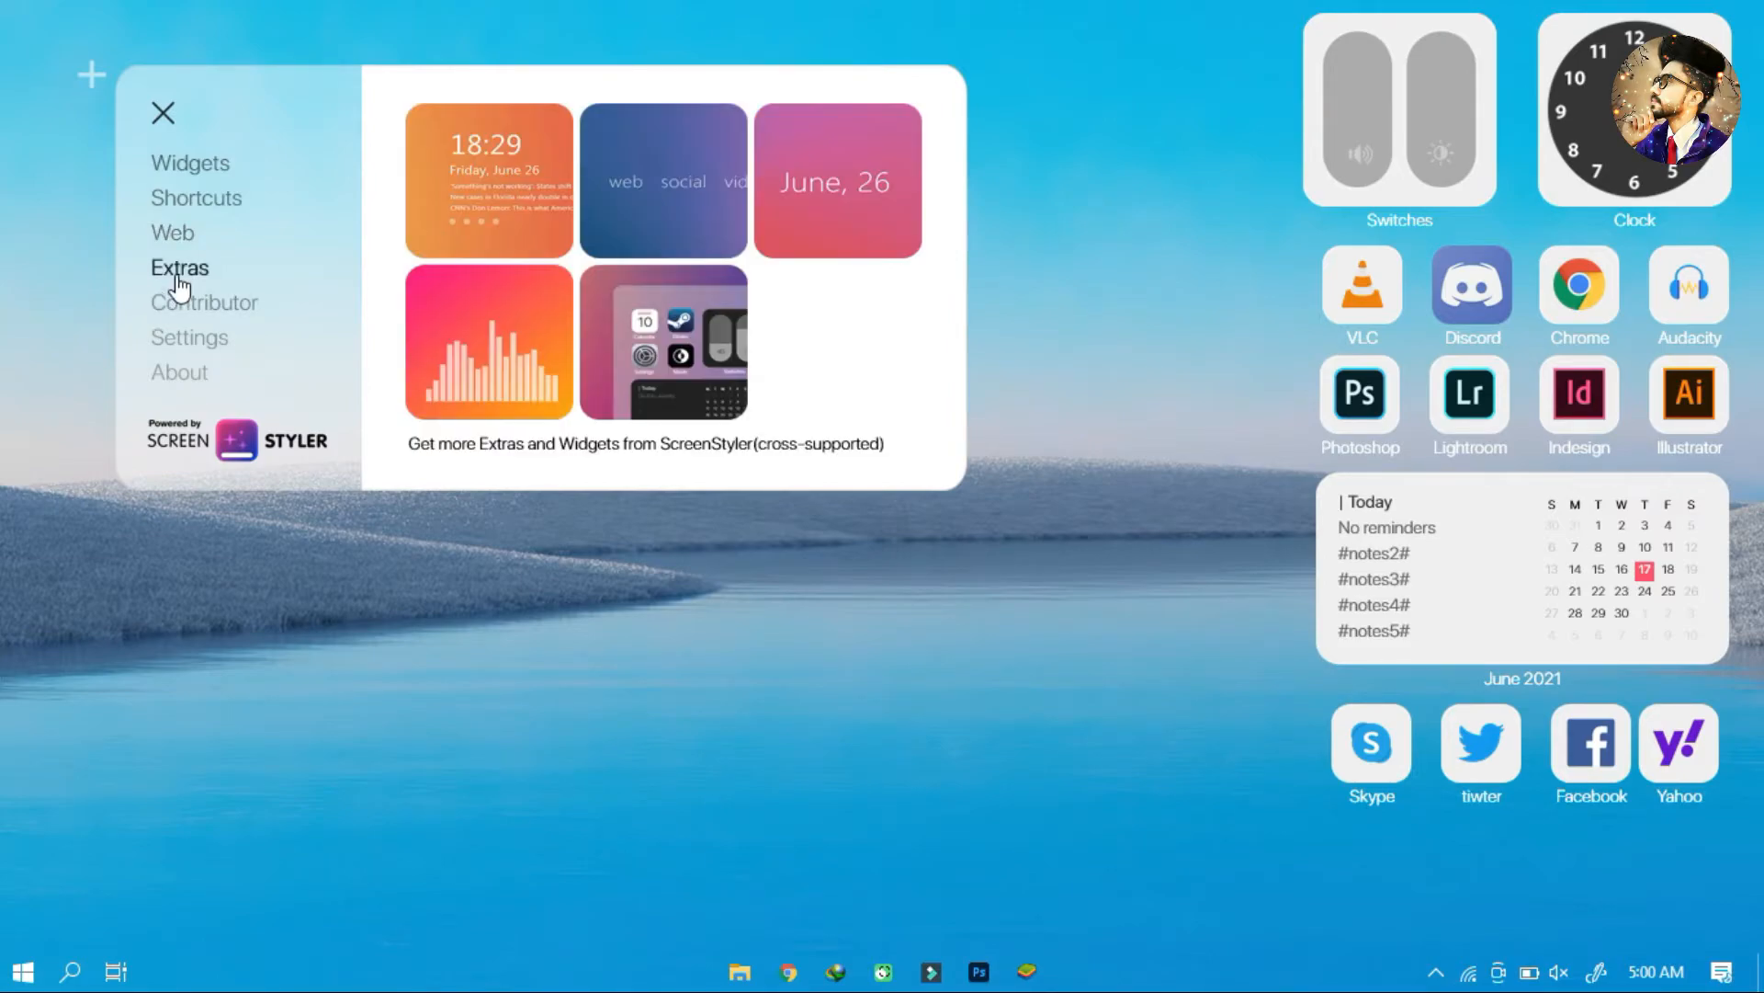
left_click(496, 207)
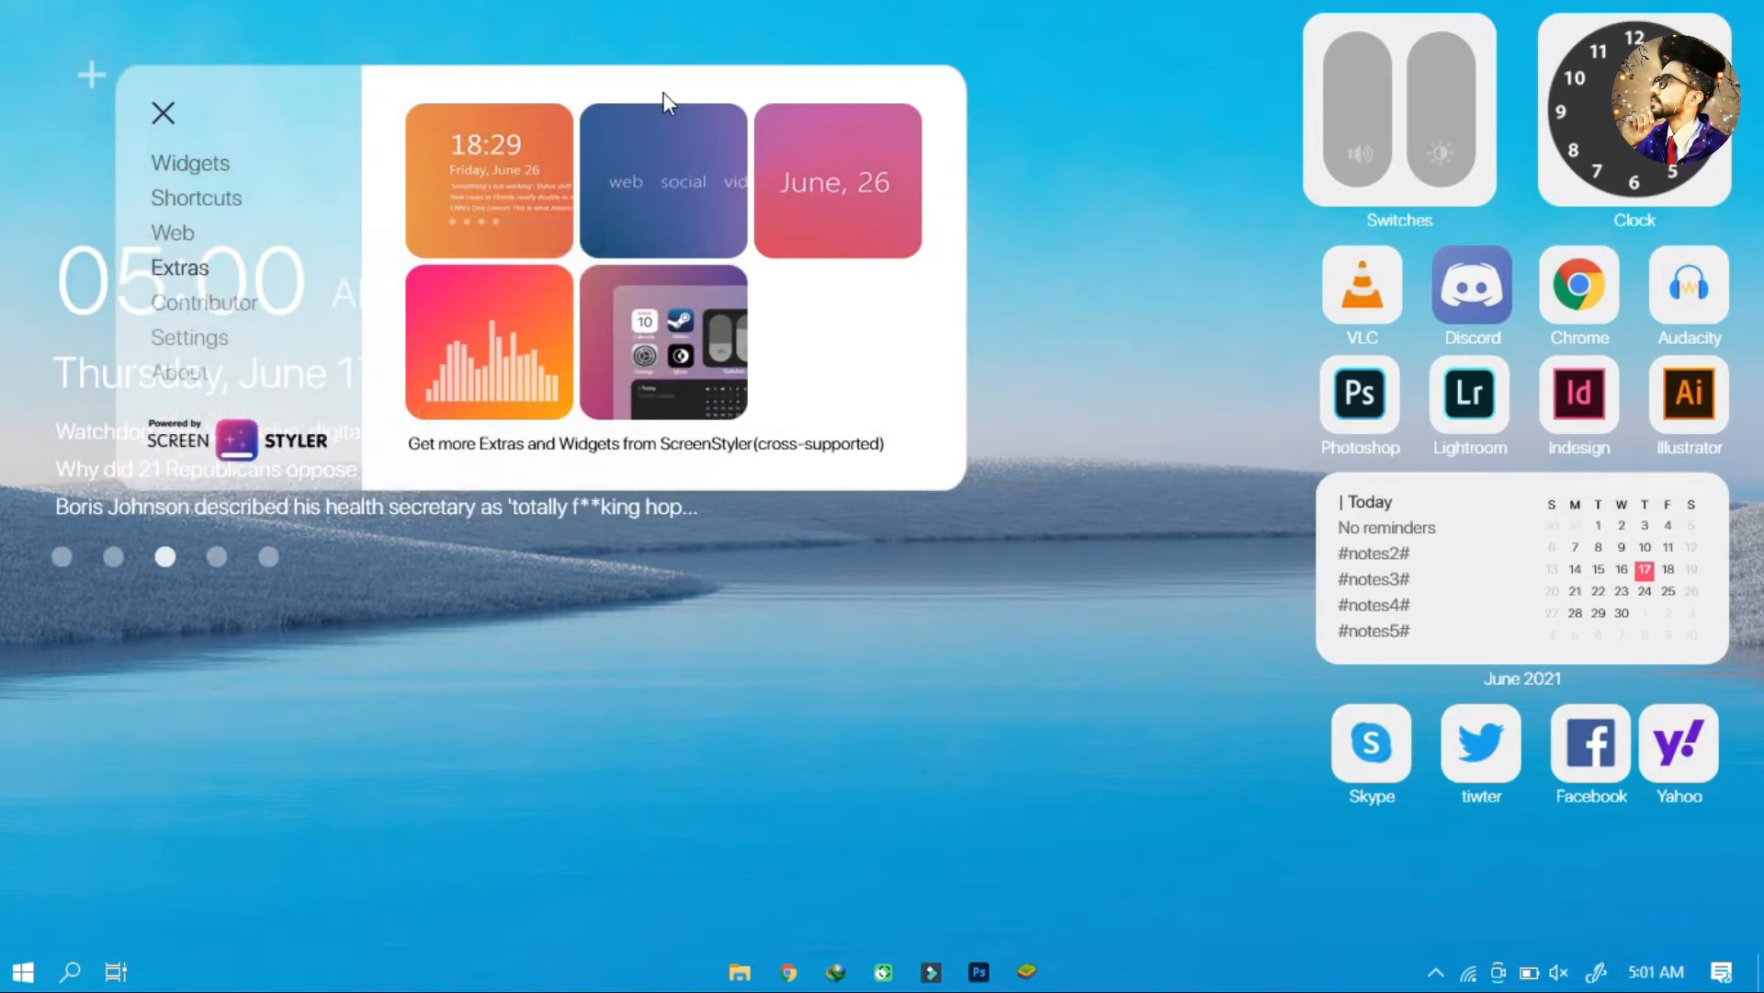
left_click_drag(661, 92, 1432, 346)
left_click_drag(423, 452, 385, 274)
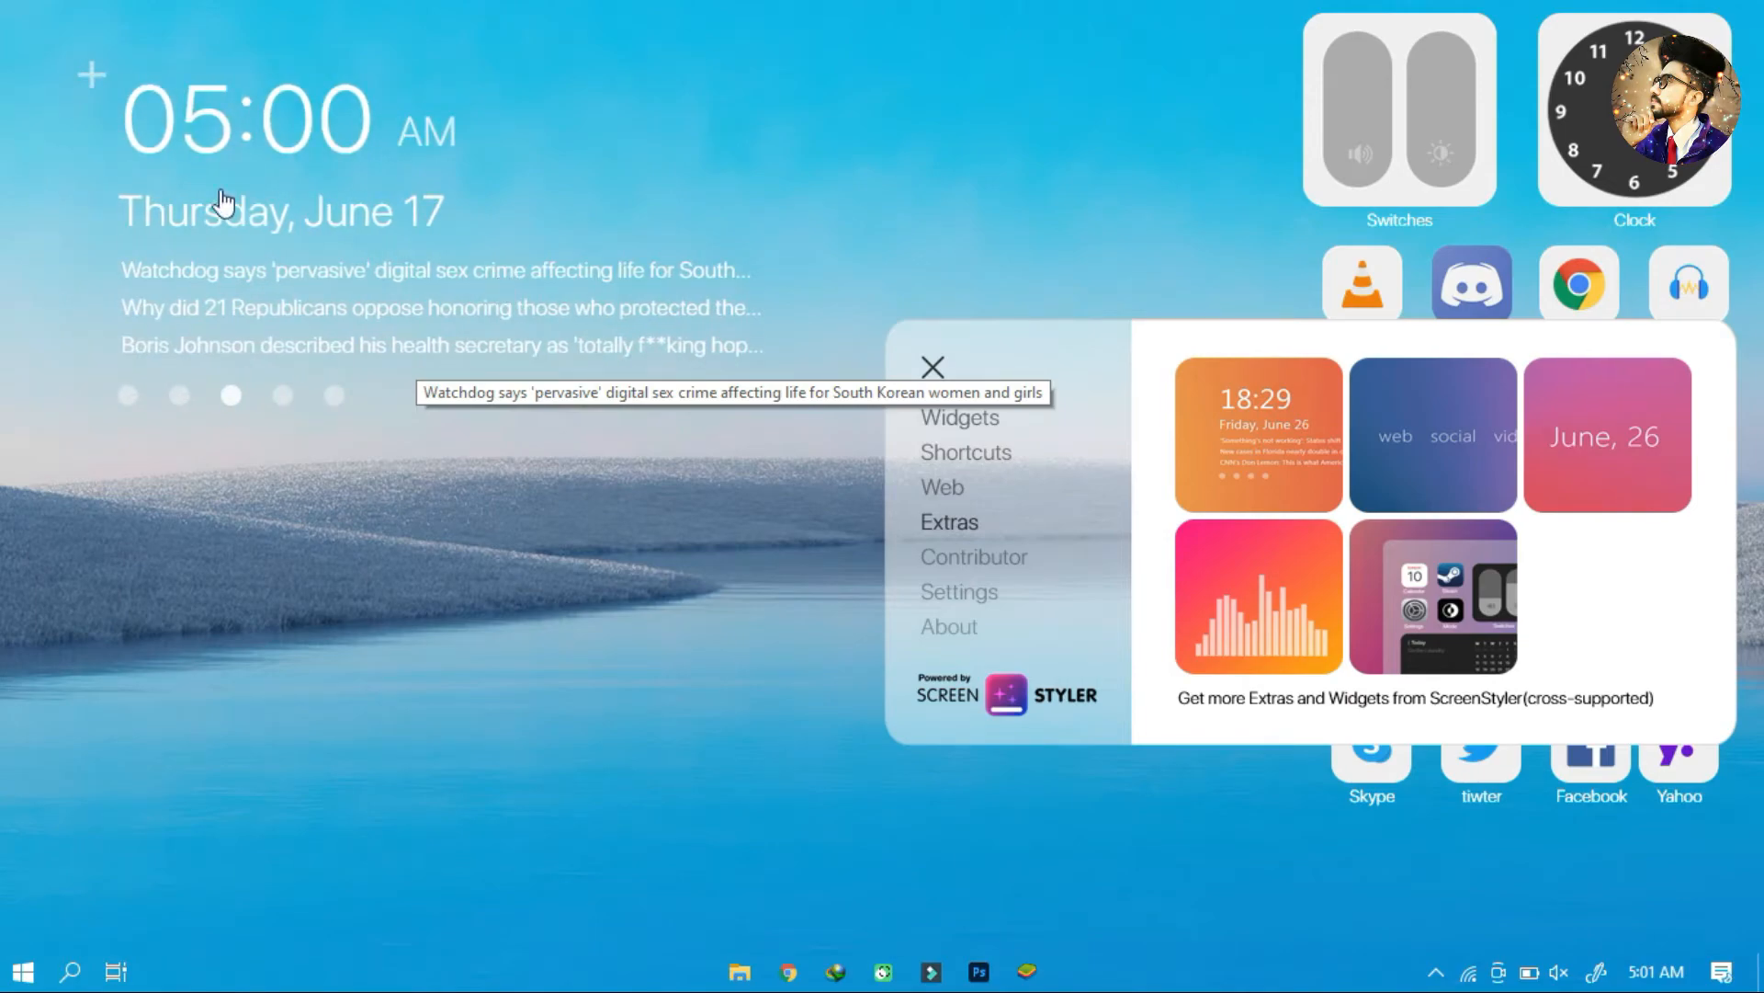
right_click(92, 71)
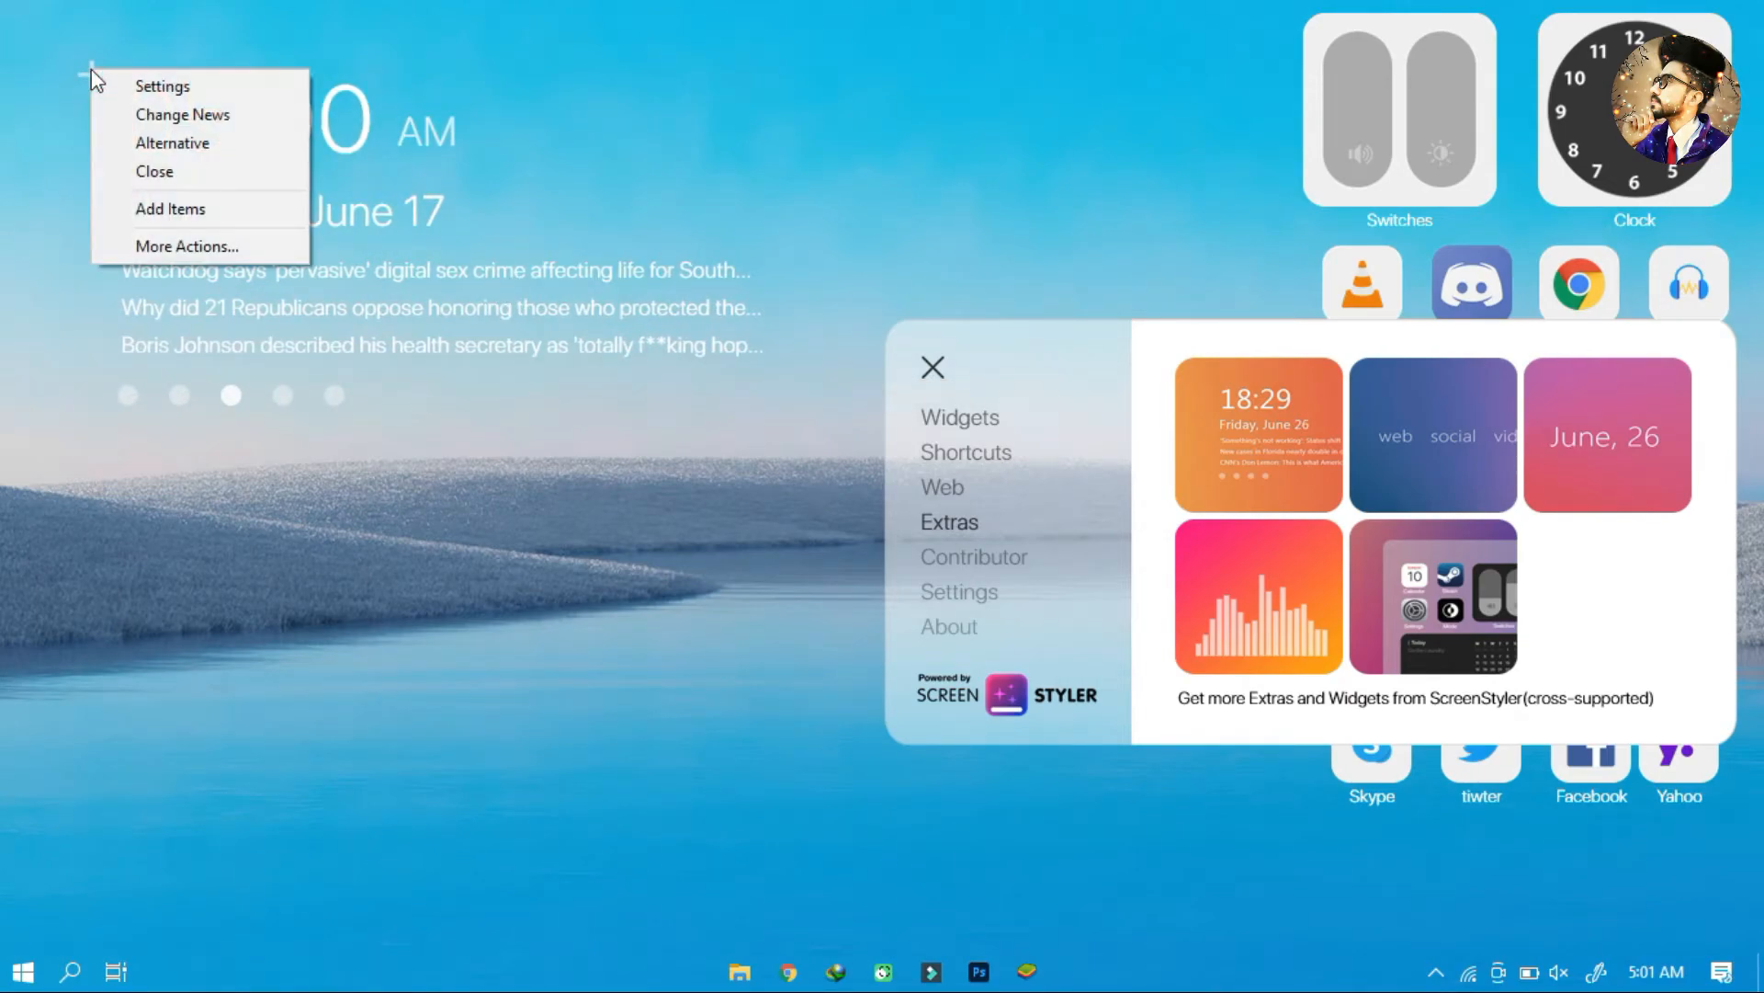
left_click(153, 245)
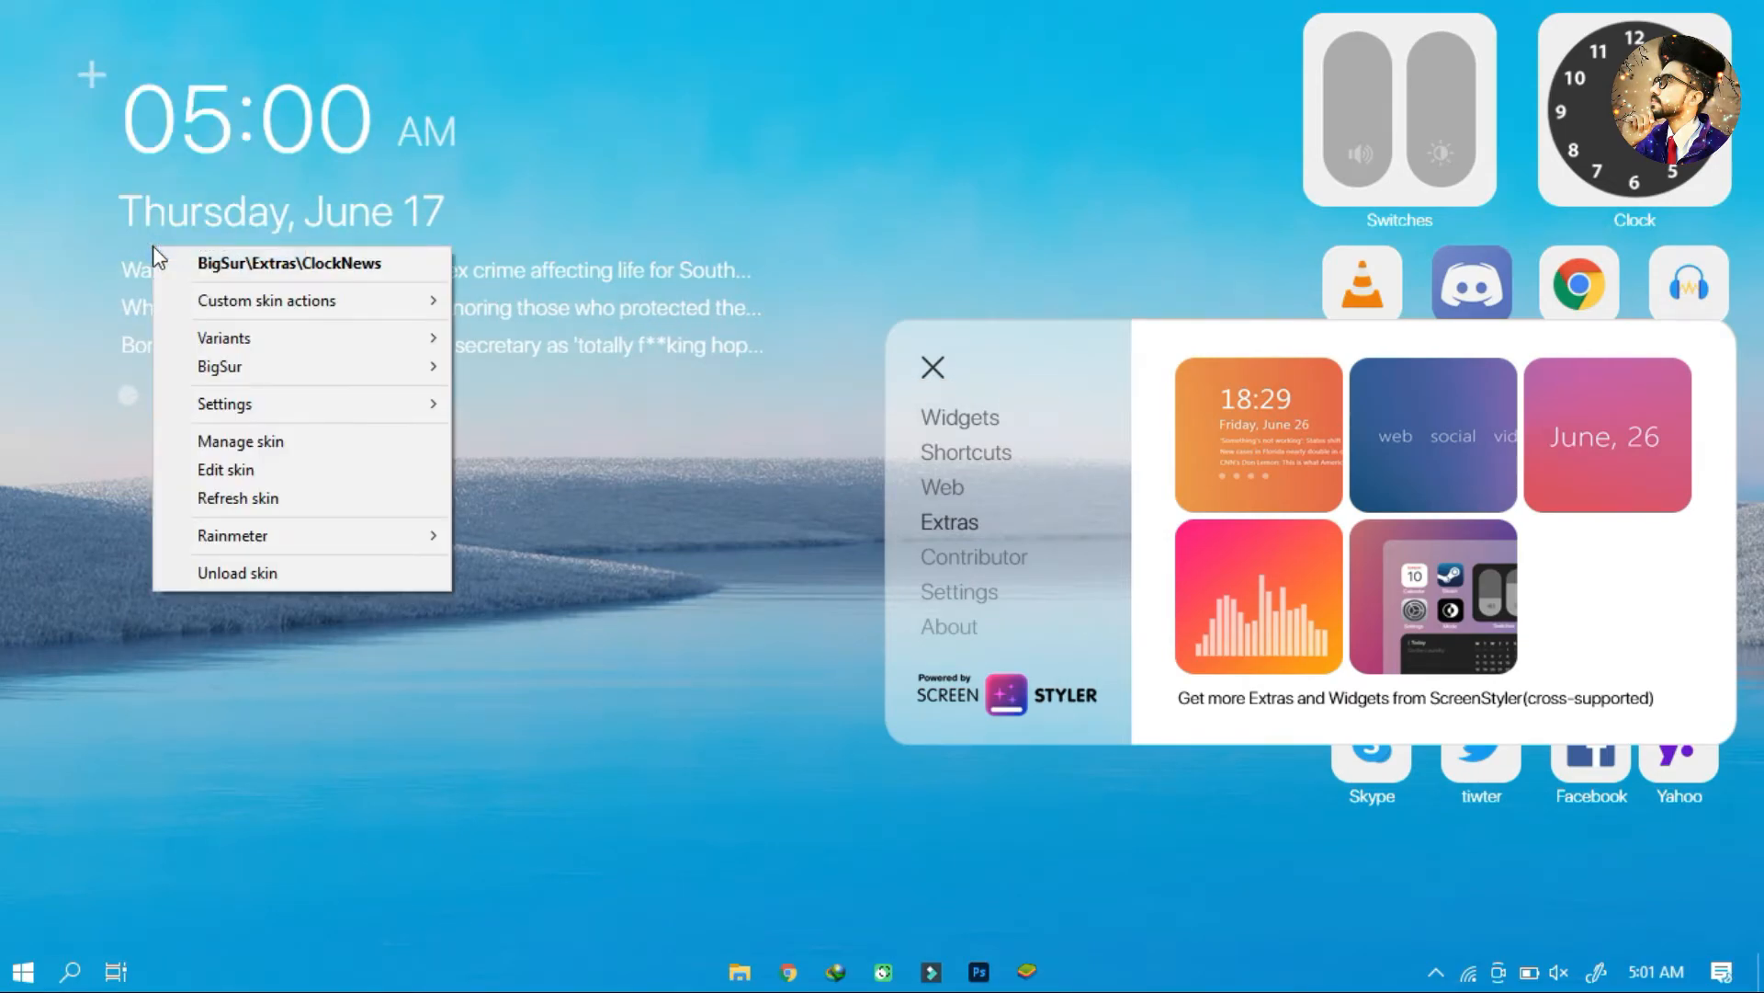
left_click(259, 574)
Step: Unload the BigSur skin that shows the plus sign on the desktop
right_click(99, 81)
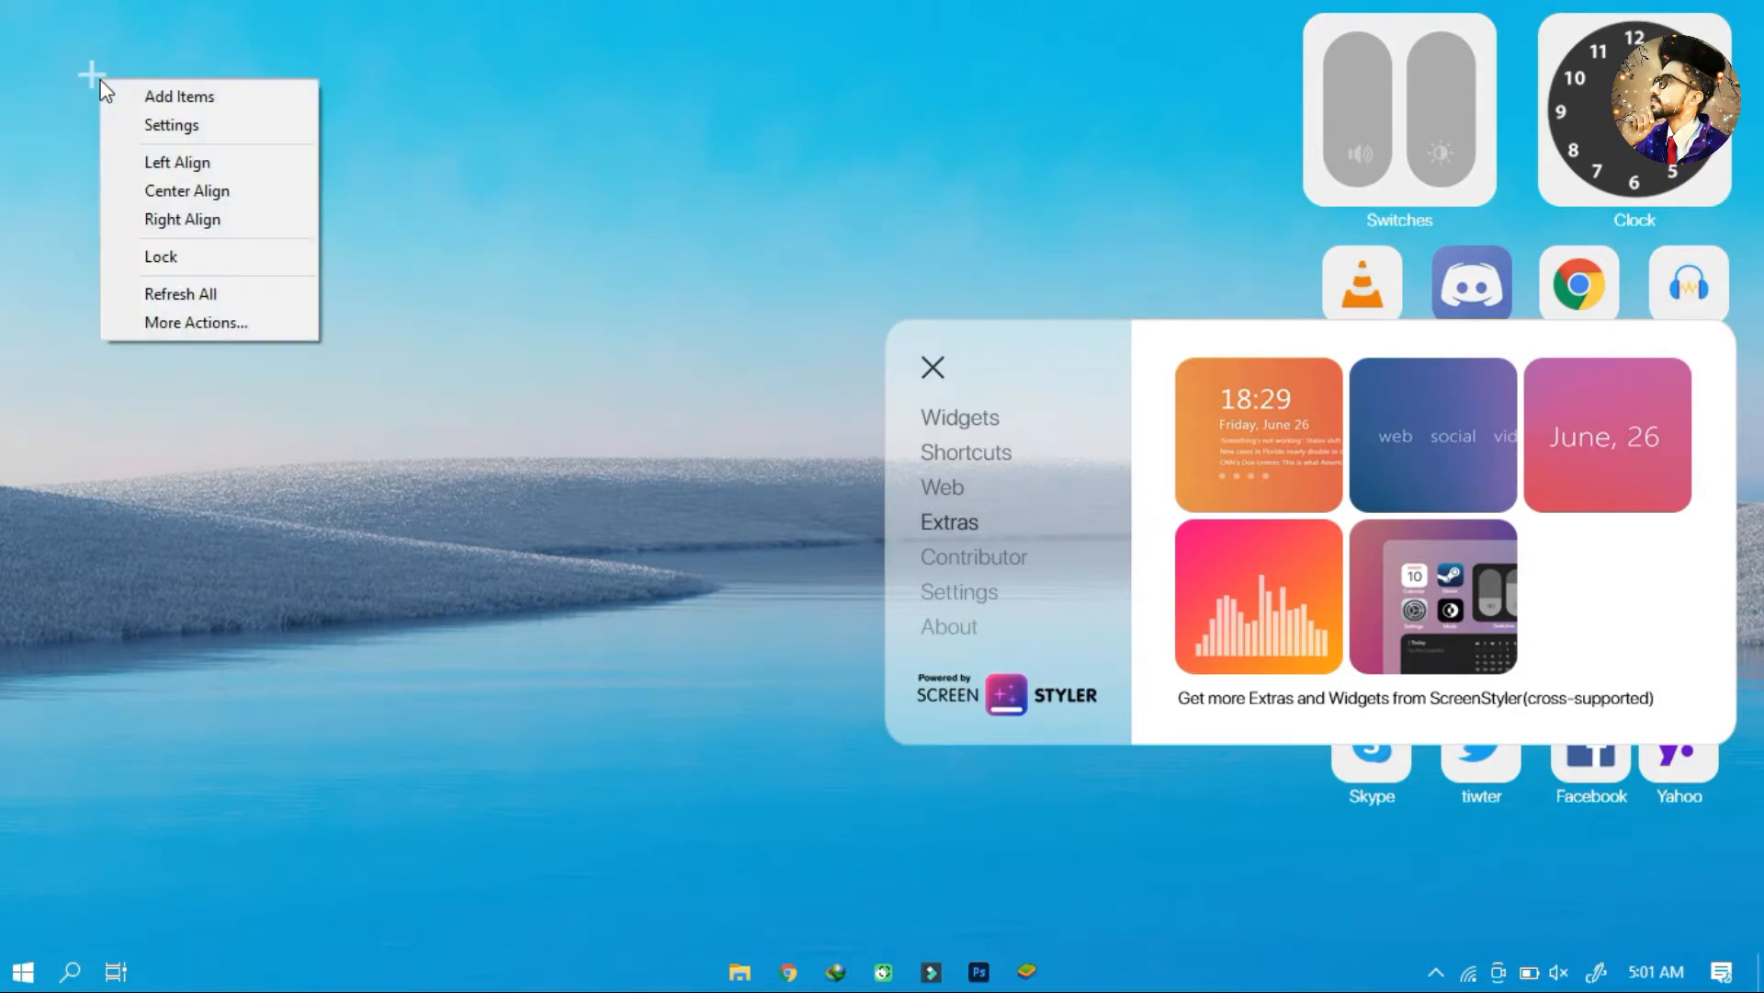
left_click(200, 322)
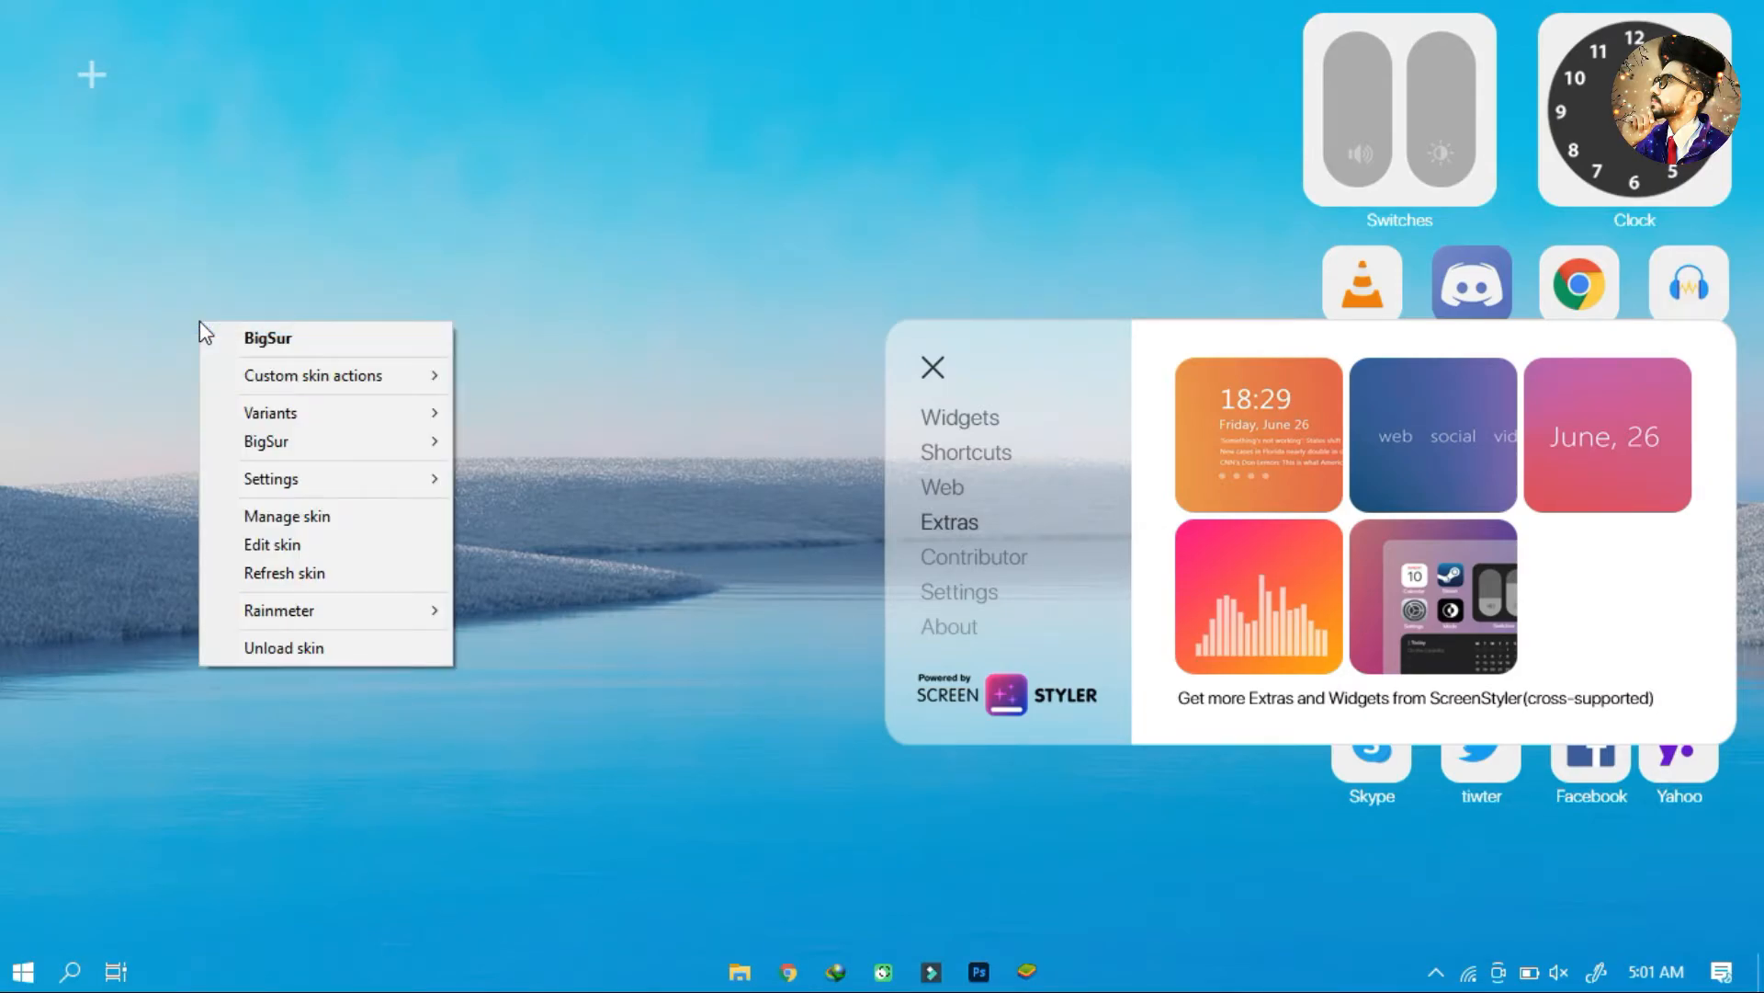
left_click(298, 651)
Step: Add the clock-and-news extra and place it in the desktop's upper-left corner
left_click_drag(1162, 344, 968, 132)
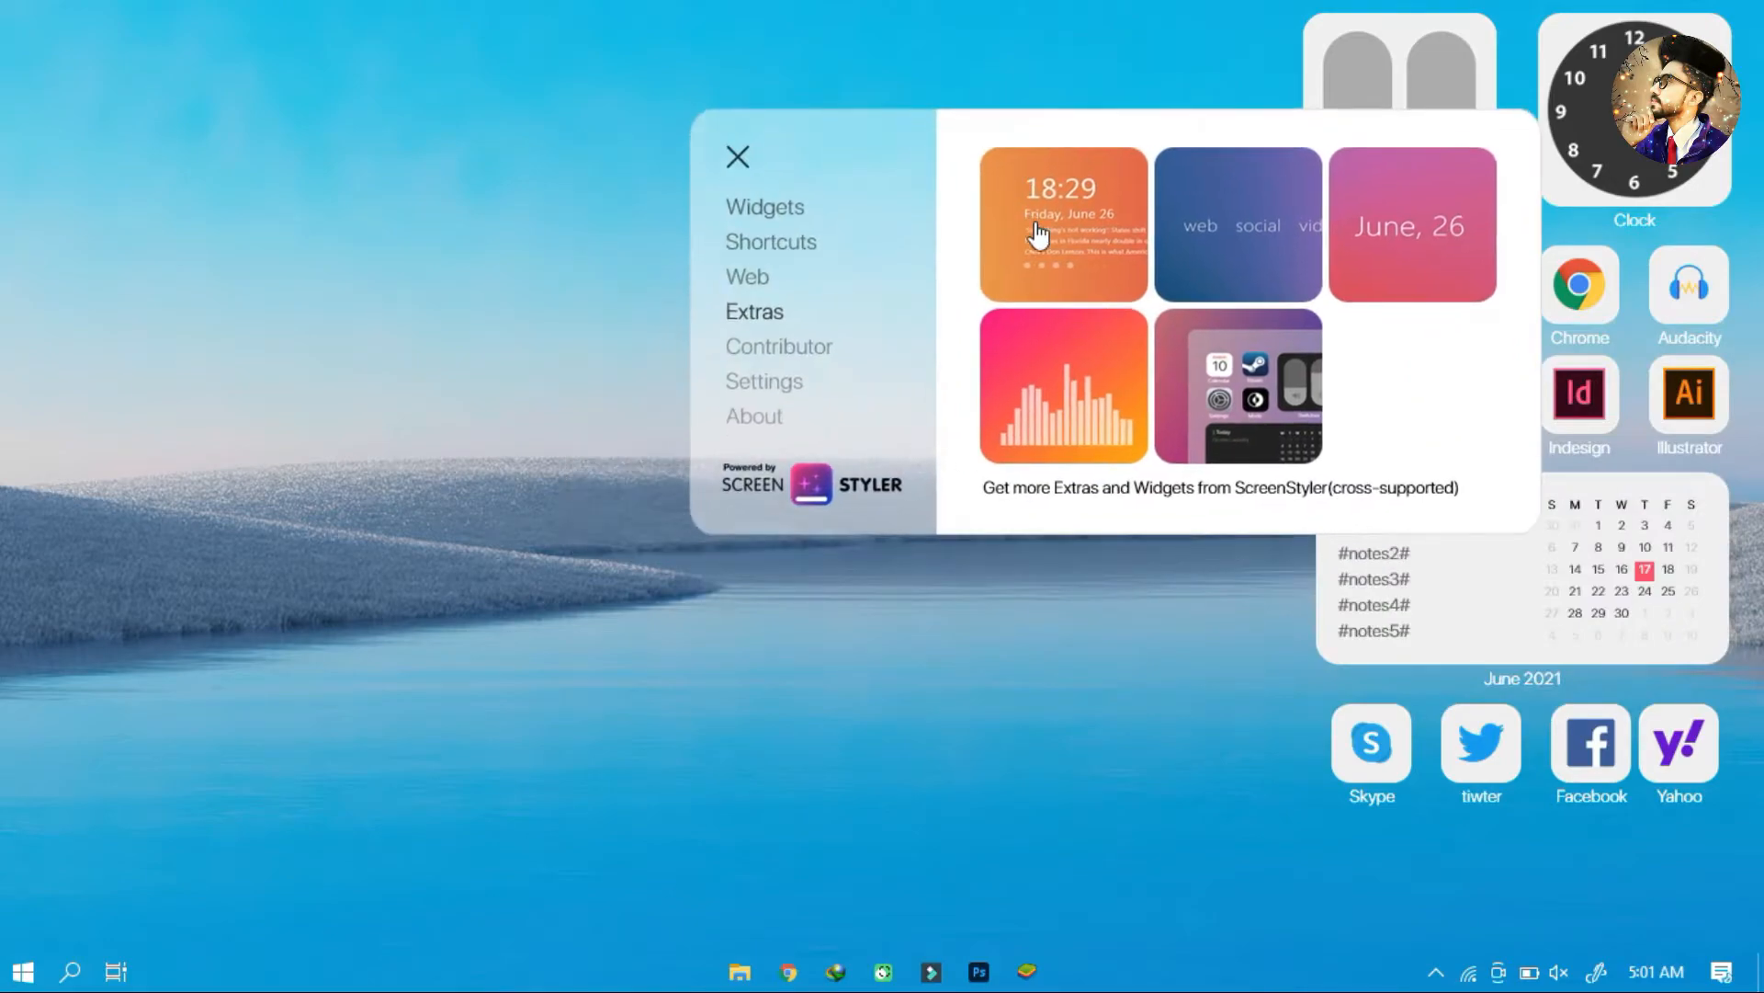
left_click(1029, 230)
left_click_drag(262, 273, 184, 223)
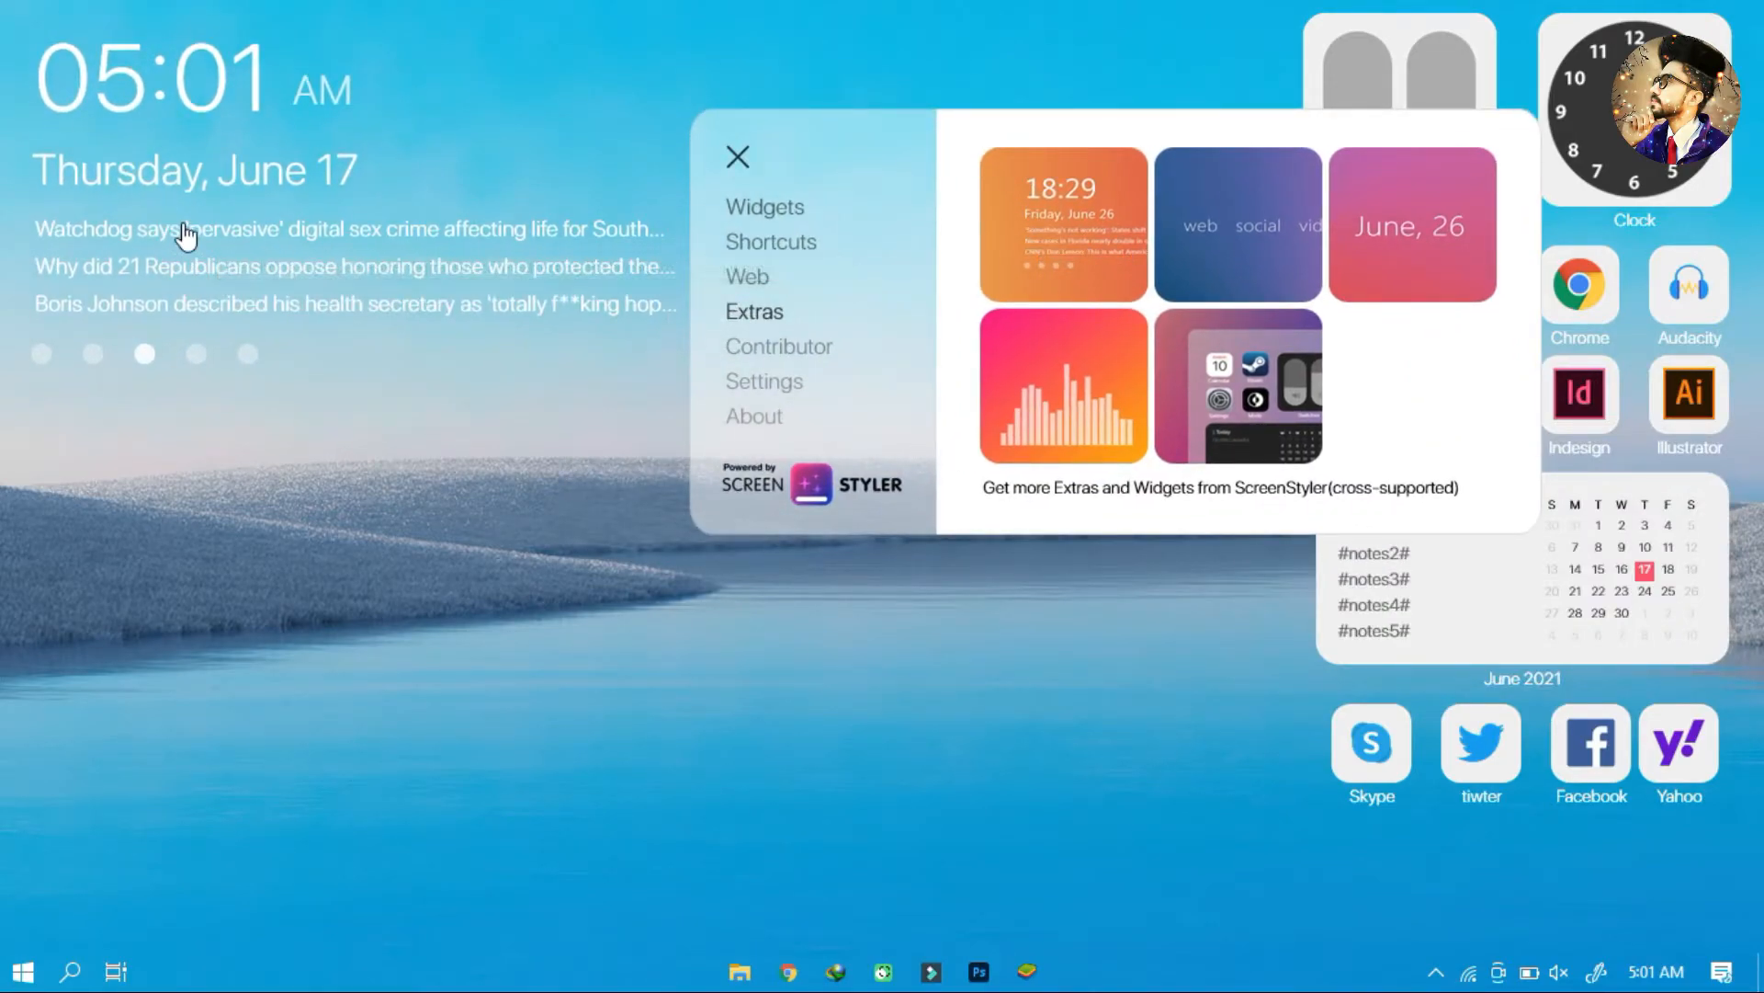
Step: Add the date extra, place it in the desktop's lower-left corner just above the taskbar, and close the widget picker
left_click(1429, 225)
left_click_drag(579, 79, 493, 433)
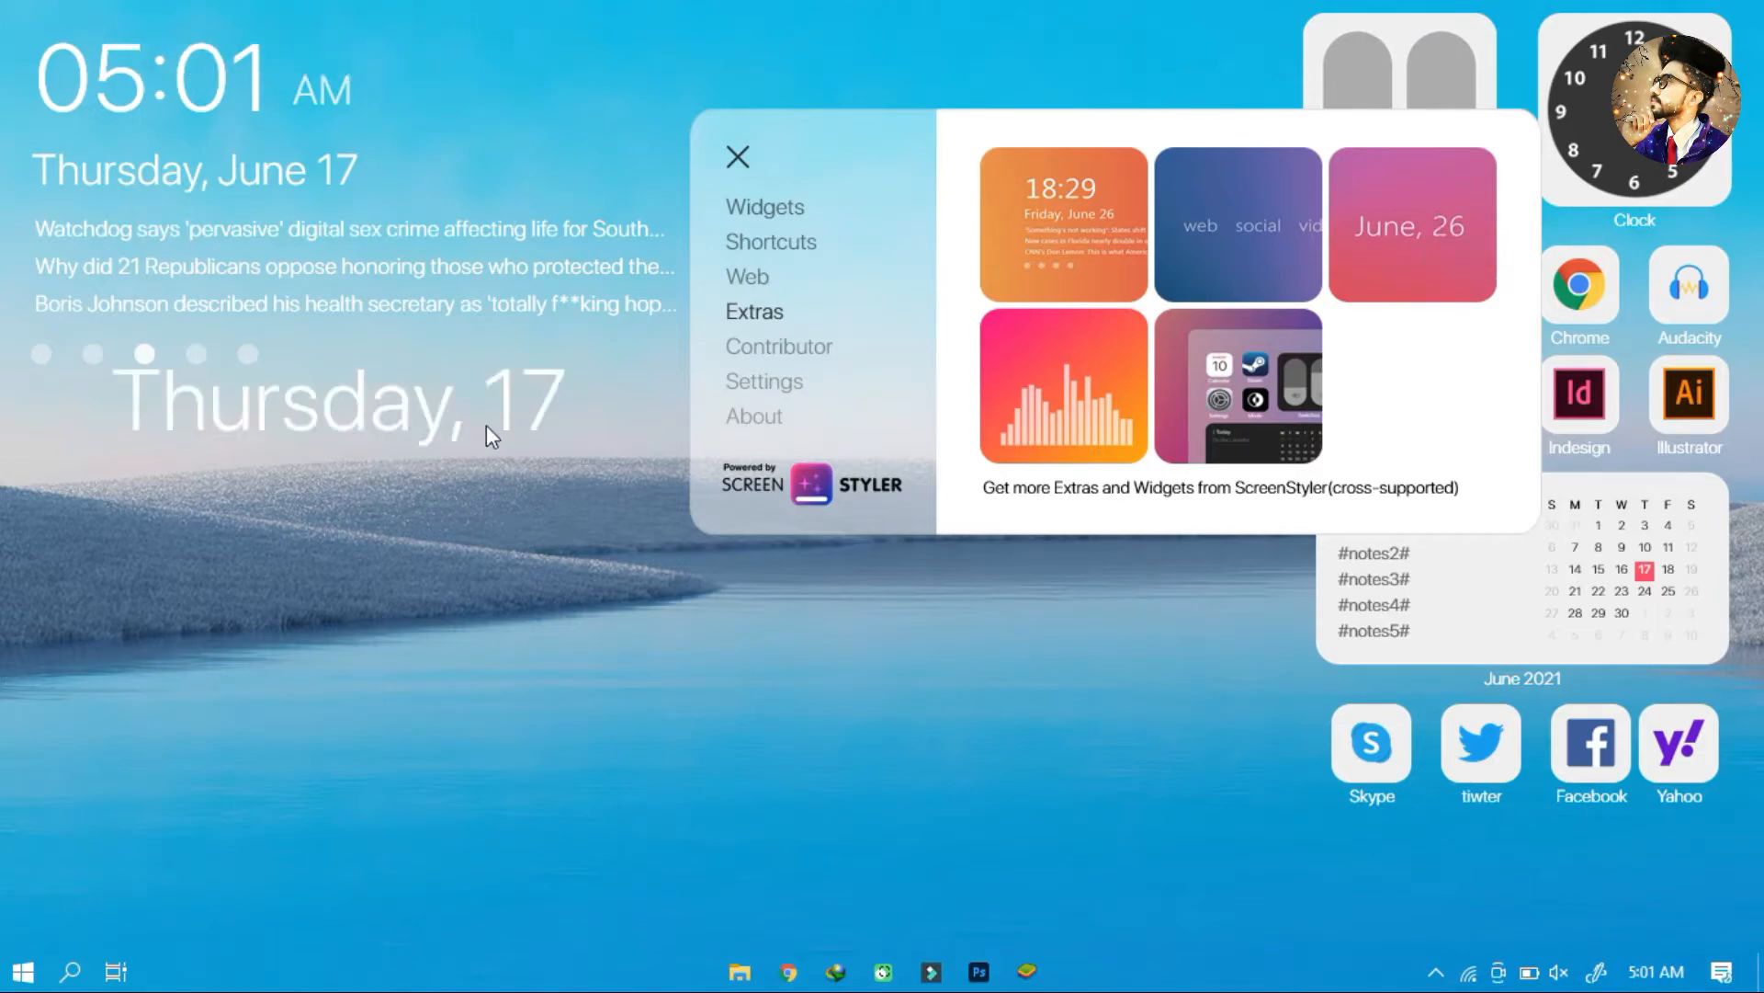
left_click_drag(371, 417, 211, 874)
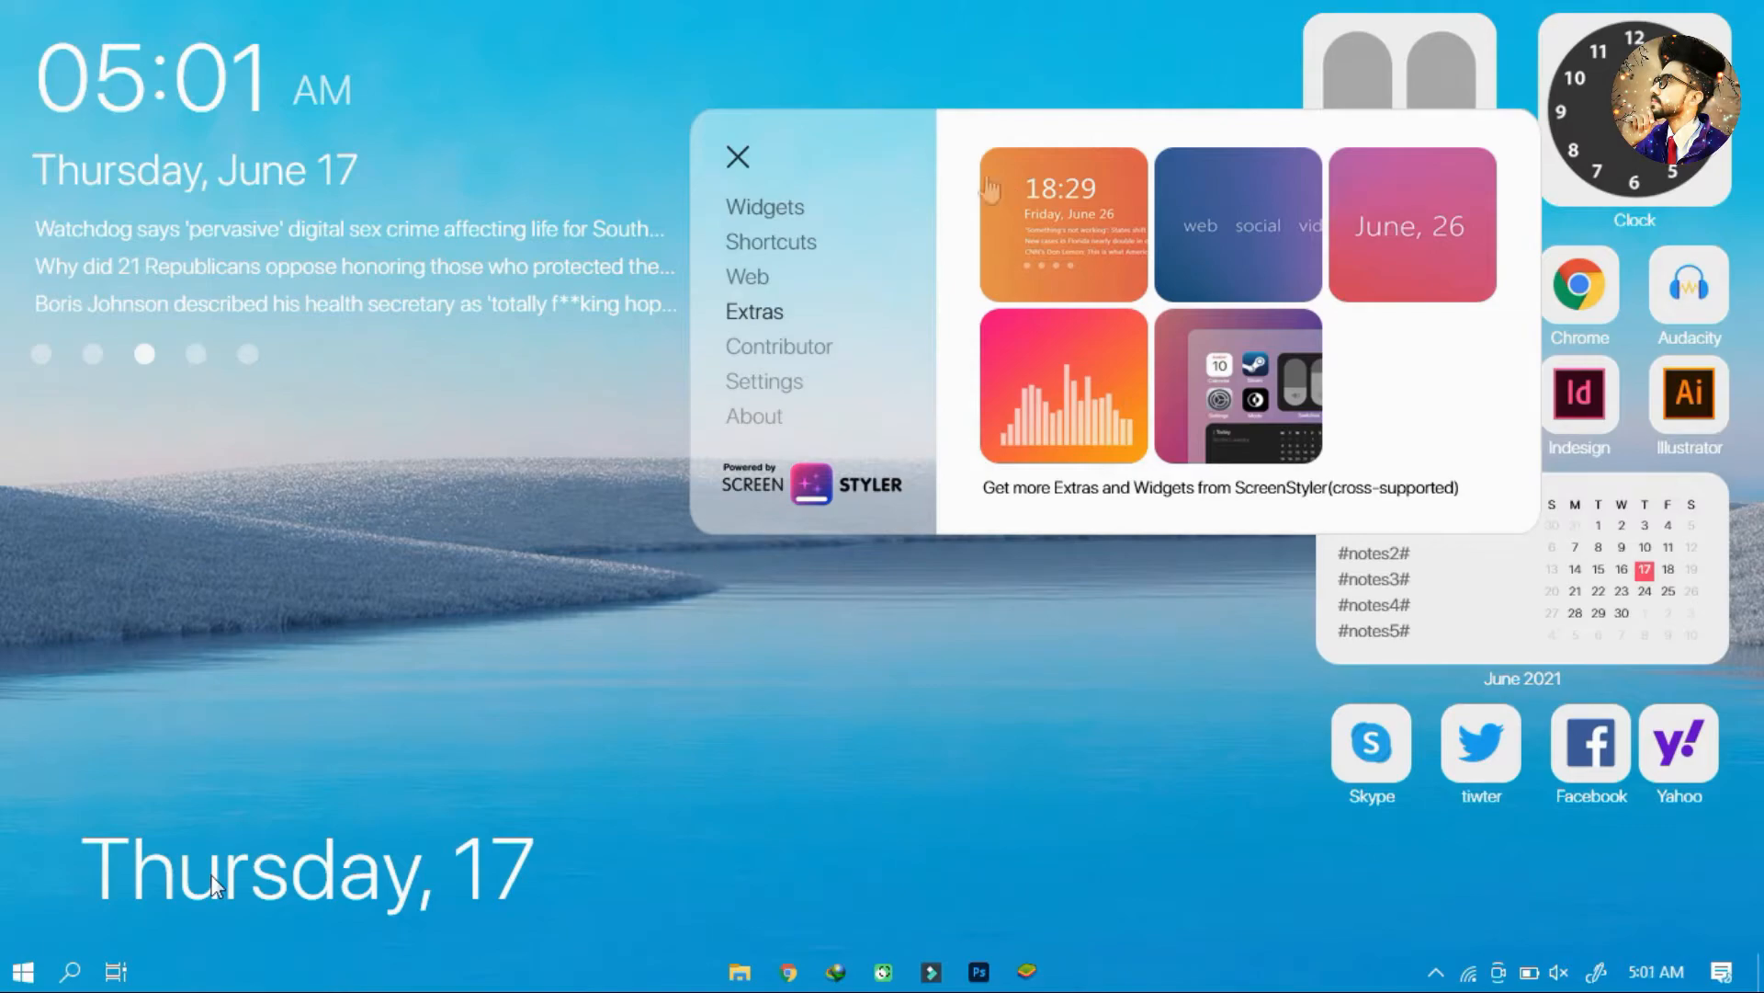
left_click(738, 156)
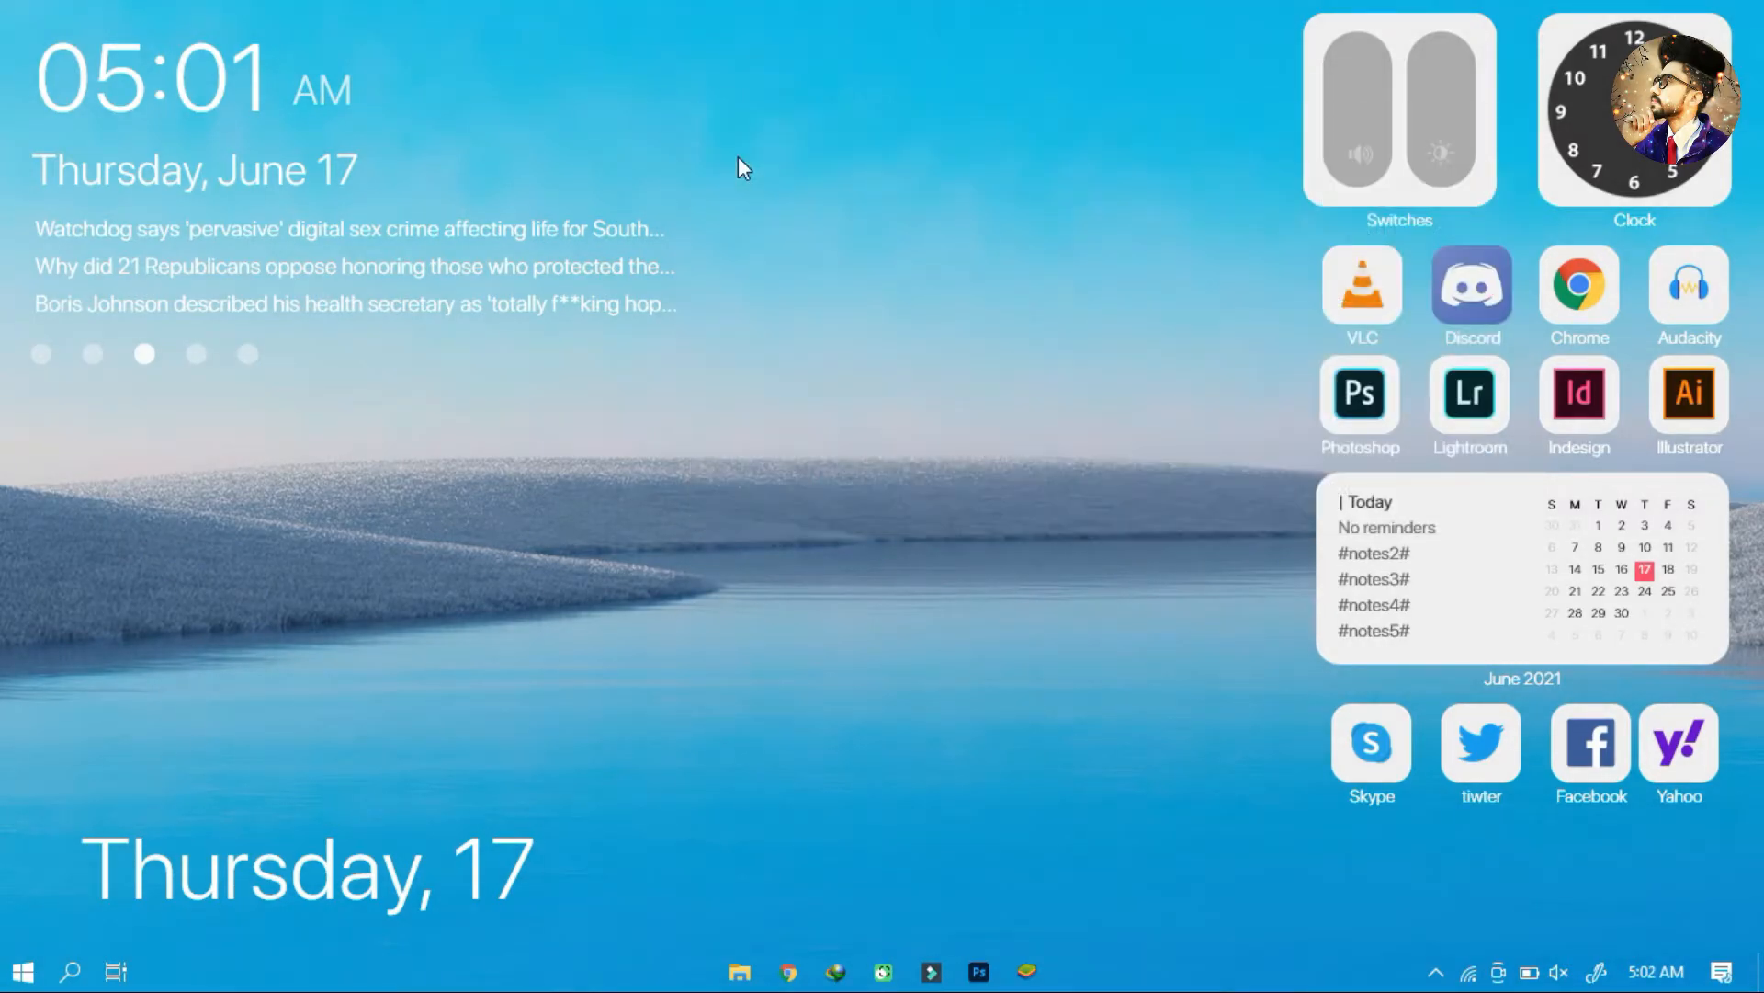
Step: Realign the Switches, Clock, calendar and shortcuts along the desktop's right edge so their rows no longer overlap
left_click_drag(1398, 127, 1413, 156)
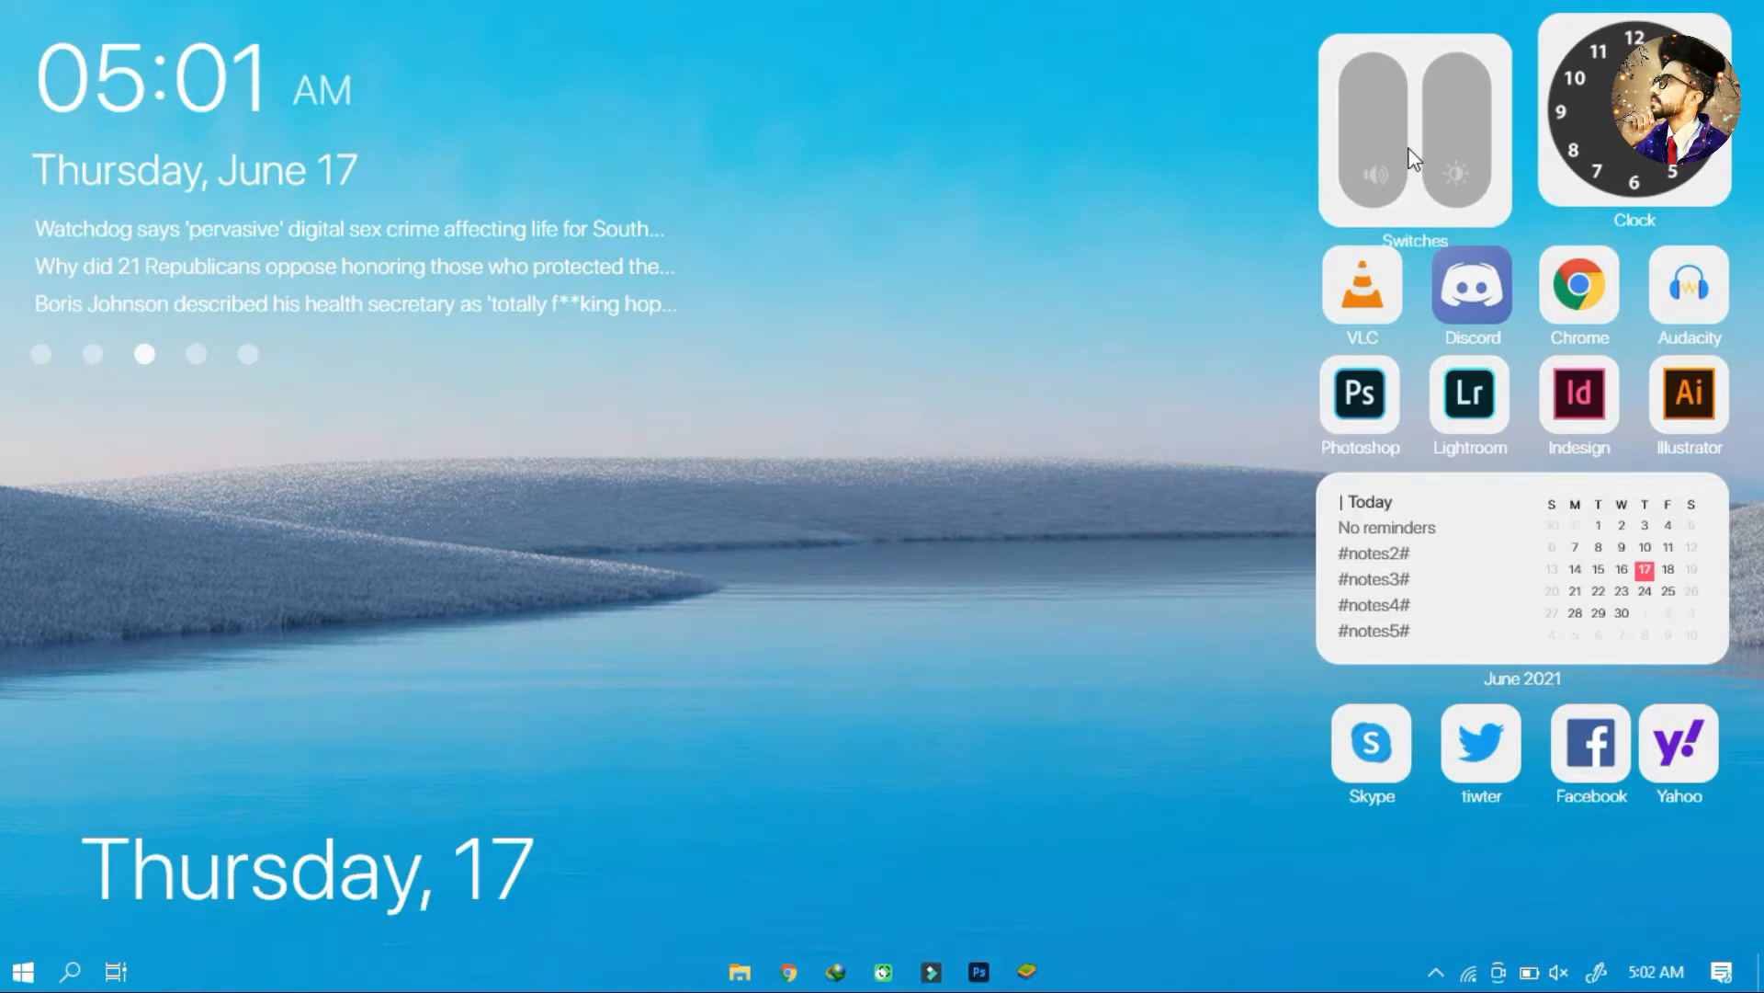
left_click_drag(1577, 168, 1558, 191)
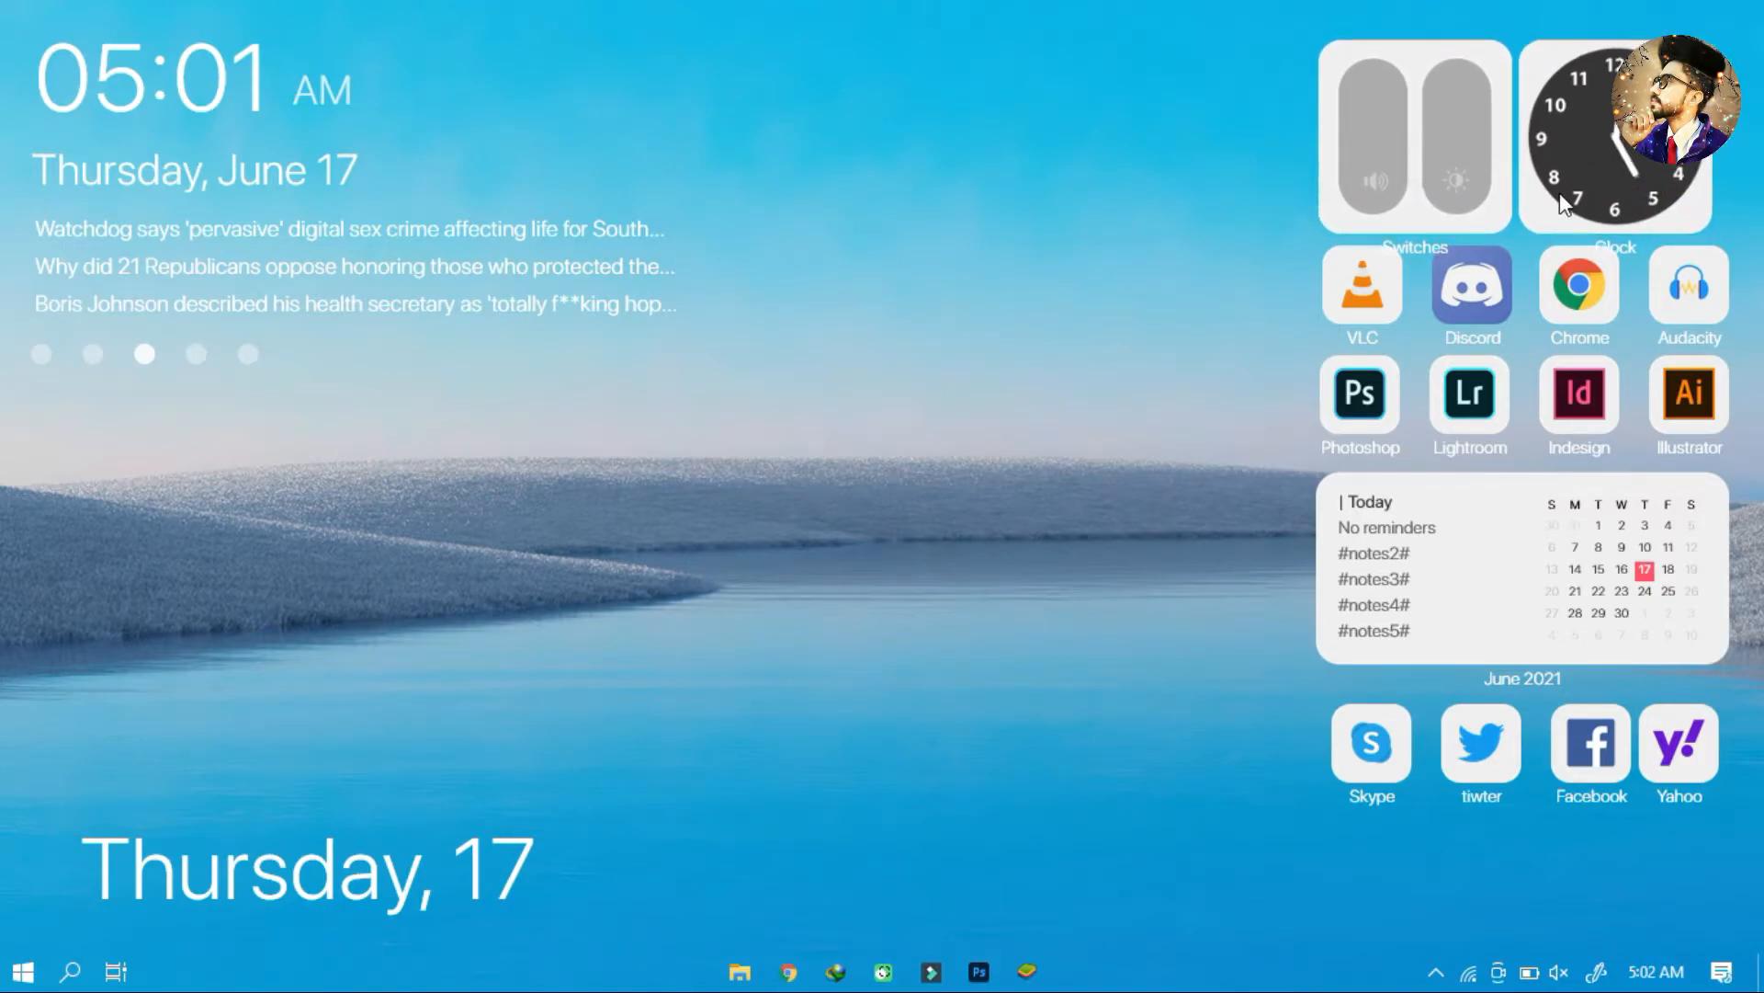
left_click_drag(1441, 594, 1461, 613)
left_click_drag(1368, 412, 1387, 430)
left_click_drag(1608, 410, 1707, 439)
left_click_drag(1681, 299, 1601, 294)
left_click_drag(1493, 283, 1403, 306)
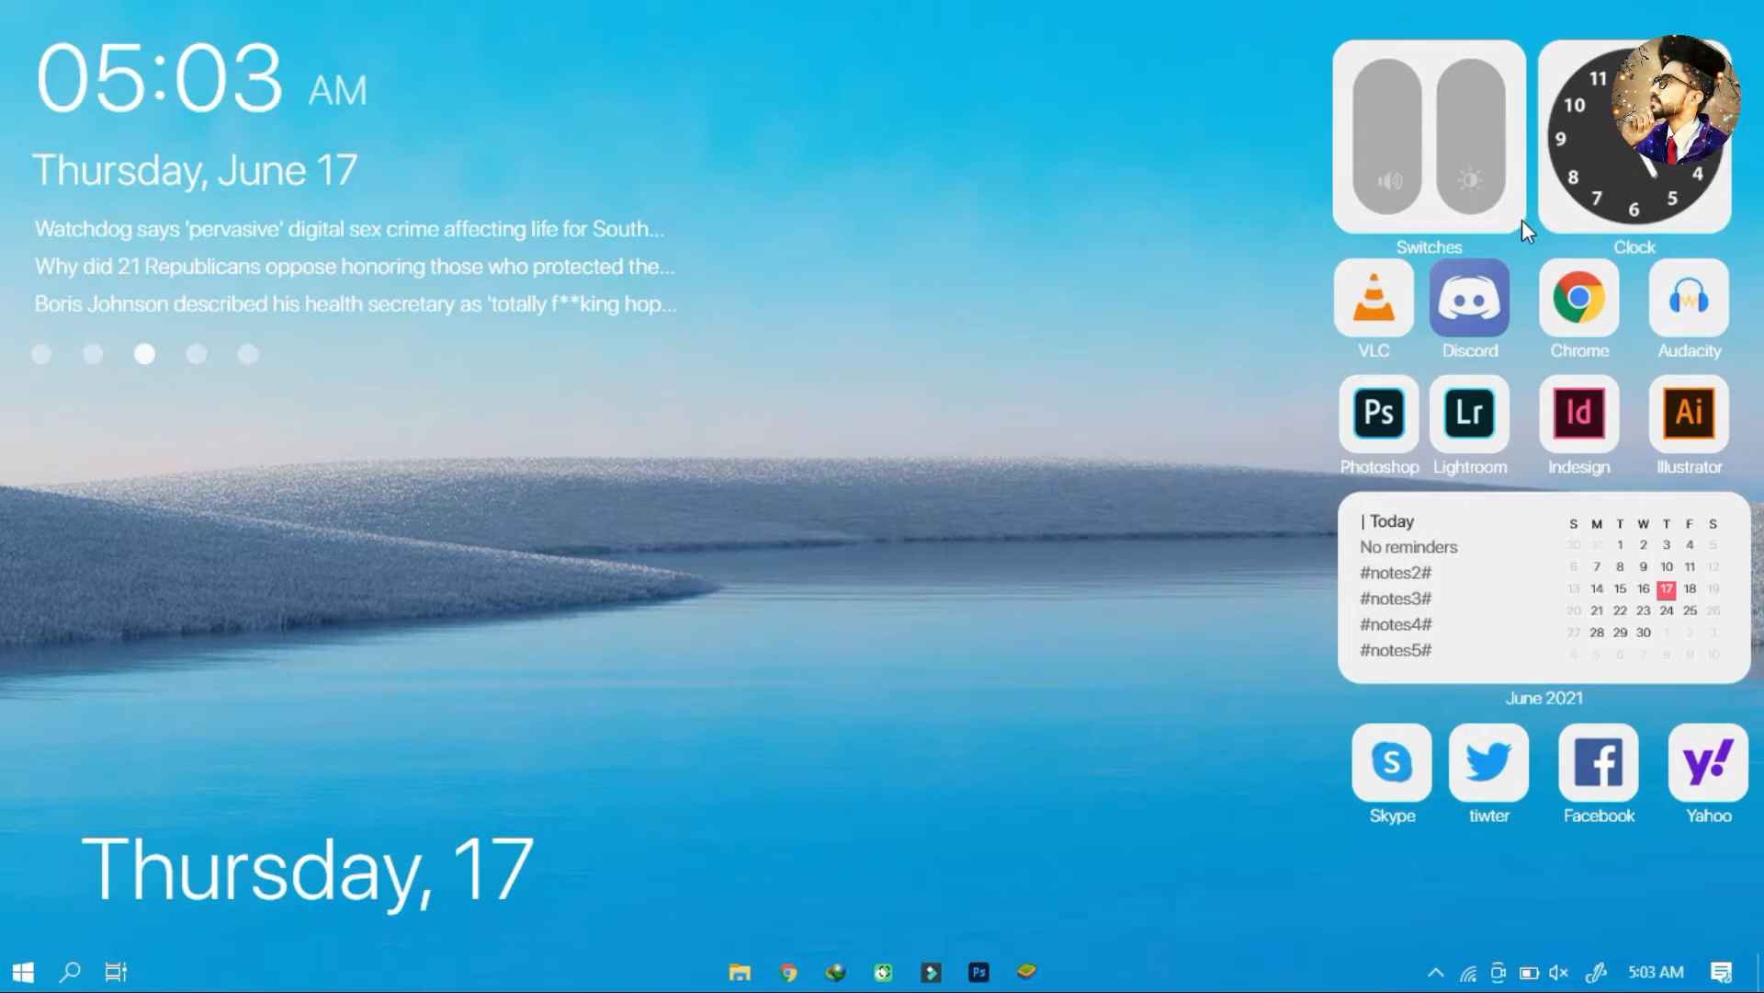
Step: Set the Switches widget's skin position to On desktop
right_click(1426, 180)
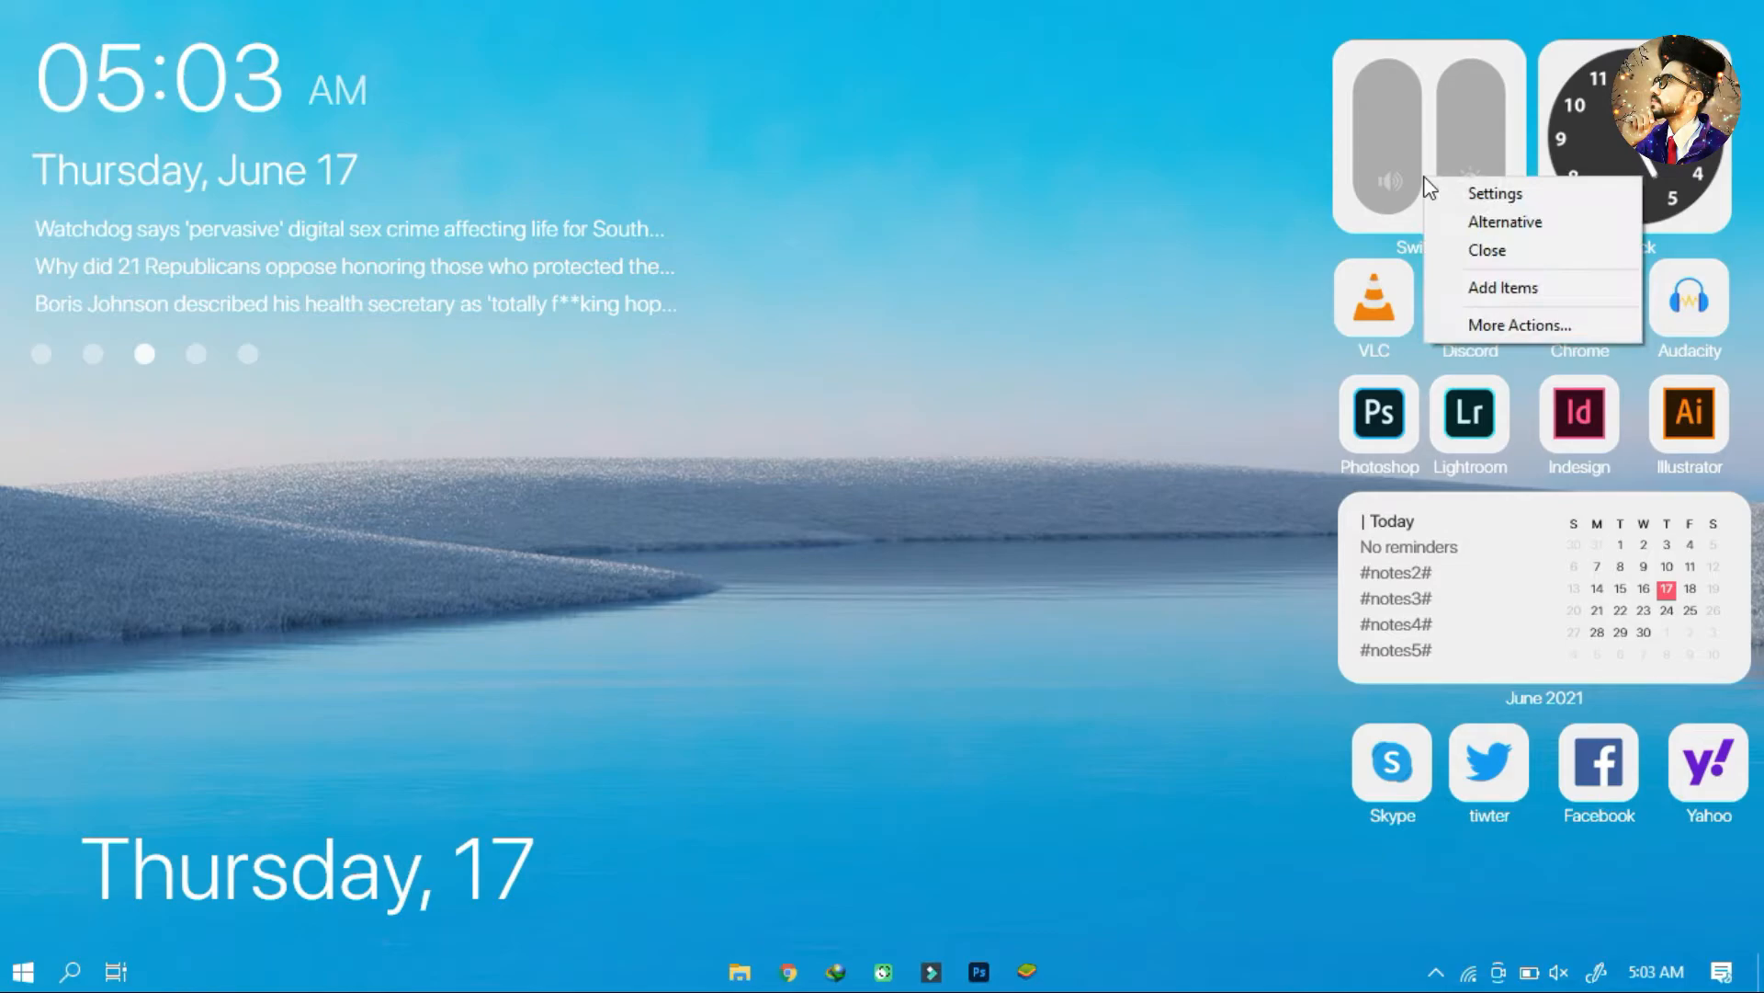
left_click(1474, 323)
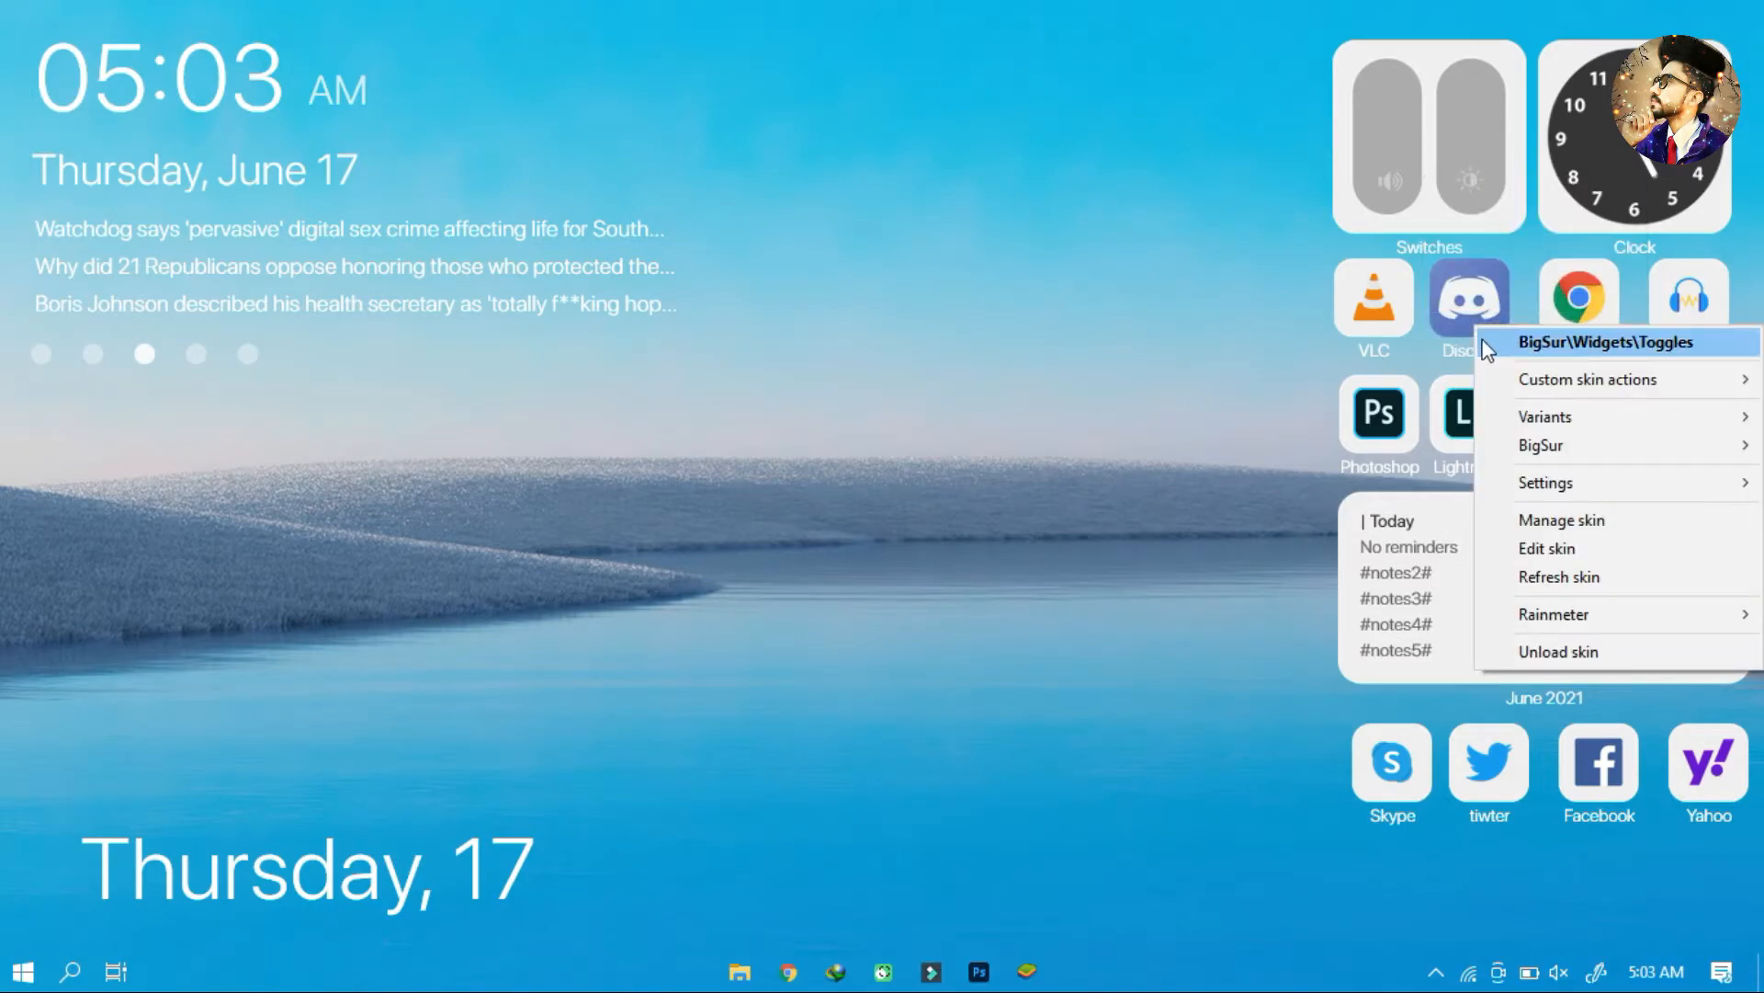
mouse_move(1545, 482)
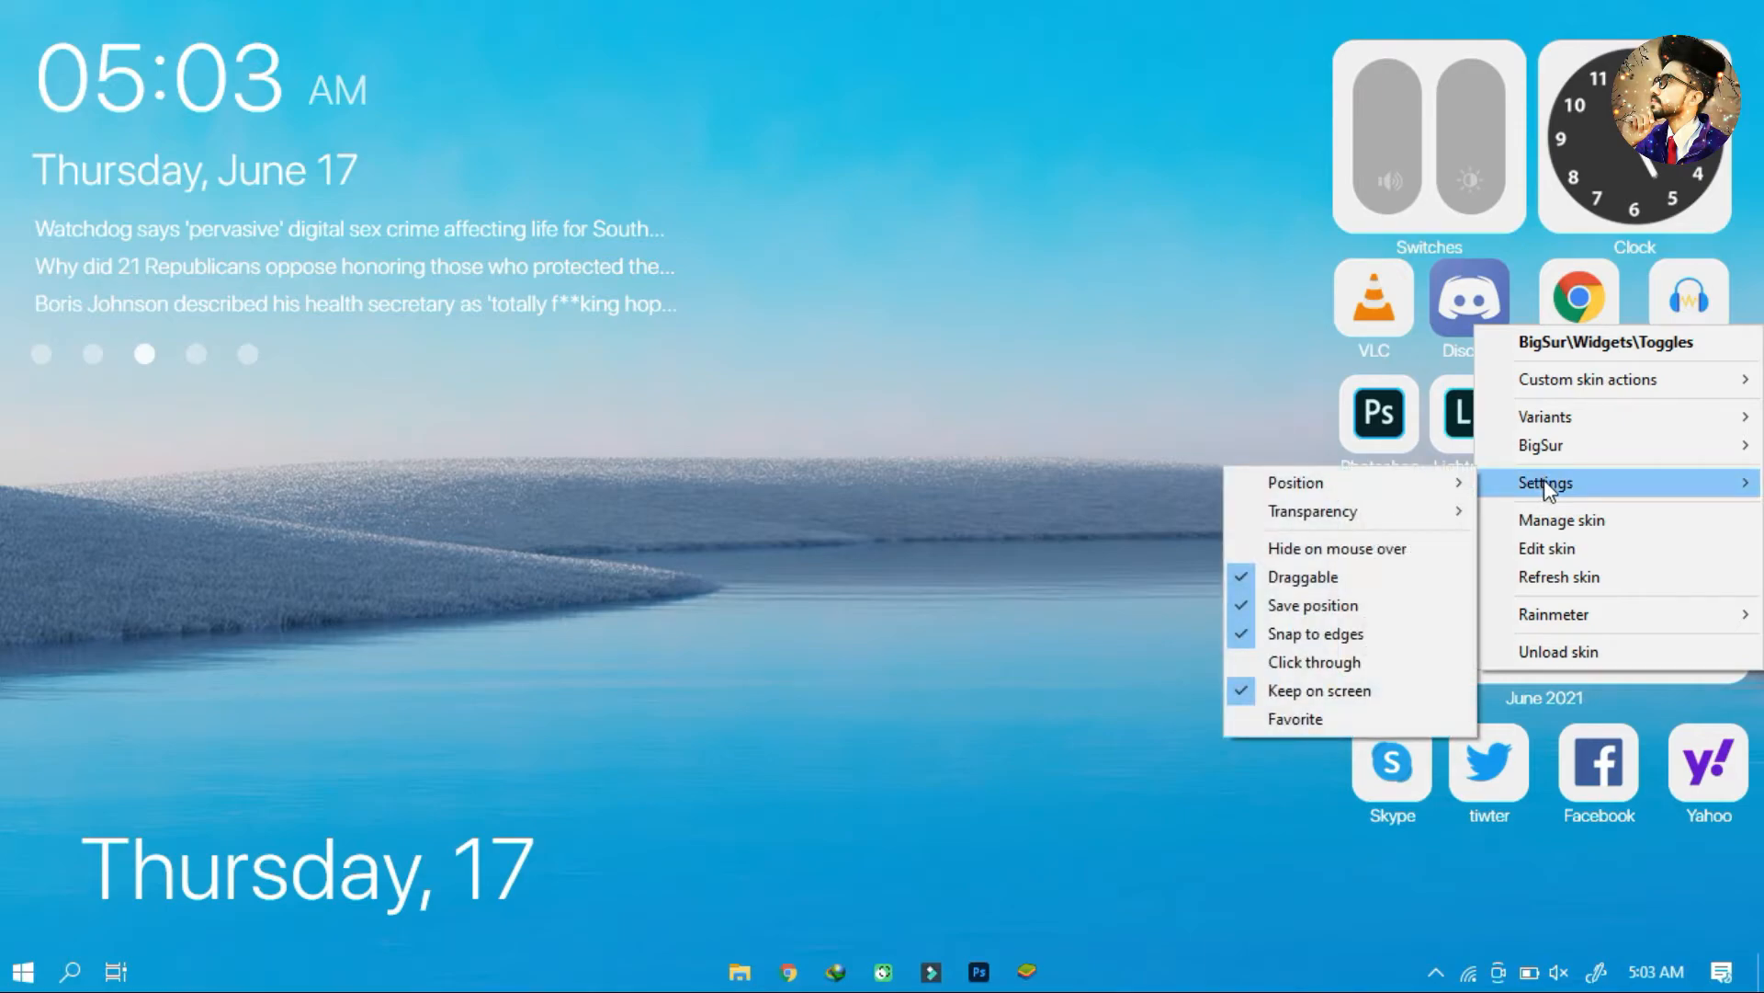
mouse_move(1337, 487)
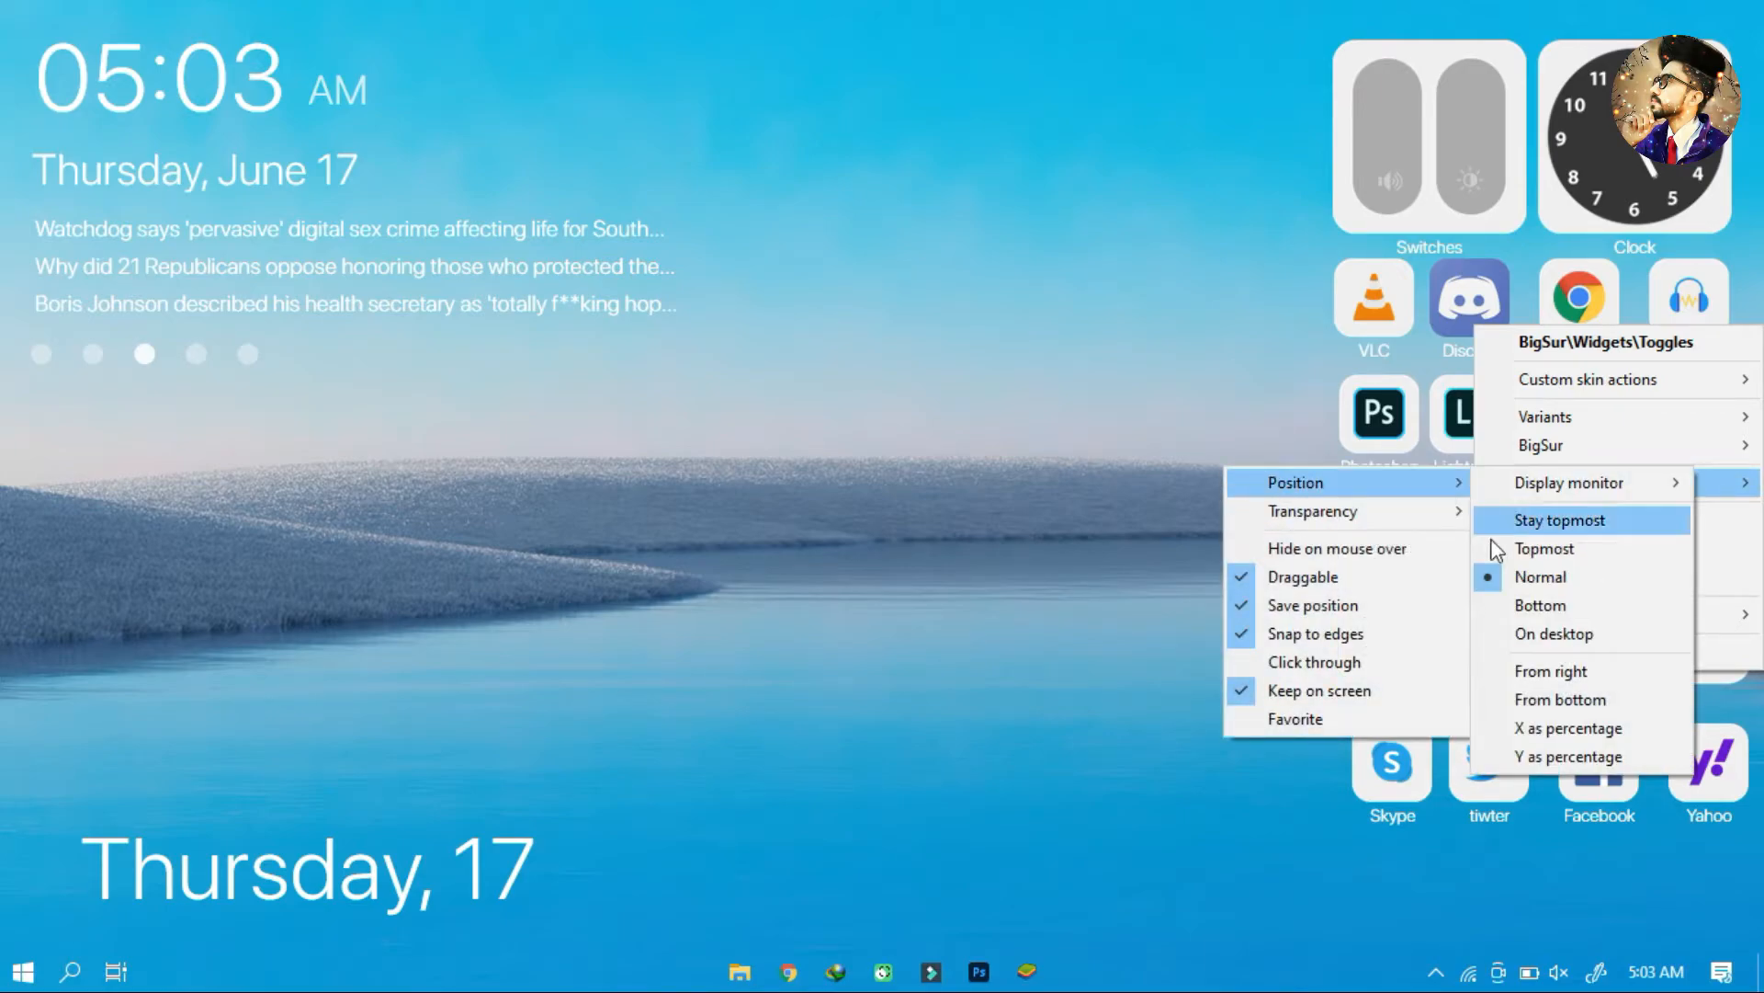
left_click(1528, 634)
Step: Set the Clock widget's skin position to Stay topmost
right_click(1617, 189)
left_click(1620, 360)
mouse_move(1628, 525)
mouse_move(1305, 524)
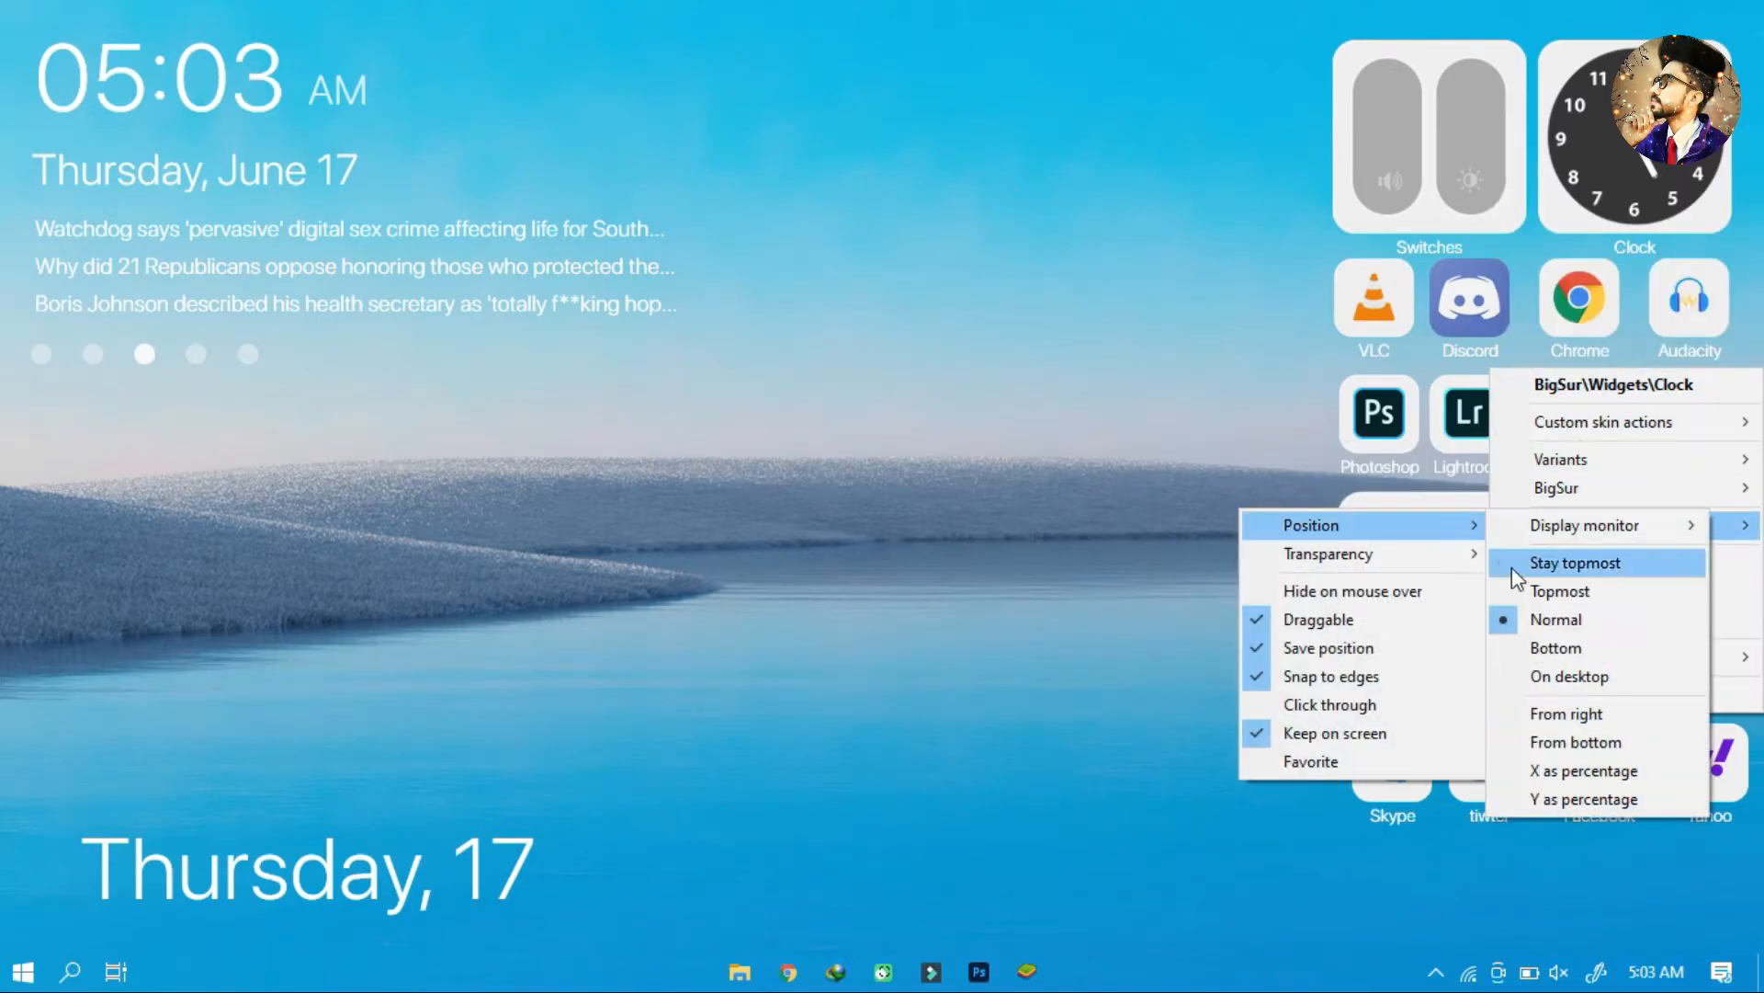
left_click(1512, 566)
Step: Set the skin position of the VLC and Discord shortcuts to On desktop
right_click(1376, 295)
left_click(1452, 422)
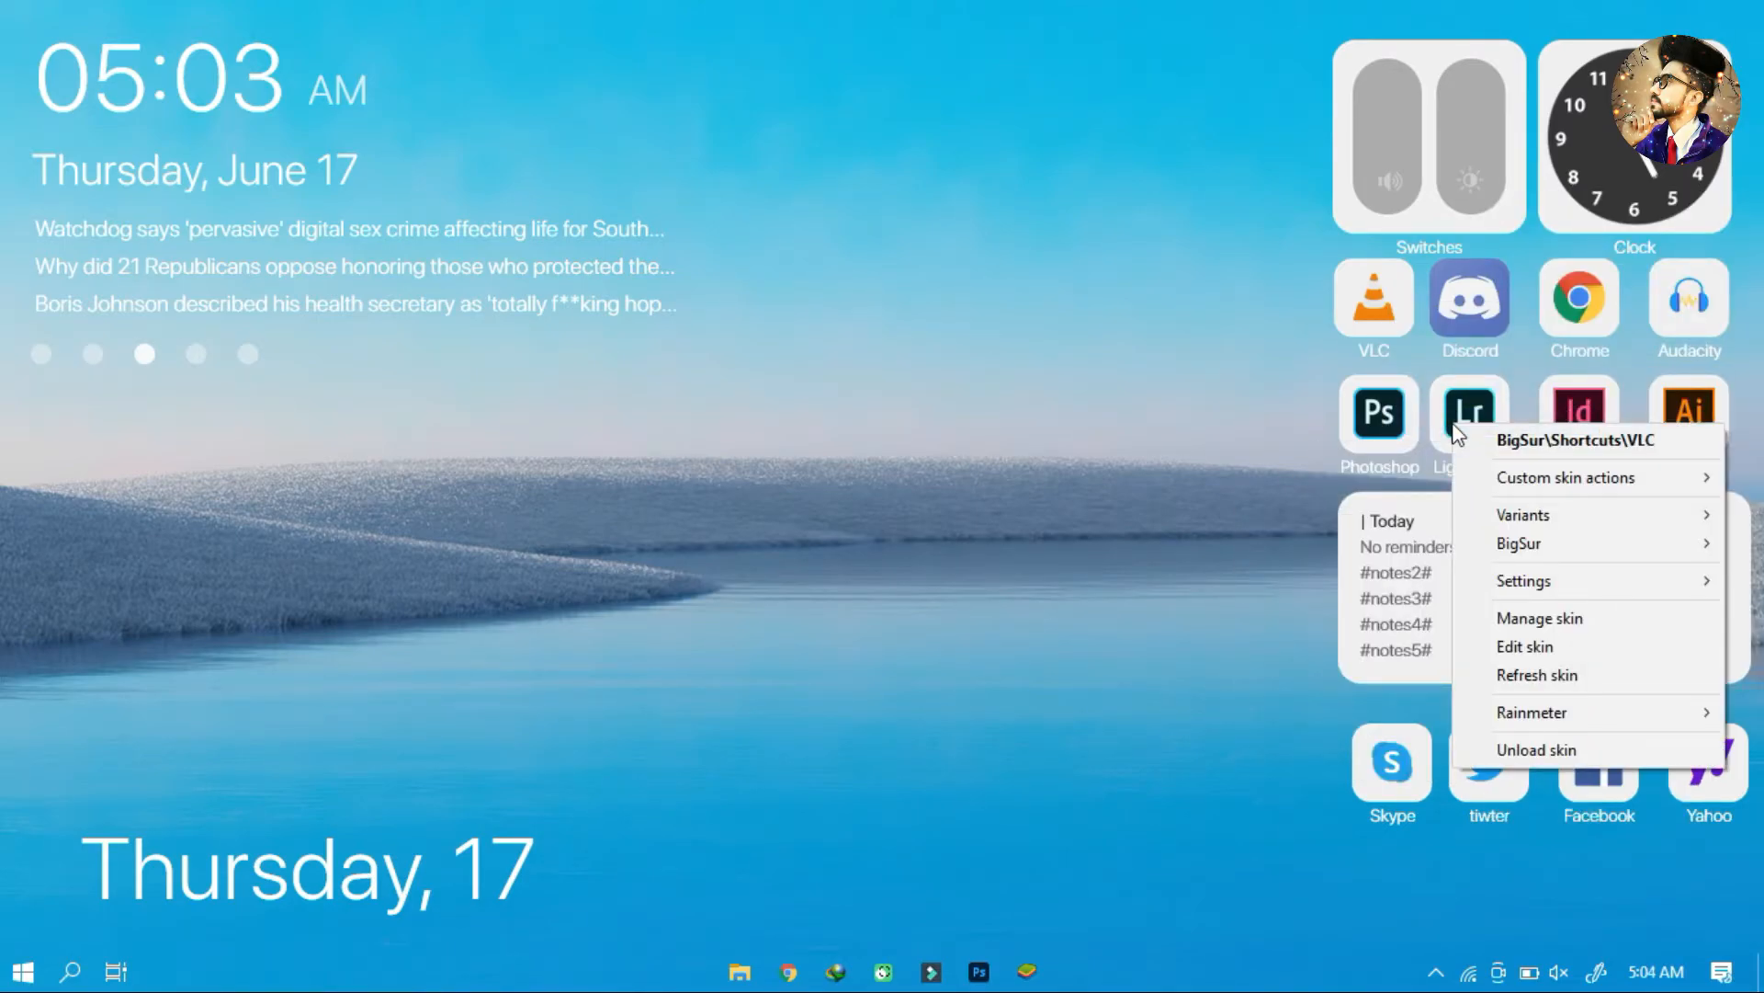
mouse_move(1481, 580)
mouse_move(1305, 572)
left_click(1507, 735)
right_click(1467, 314)
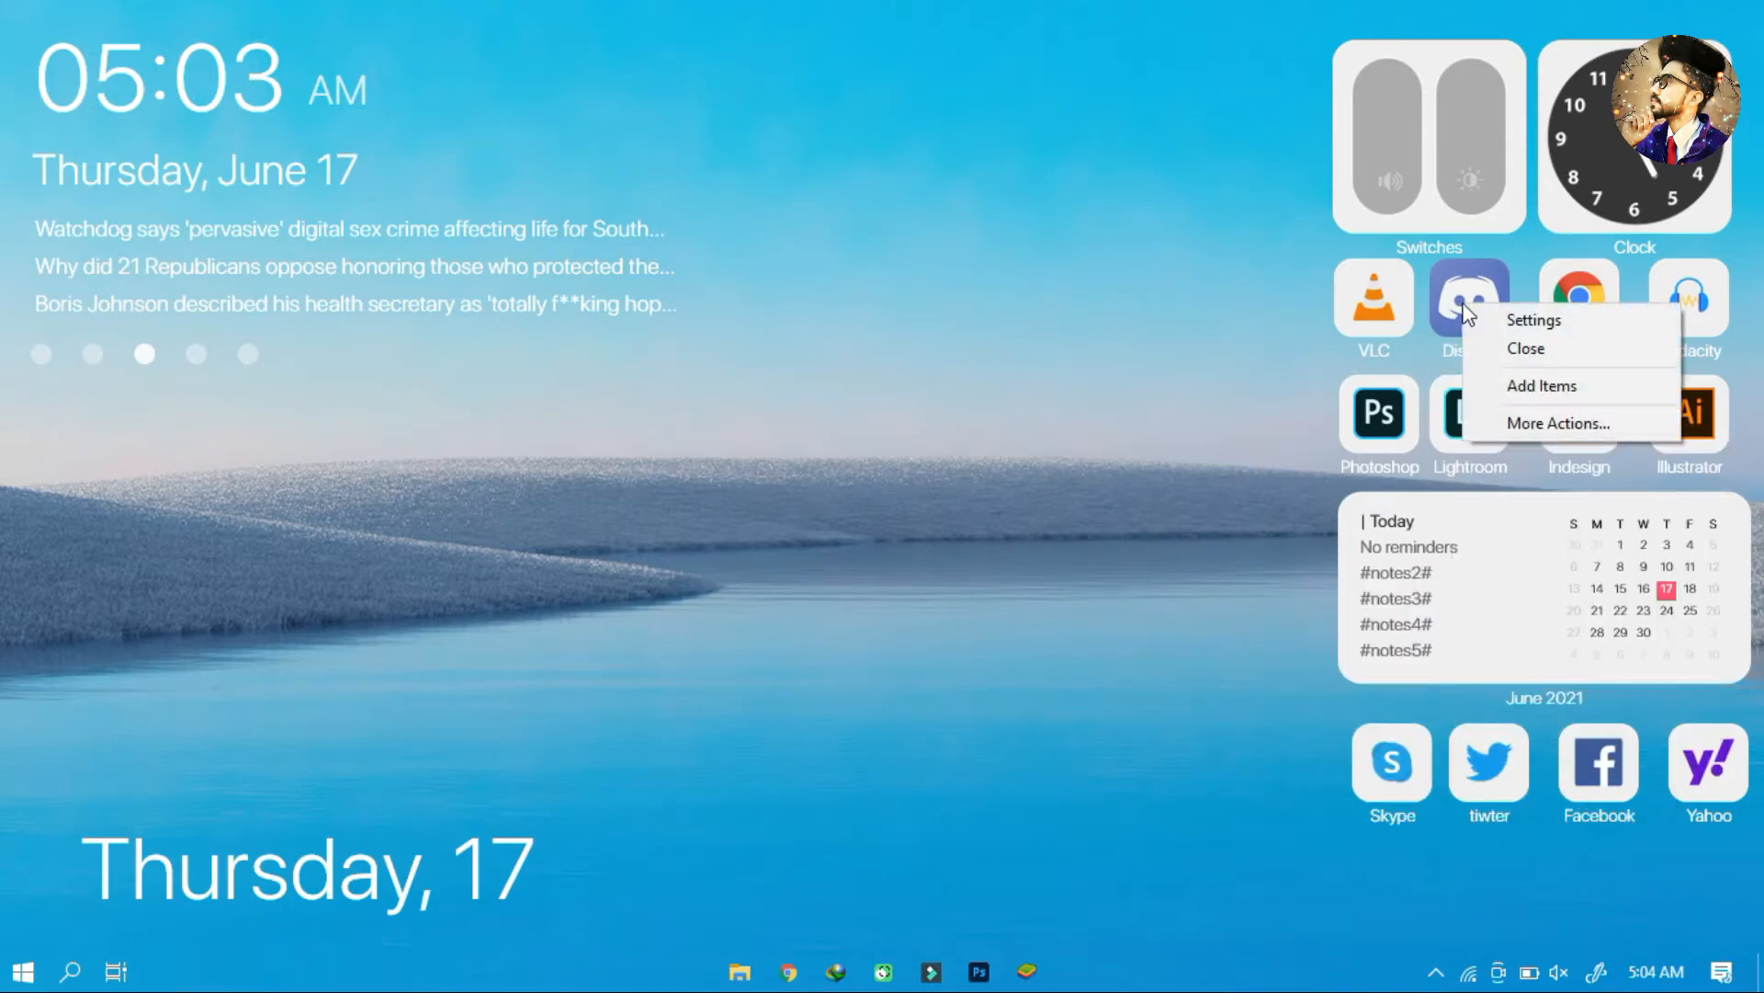
left_click(1559, 422)
mouse_move(1553, 597)
mouse_move(1296, 590)
left_click(1511, 735)
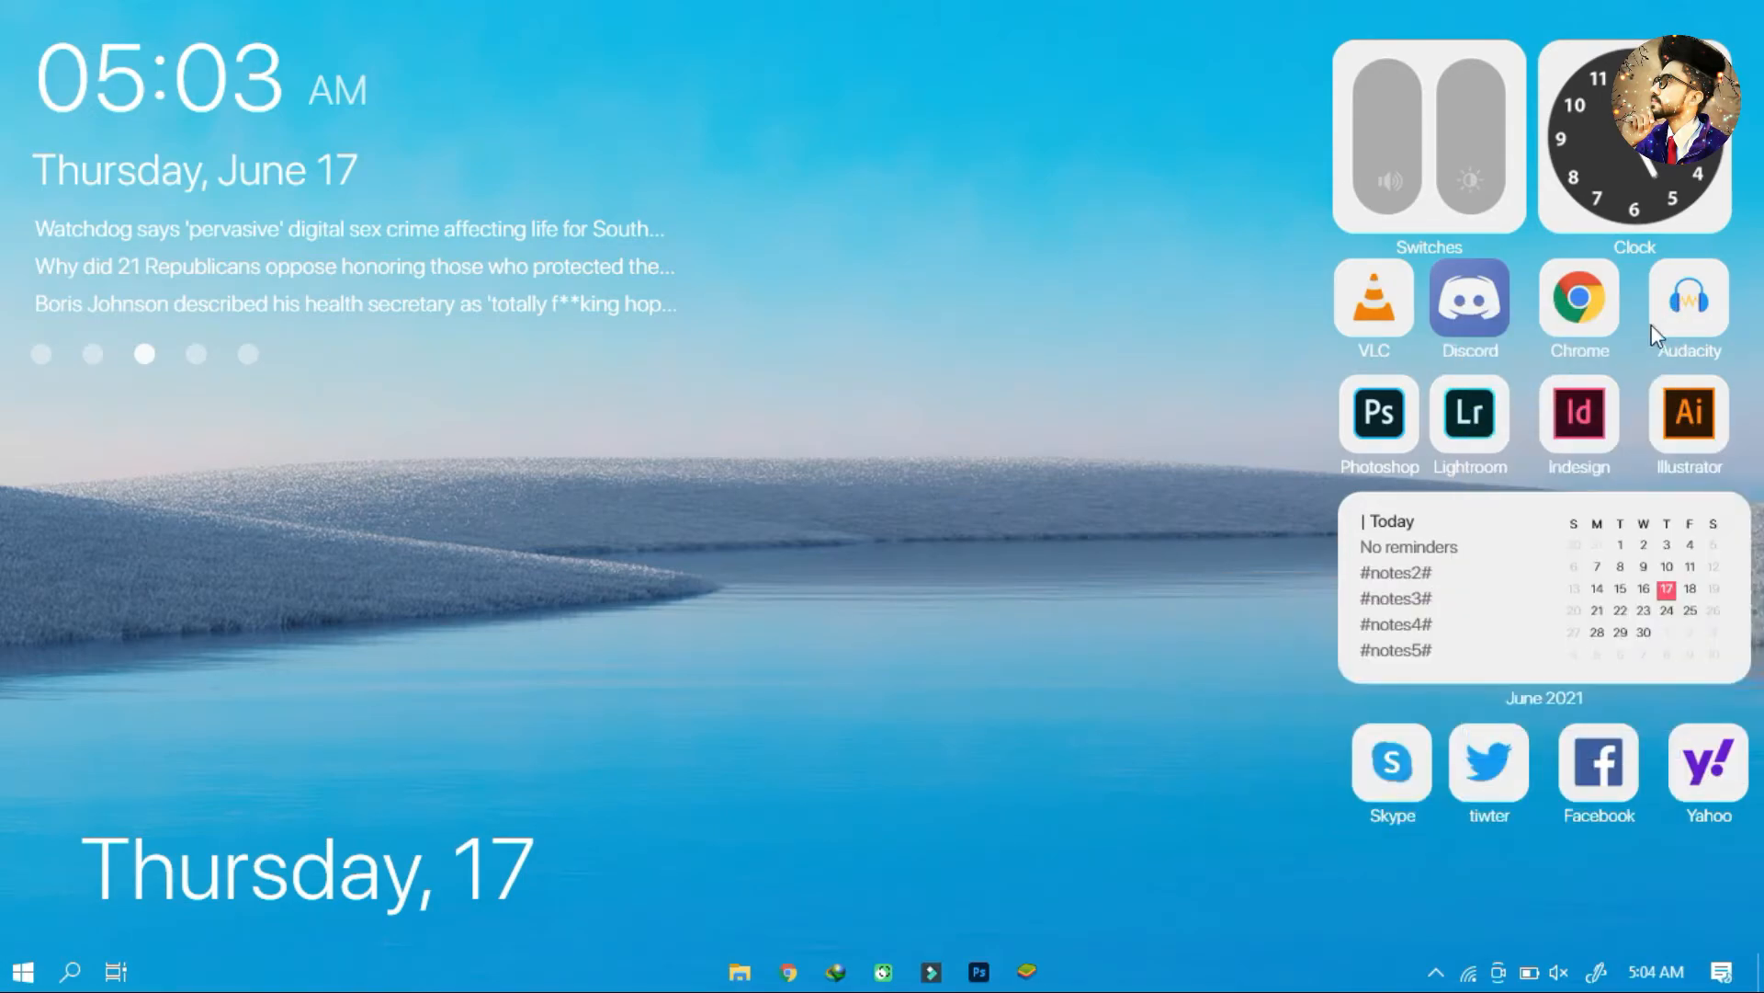
Step: Set the skin position of the Audacity and Photoshop shortcuts to On desktop
right_click(1678, 320)
left_click(1665, 429)
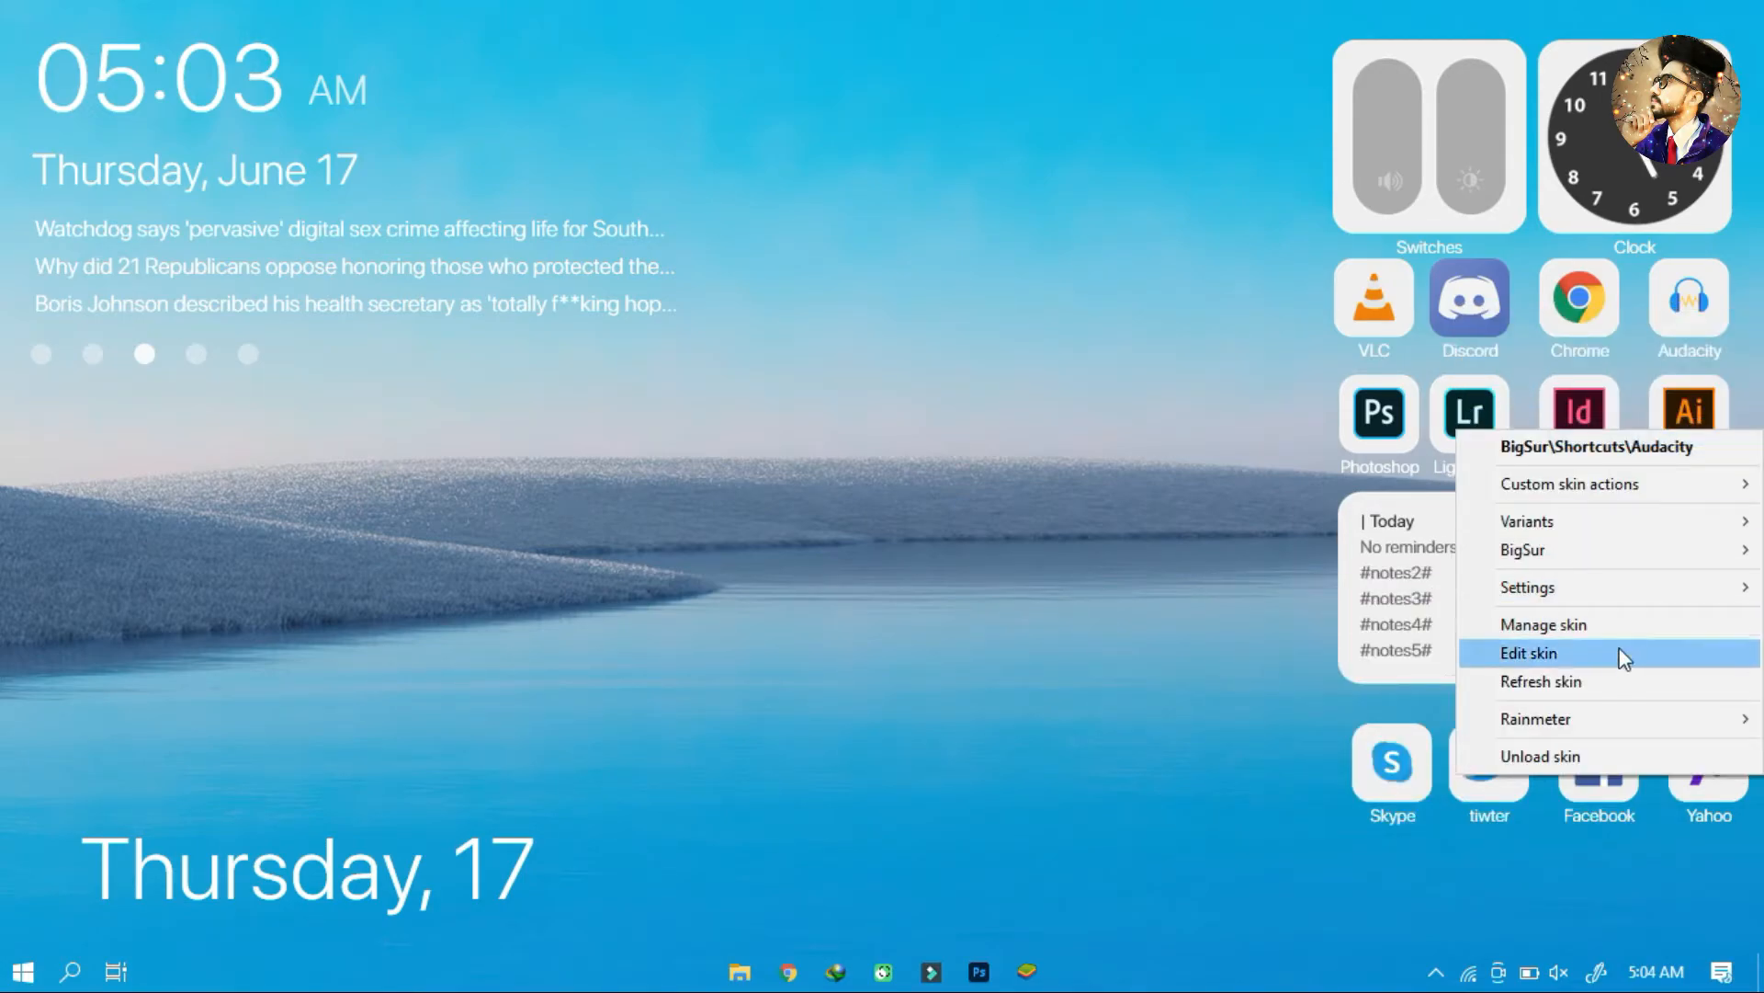
mouse_move(1553, 586)
mouse_move(1287, 585)
left_click(1507, 736)
right_click(1388, 430)
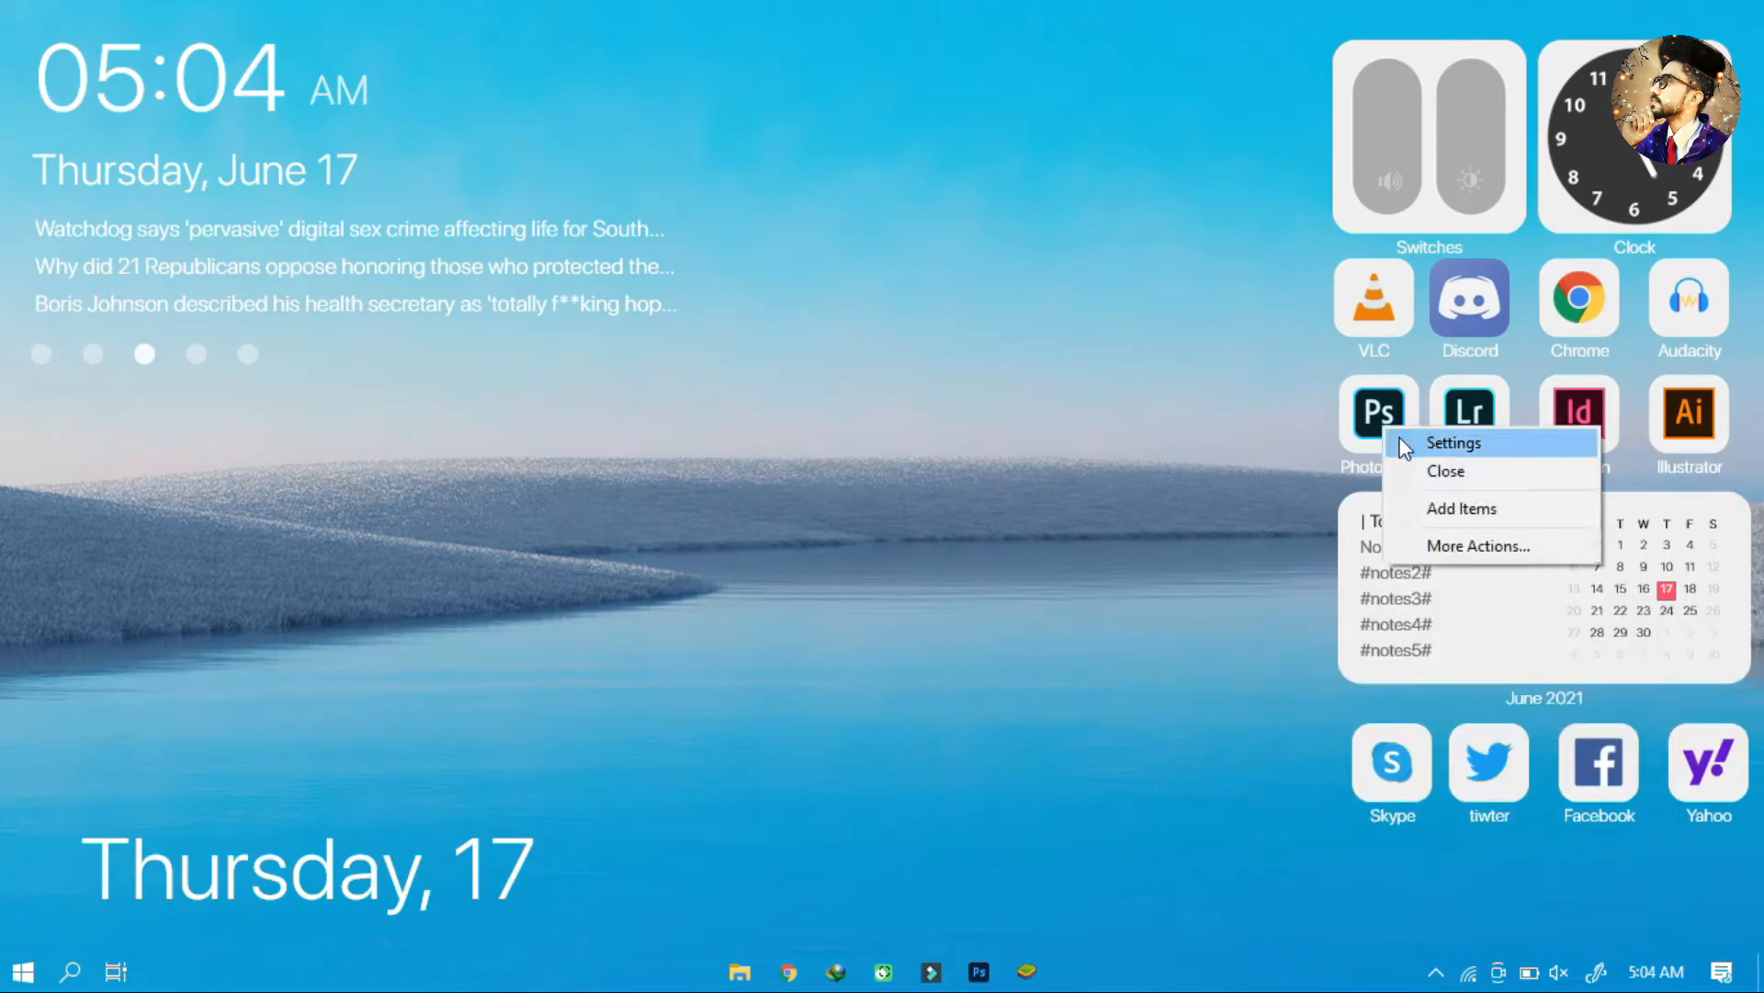
left_click(1470, 545)
mouse_move(1516, 706)
mouse_move(1287, 707)
left_click(1500, 595)
Step: Set the Lightroom shortcut's skin position to Bottom
right_click(1502, 405)
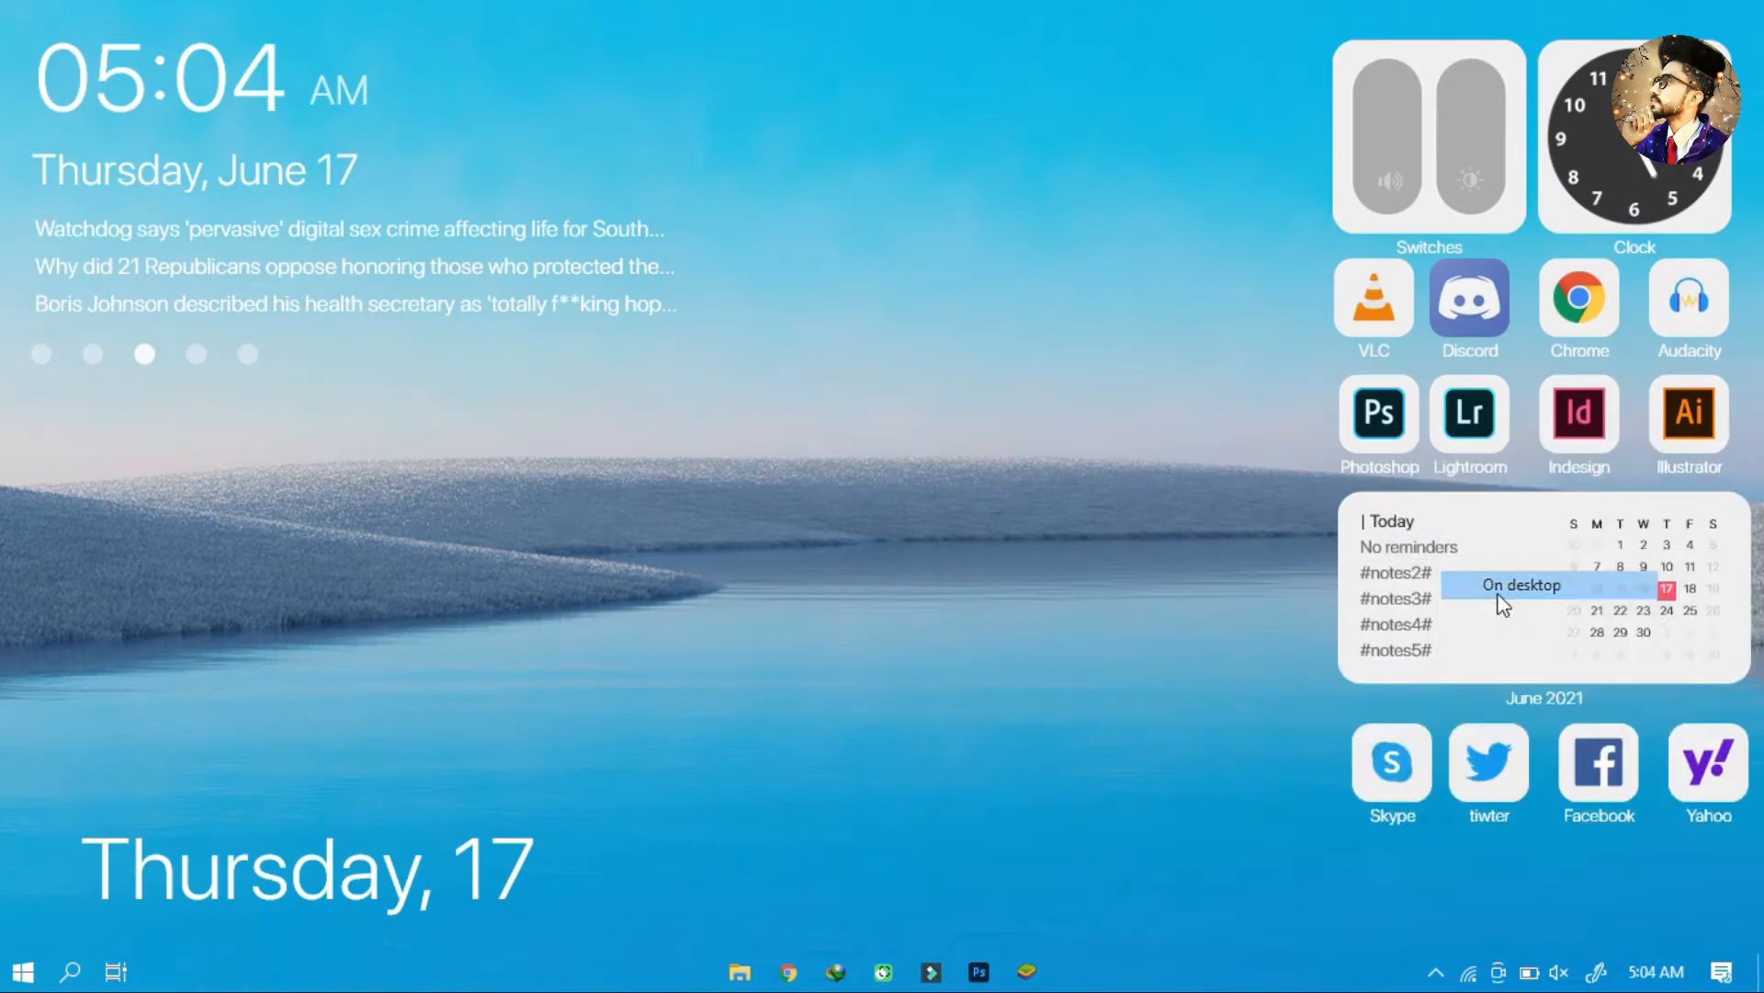
left_click(1563, 524)
mouse_move(1562, 677)
mouse_move(1424, 677)
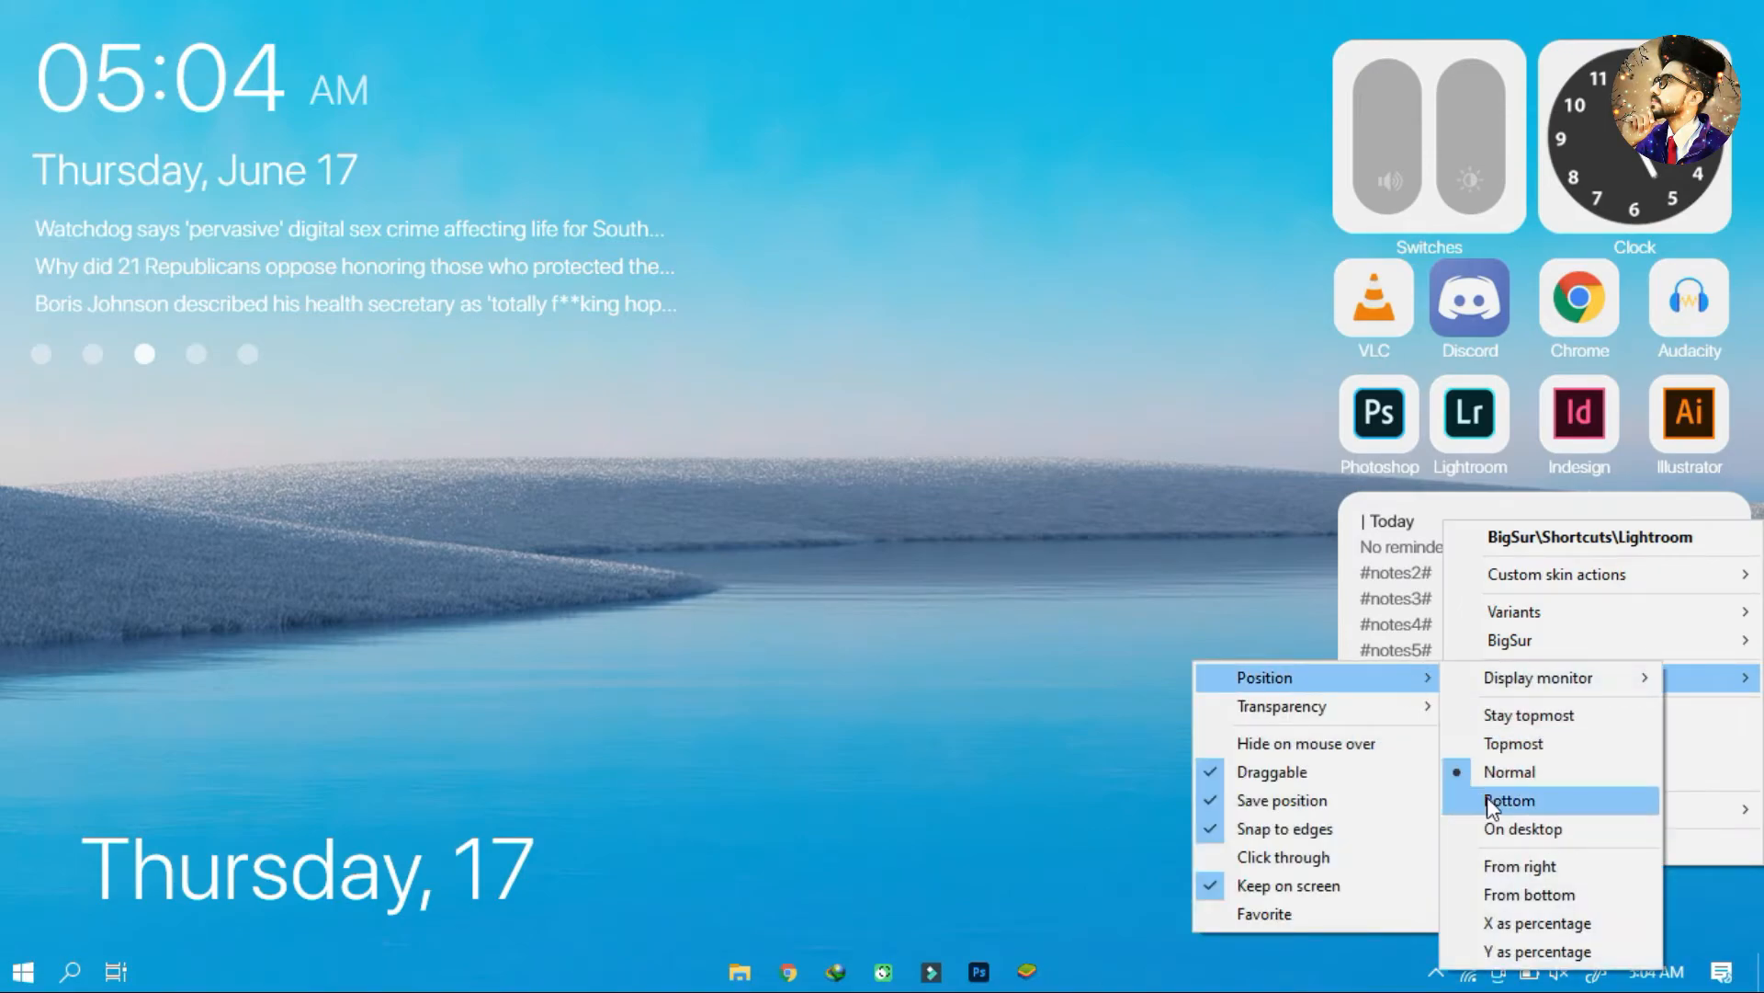
left_click(1487, 800)
Step: Set the skin position of the Indesign and Illustrator shortcuts to On desktop
right_click(1579, 424)
left_click(1630, 546)
mouse_move(1562, 705)
mouse_move(1333, 704)
left_click(1544, 575)
right_click(1689, 425)
left_click(1696, 554)
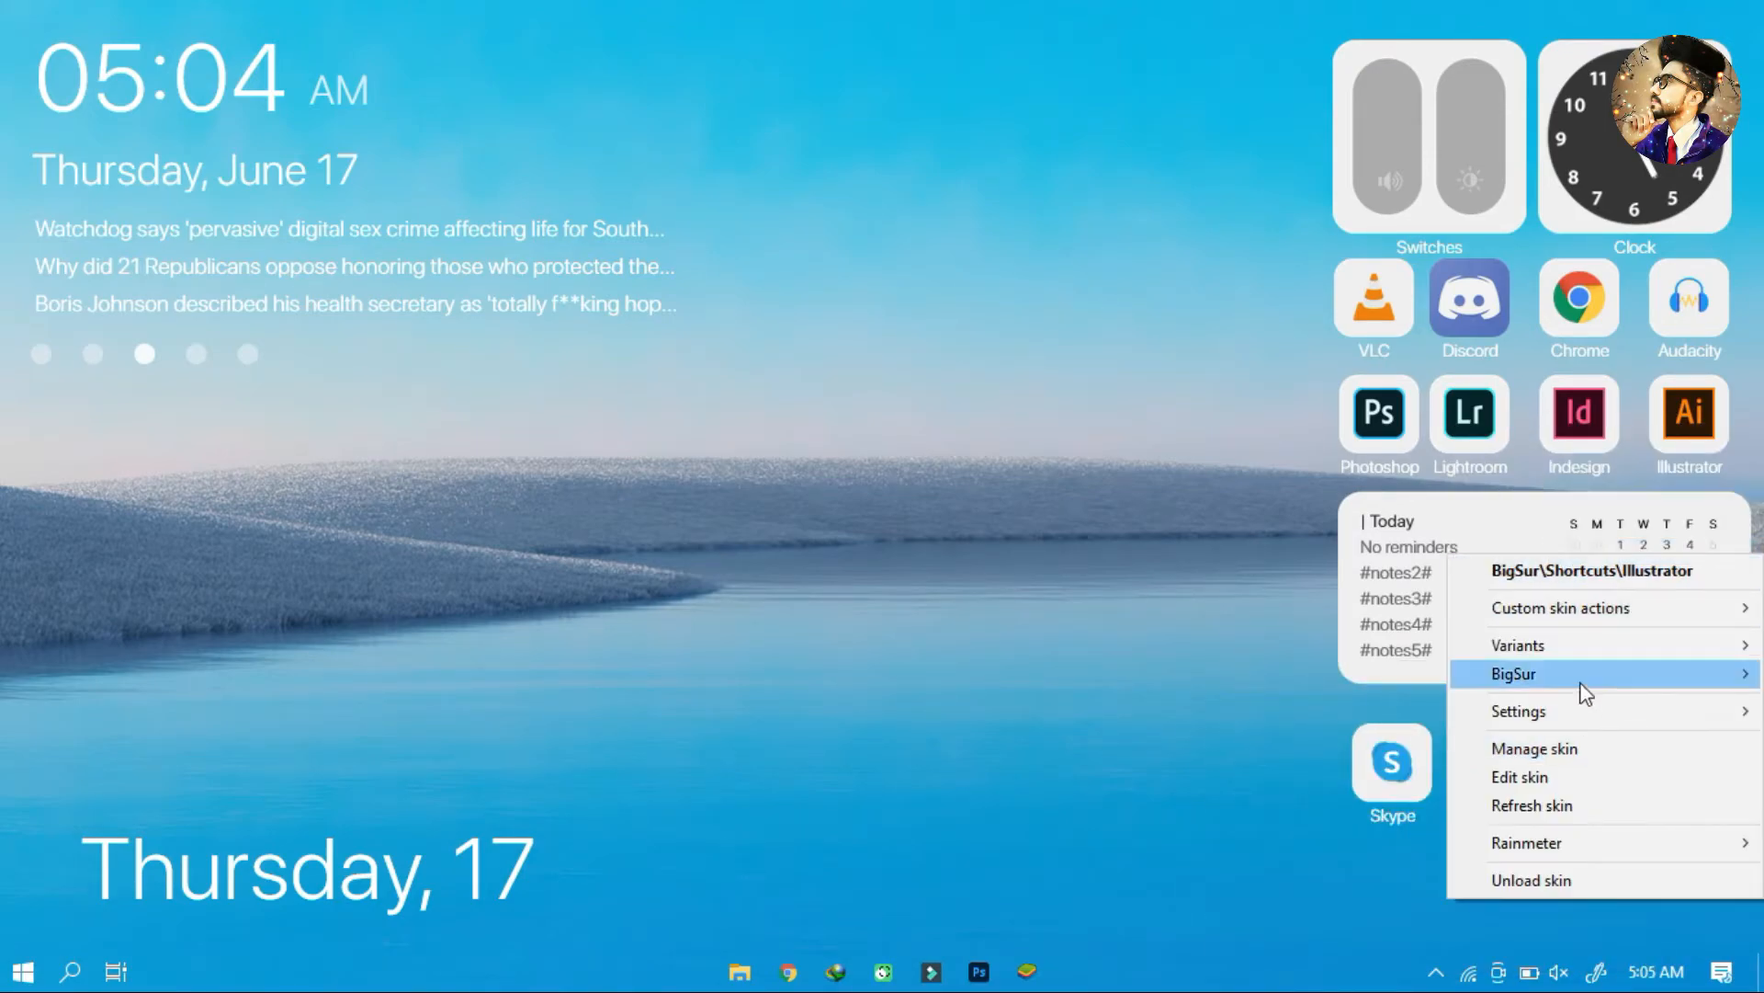
mouse_move(1562, 710)
mouse_move(1286, 708)
left_click(1516, 584)
Step: Set the calendar and reminders widget's skin position to On desktop
right_click(1452, 622)
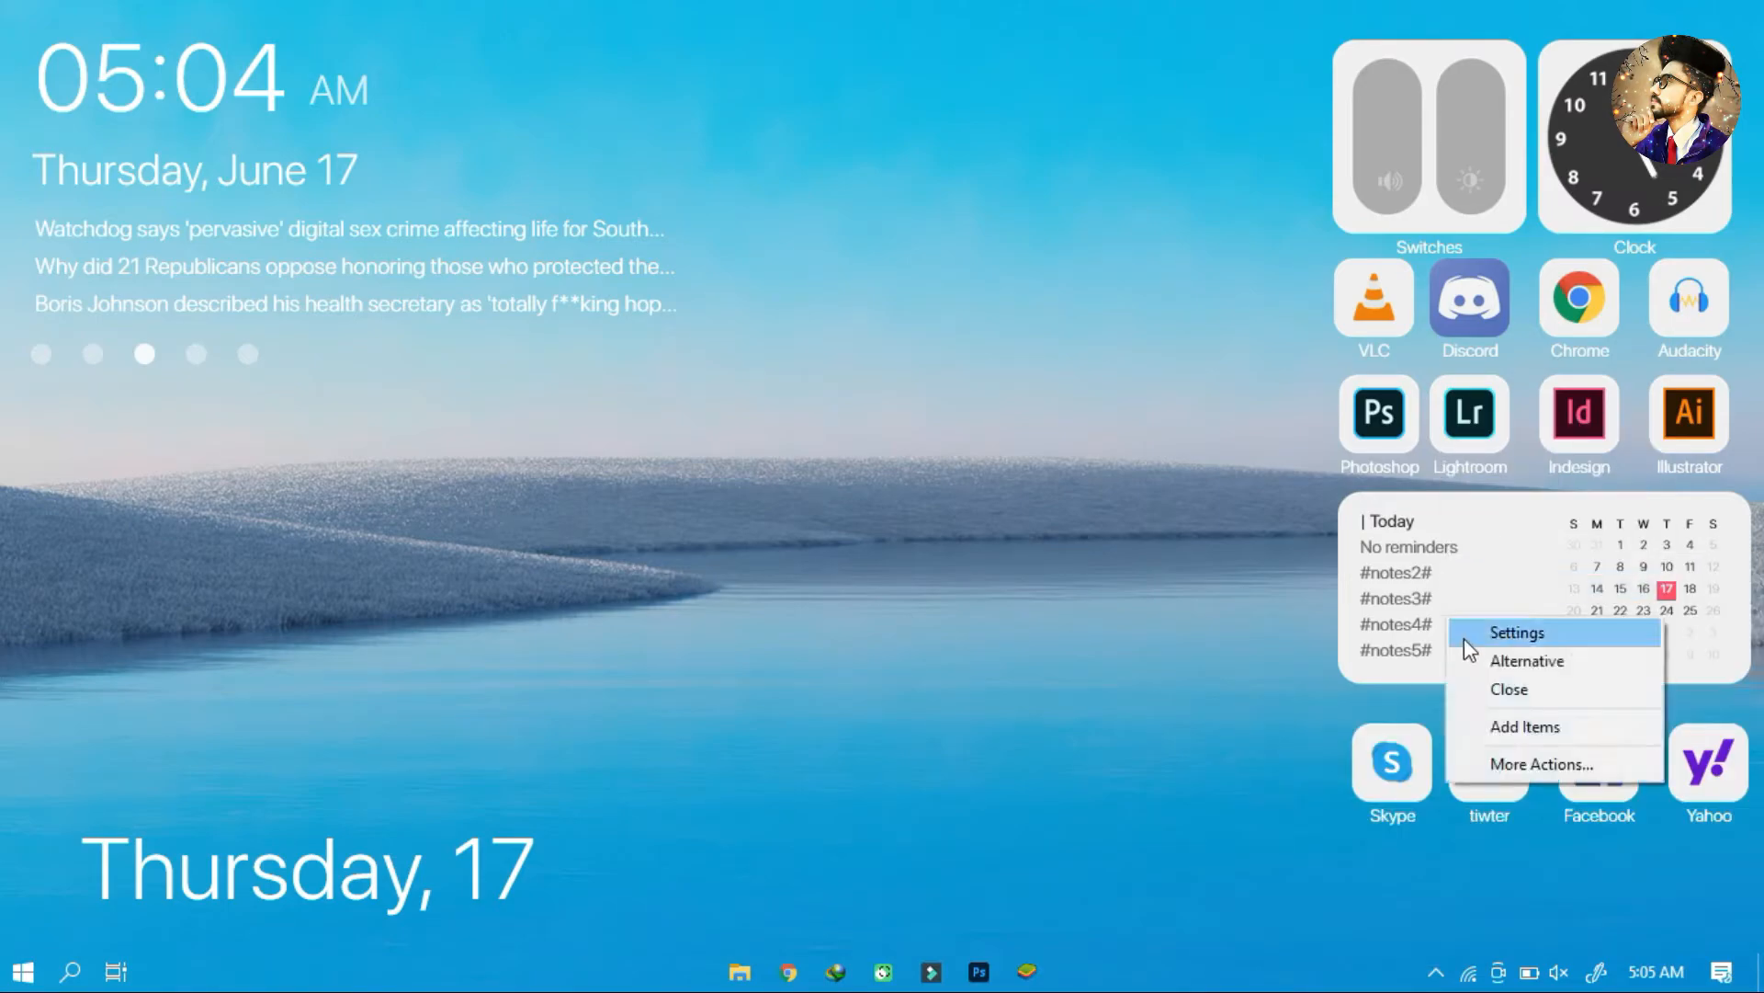
left_click(1542, 763)
mouse_move(1517, 568)
mouse_move(1287, 567)
left_click(1528, 720)
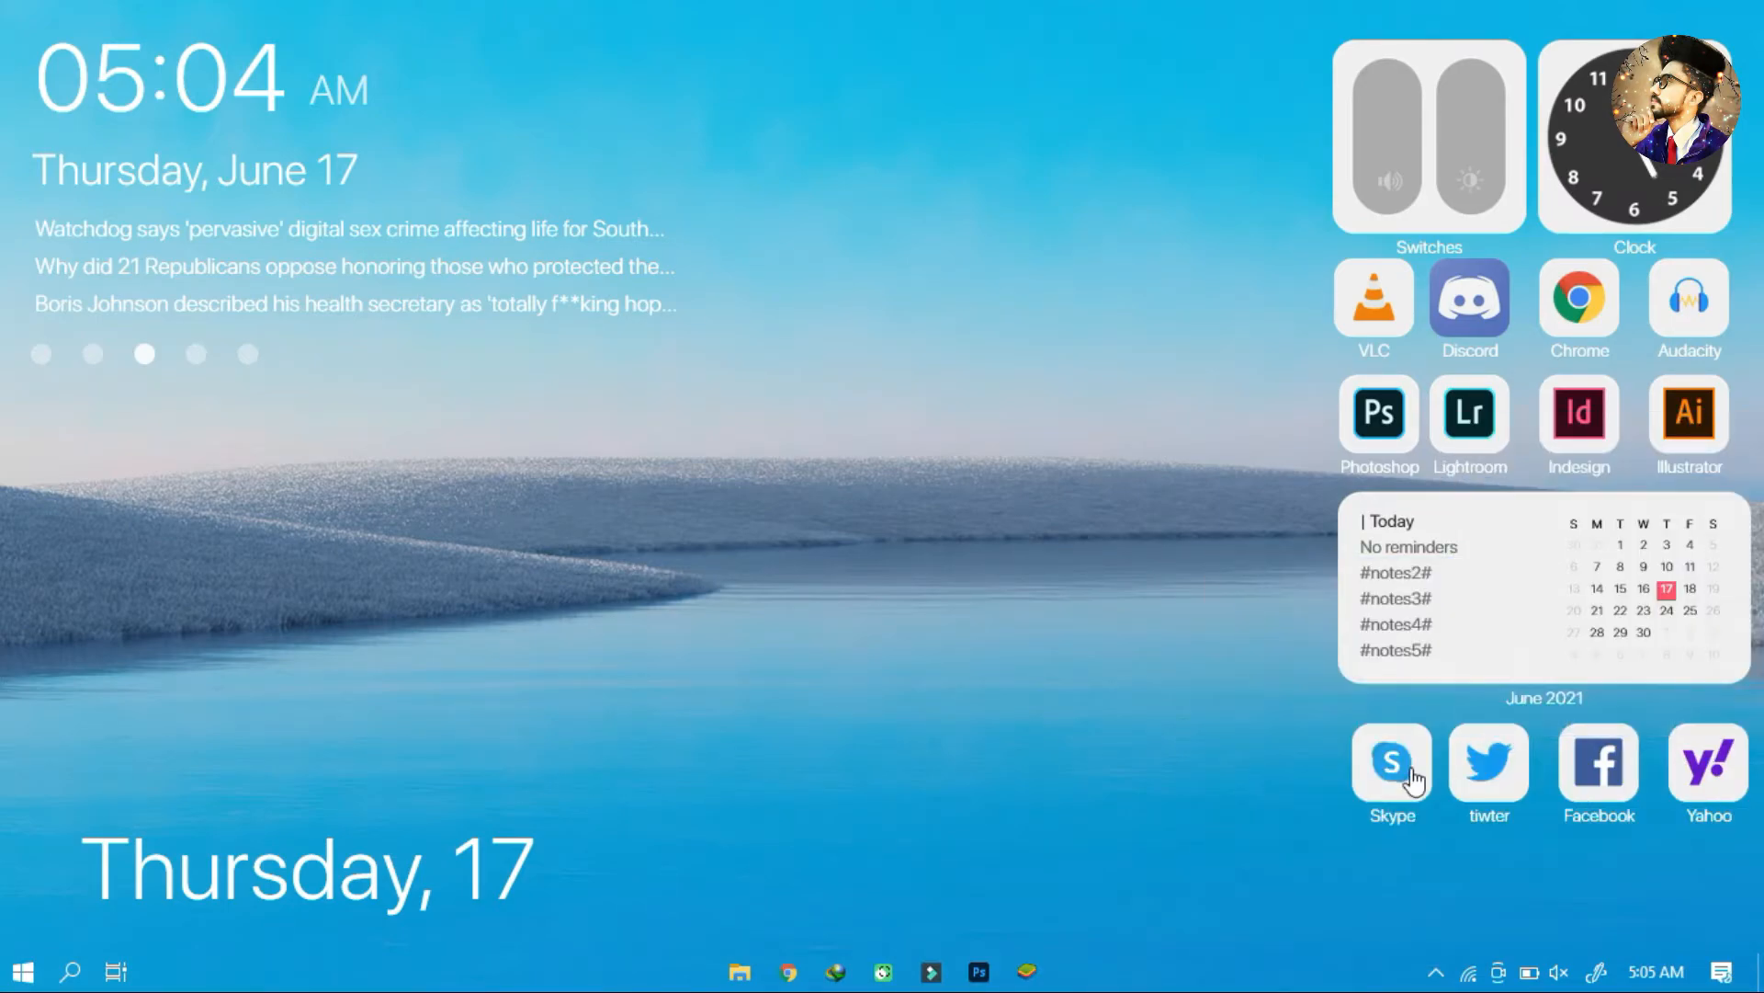
Step: Set the Skype shortcut's skin position to On desktop
right_click(1413, 776)
left_click(1508, 886)
mouse_move(1530, 698)
mouse_move(1333, 697)
left_click(1512, 849)
right_click(1412, 789)
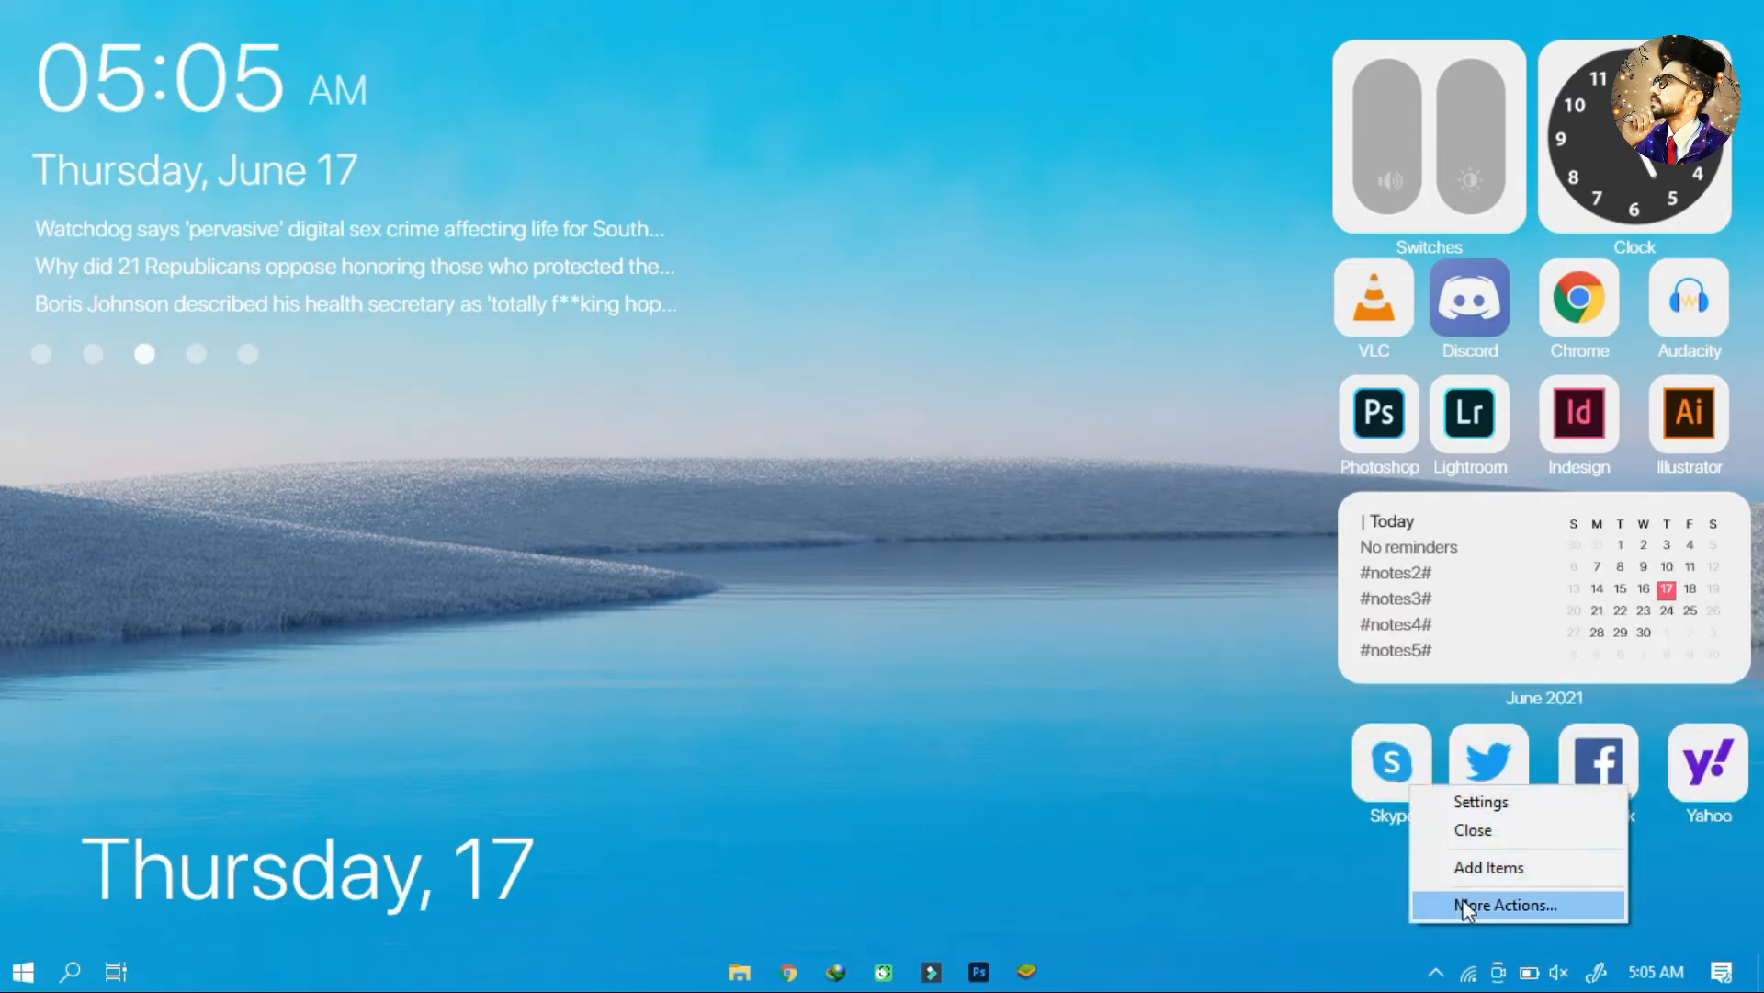
left_click(1507, 901)
mouse_move(1530, 711)
mouse_move(1458, 718)
left_click(1516, 584)
Step: Set the skin position of the Twitter, Facebook and Yahoo shortcuts to On desktop
right_click(1502, 767)
left_click(1525, 891)
mouse_move(1548, 691)
mouse_move(1461, 693)
left_click(1566, 836)
right_click(1588, 788)
left_click(1623, 902)
mouse_move(1562, 716)
mouse_move(1300, 713)
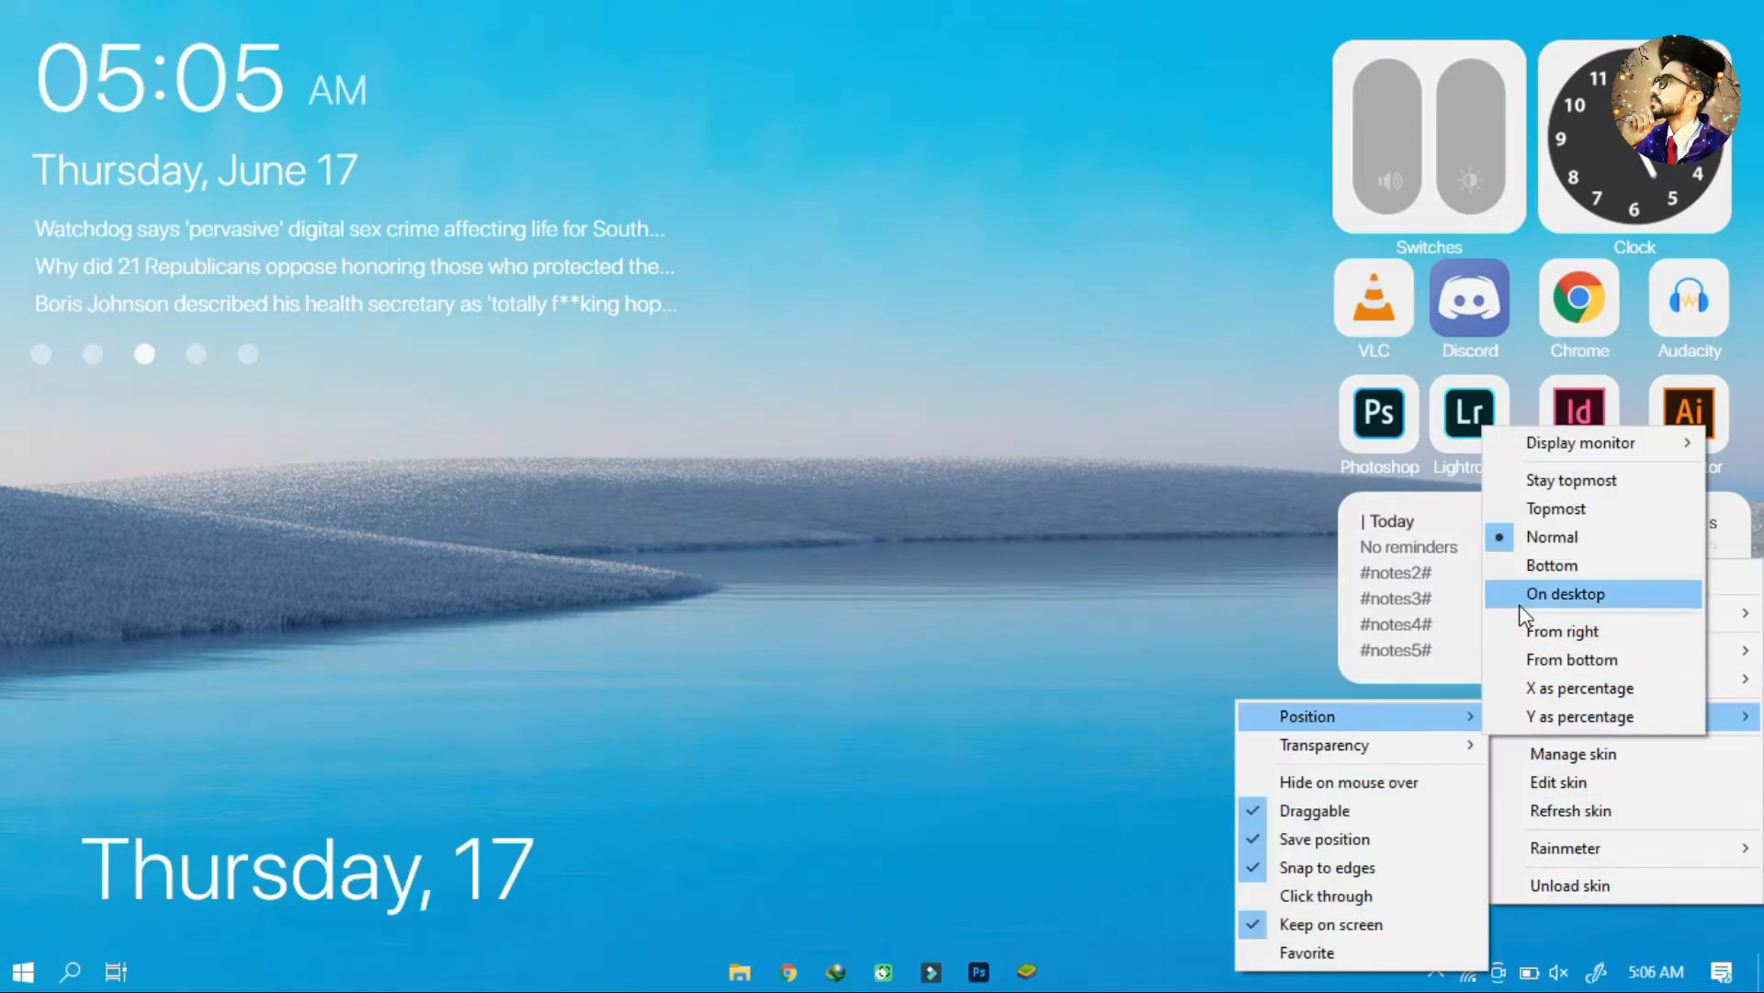
left_click(1574, 591)
right_click(1705, 777)
left_click(1640, 897)
mouse_move(1513, 721)
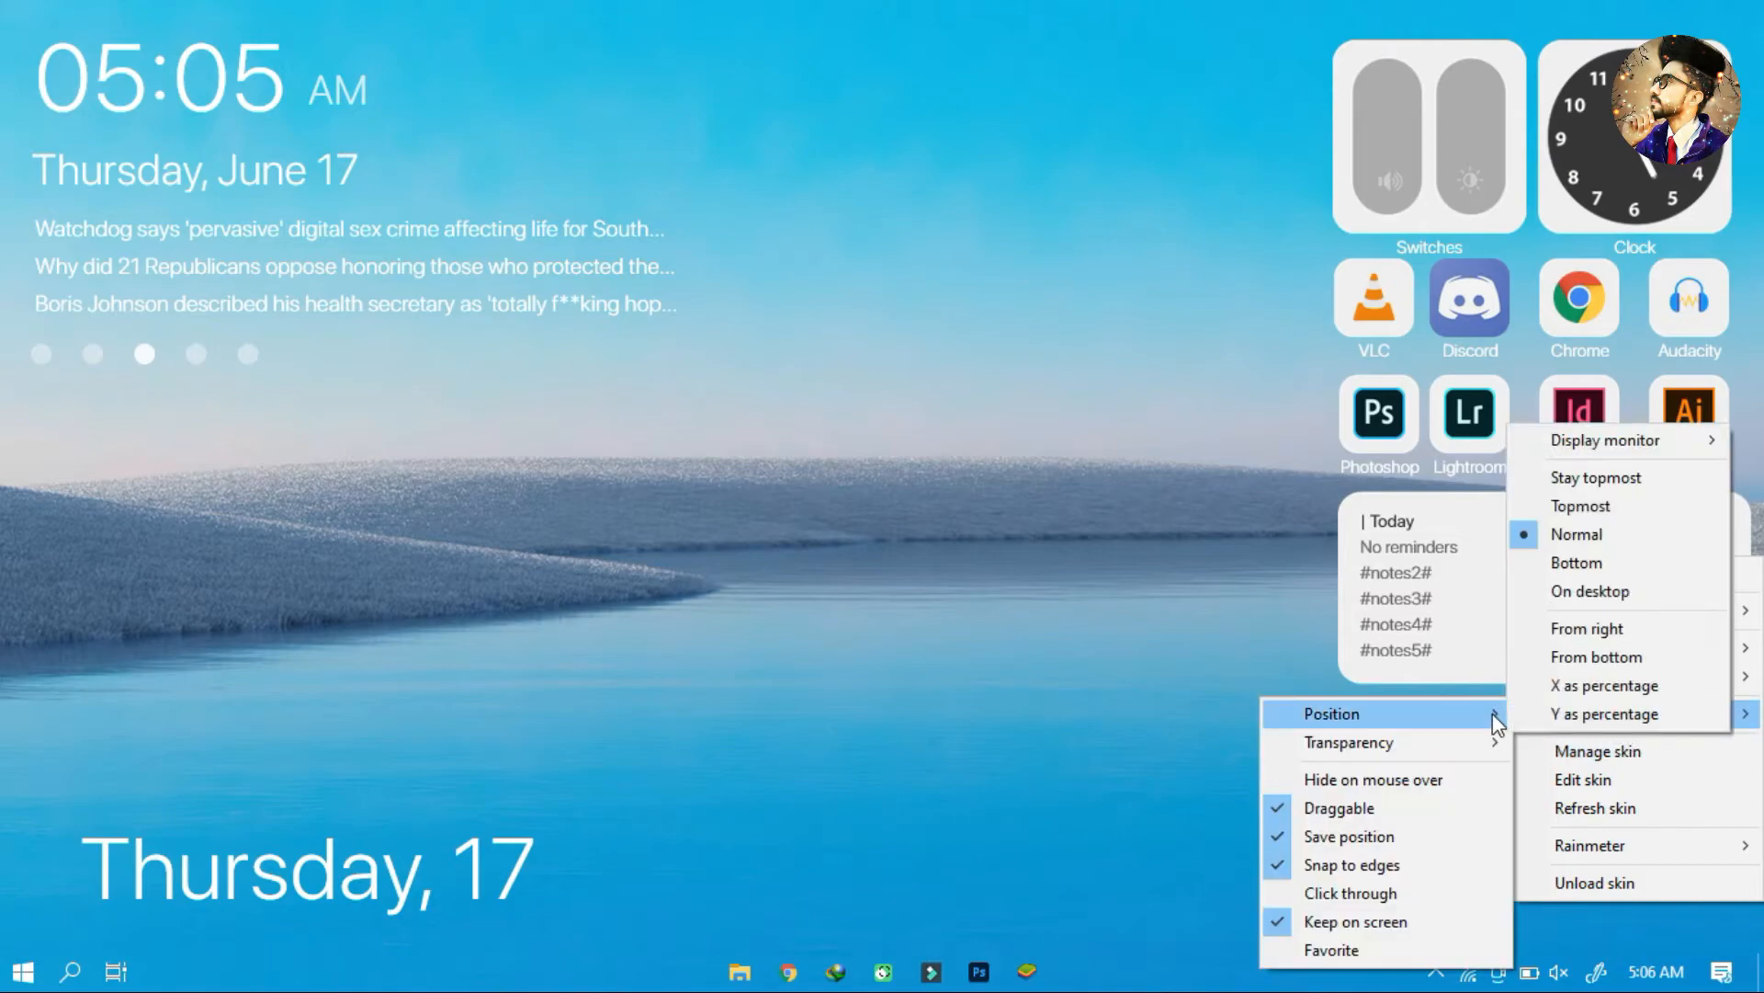
left_click(1574, 604)
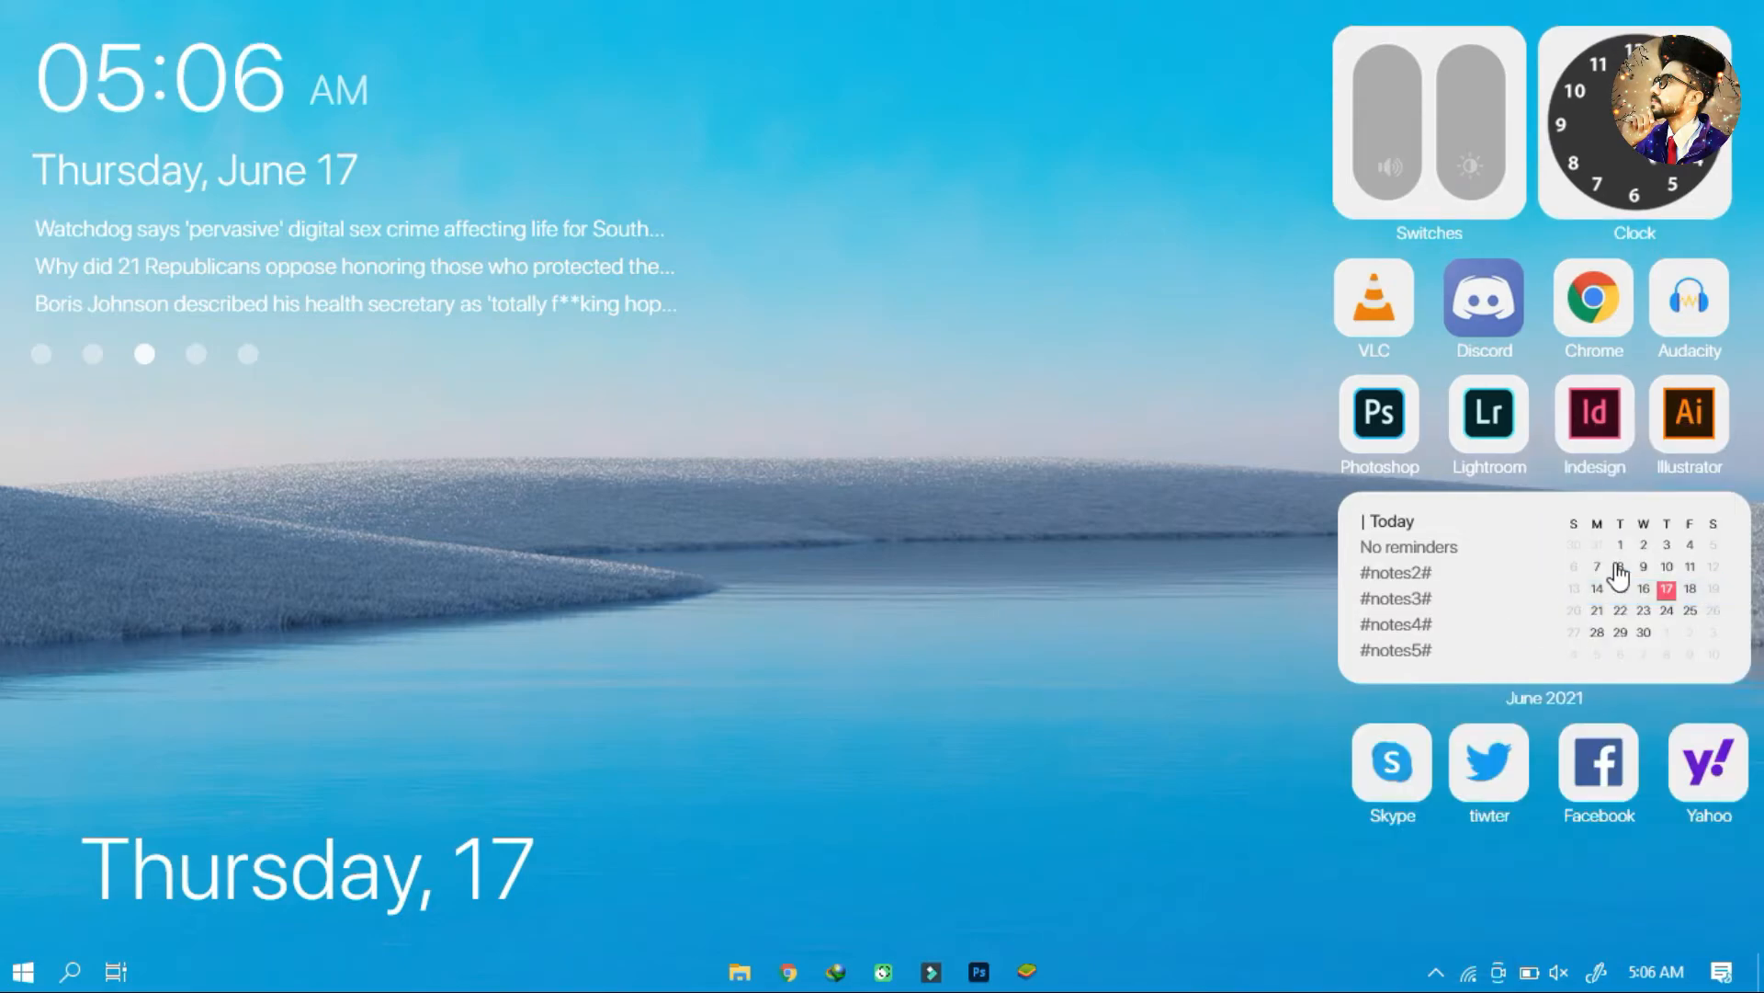
Step: Unload the large "Thursday, 17" date widget from the desktop
right_click(419, 868)
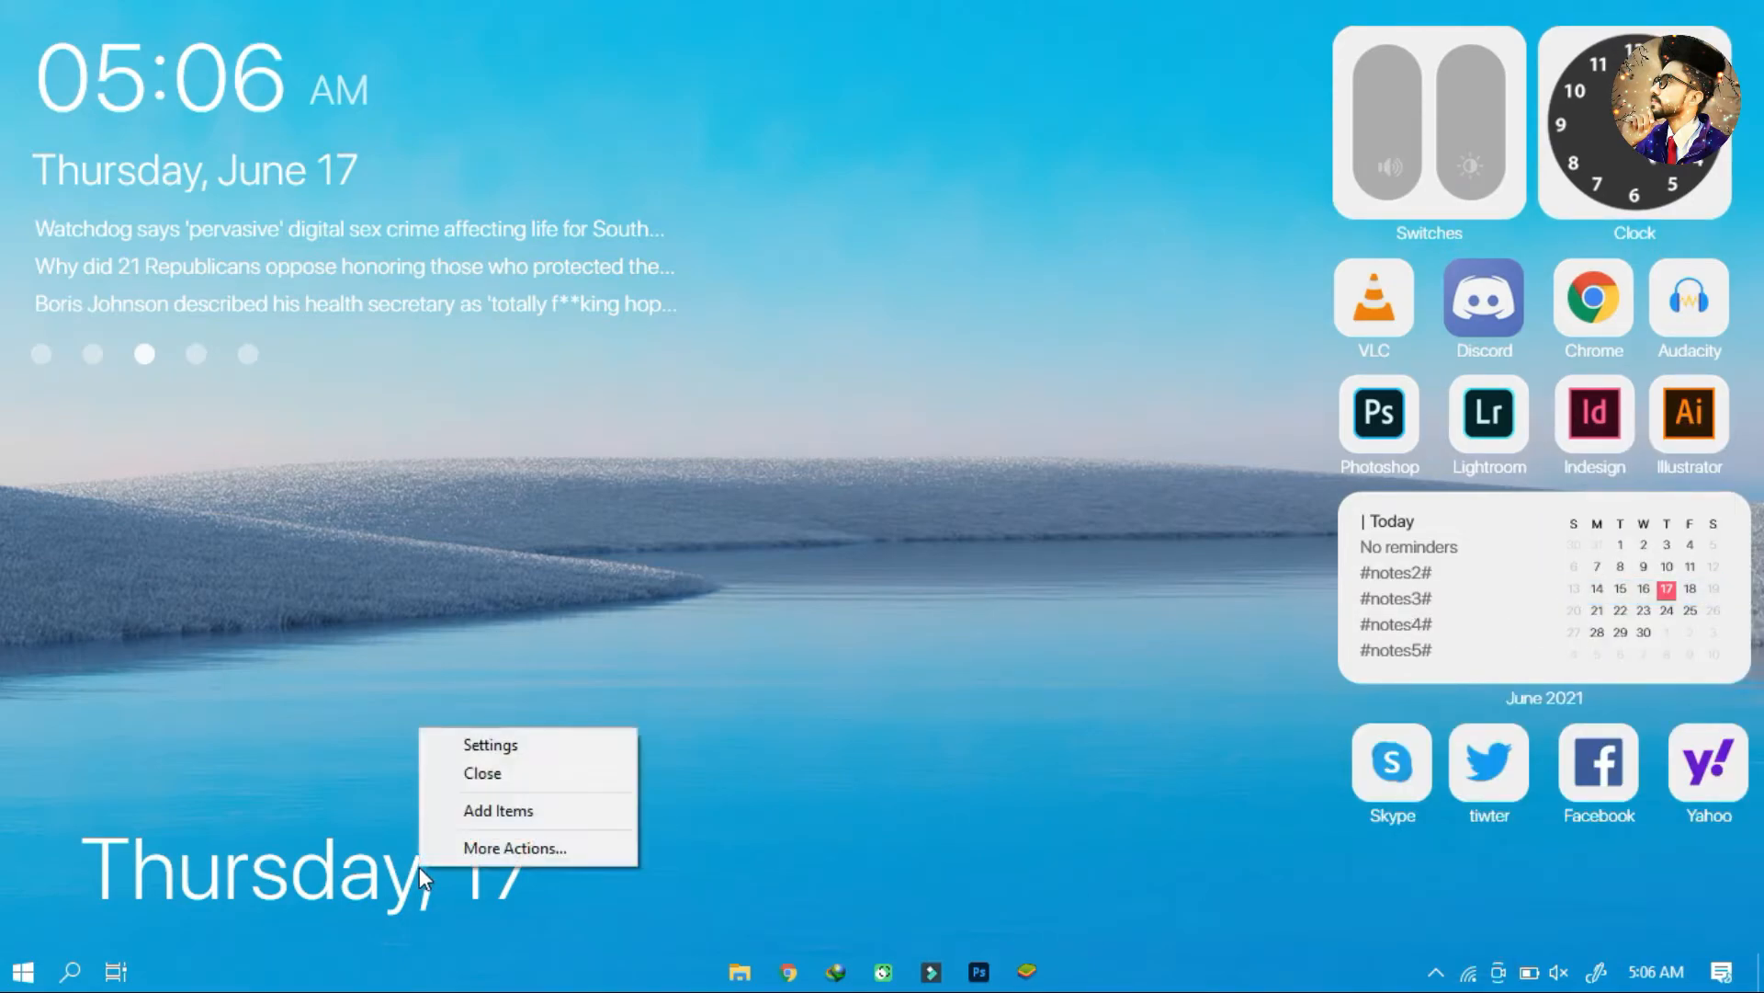
left_click(541, 846)
left_click(582, 827)
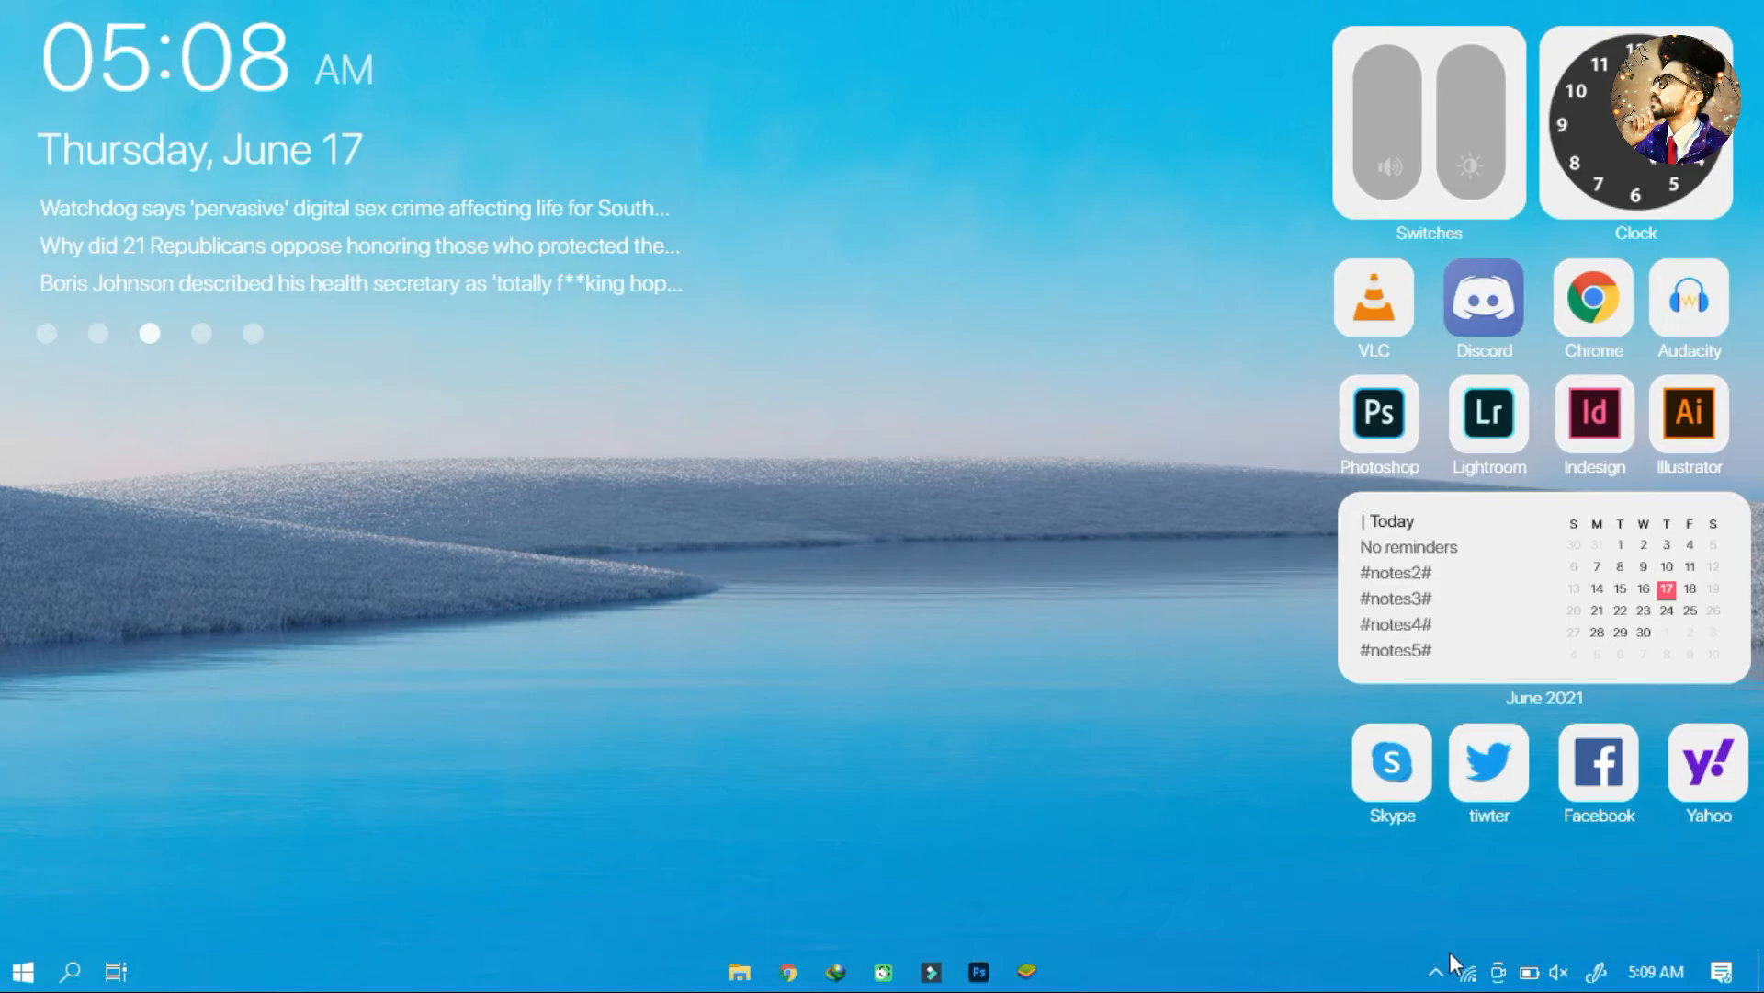
Step: Disable dragging for all Rainmeter skins
left_click(1448, 967)
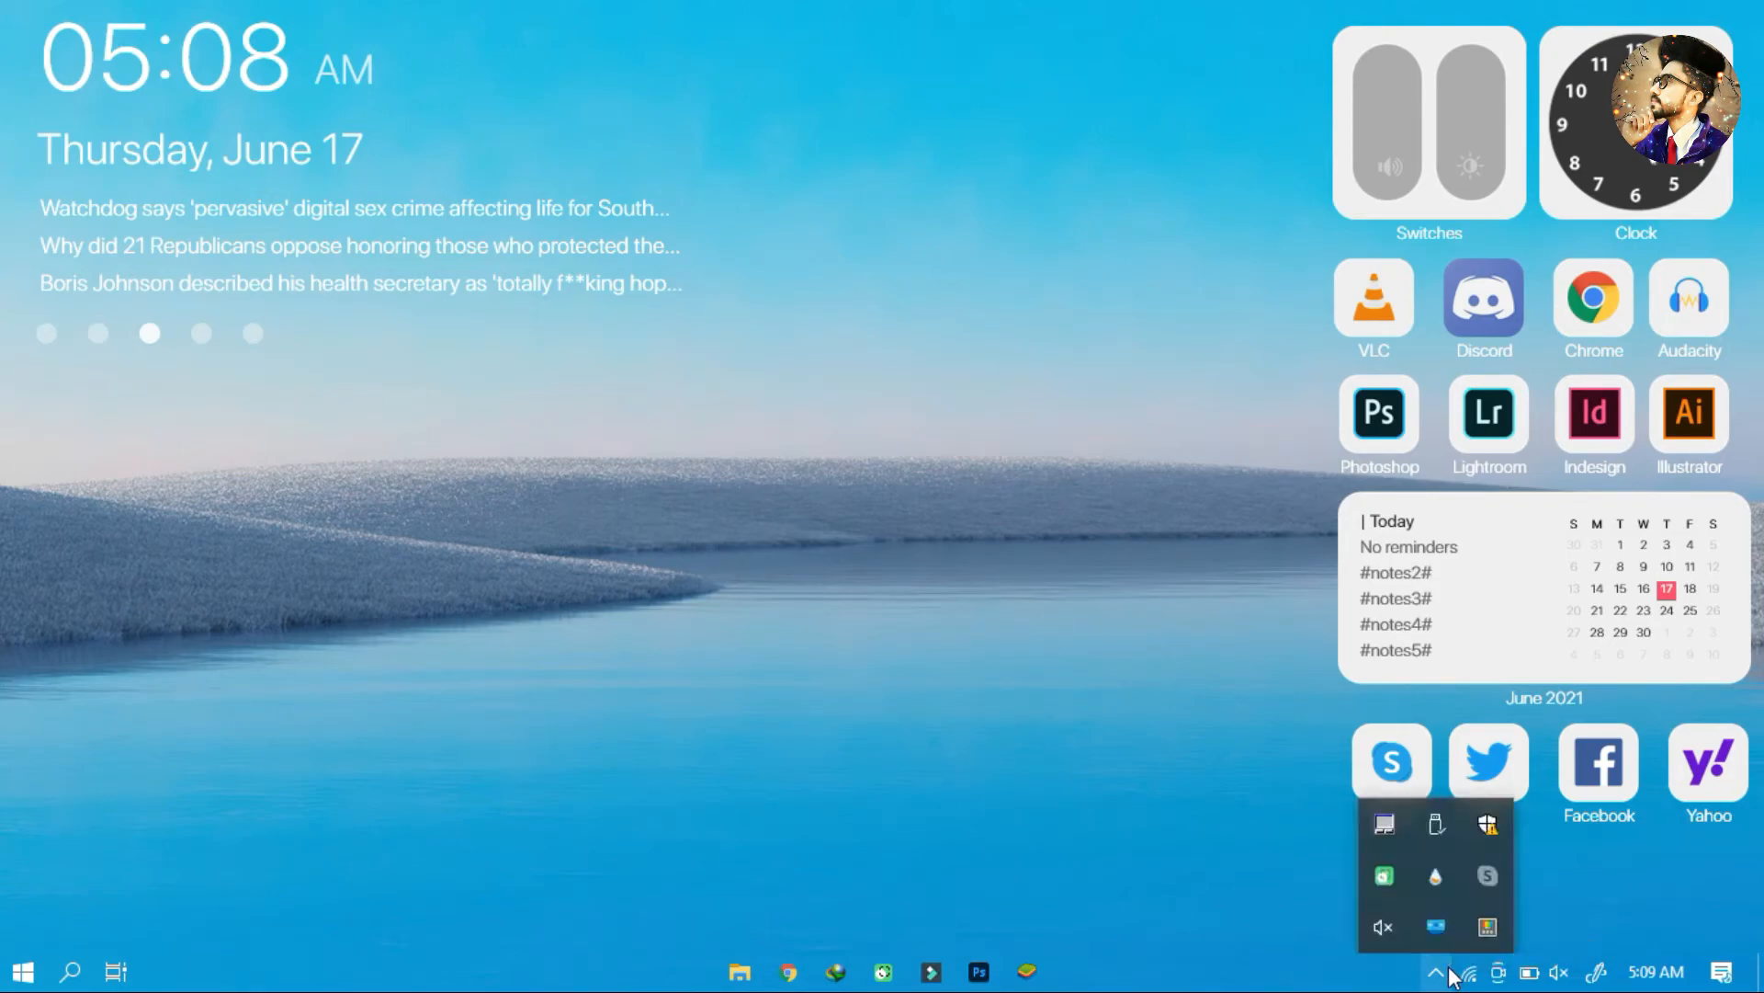
right_click(1432, 876)
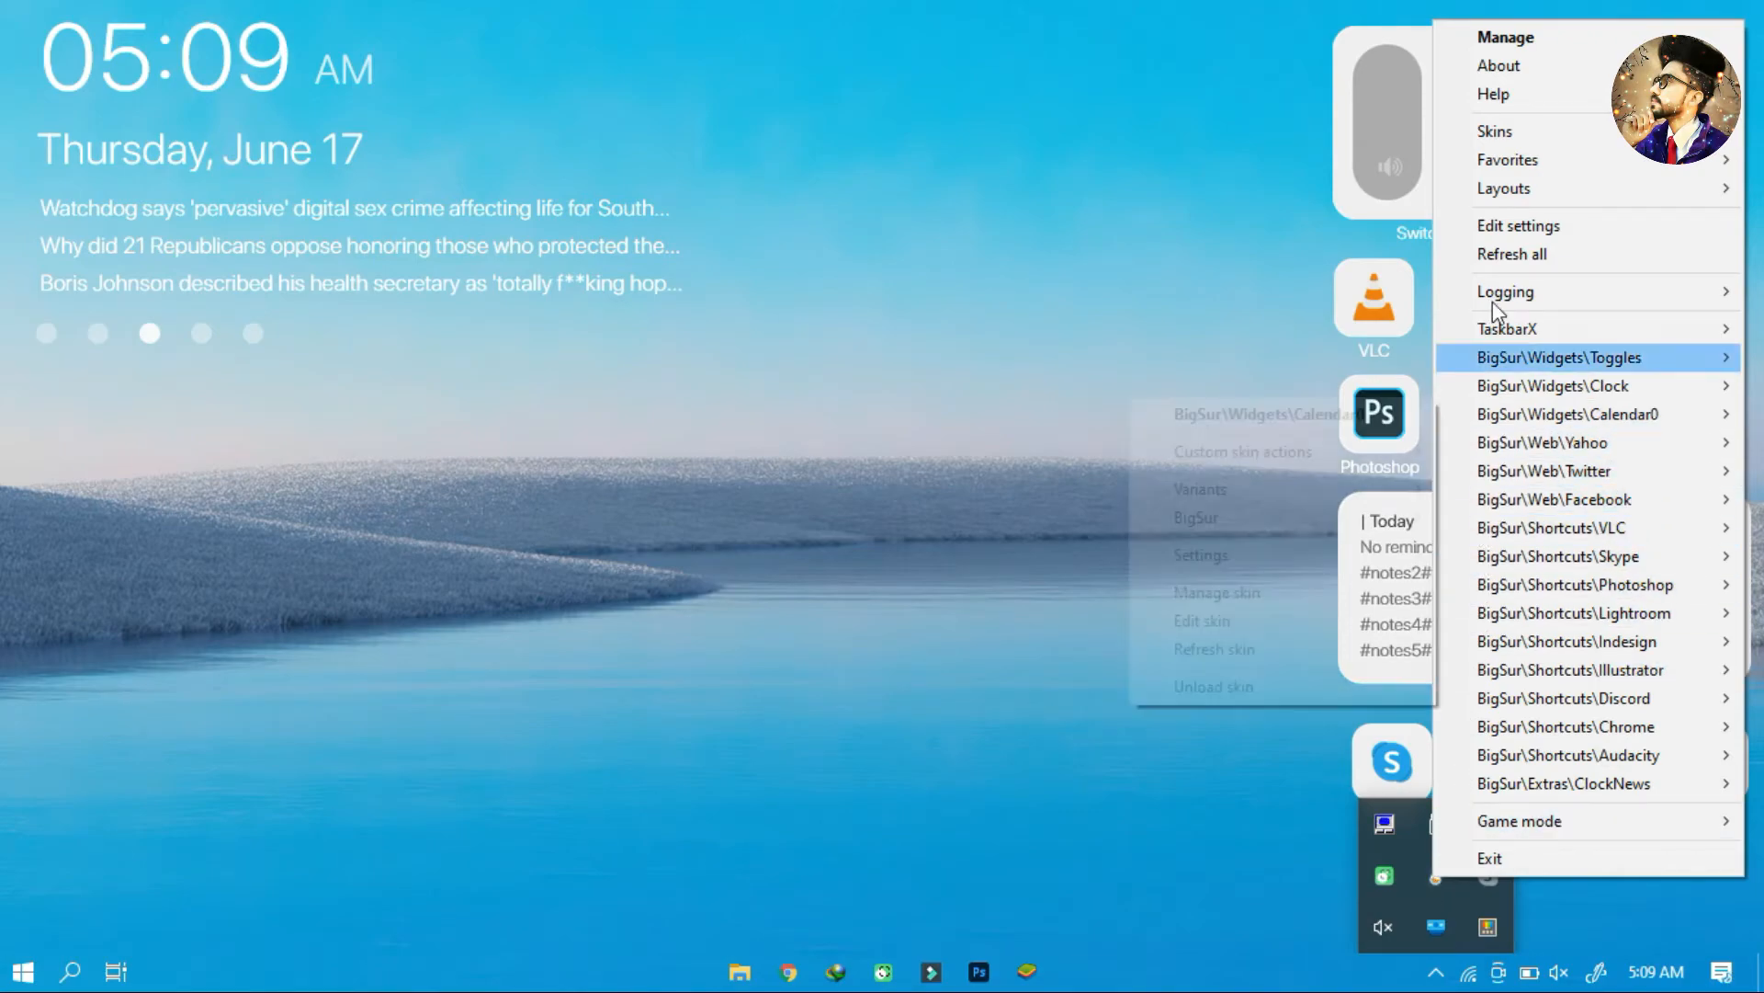
mouse_move(1509, 127)
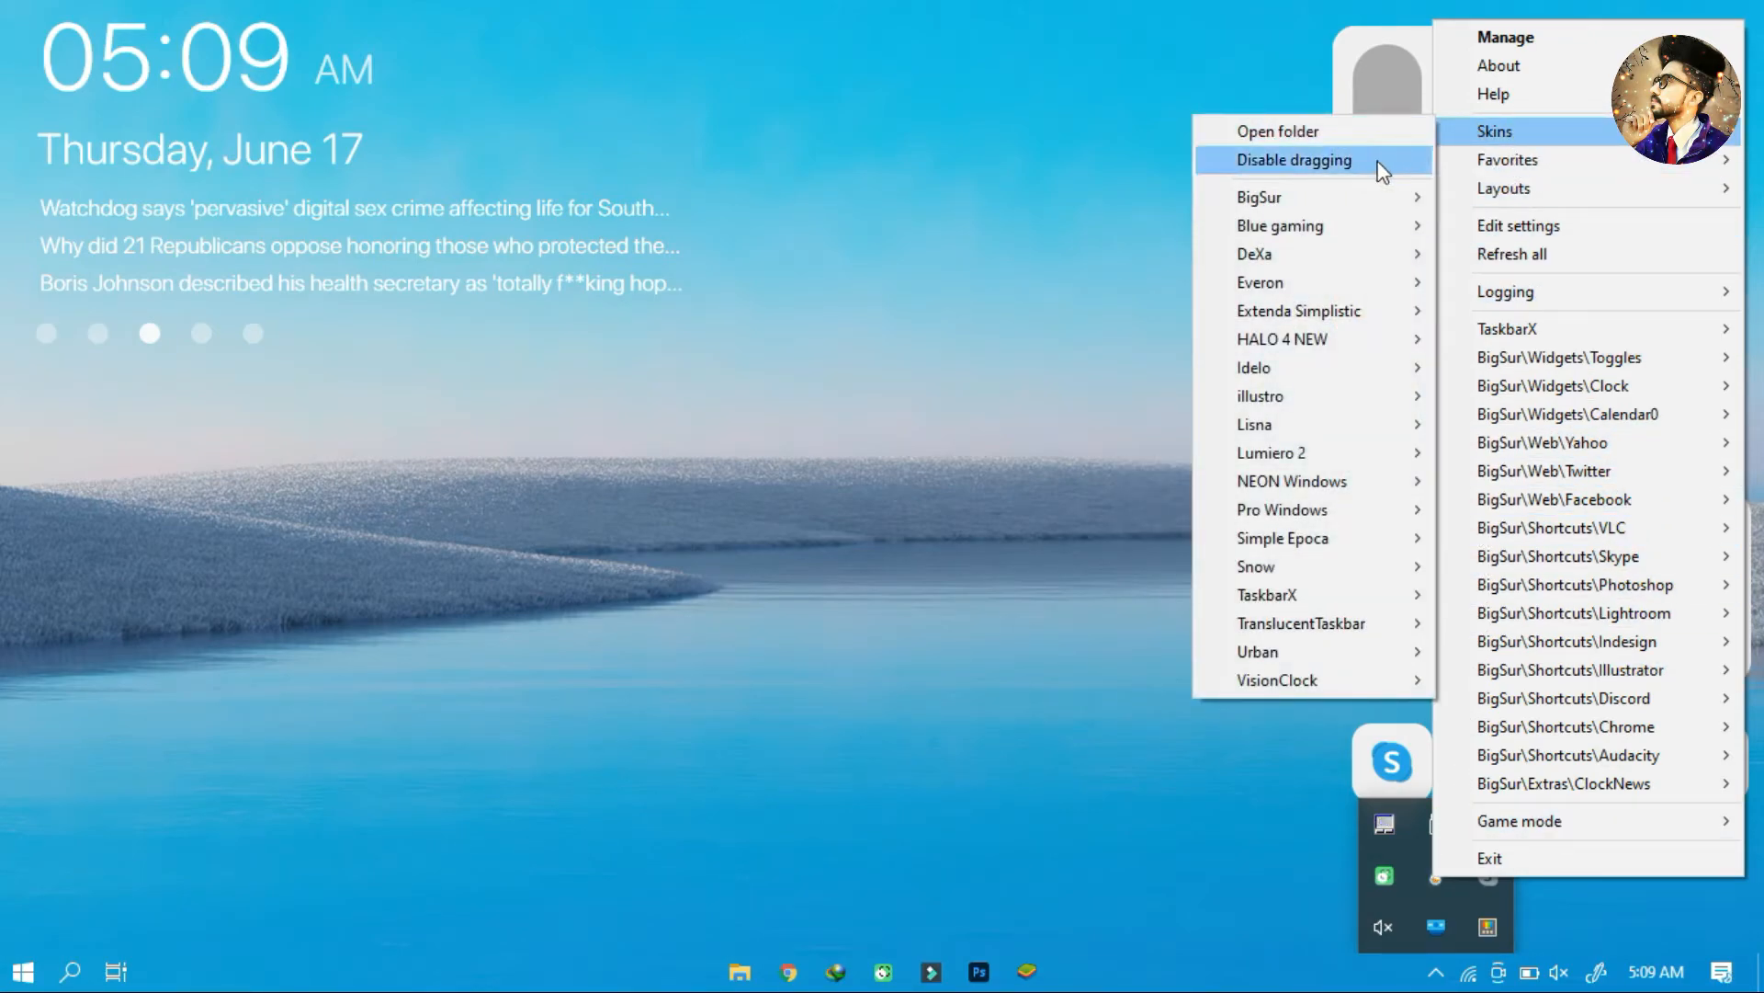
left_click(1232, 161)
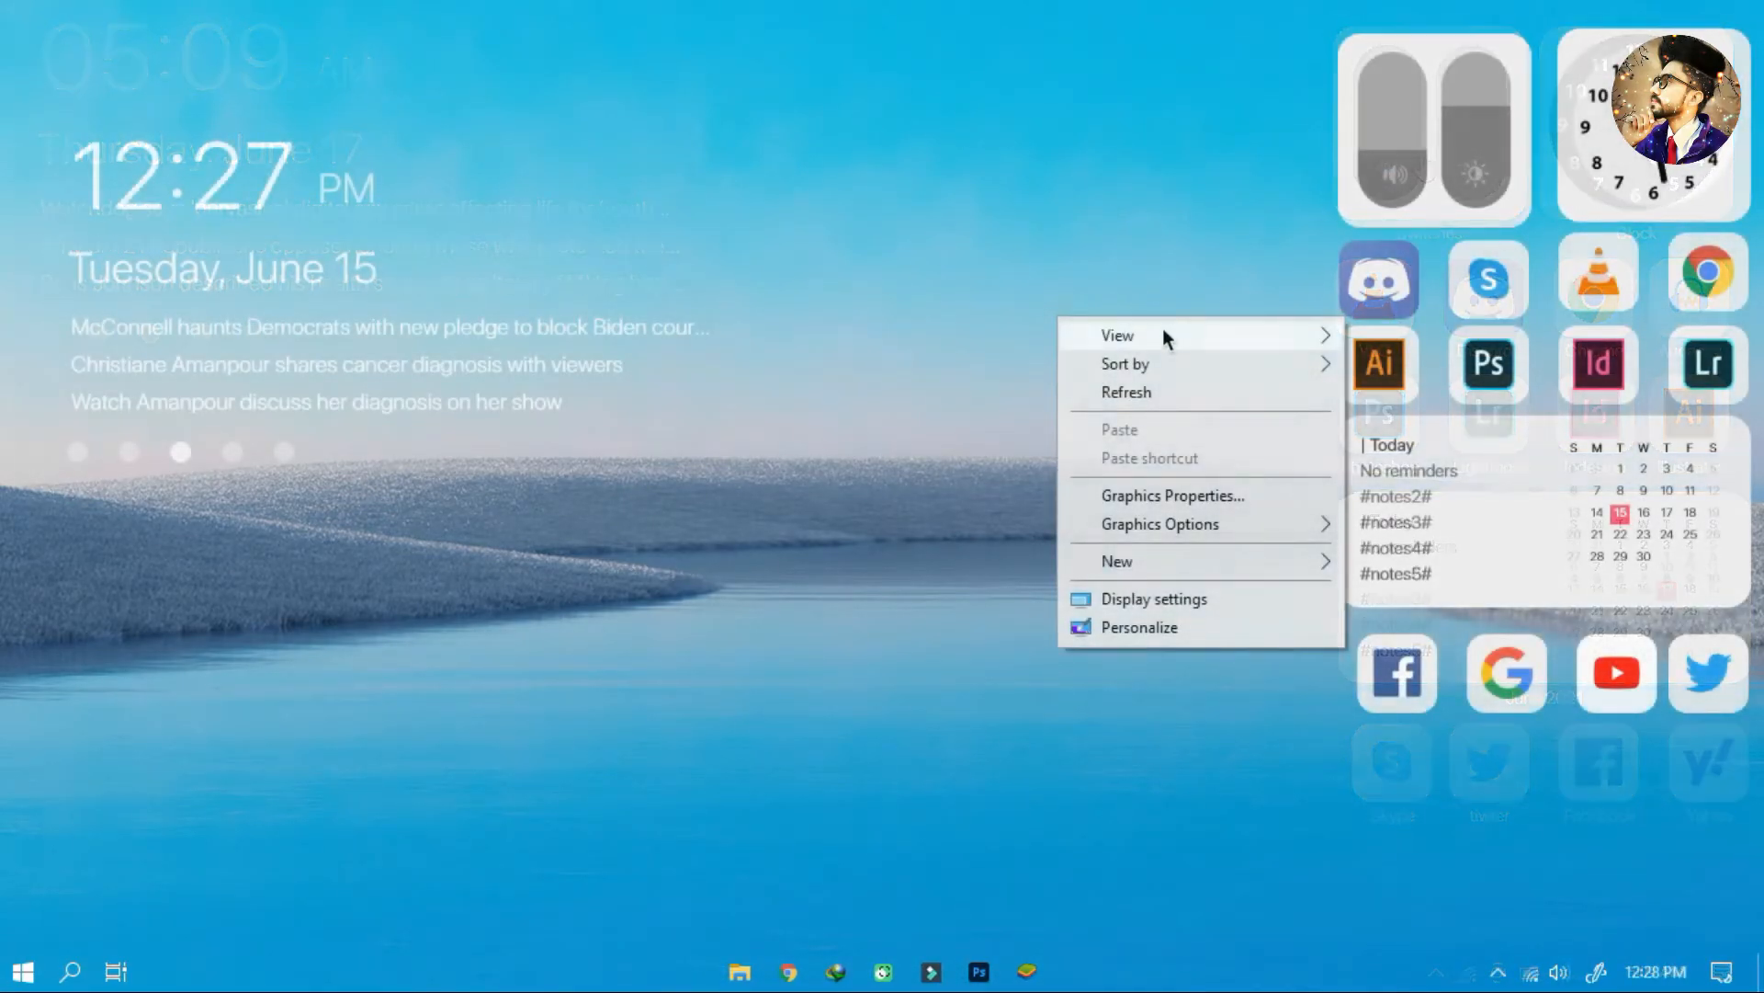
Step: Show the desktop icons and run the PowerToysSetup-0.25.0-x64 installer as administrator
mouse_move(1162, 328)
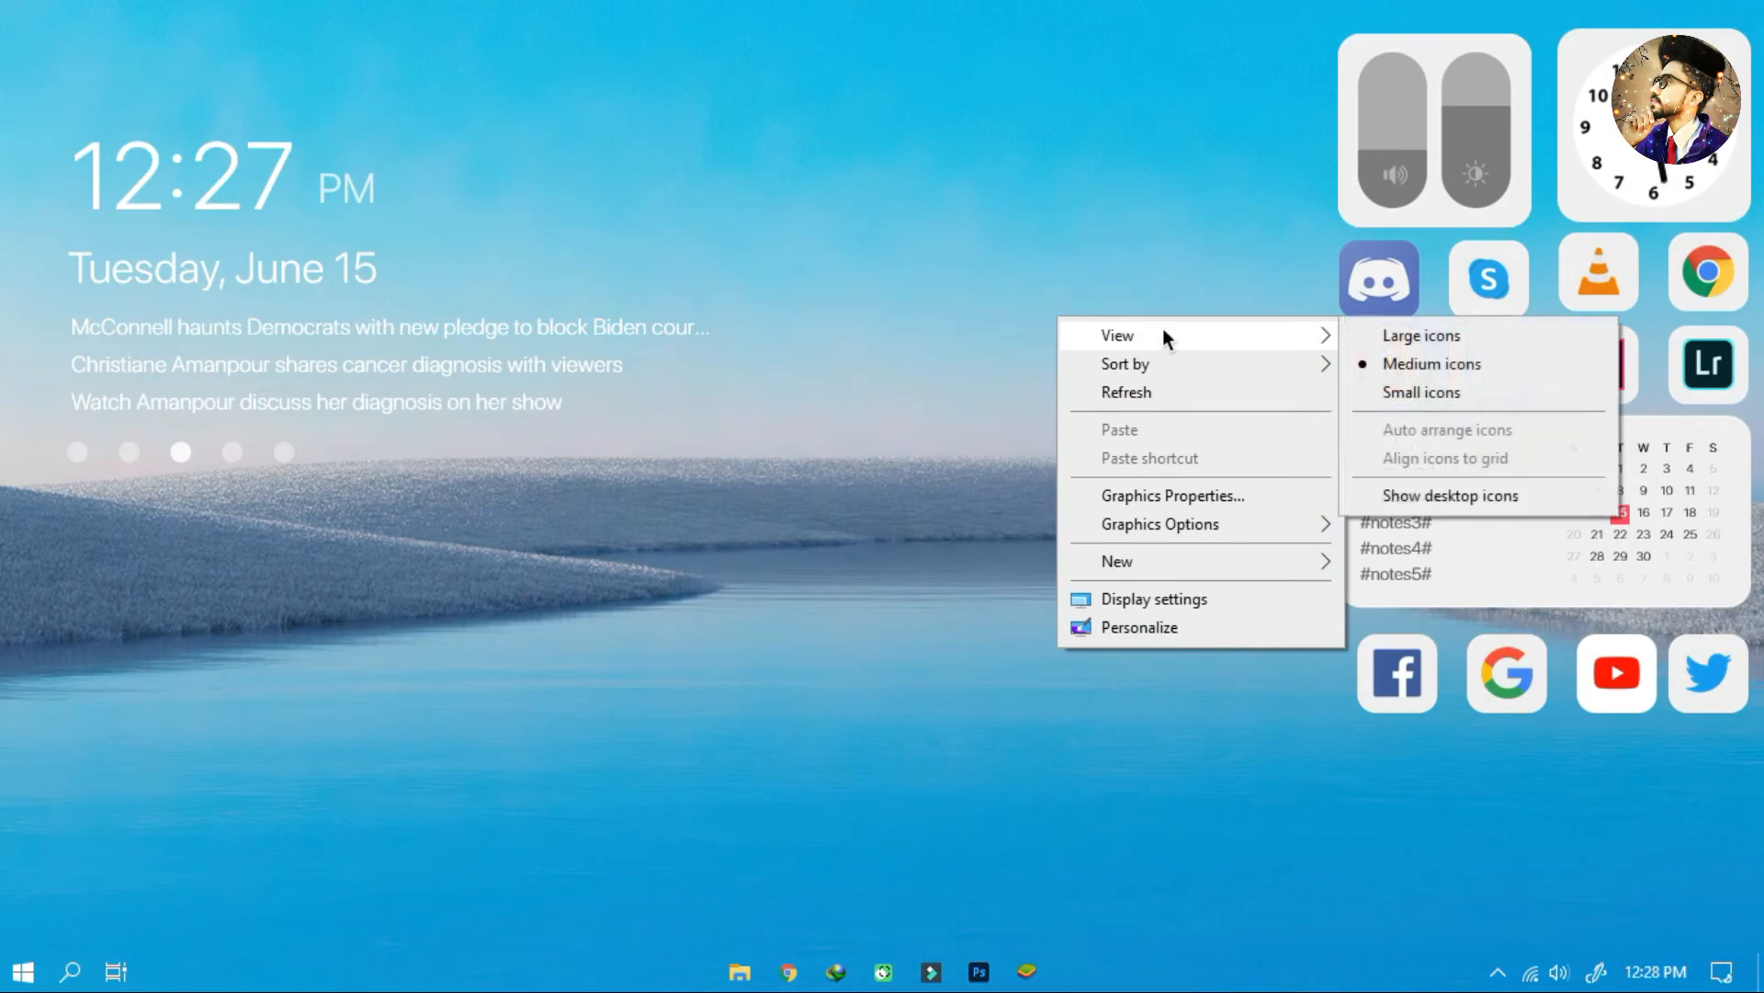
left_click(1413, 500)
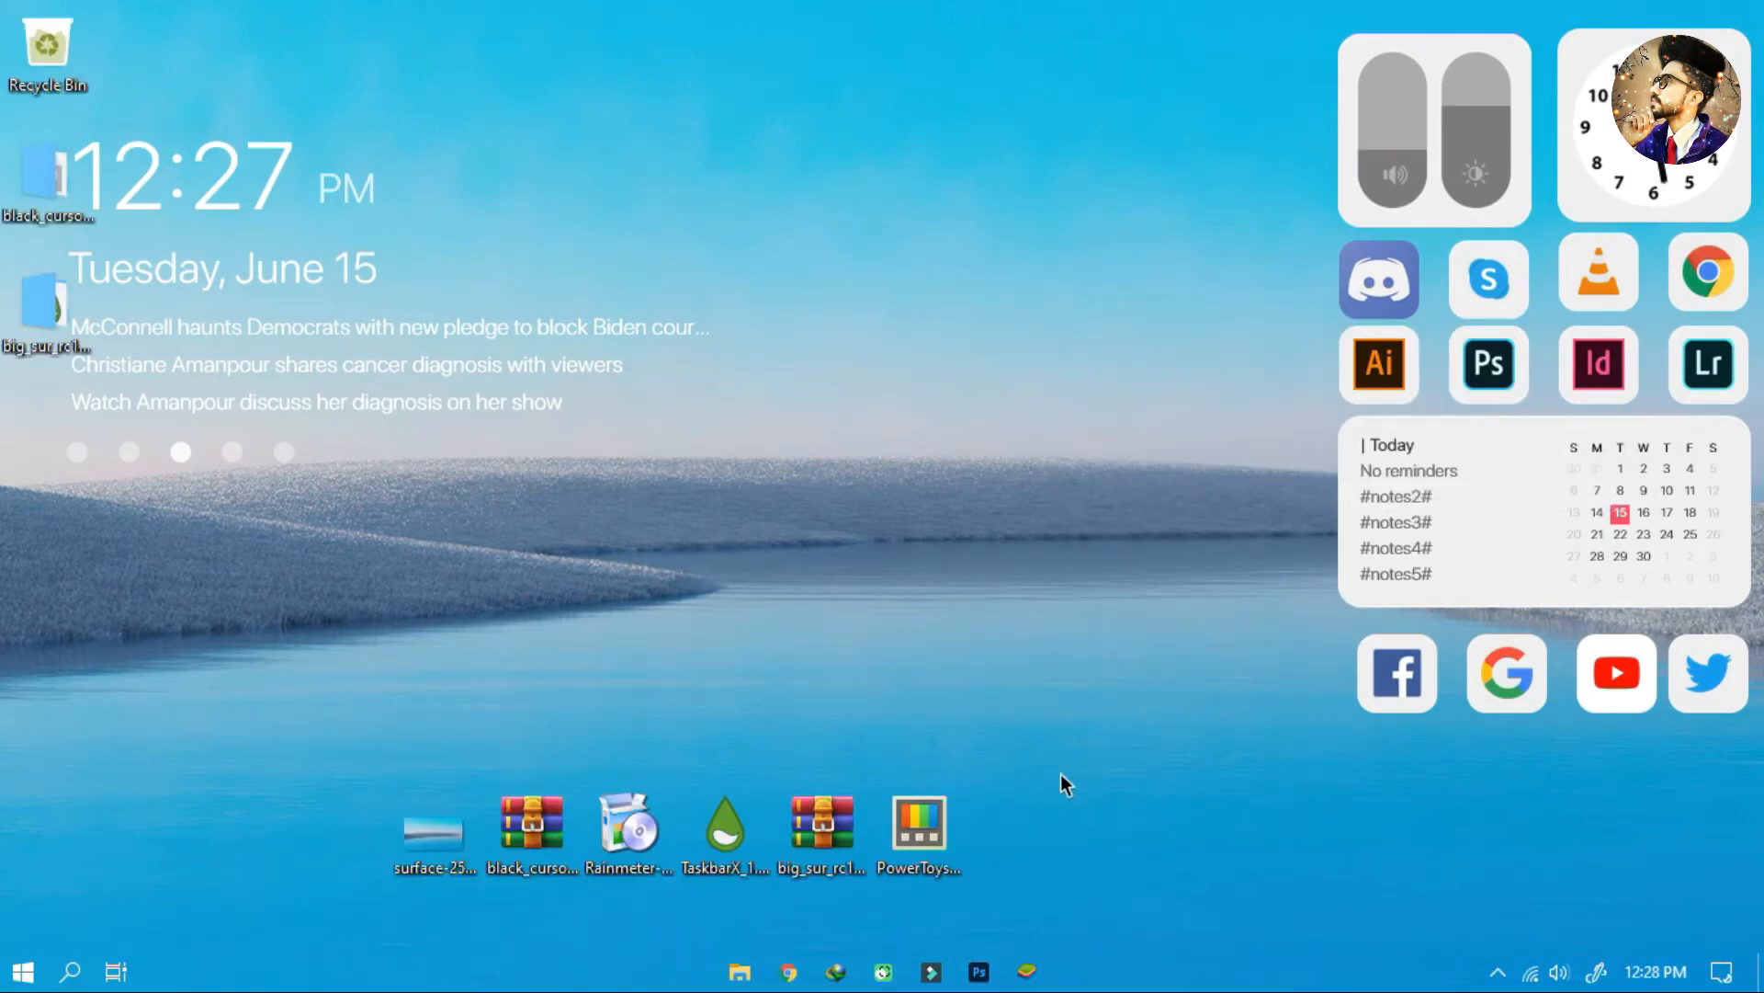
right_click(945, 818)
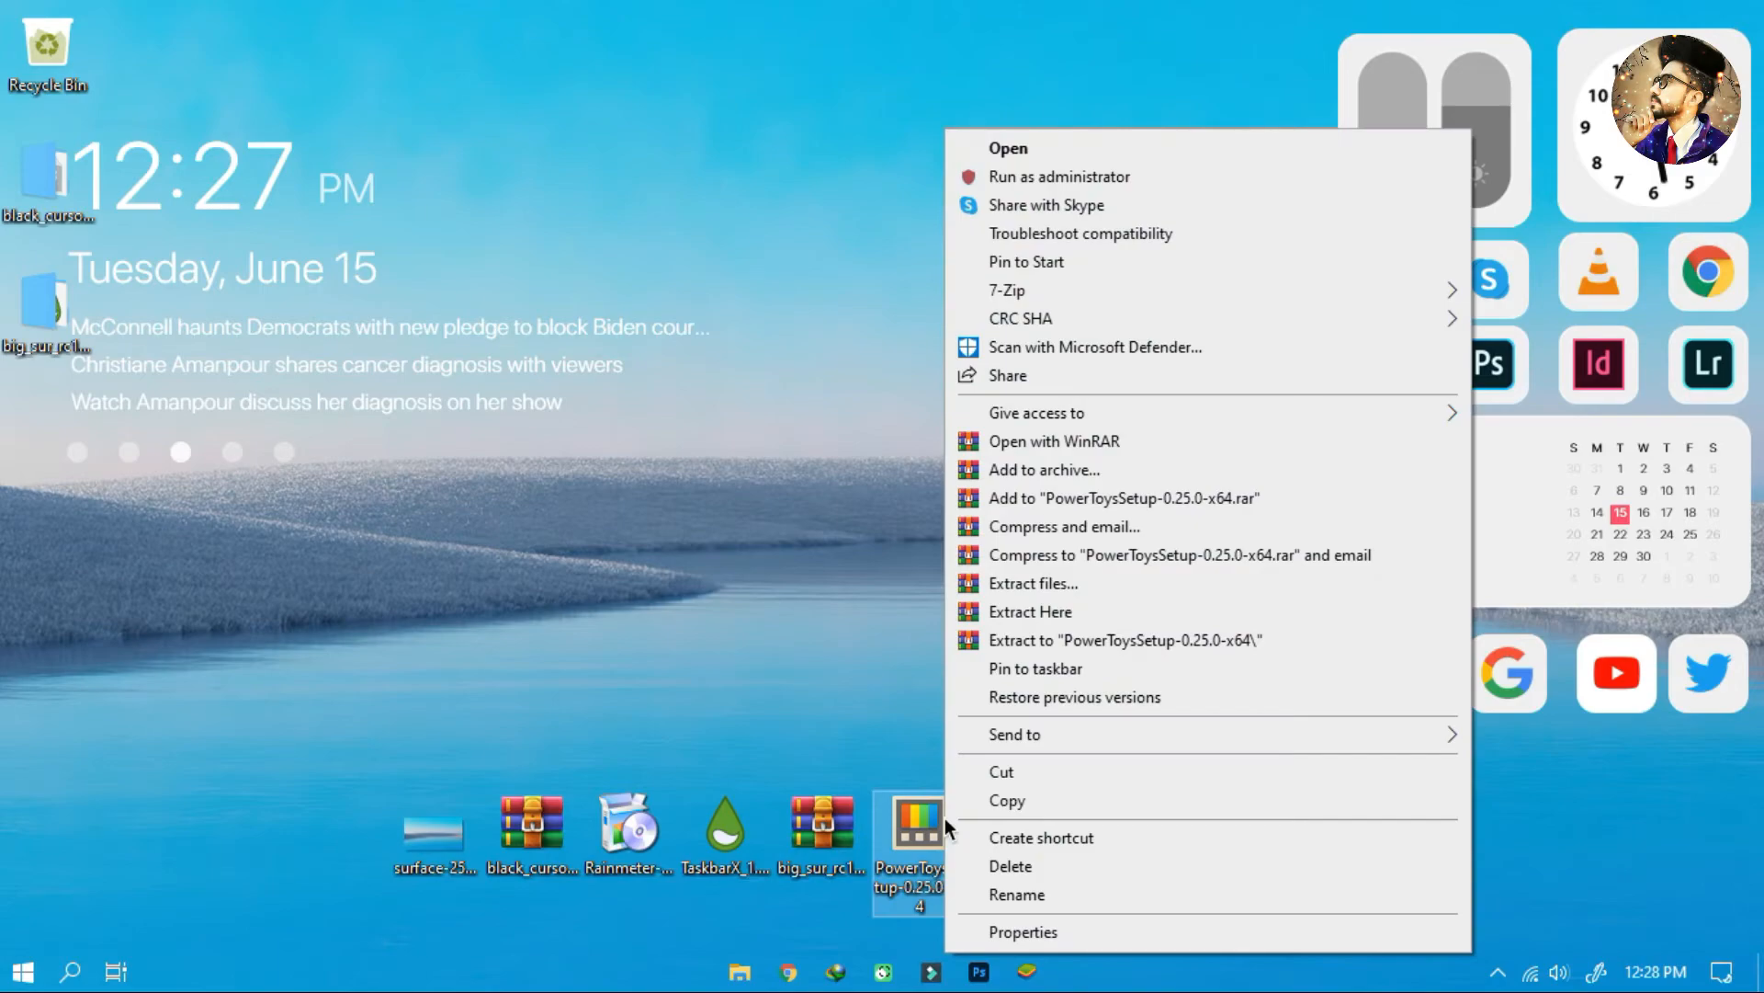
left_click(1050, 173)
Step: Hide the desktop icons again
right_click(916, 290)
mouse_move(1158, 303)
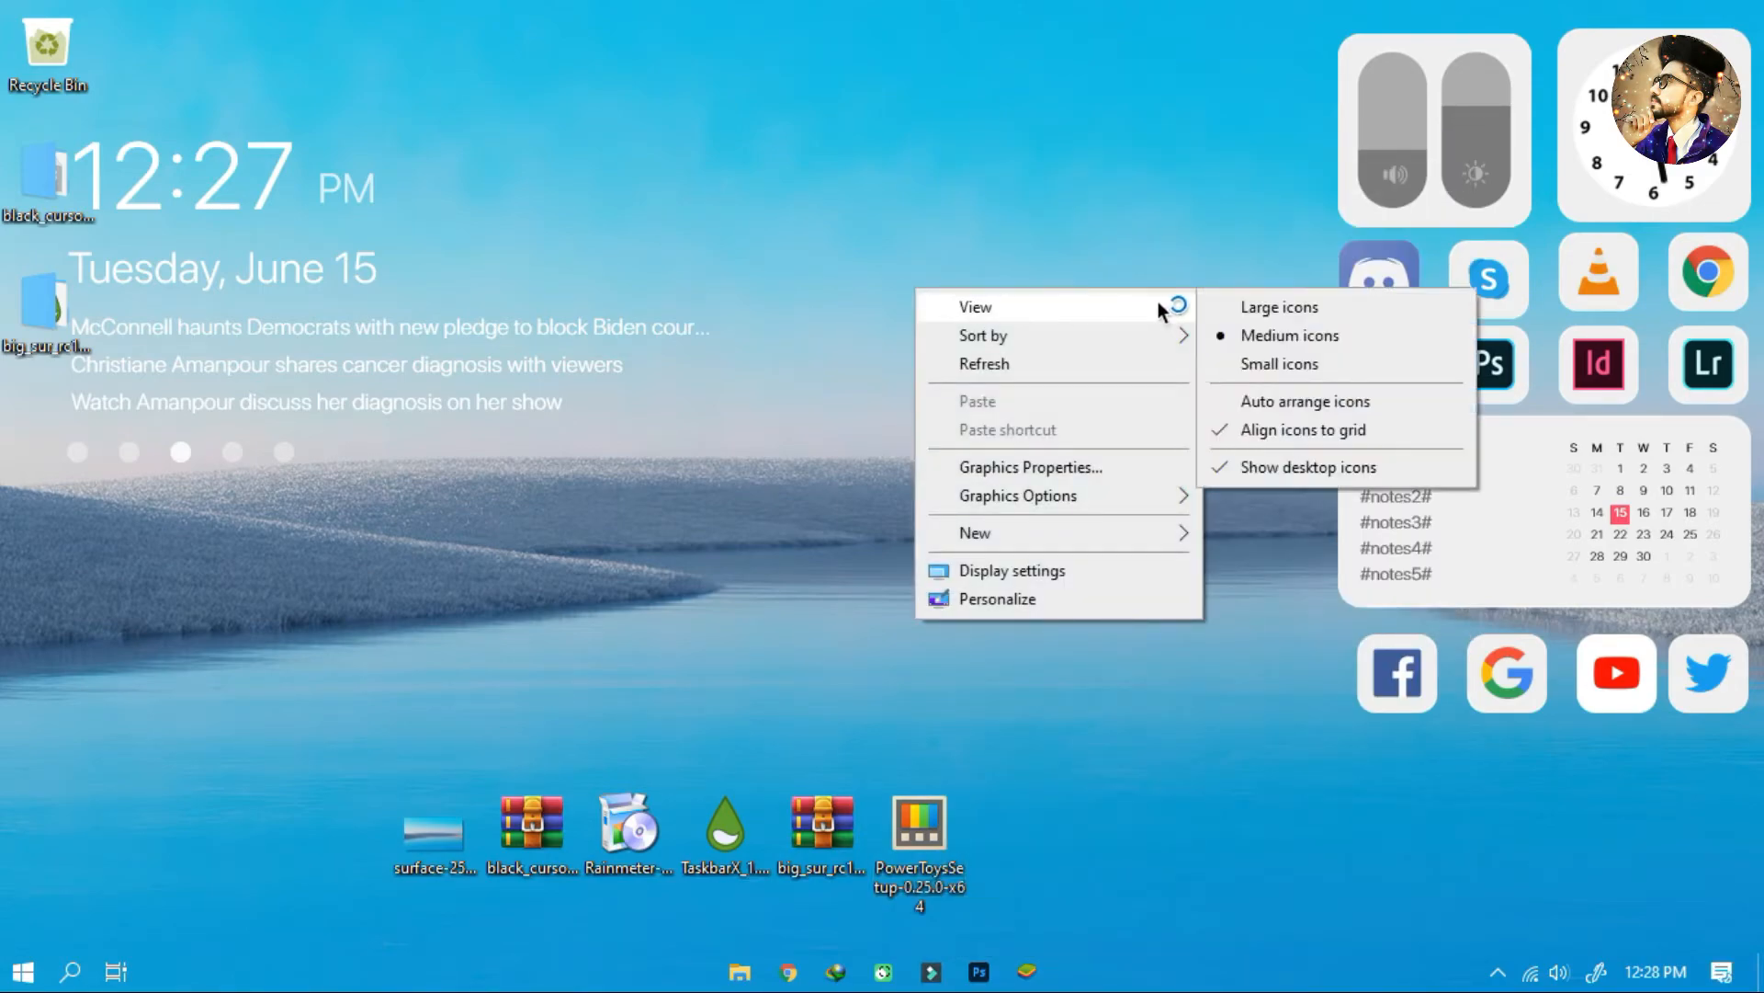
left_click(1276, 466)
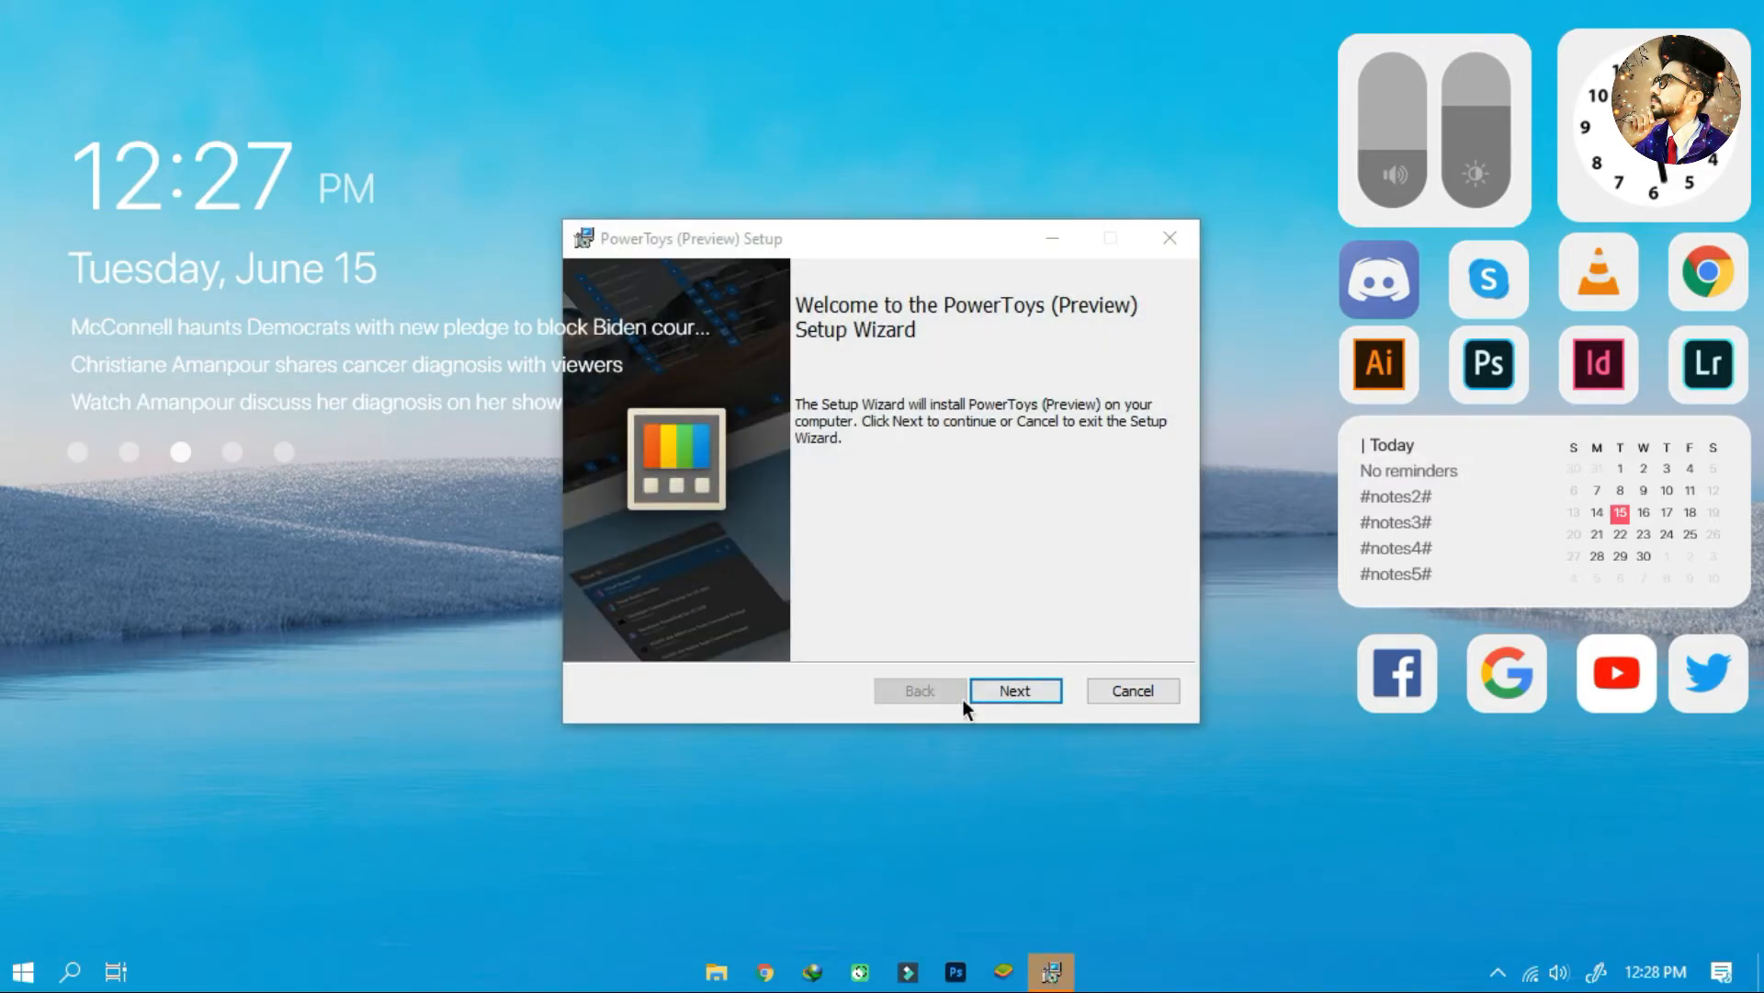
Step: Install PowerToys (Preview) to C:\Program Files\PowerToys\ with automatic start at logon, and close the setup wizard
left_click(973, 693)
left_click(984, 697)
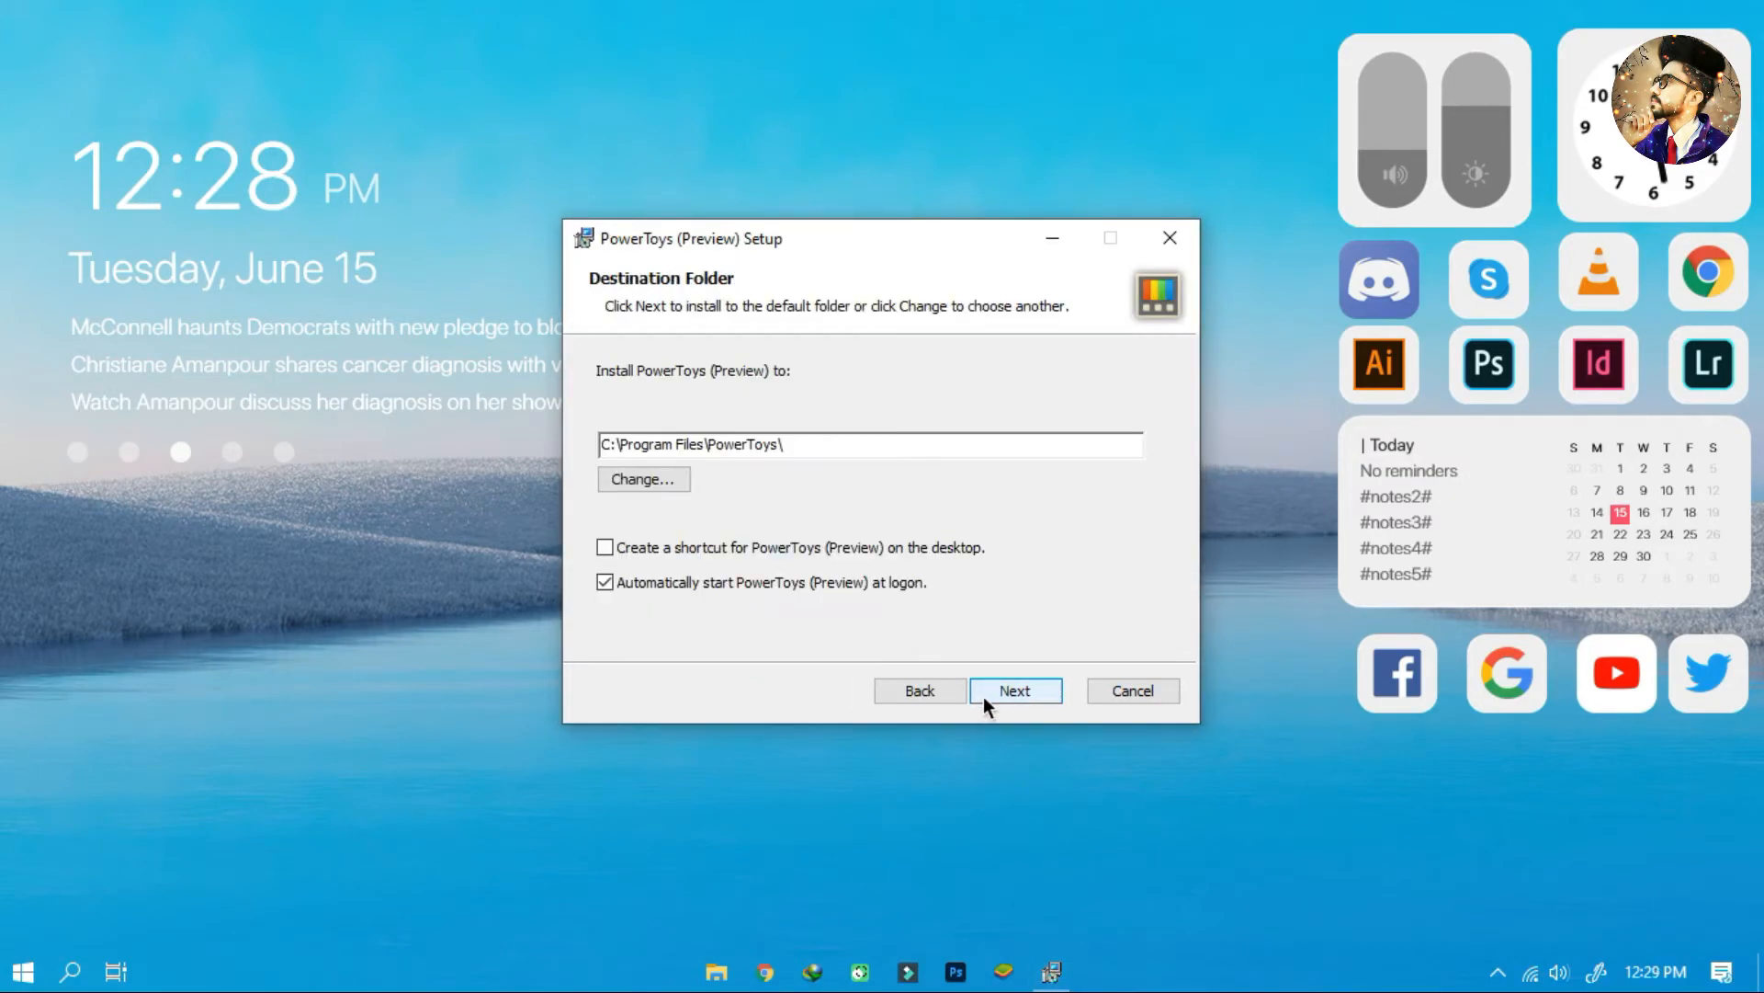
left_click(983, 696)
left_click(983, 696)
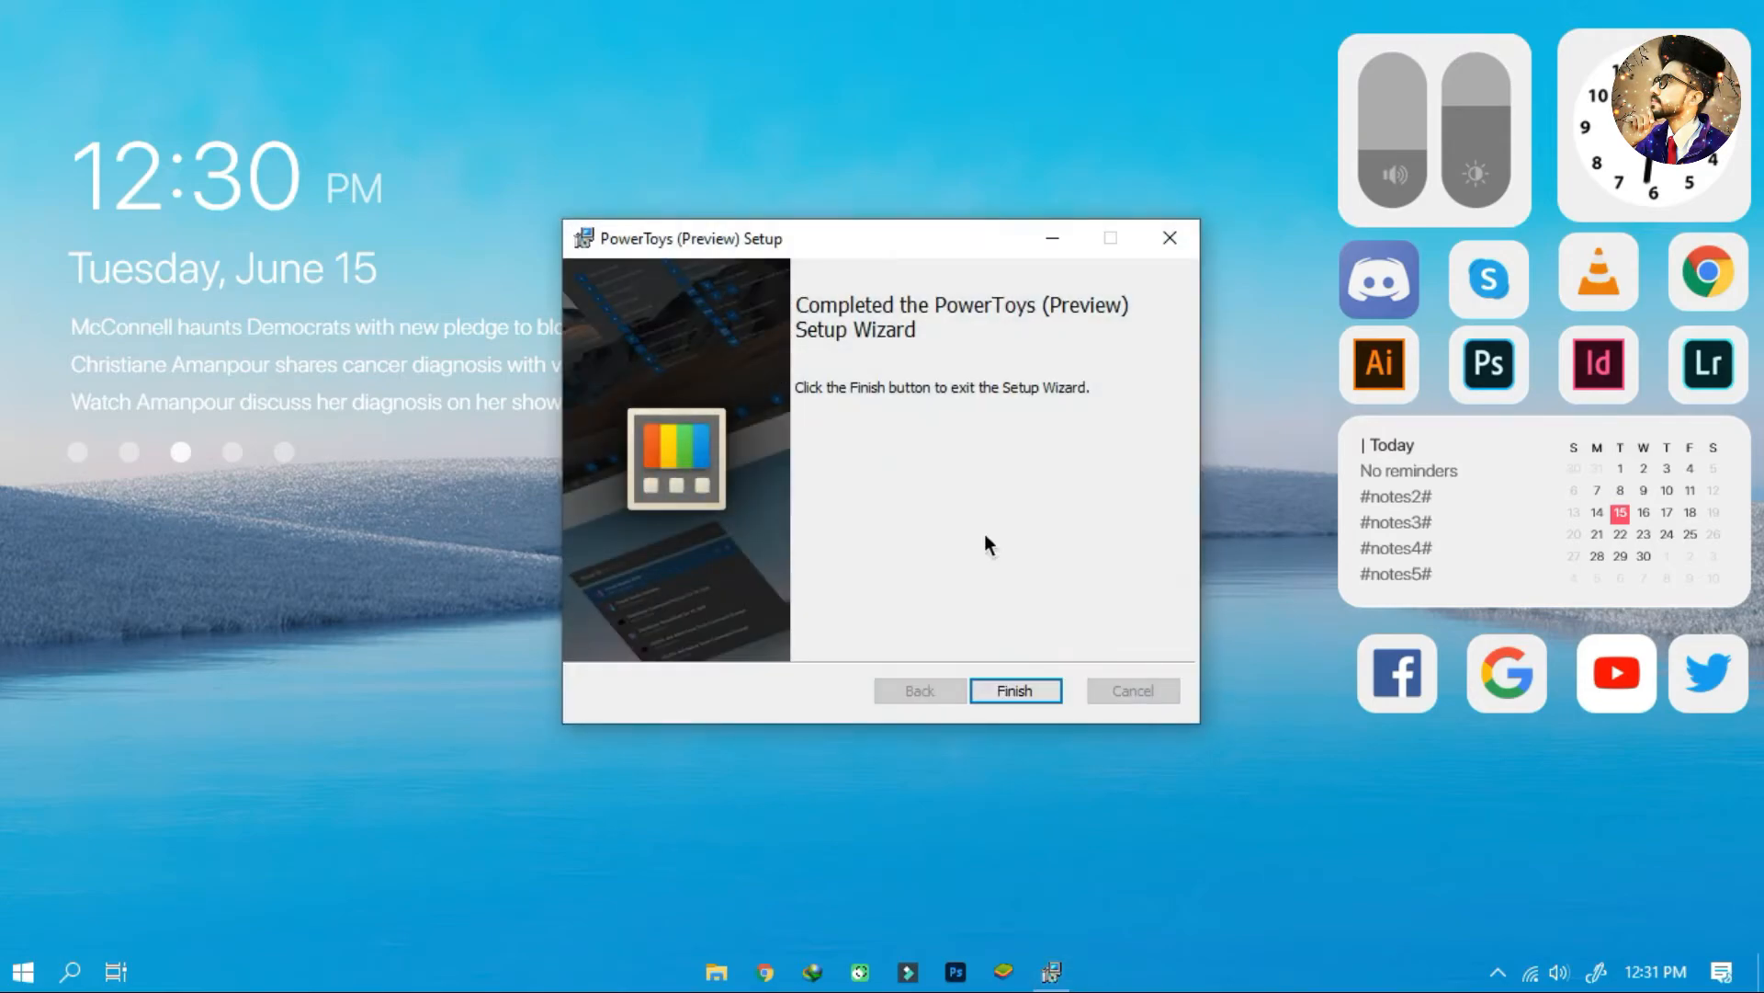
left_click(992, 693)
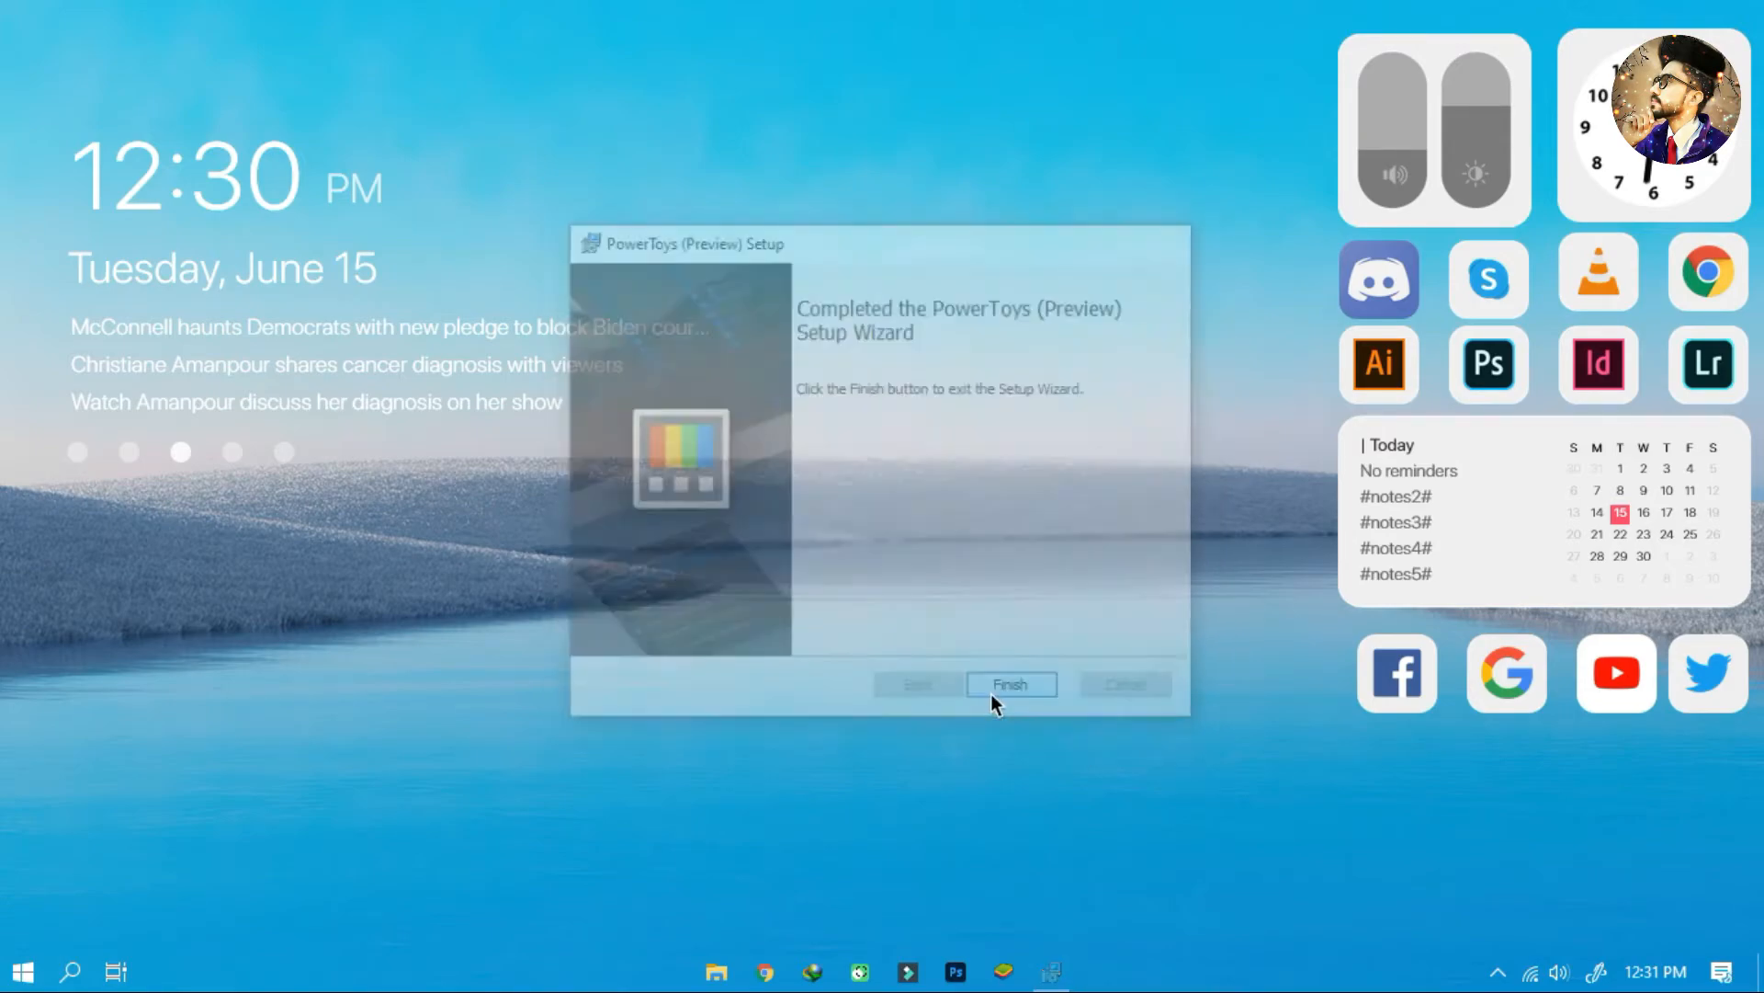
Step: Launch PowerToys (Preview) from the list of installed apps
left_click(24, 972)
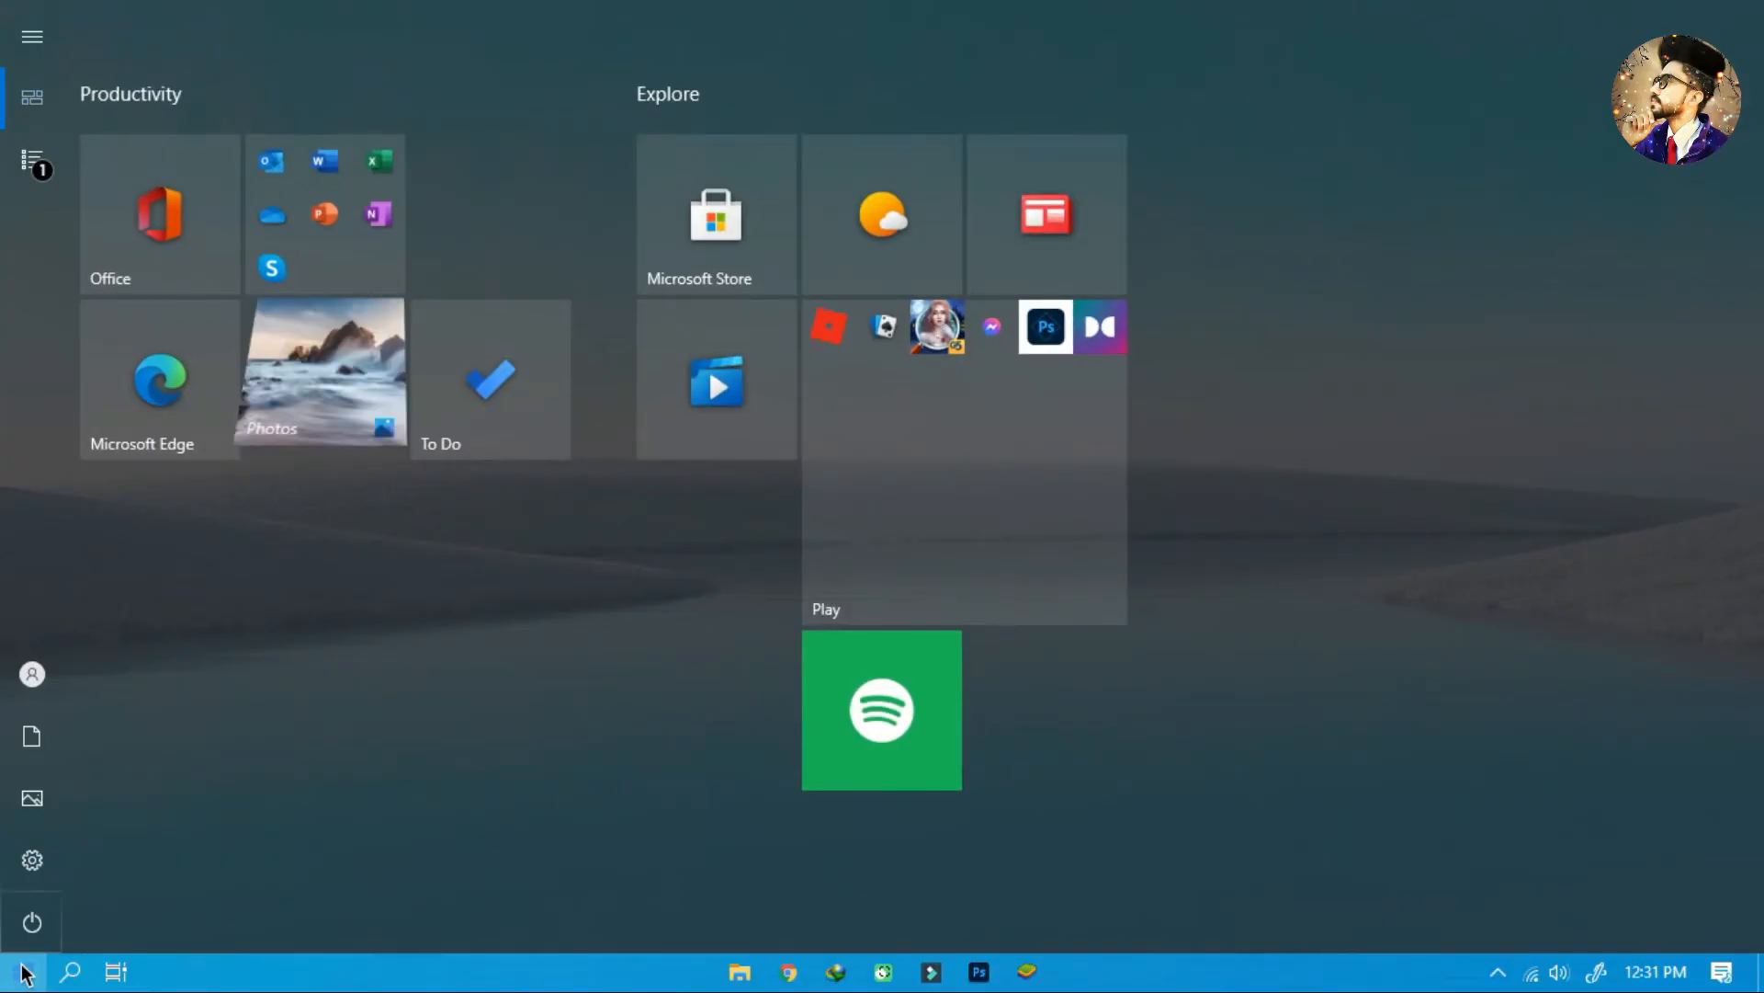
left_click(28, 179)
left_click(532, 92)
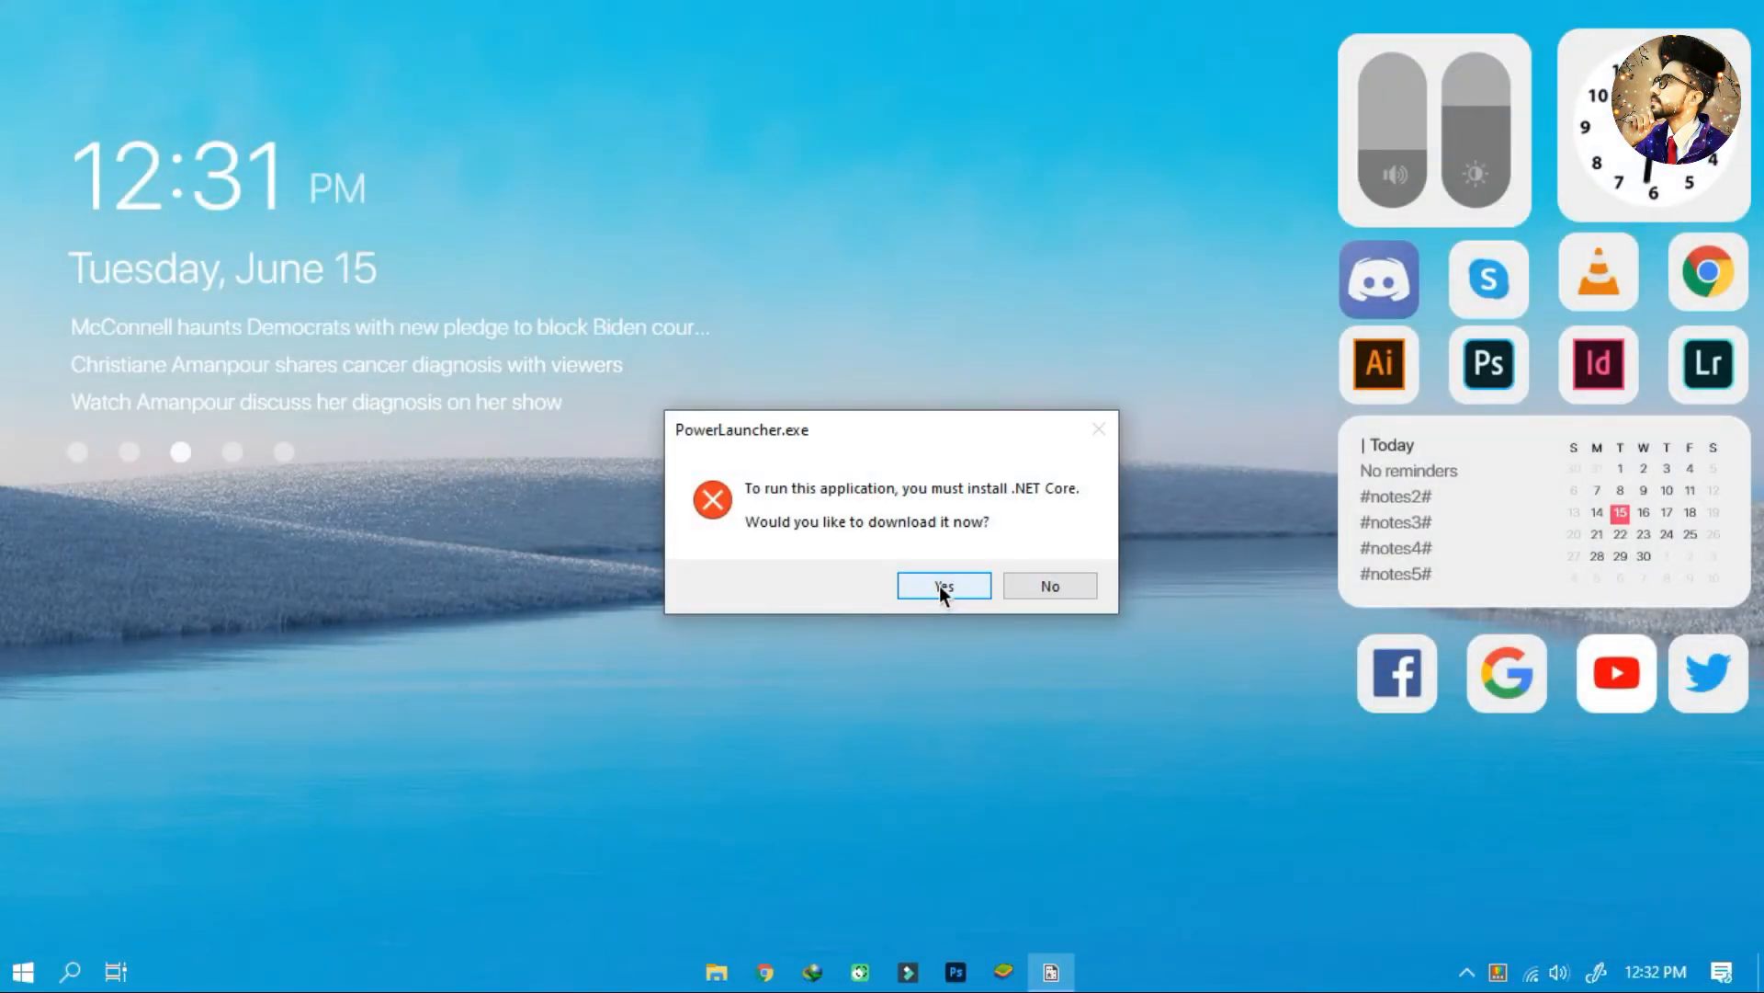
Step: Accept the .NET Core prompt, download the .NET Core 3.1 Runtime x64 installer for console apps, and close the browser
left_click(940, 586)
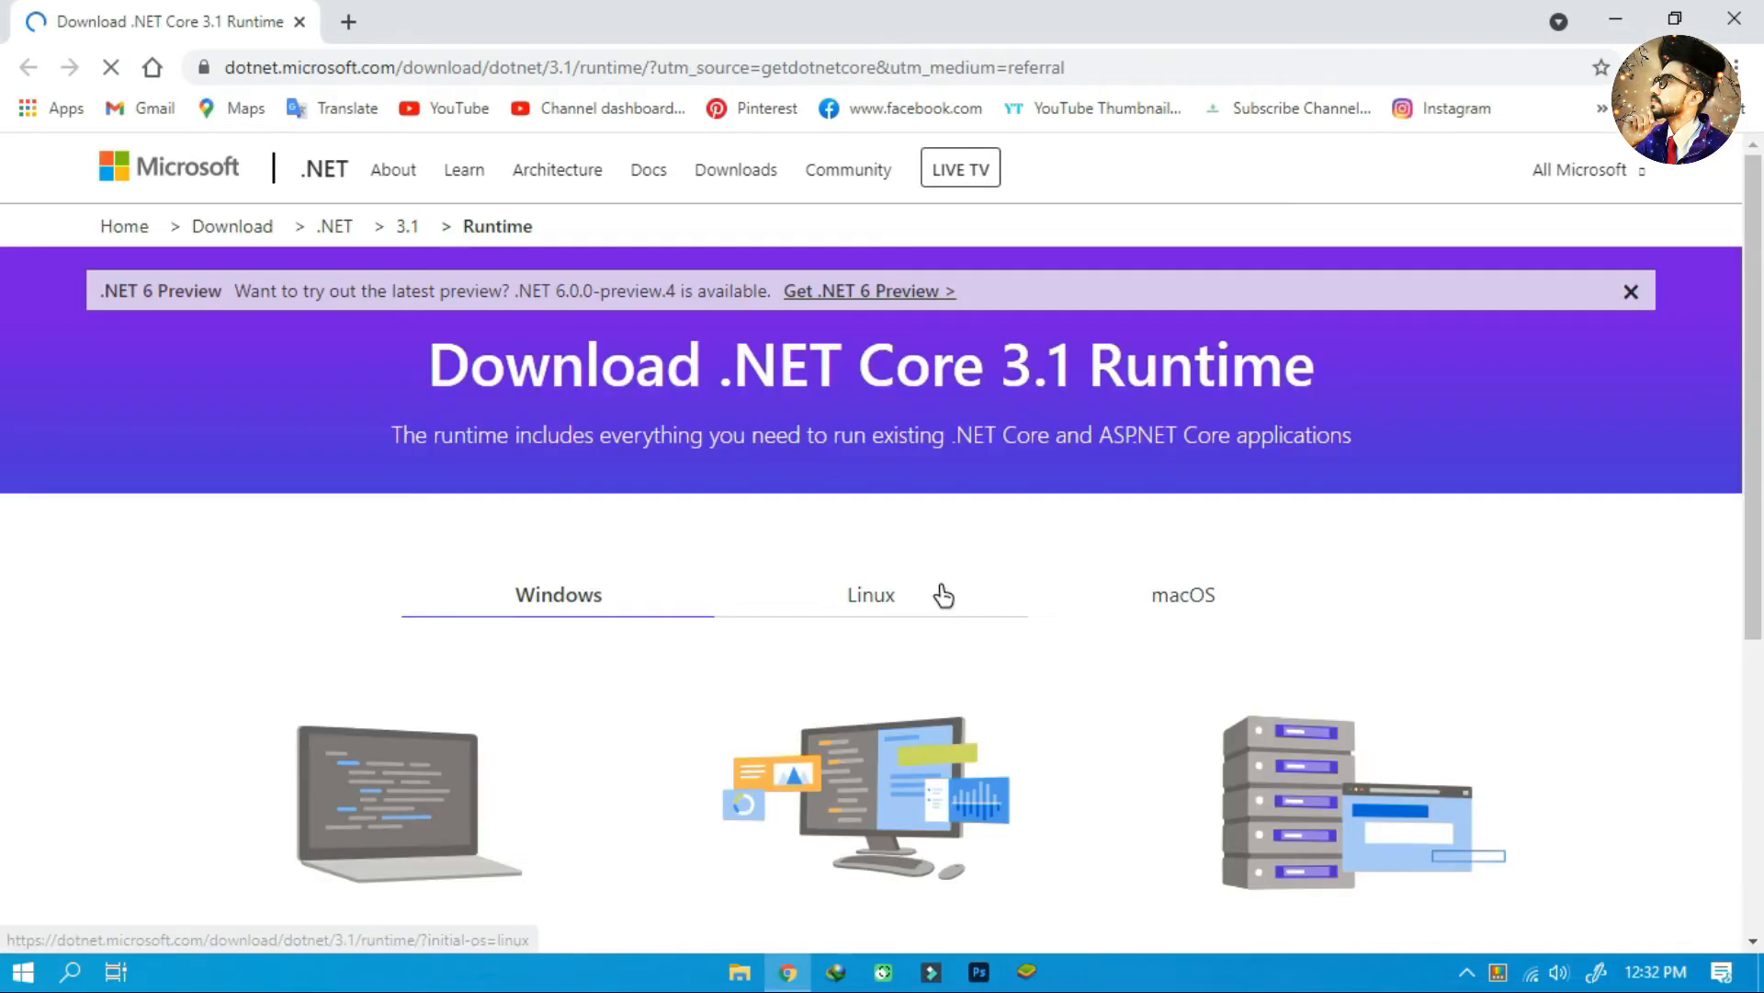
left_click_drag(1754, 488, 1722, 781)
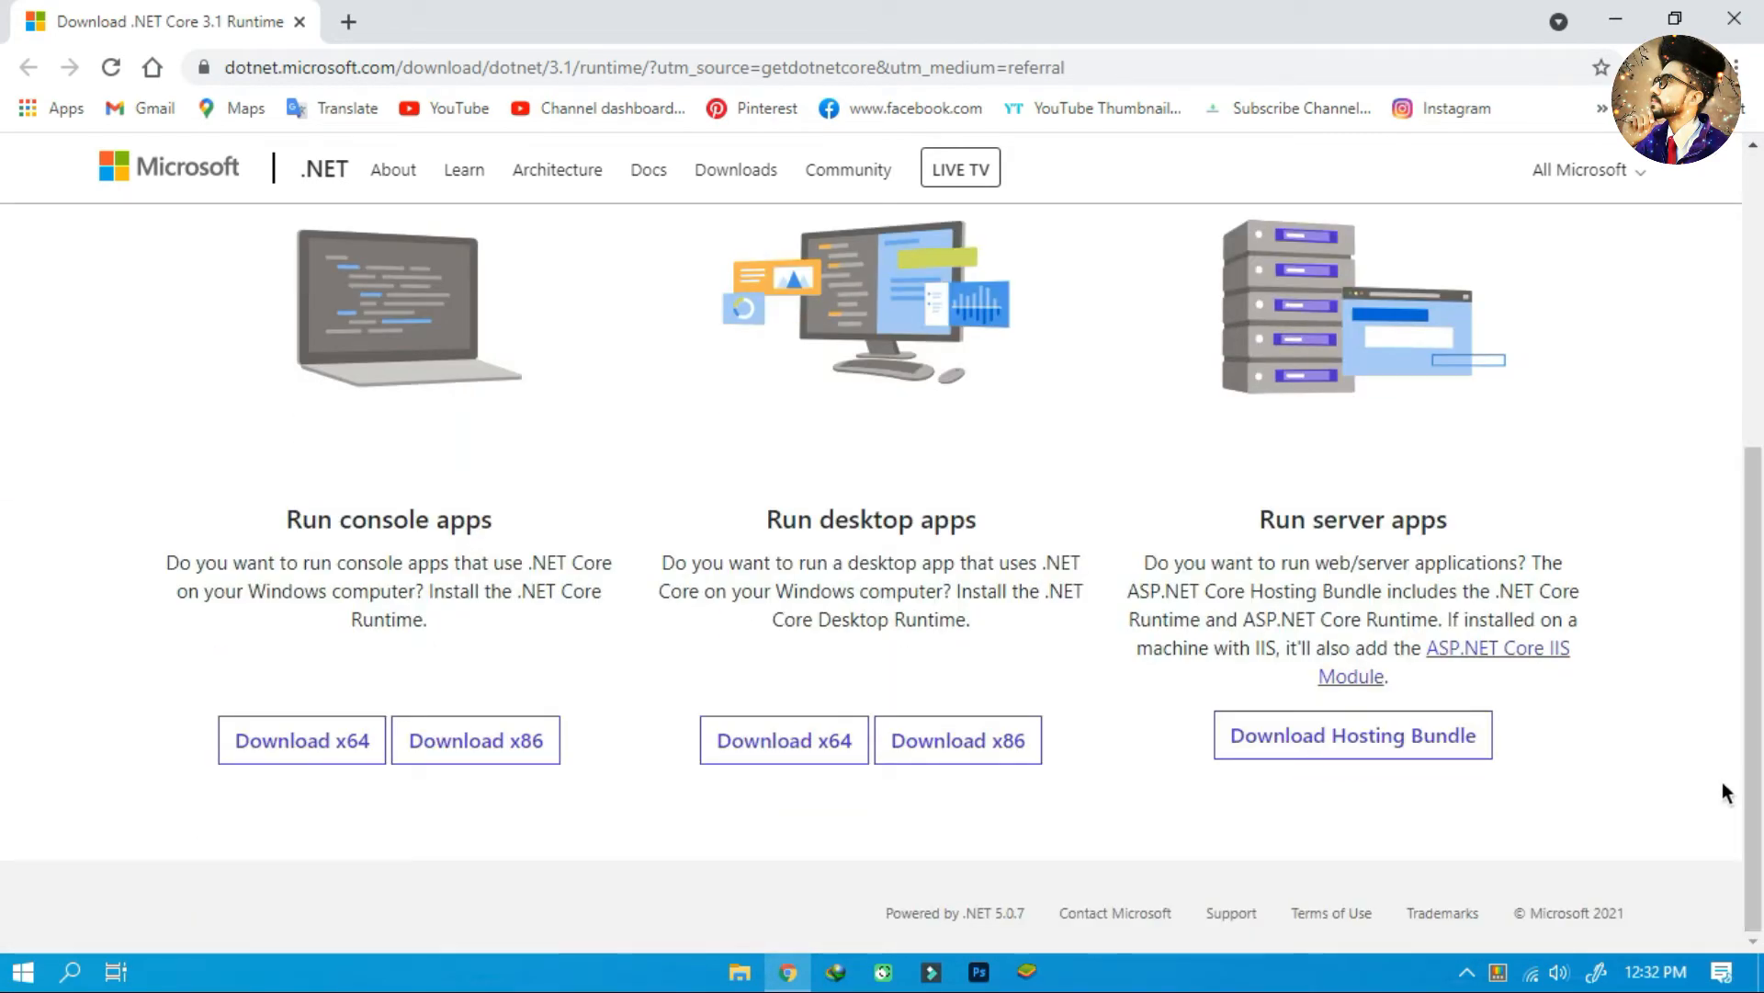
left_click(363, 749)
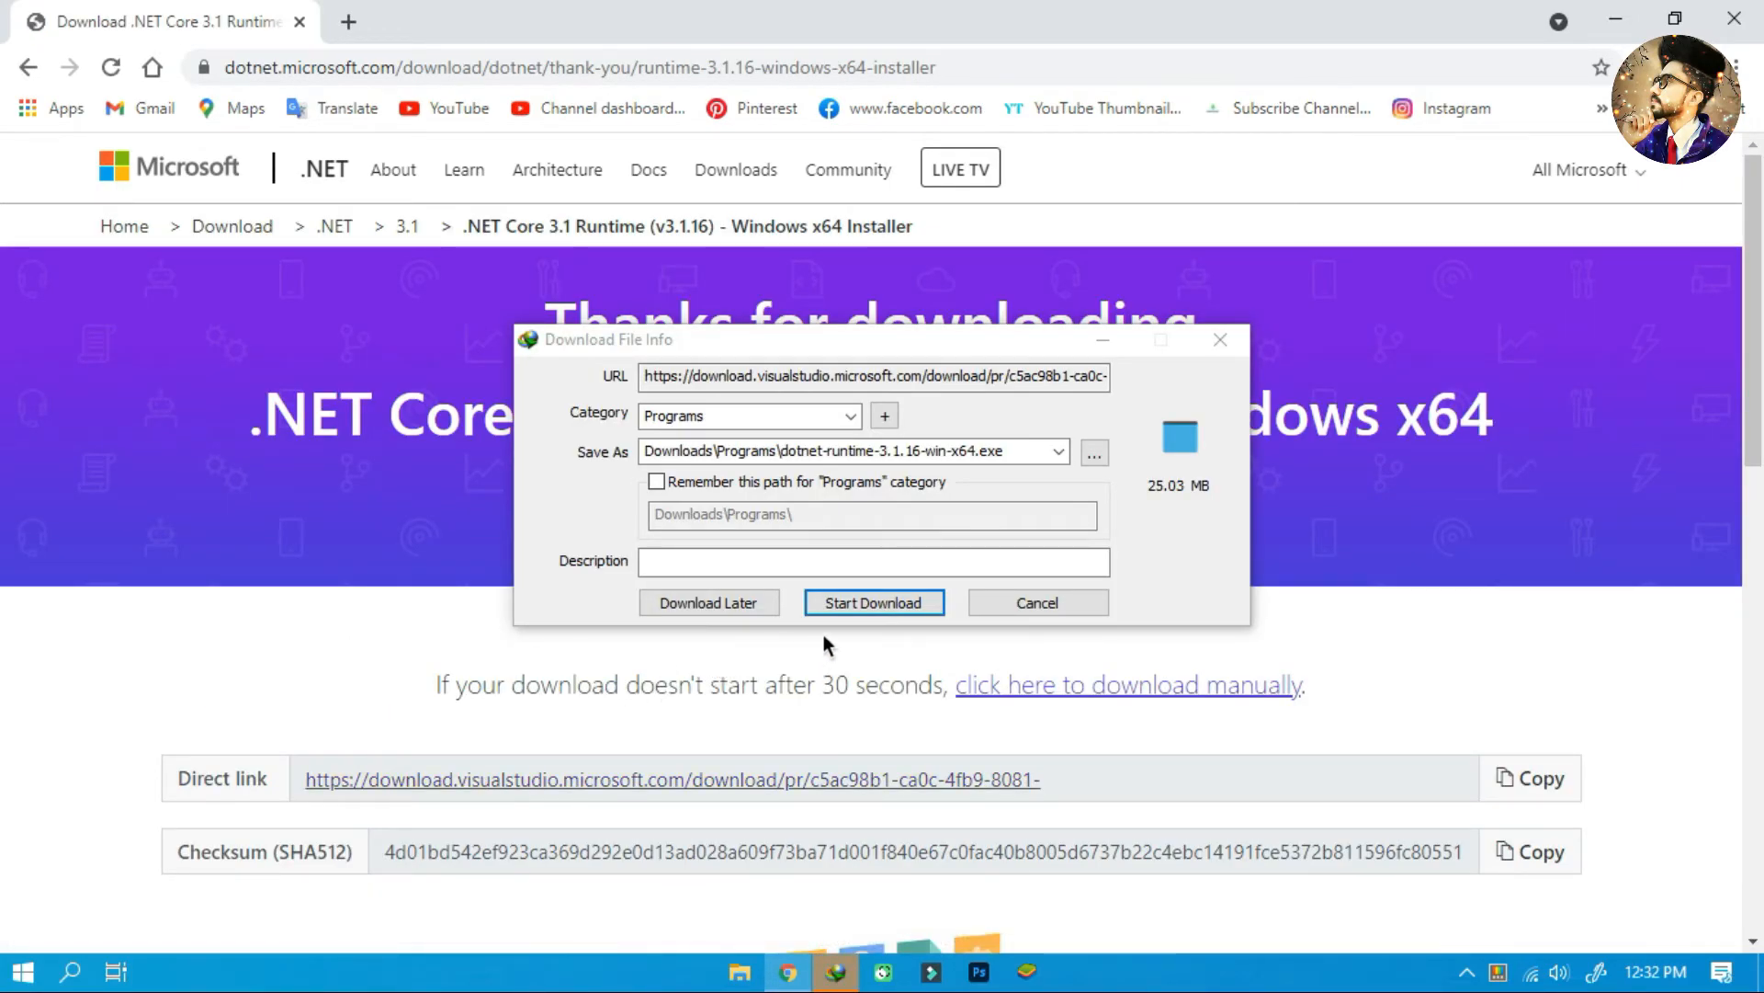
left_click(885, 603)
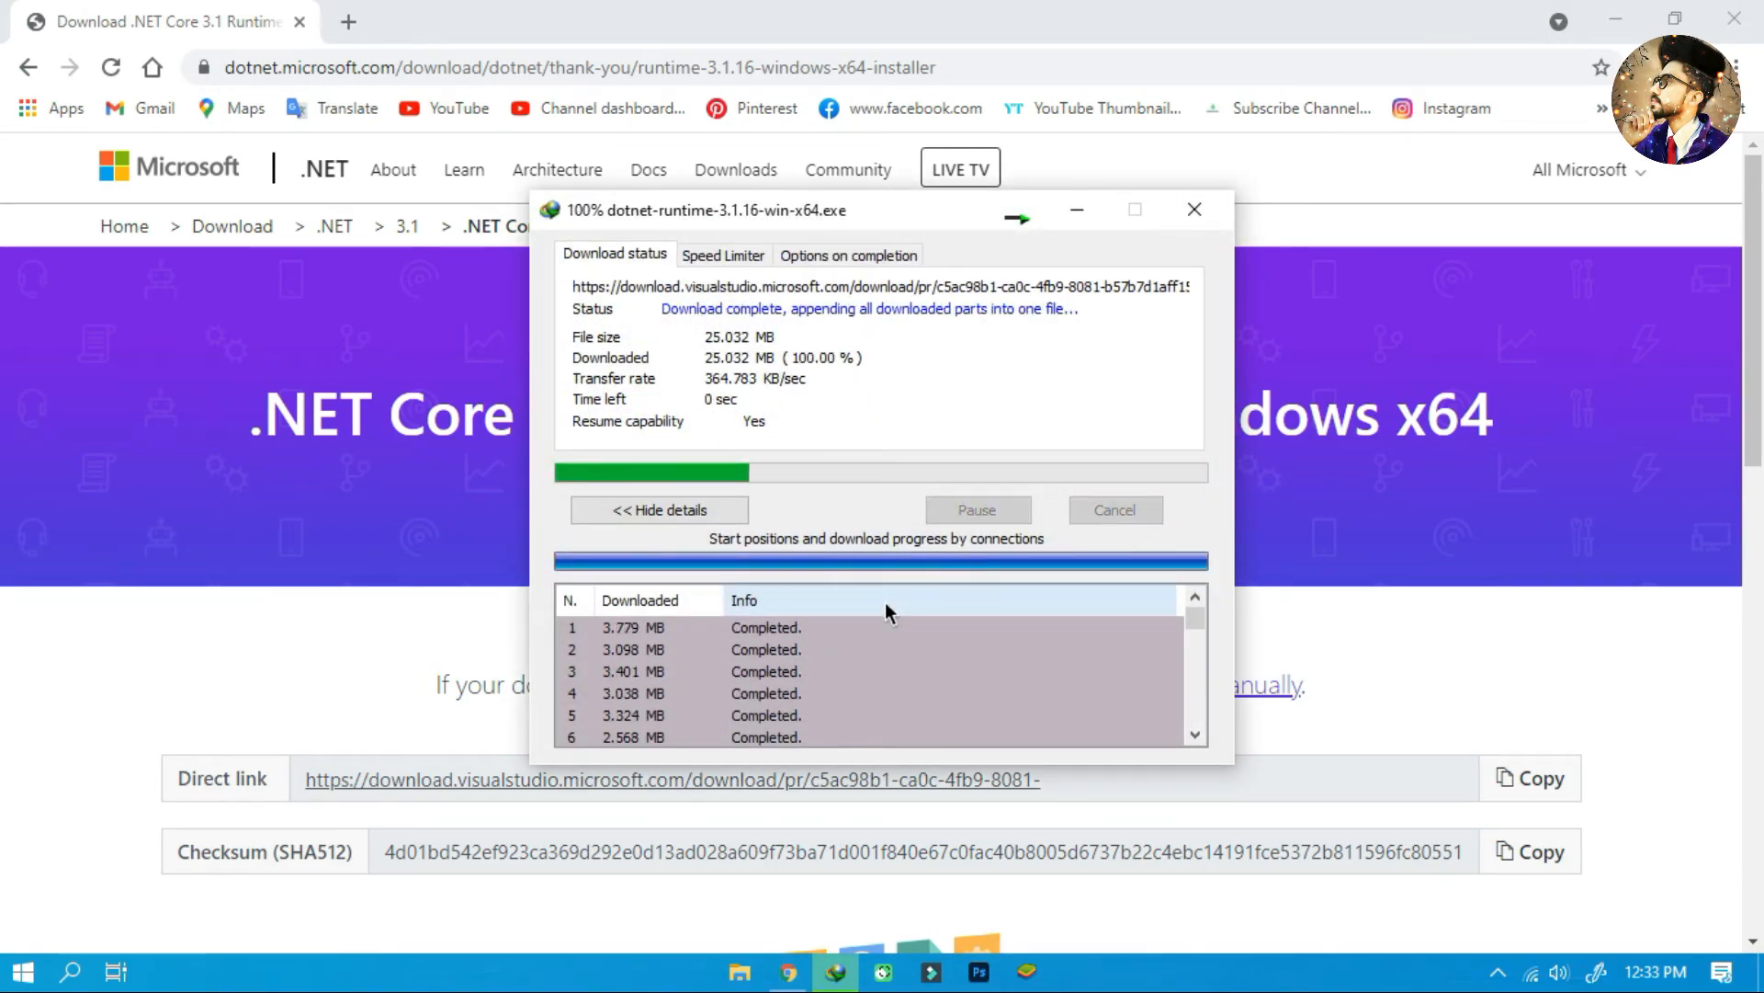
left_click(1759, 10)
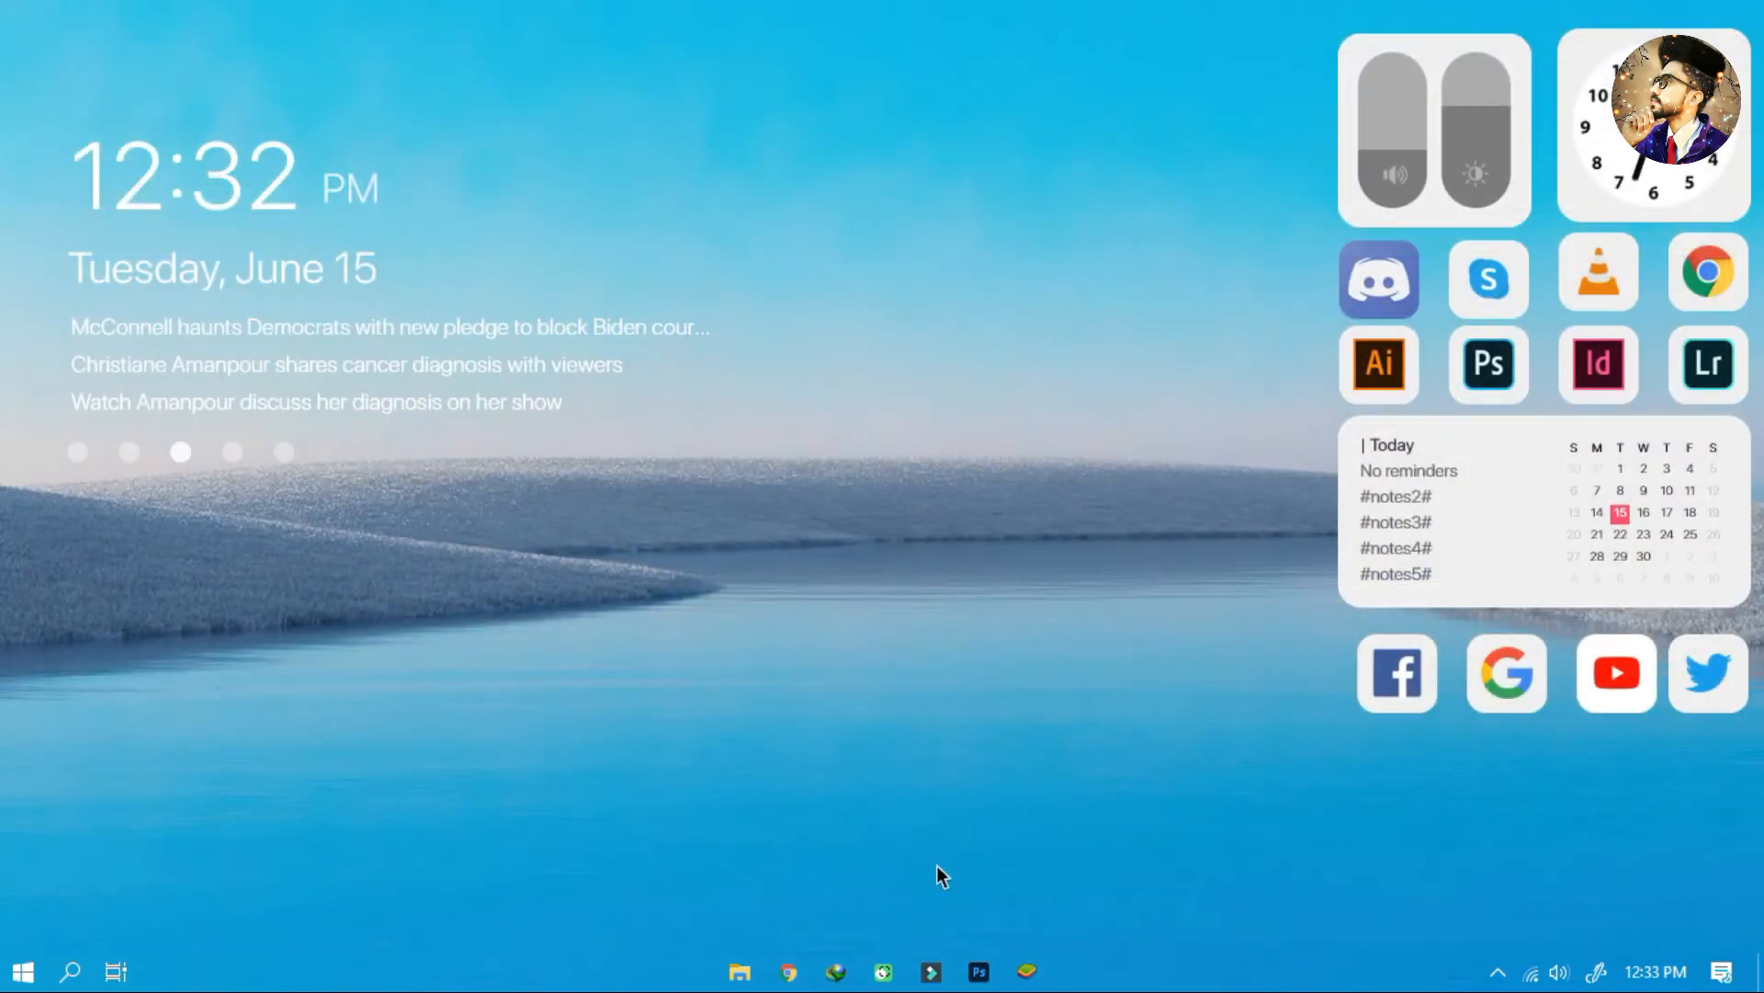
Step: Switch to Internet Download Manager, open the folder of the downloaded dotnet-runtime-3.1.16-win-x64 installer and run the installer as administrator
left_click(836, 971)
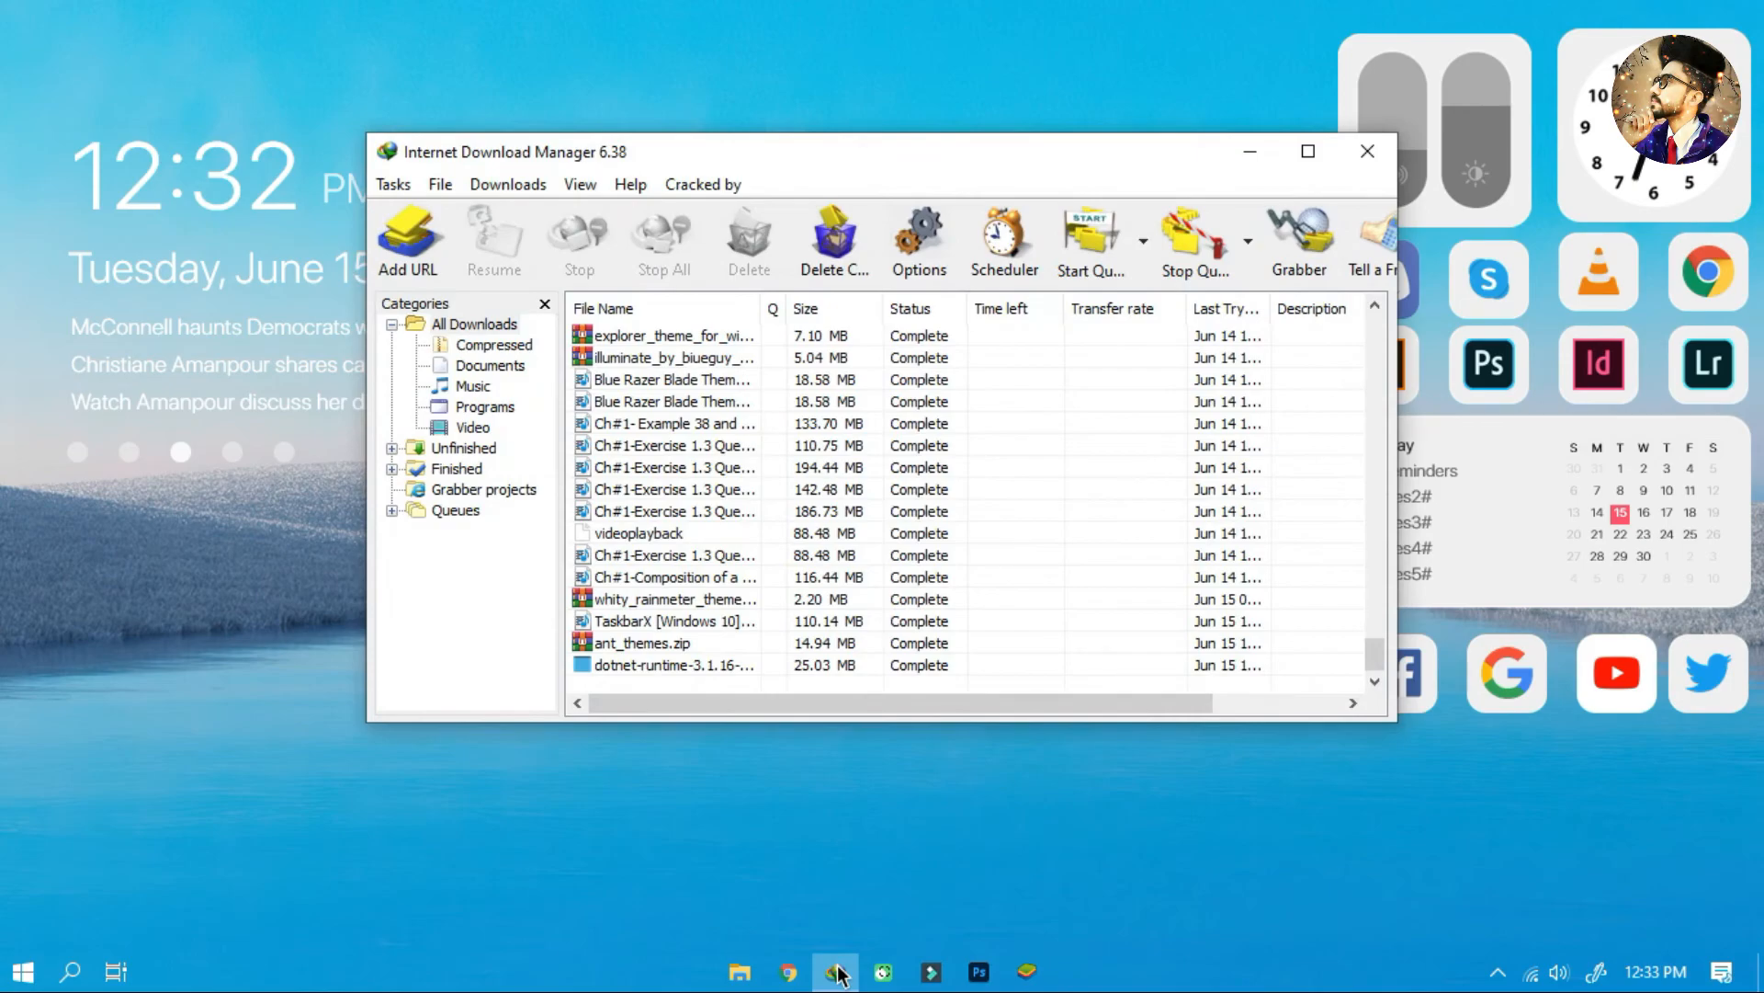
left_click(732, 666)
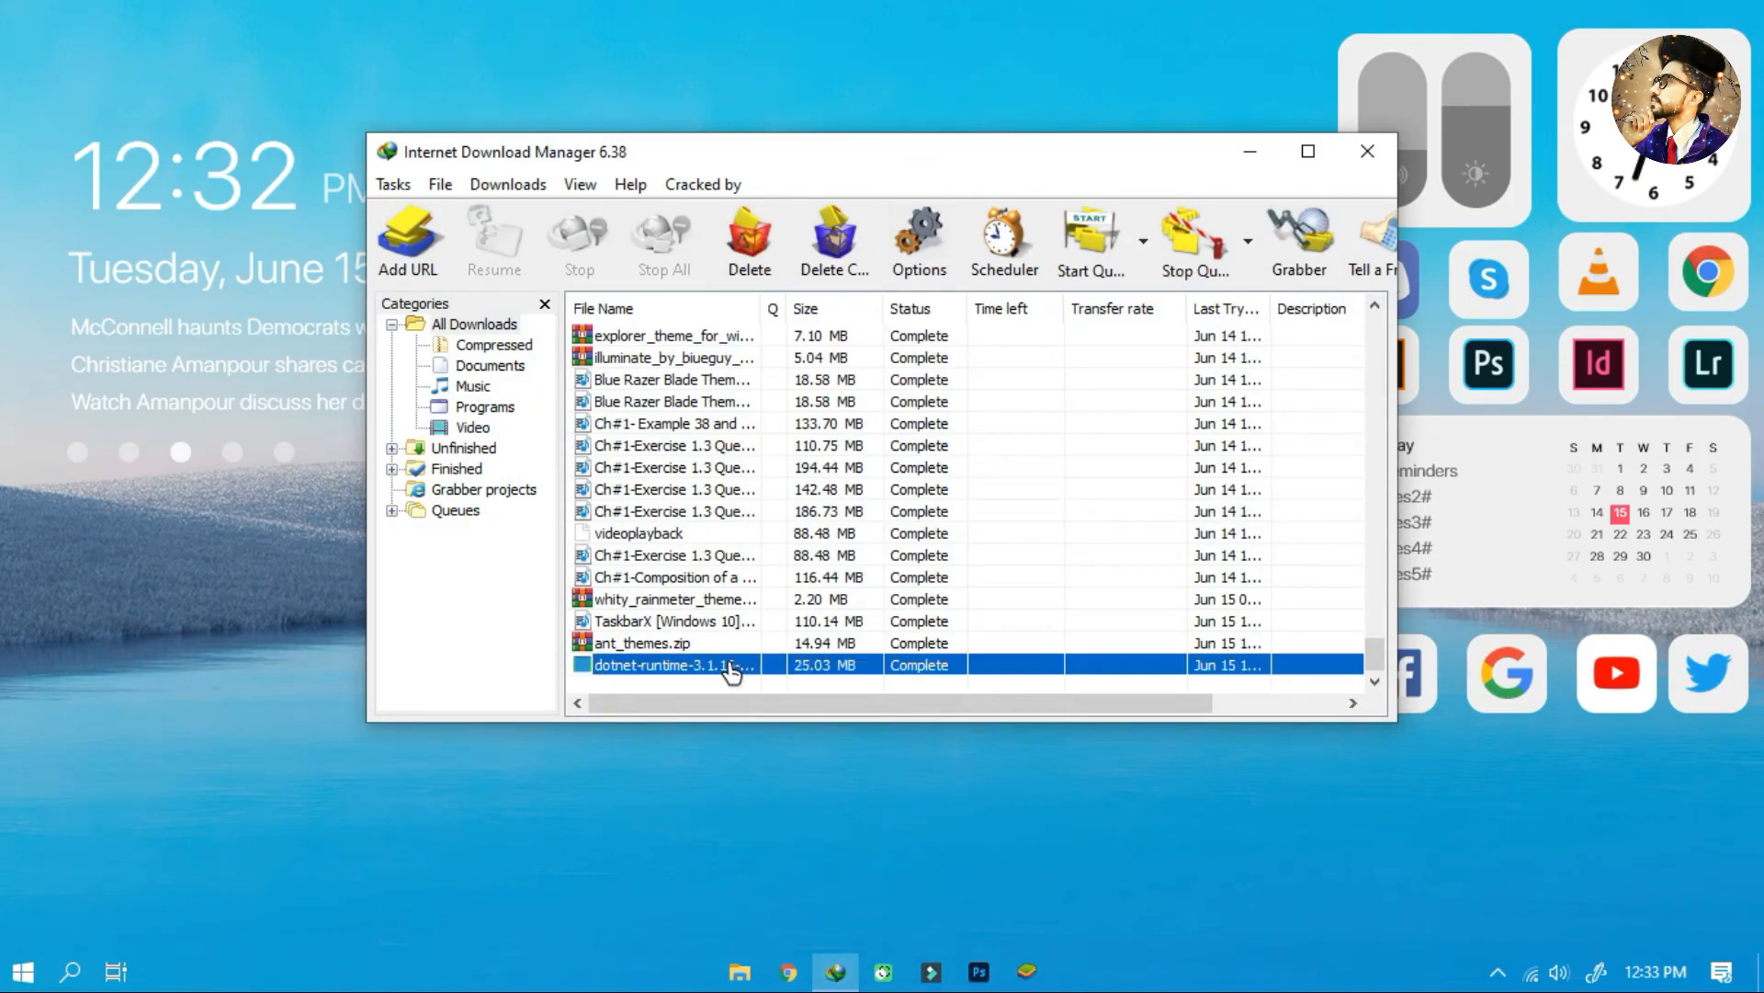
right_click(731, 668)
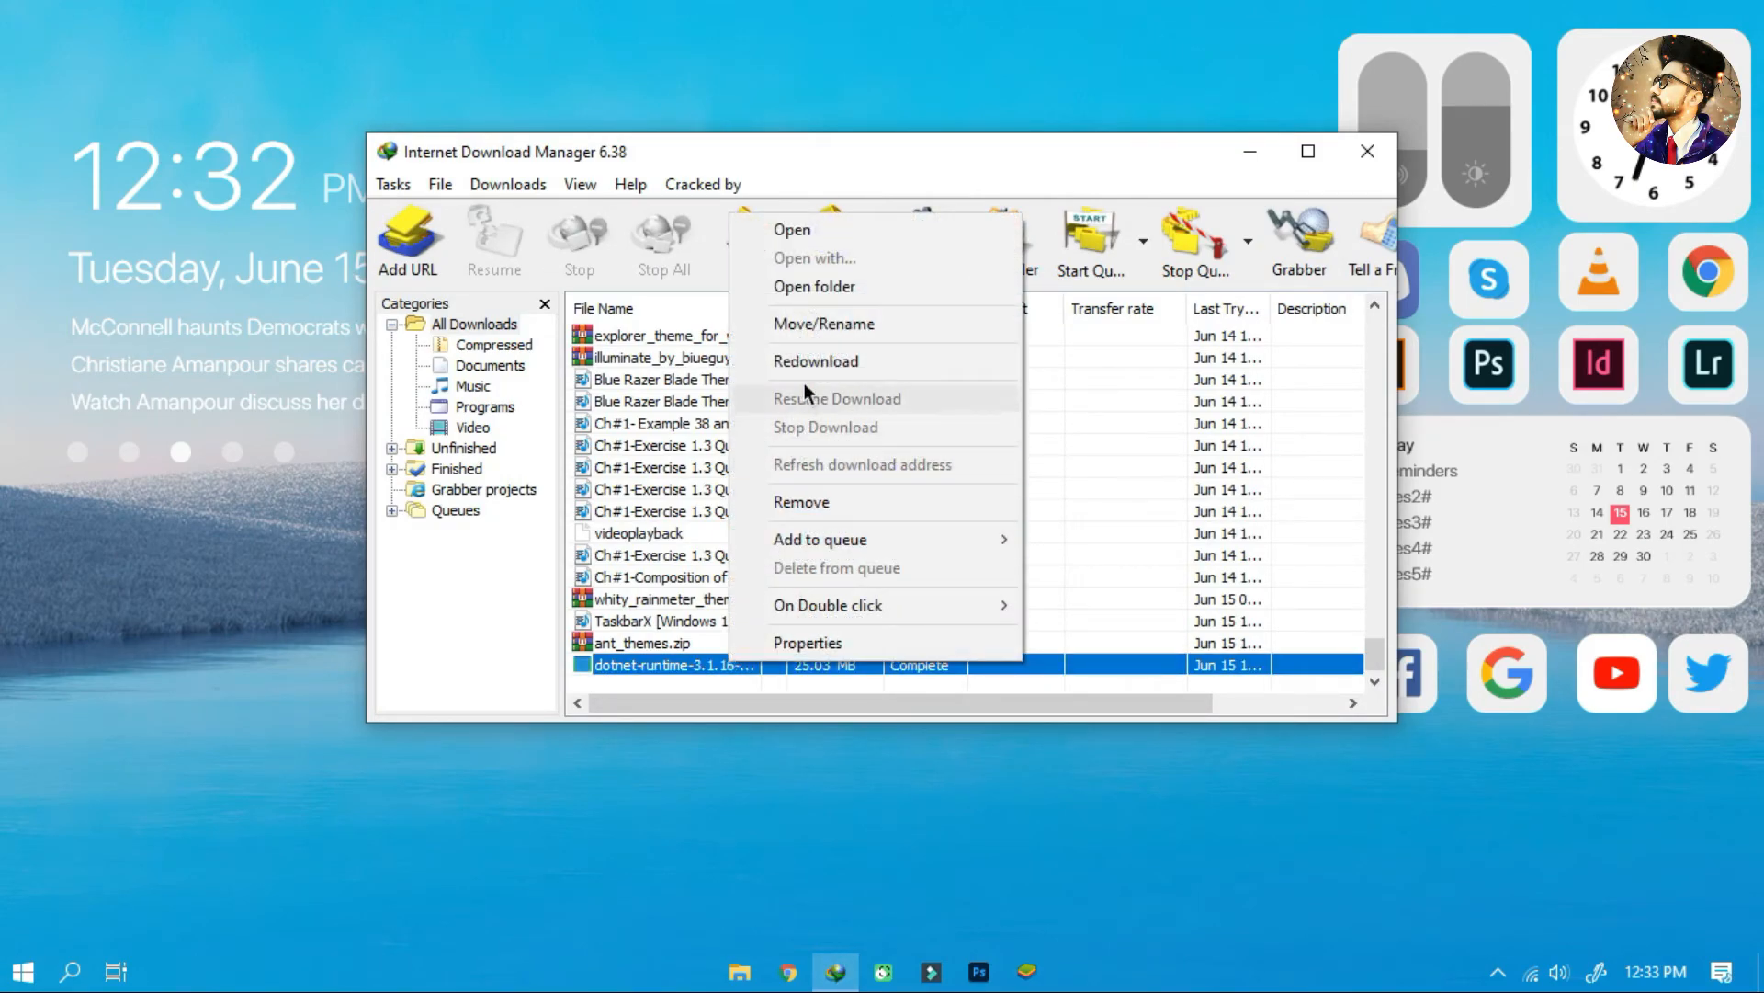
left_click(814, 286)
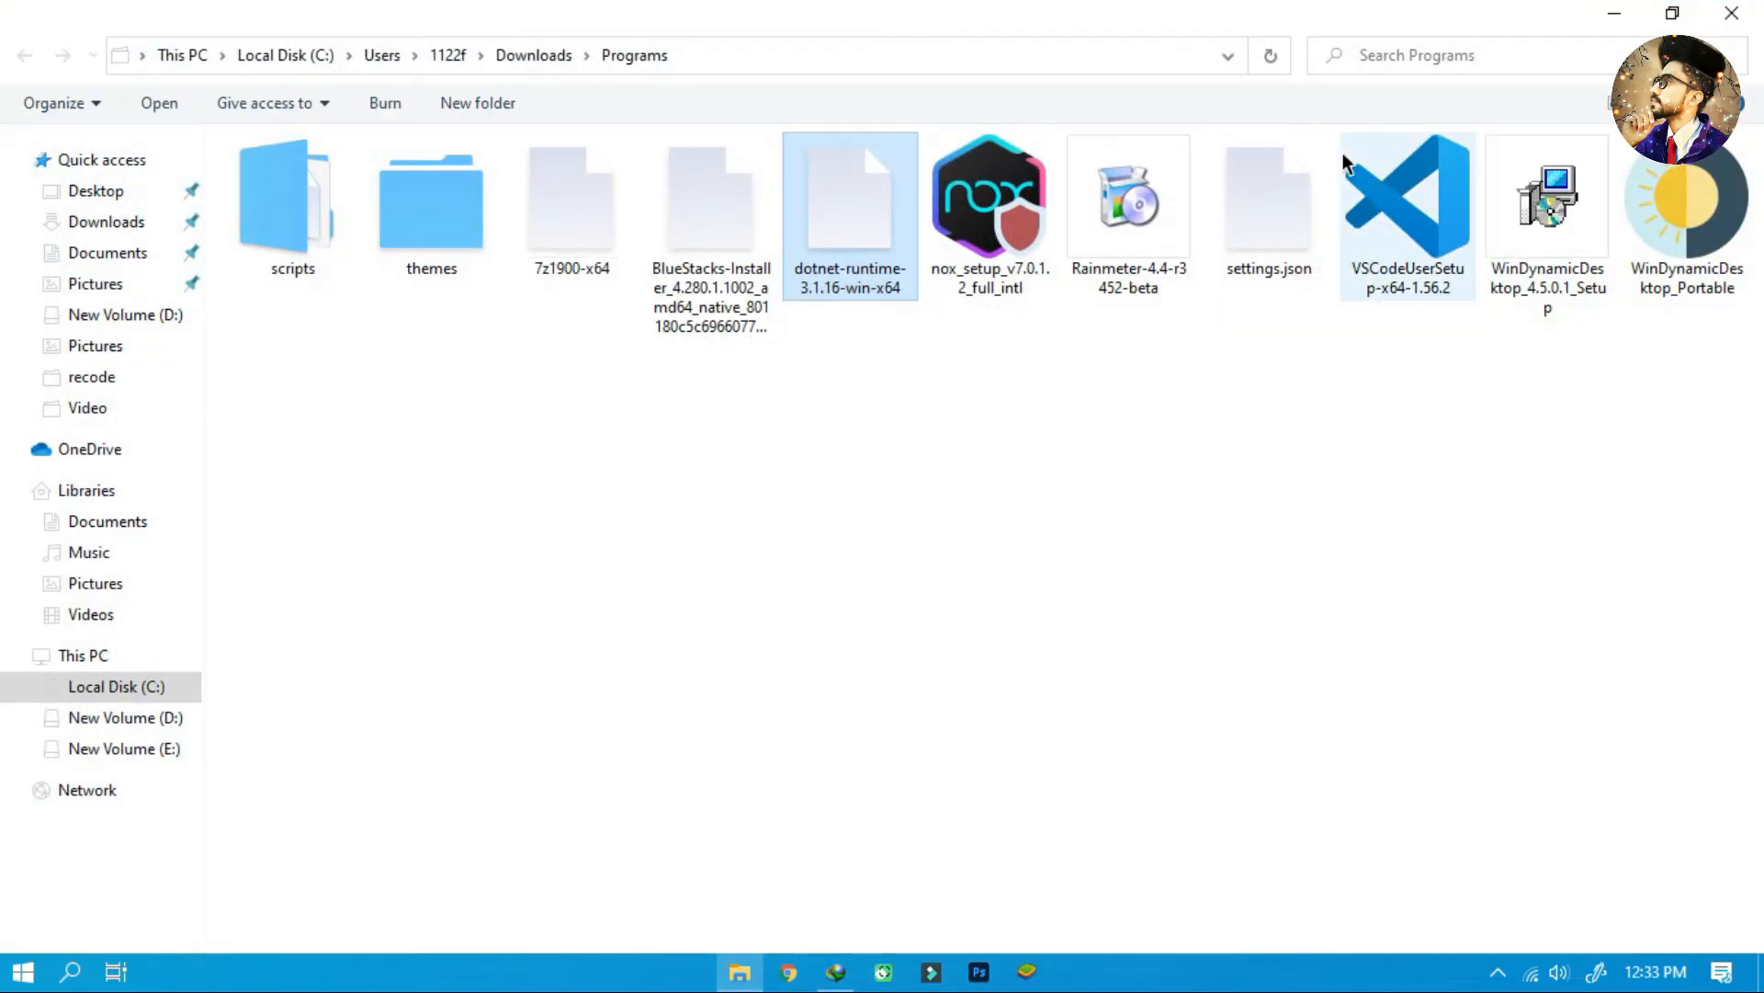
right_click(867, 253)
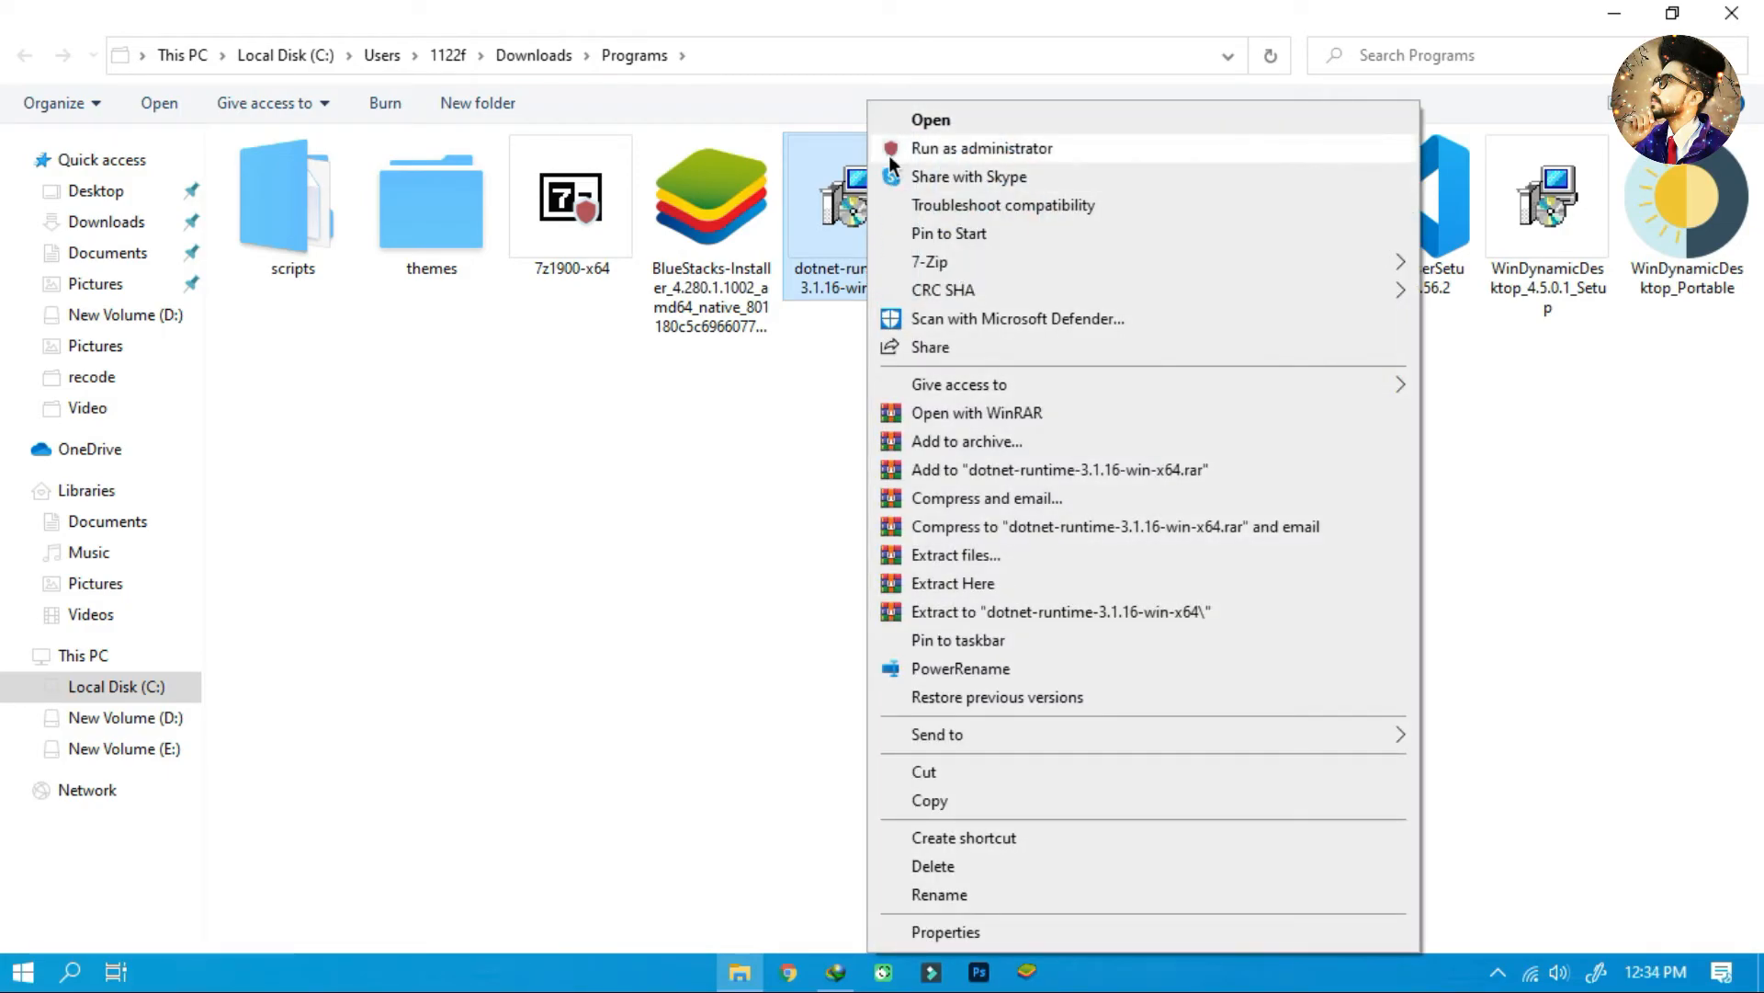
left_click(923, 147)
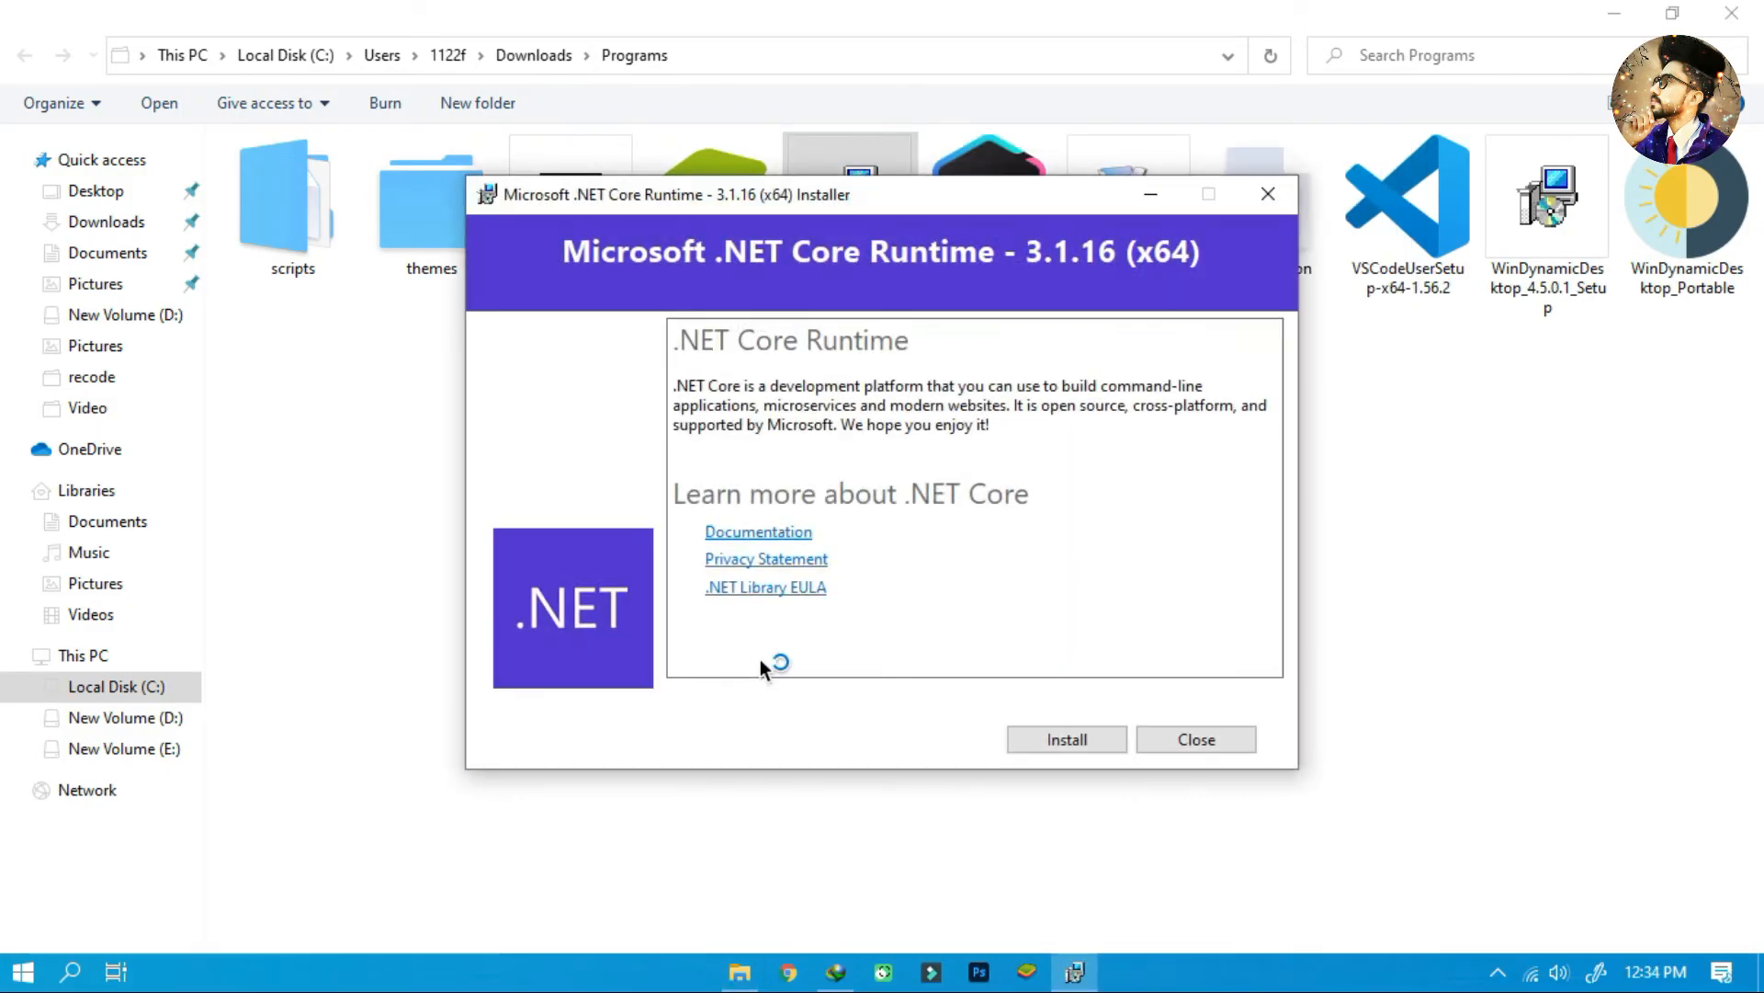
Step: Close the file and download manager windows, install Microsoft .NET Core Runtime 3.1.16 (x64) and close its installer
left_click(1754, 18)
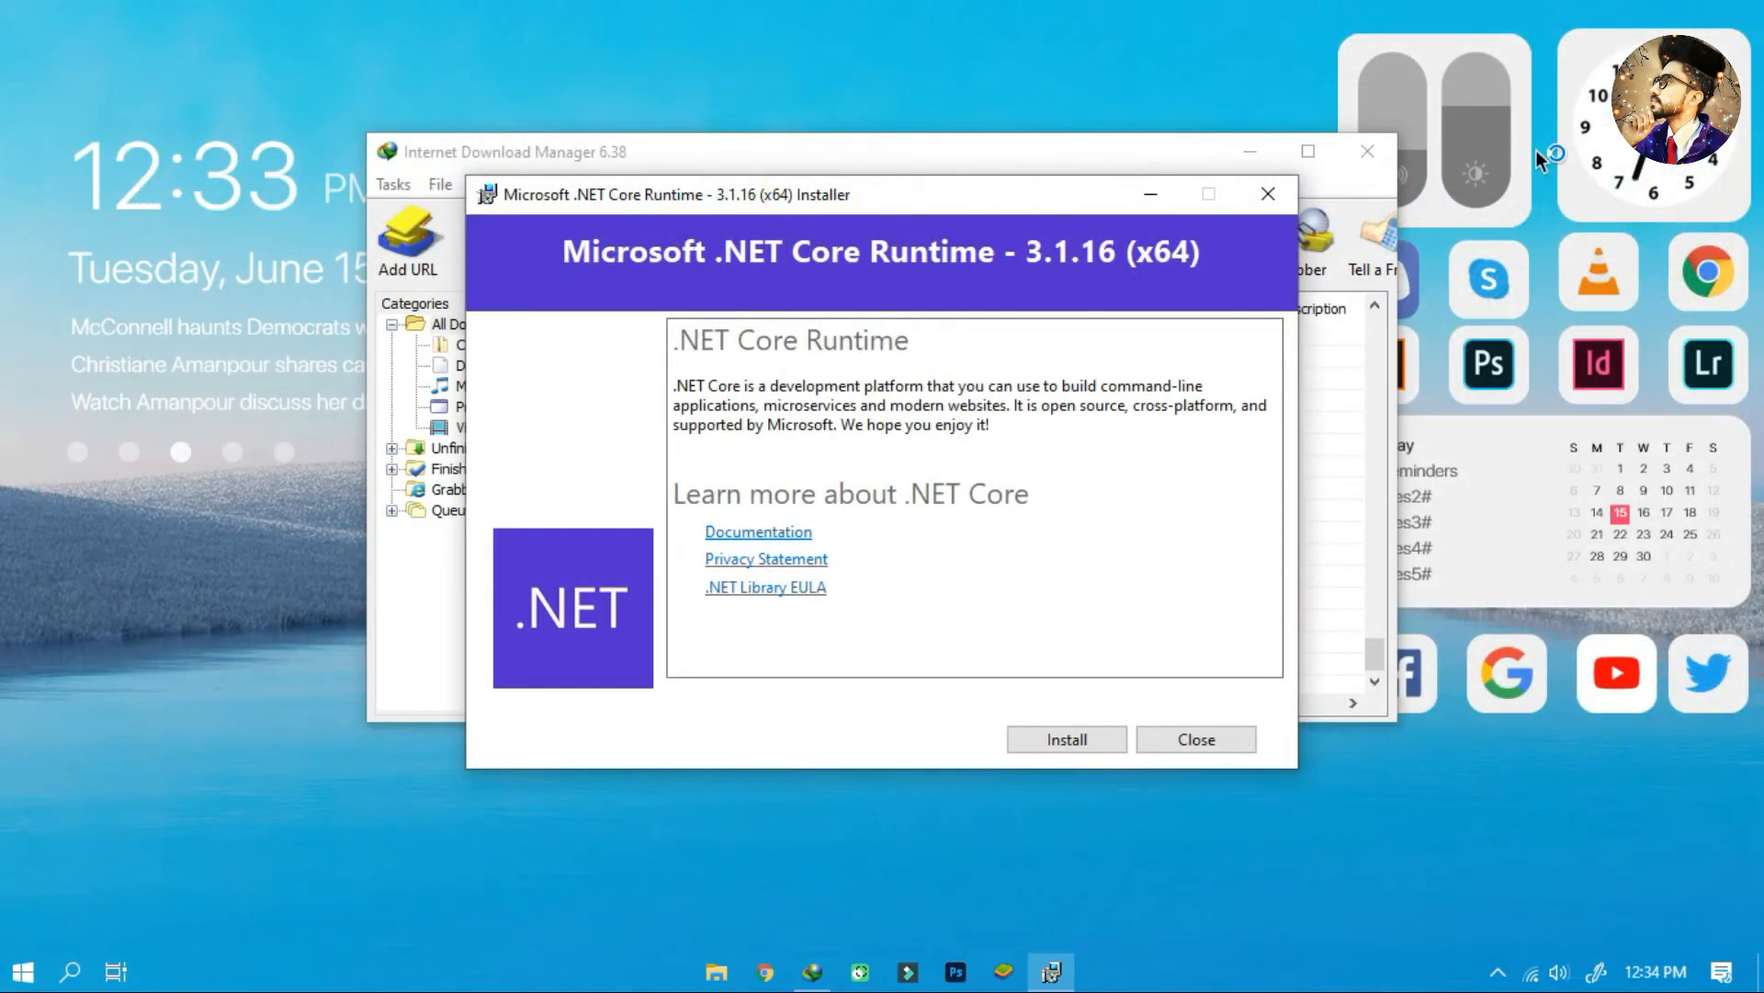
left_click(1368, 150)
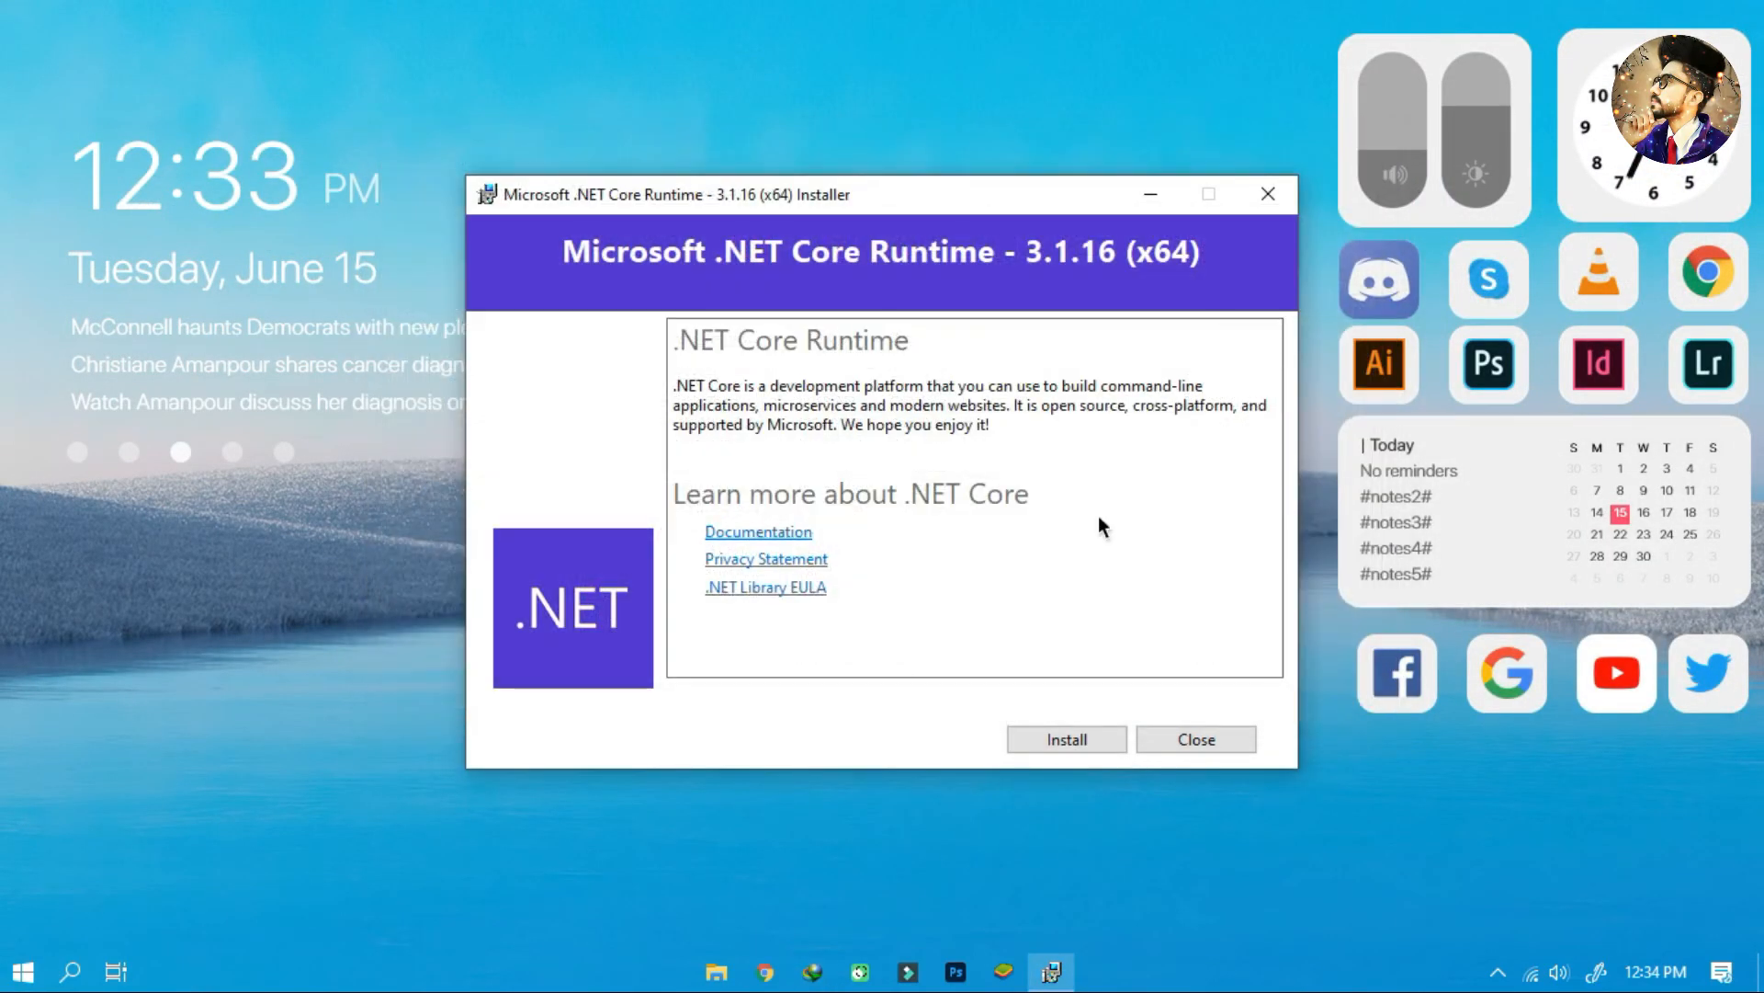
left_click(1064, 738)
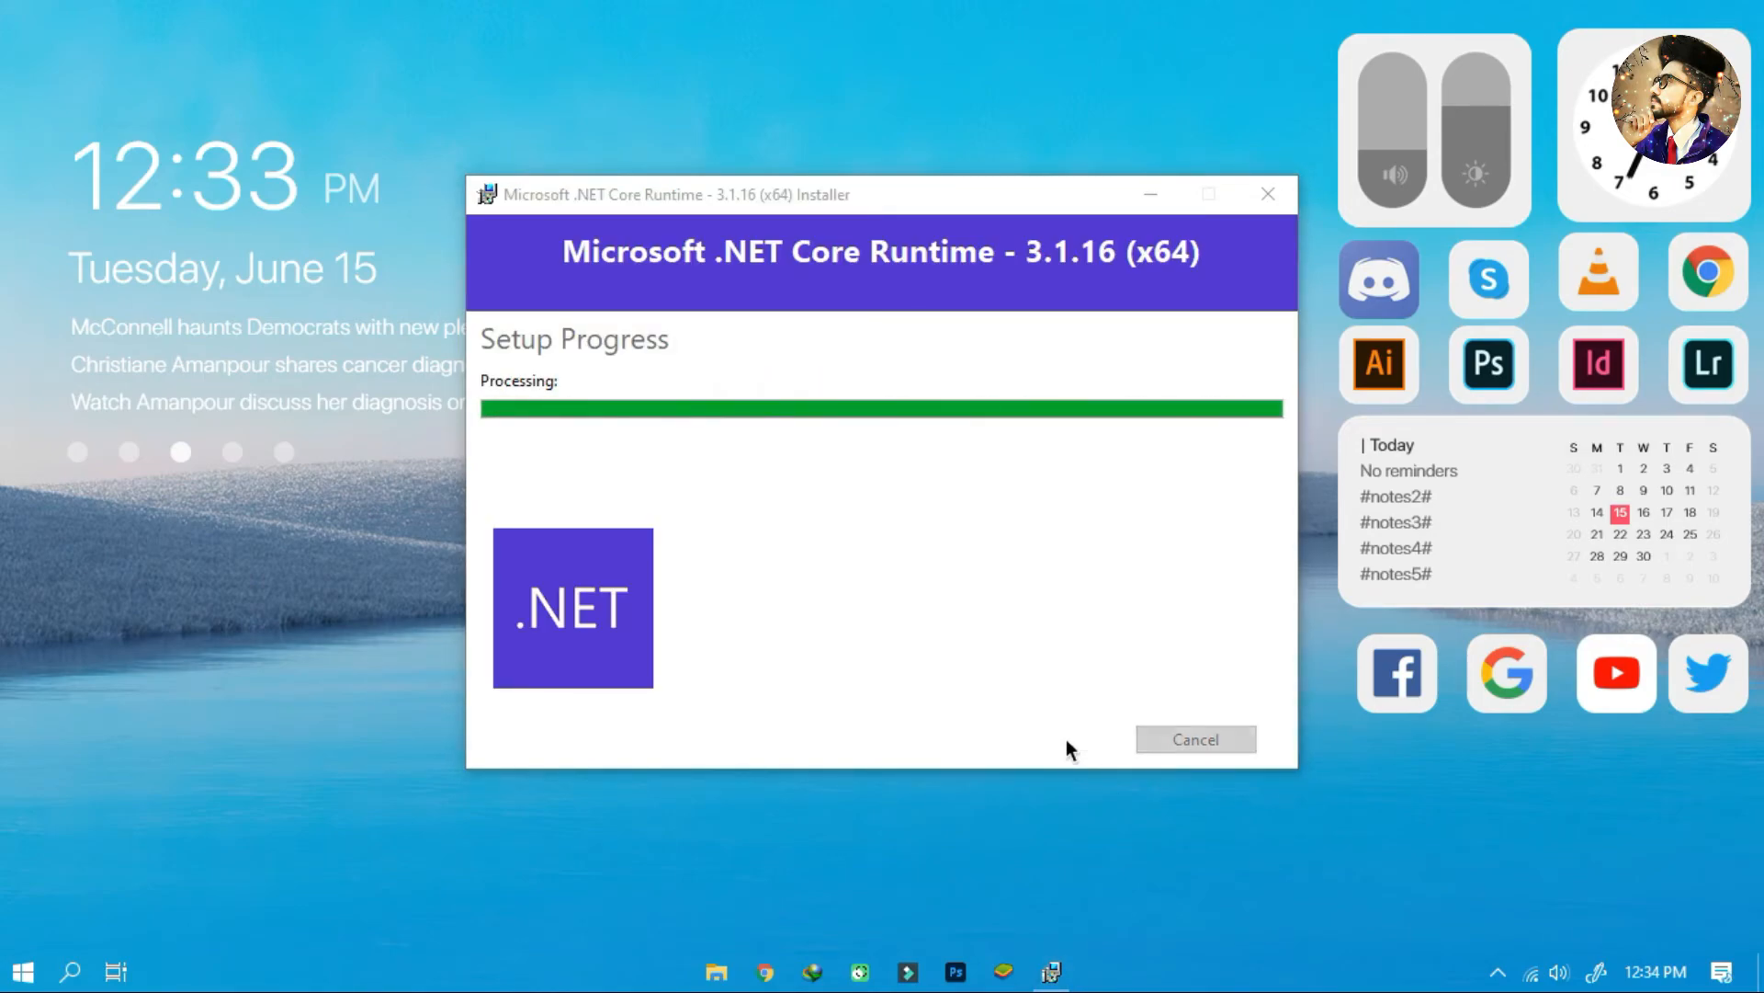
left_click(1216, 736)
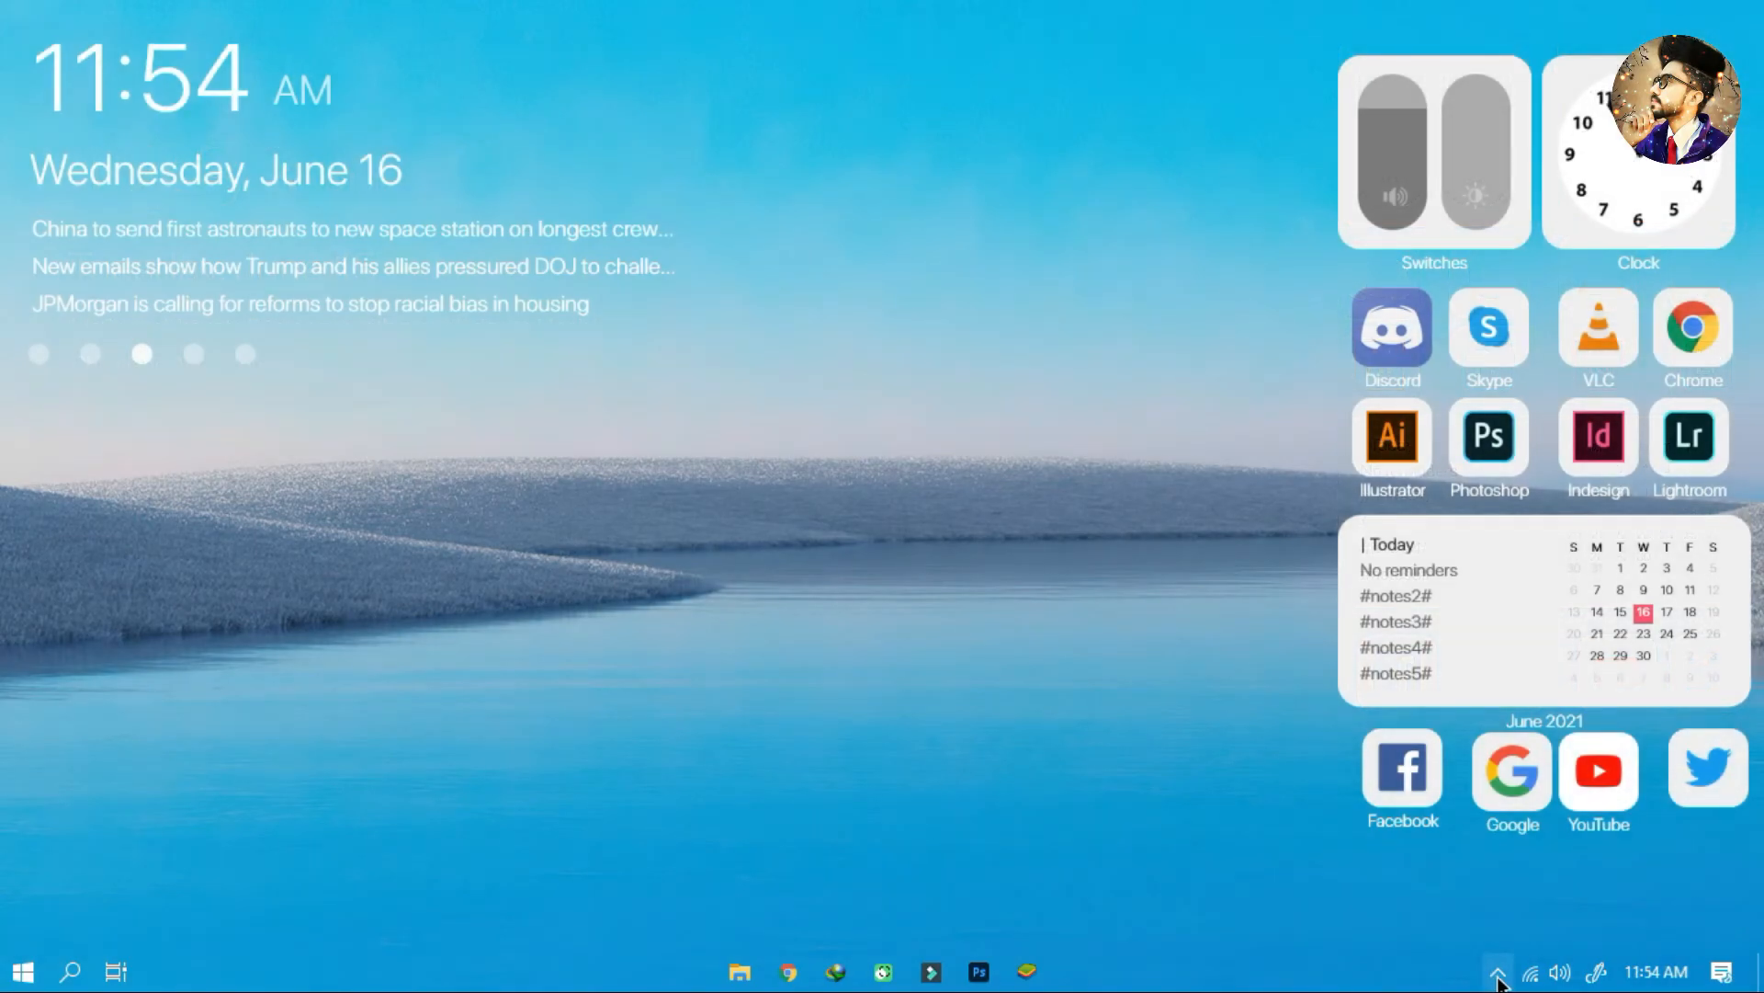
Step: Open the PowerToys settings from the hidden tray icons, enable always running as administrator and choose the Light mode
left_click(1498, 974)
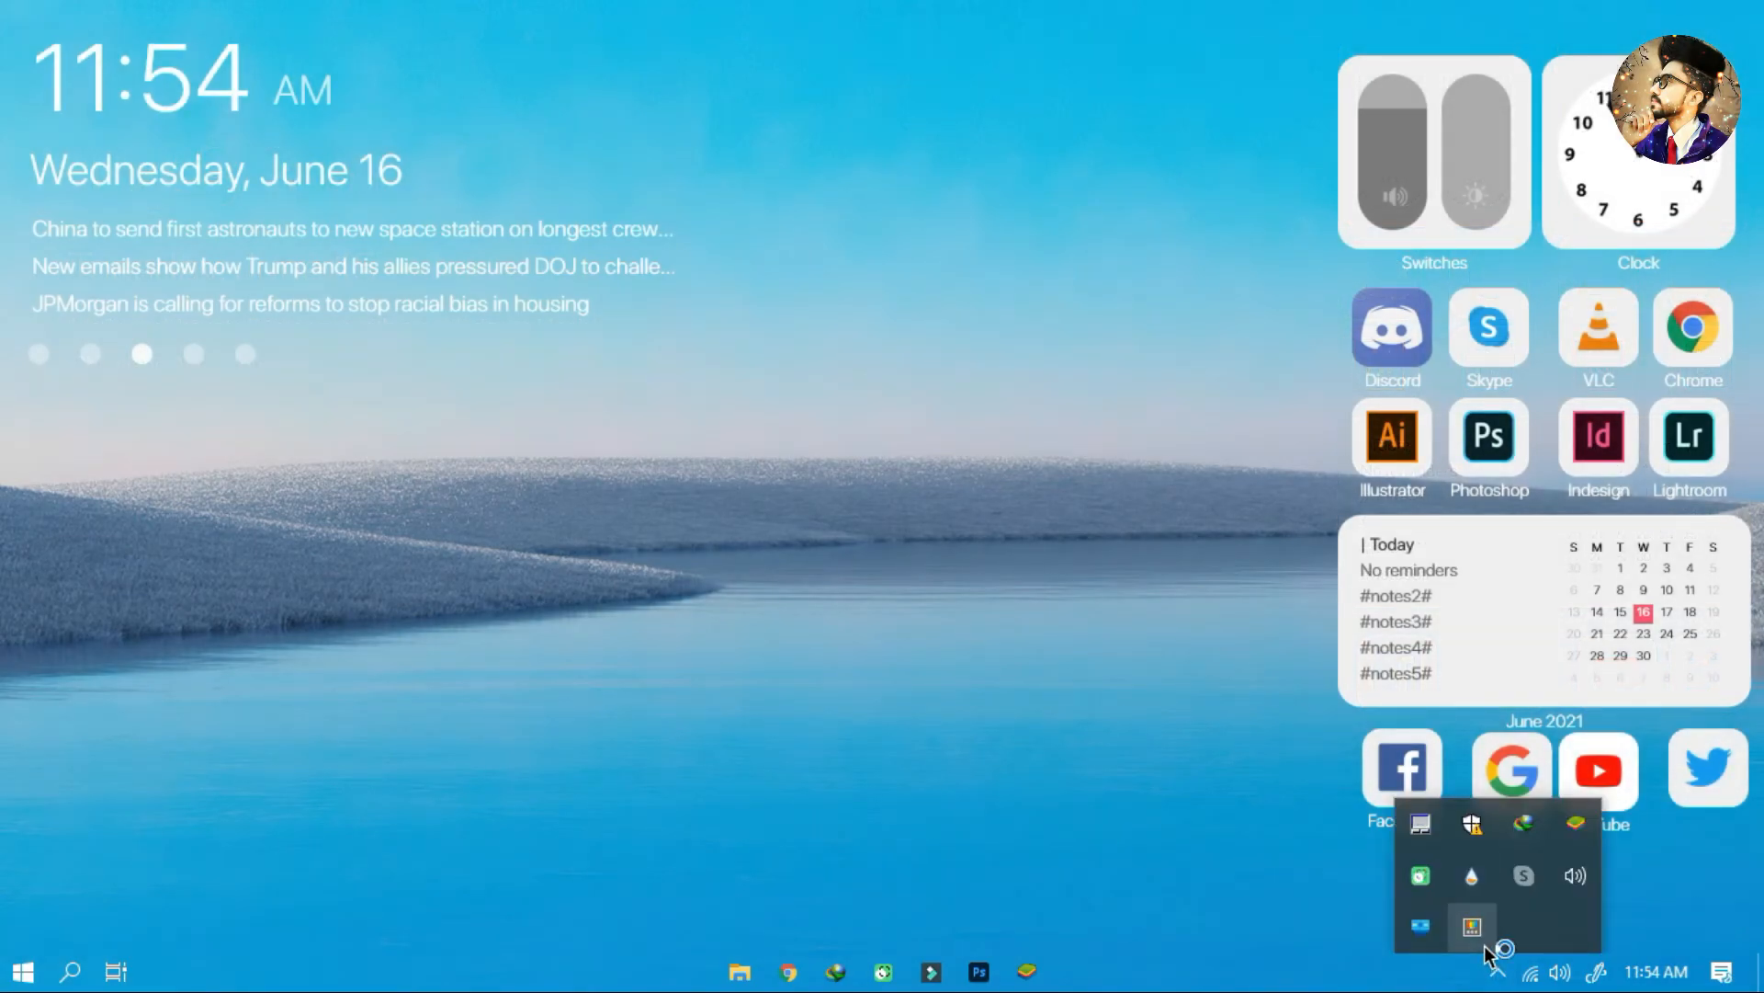
left_click(1498, 976)
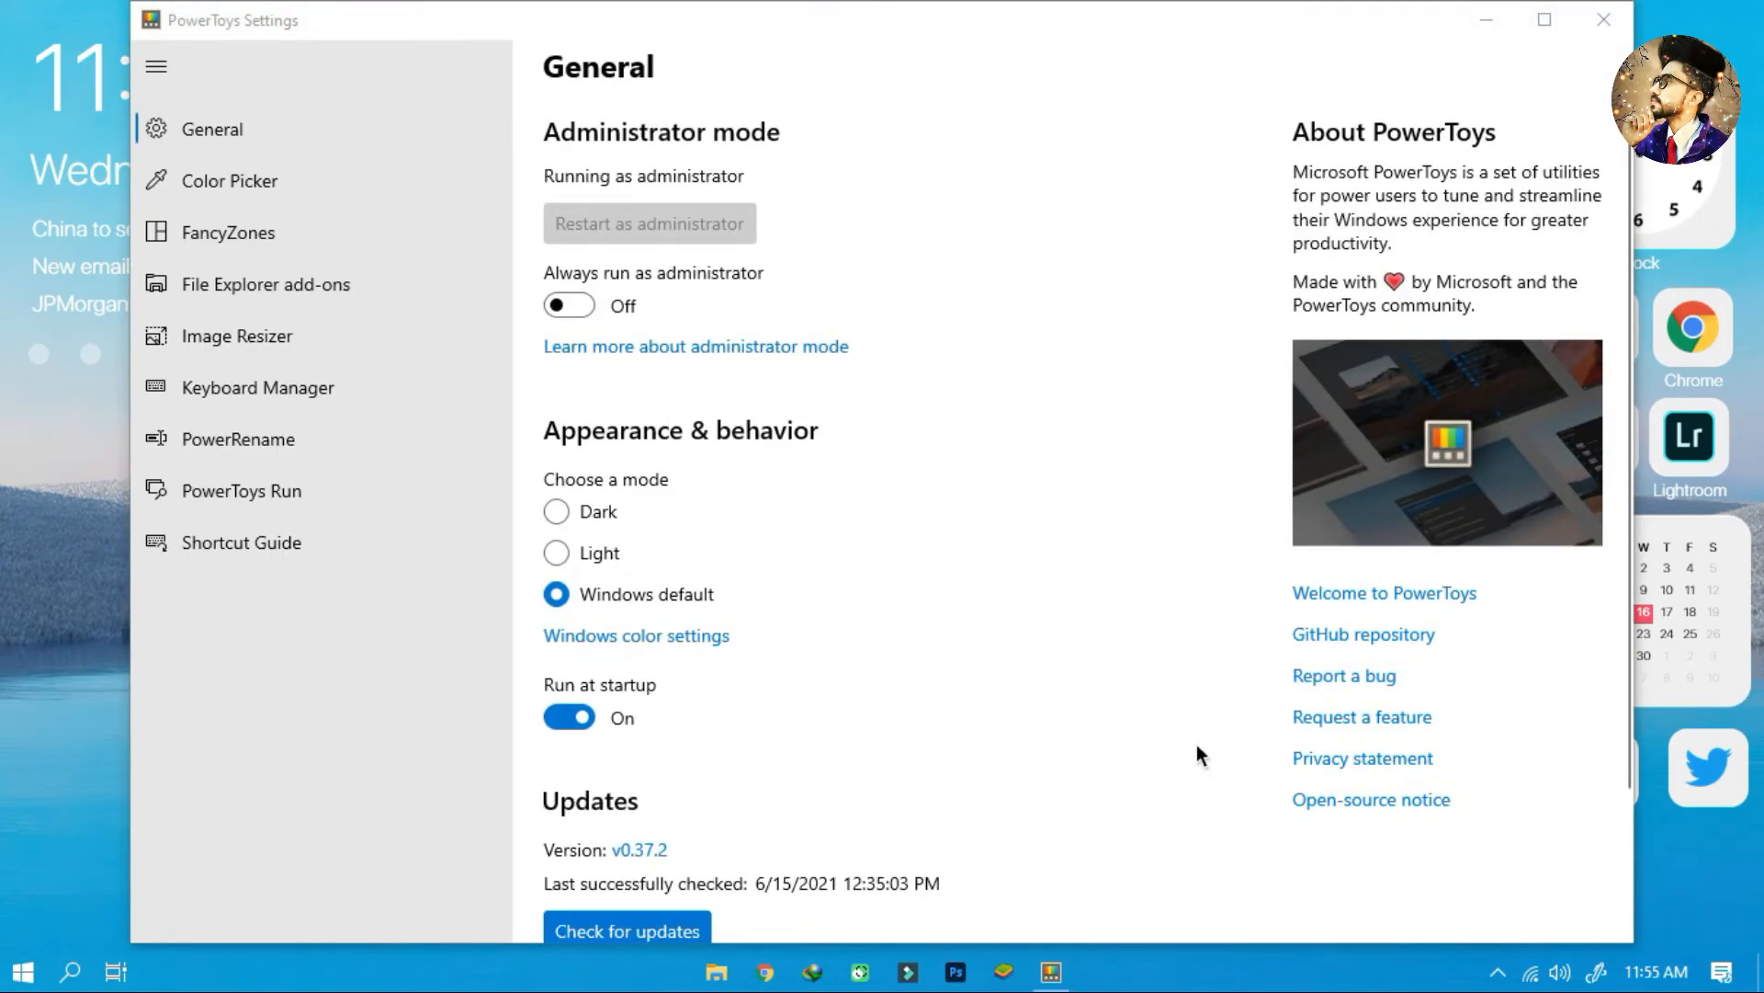
left_click(581, 306)
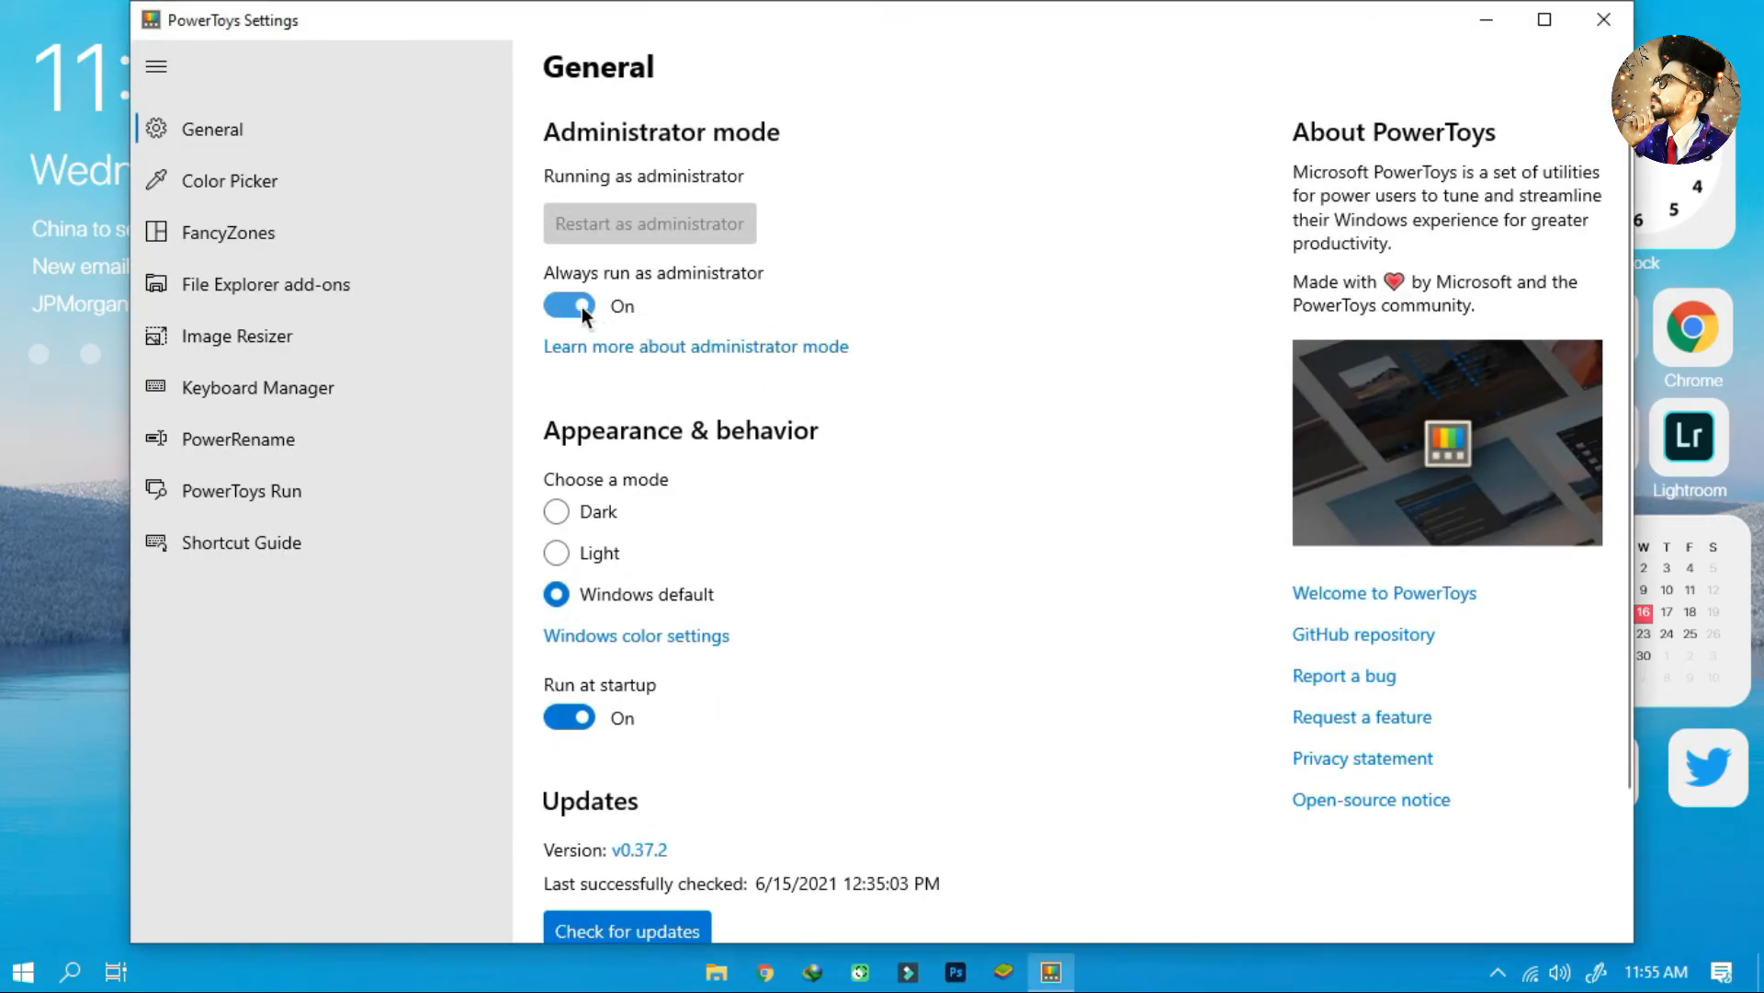
left_click(557, 552)
Step: Turn off the Color Picker and FancyZones utilities in the PowerToys settings
left_click(344, 173)
left_click(593, 162)
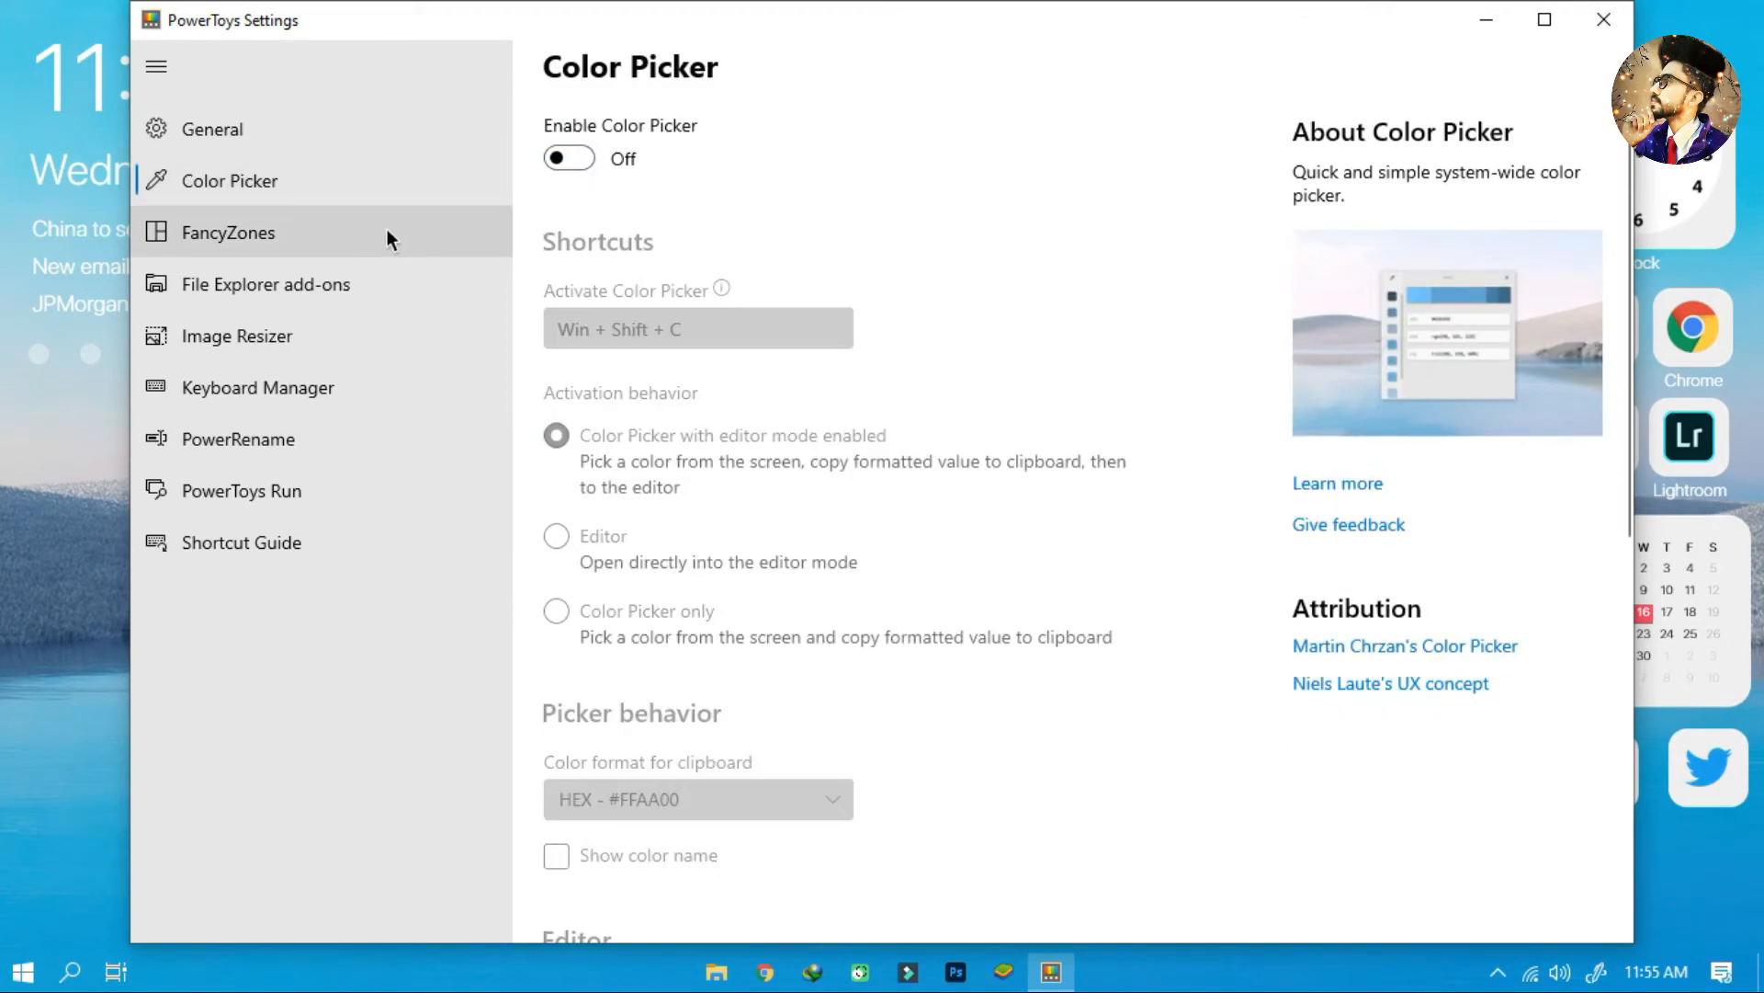
left_click(388, 230)
left_click(580, 161)
Step: Turn off the File Explorer add-ons and the Image Resizer utility
left_click(462, 311)
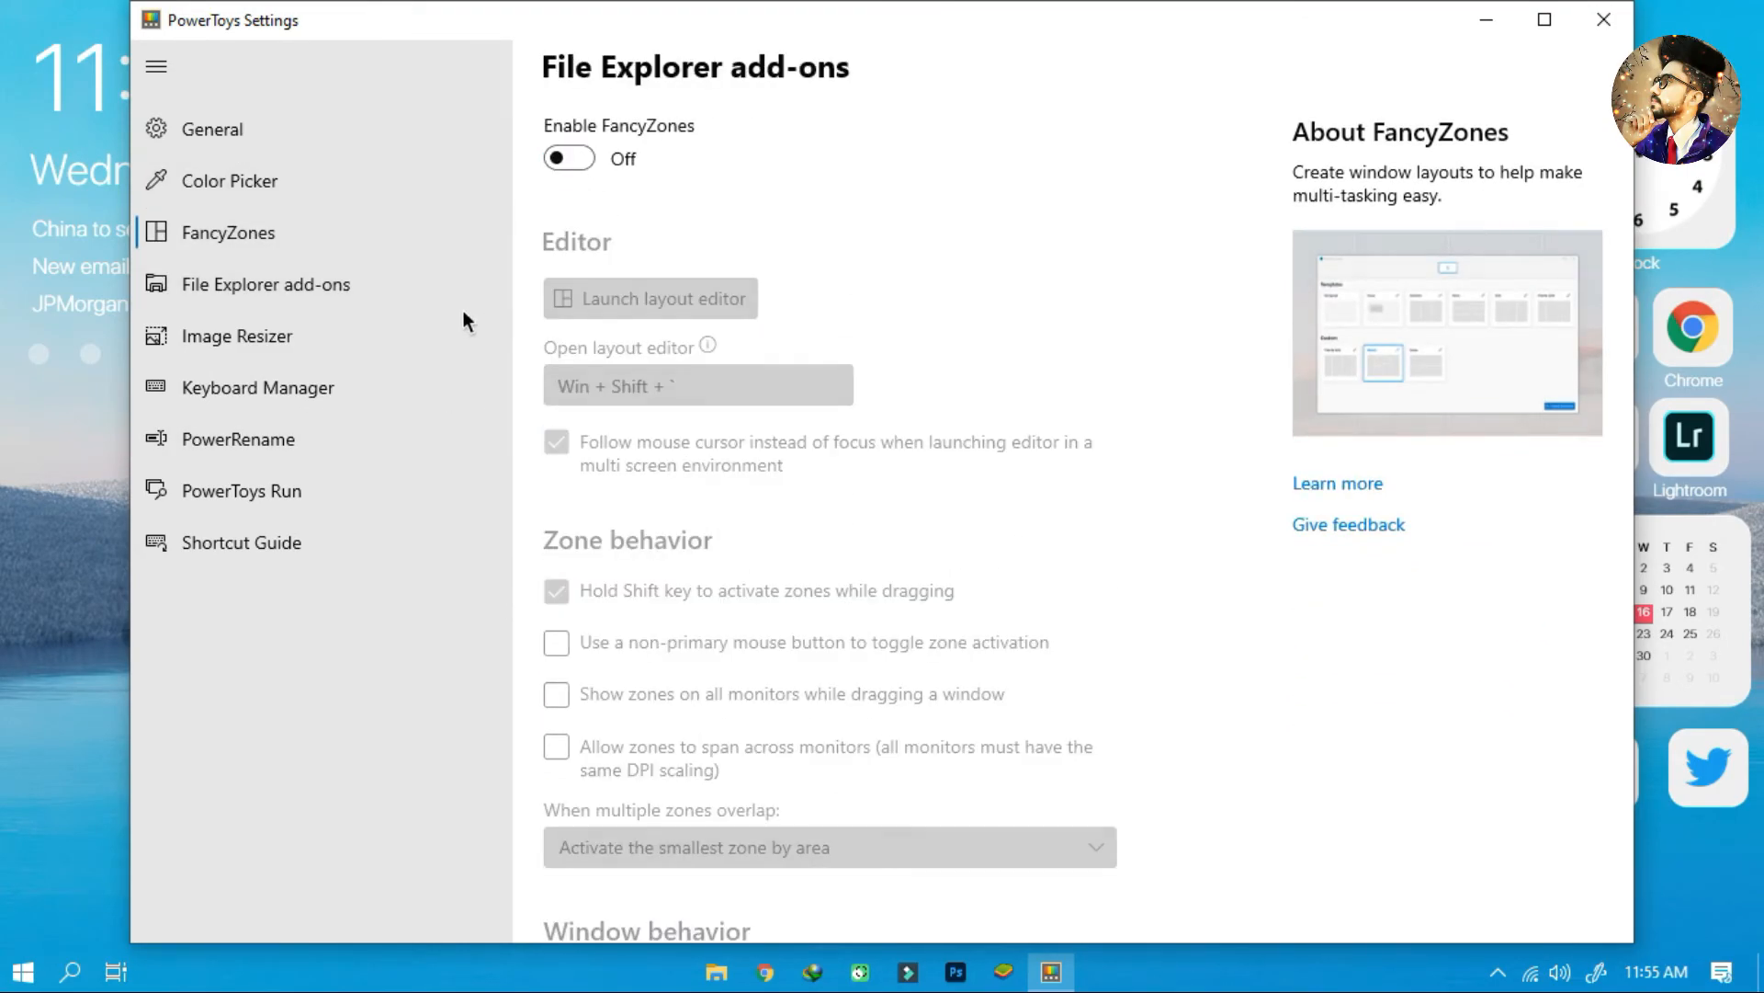
left_click(570, 254)
left_click(569, 540)
left_click(392, 351)
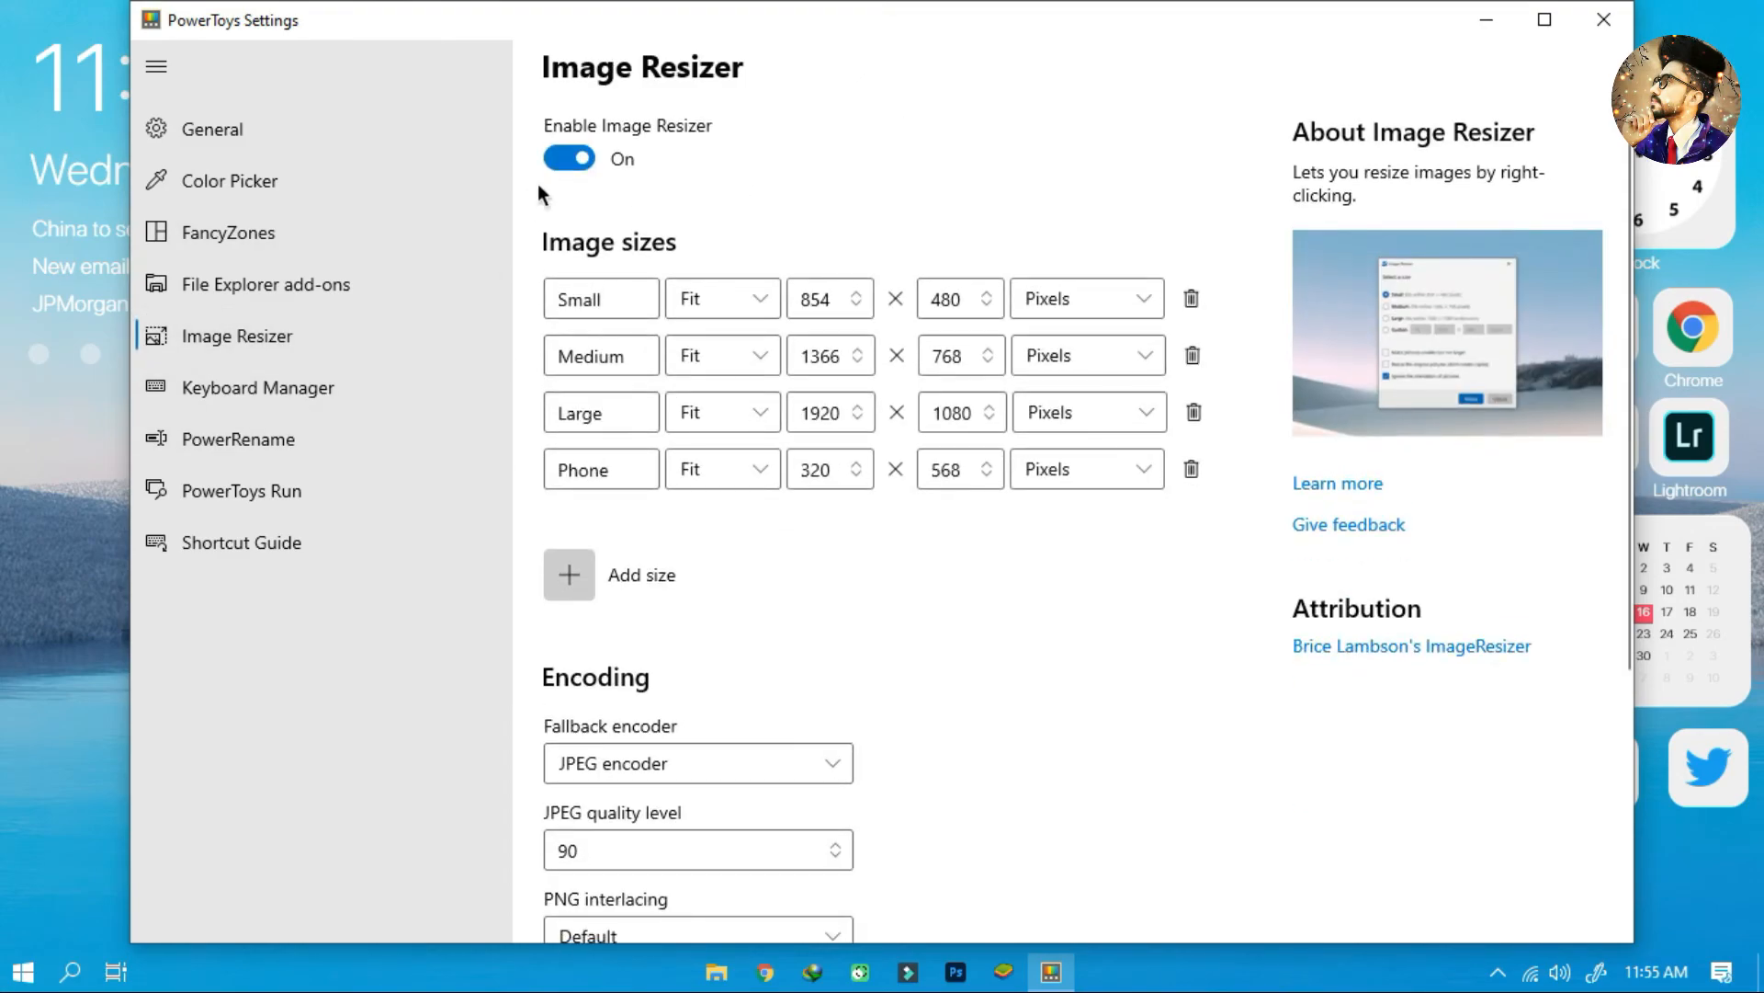
left_click(566, 158)
Step: Turn off the Keyboard Manager and PowerRename utilities
left_click(428, 373)
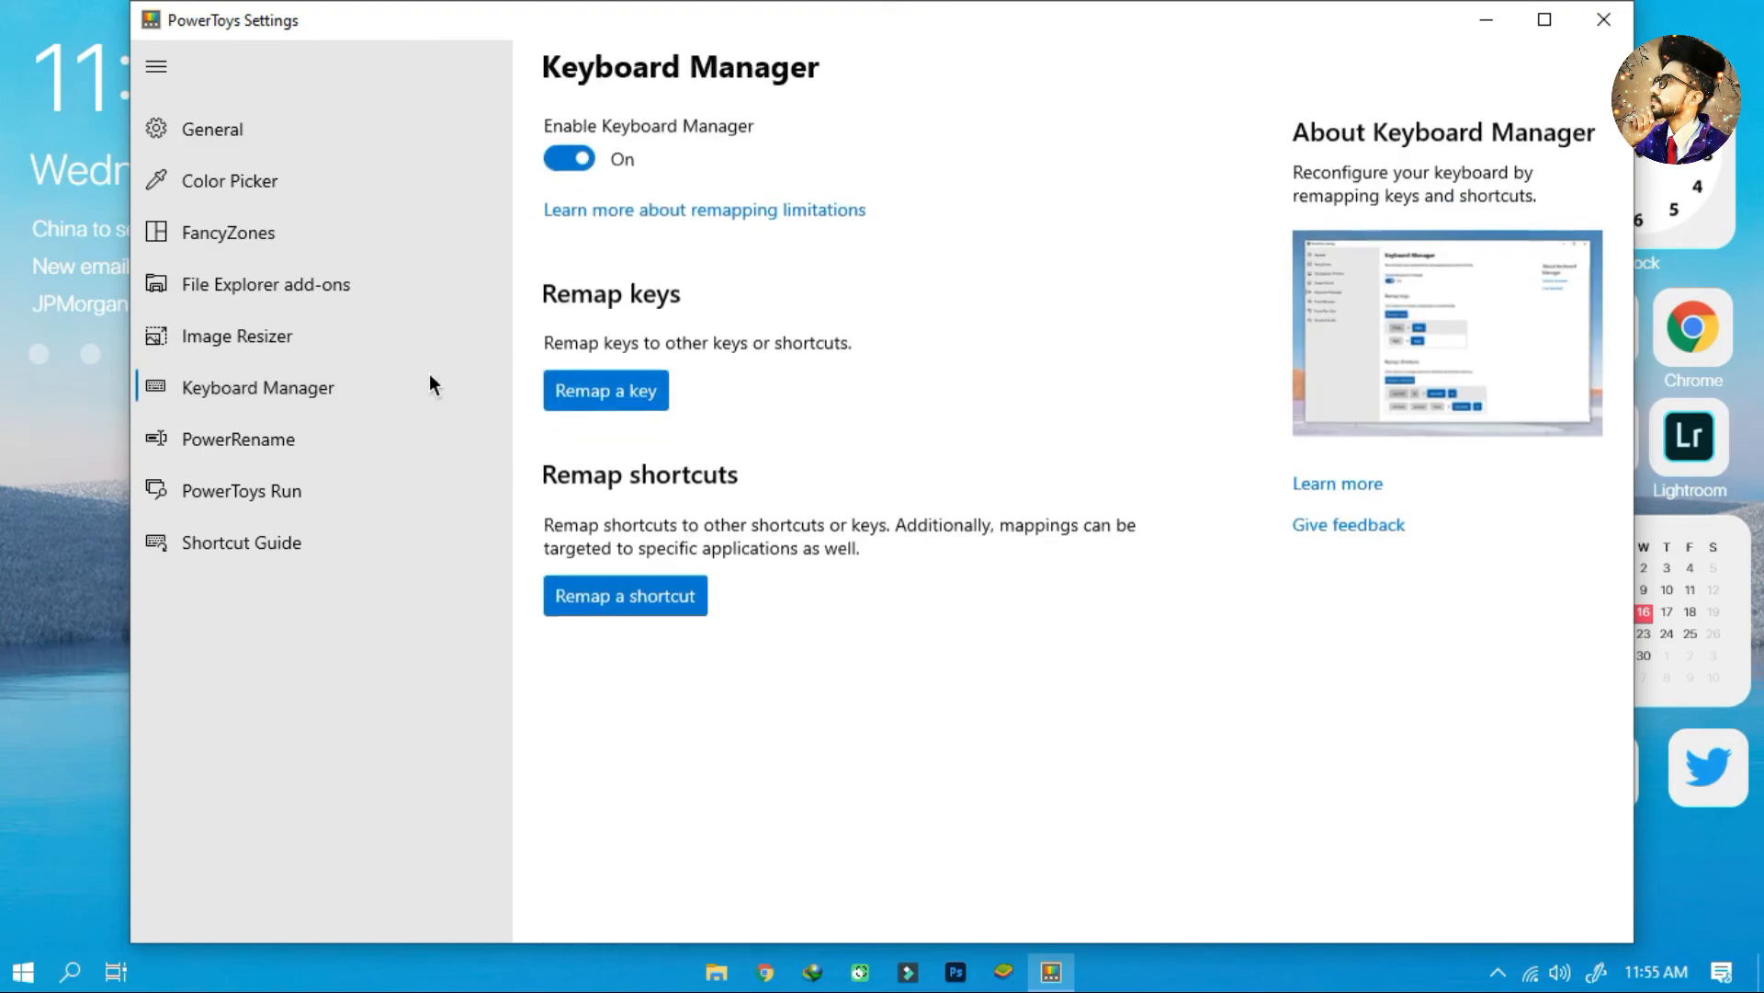
left_click(590, 161)
left_click(393, 435)
left_click(571, 161)
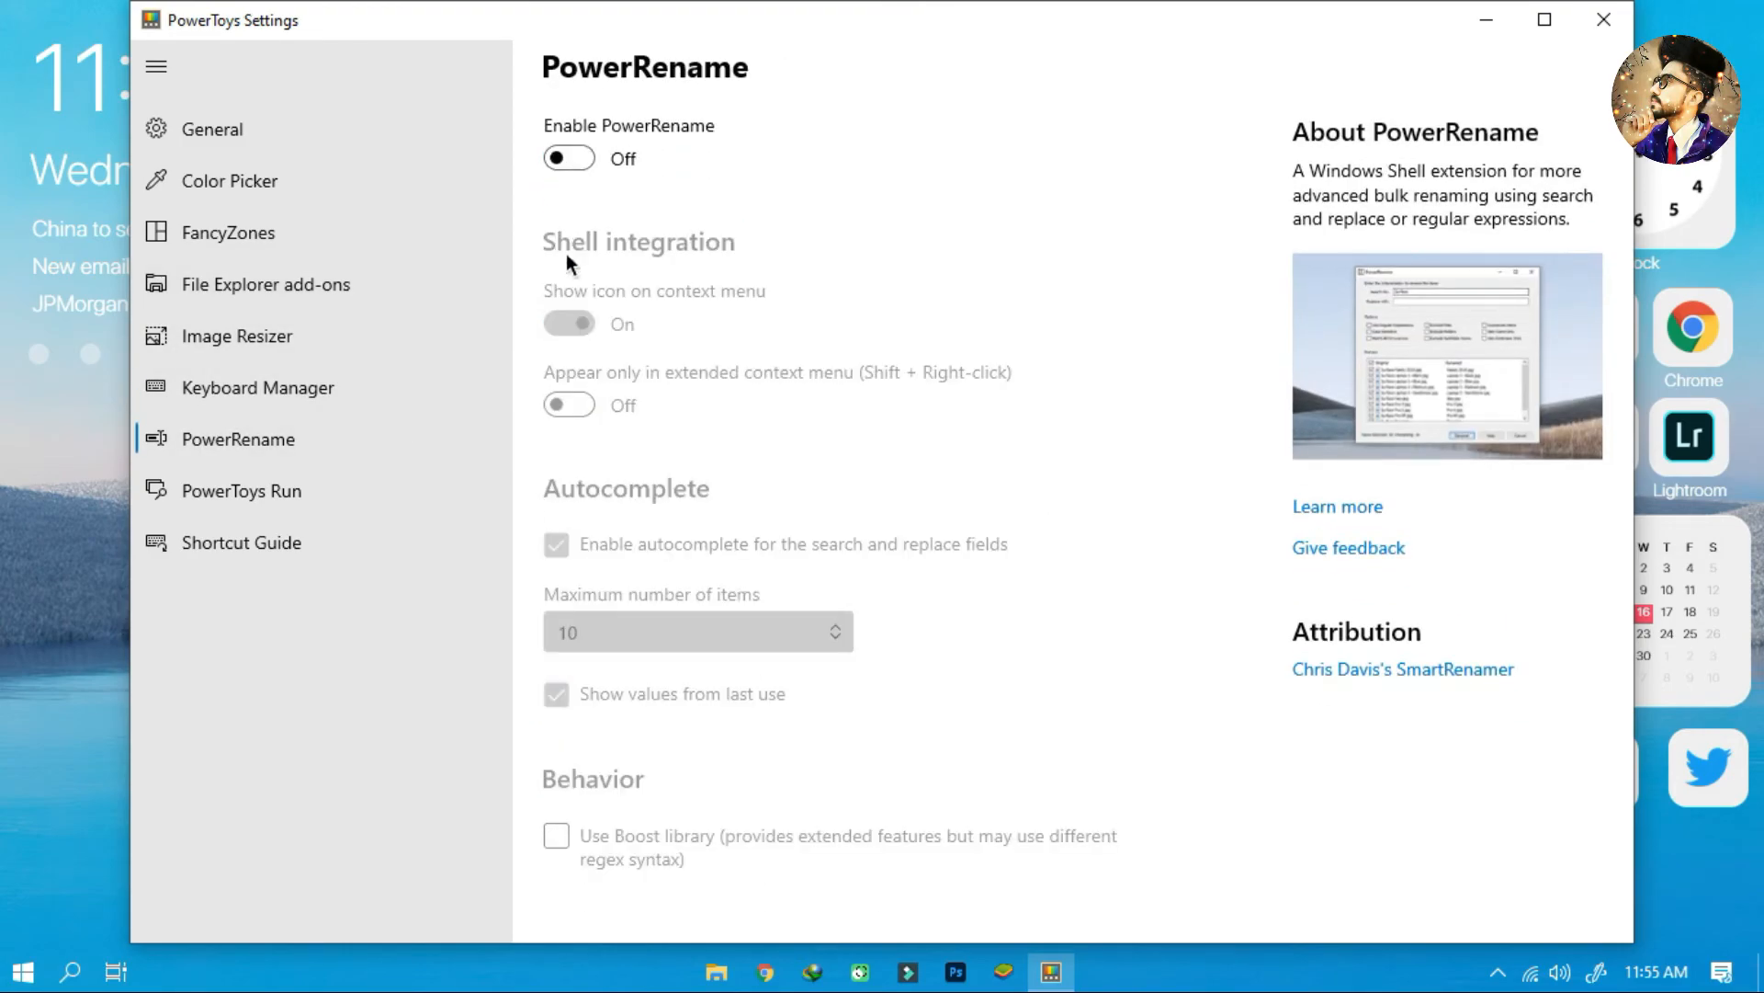
Step: Turn off Shortcut Guide, check the activation shortcut of PowerToys Run and close the settings window
left_click(394, 542)
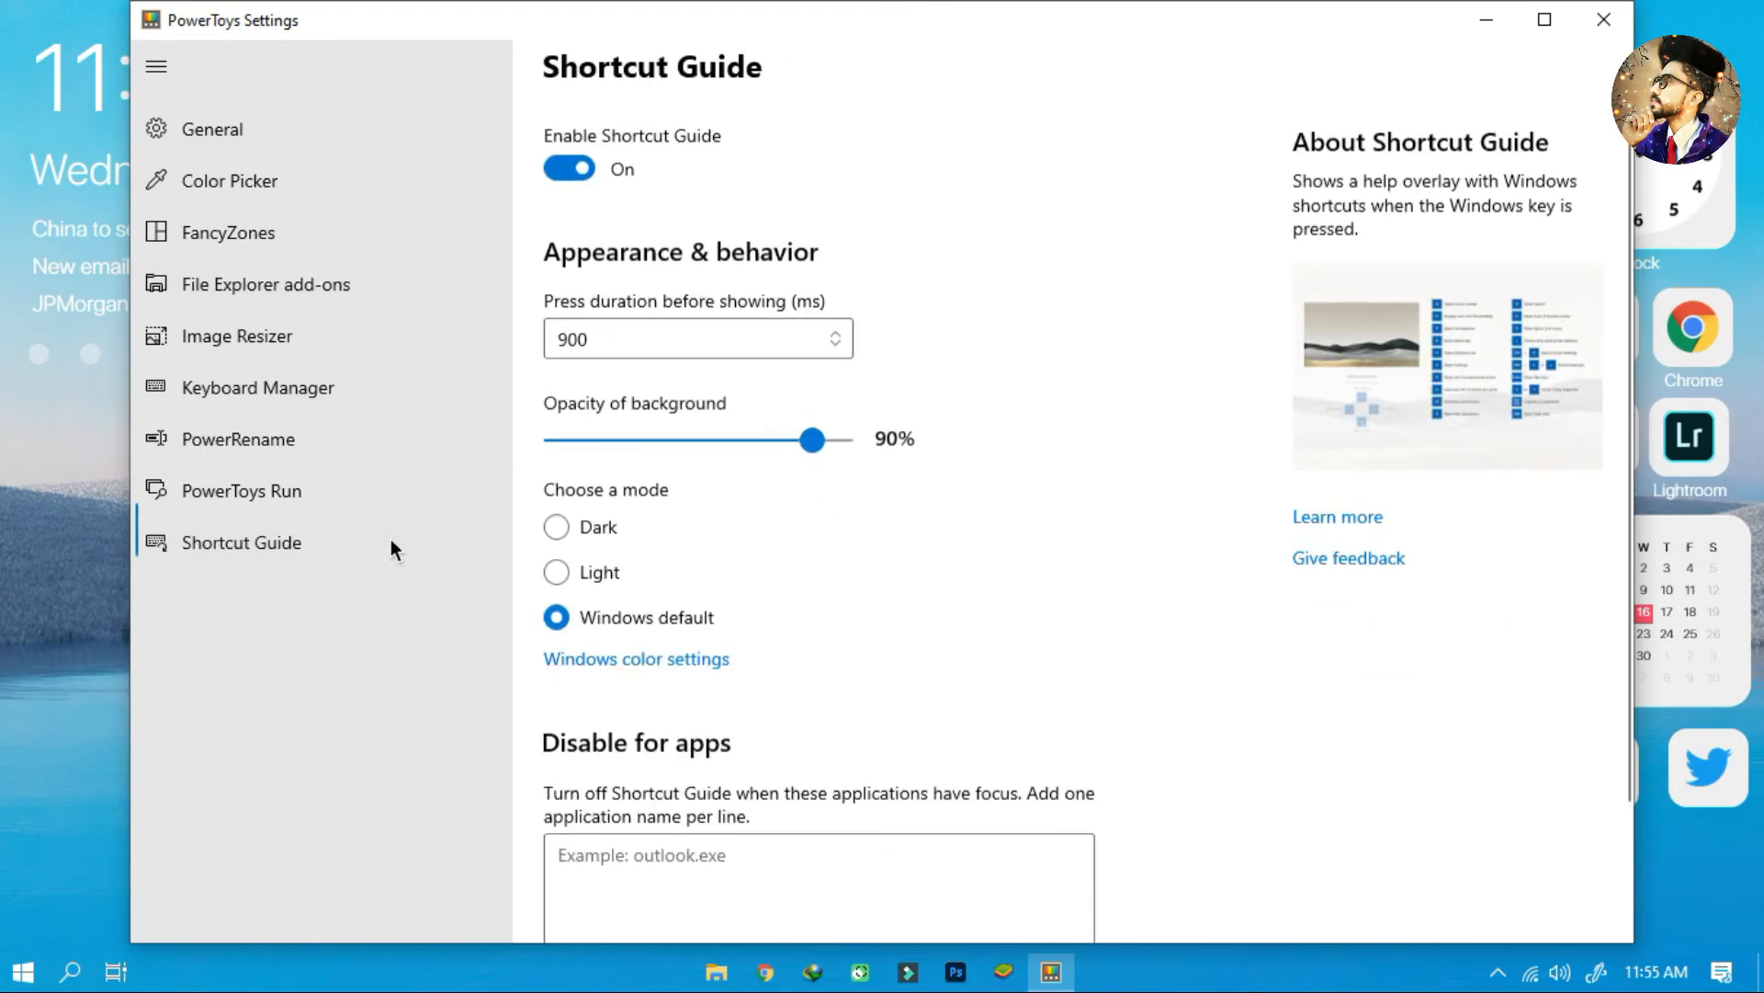
left_click(582, 162)
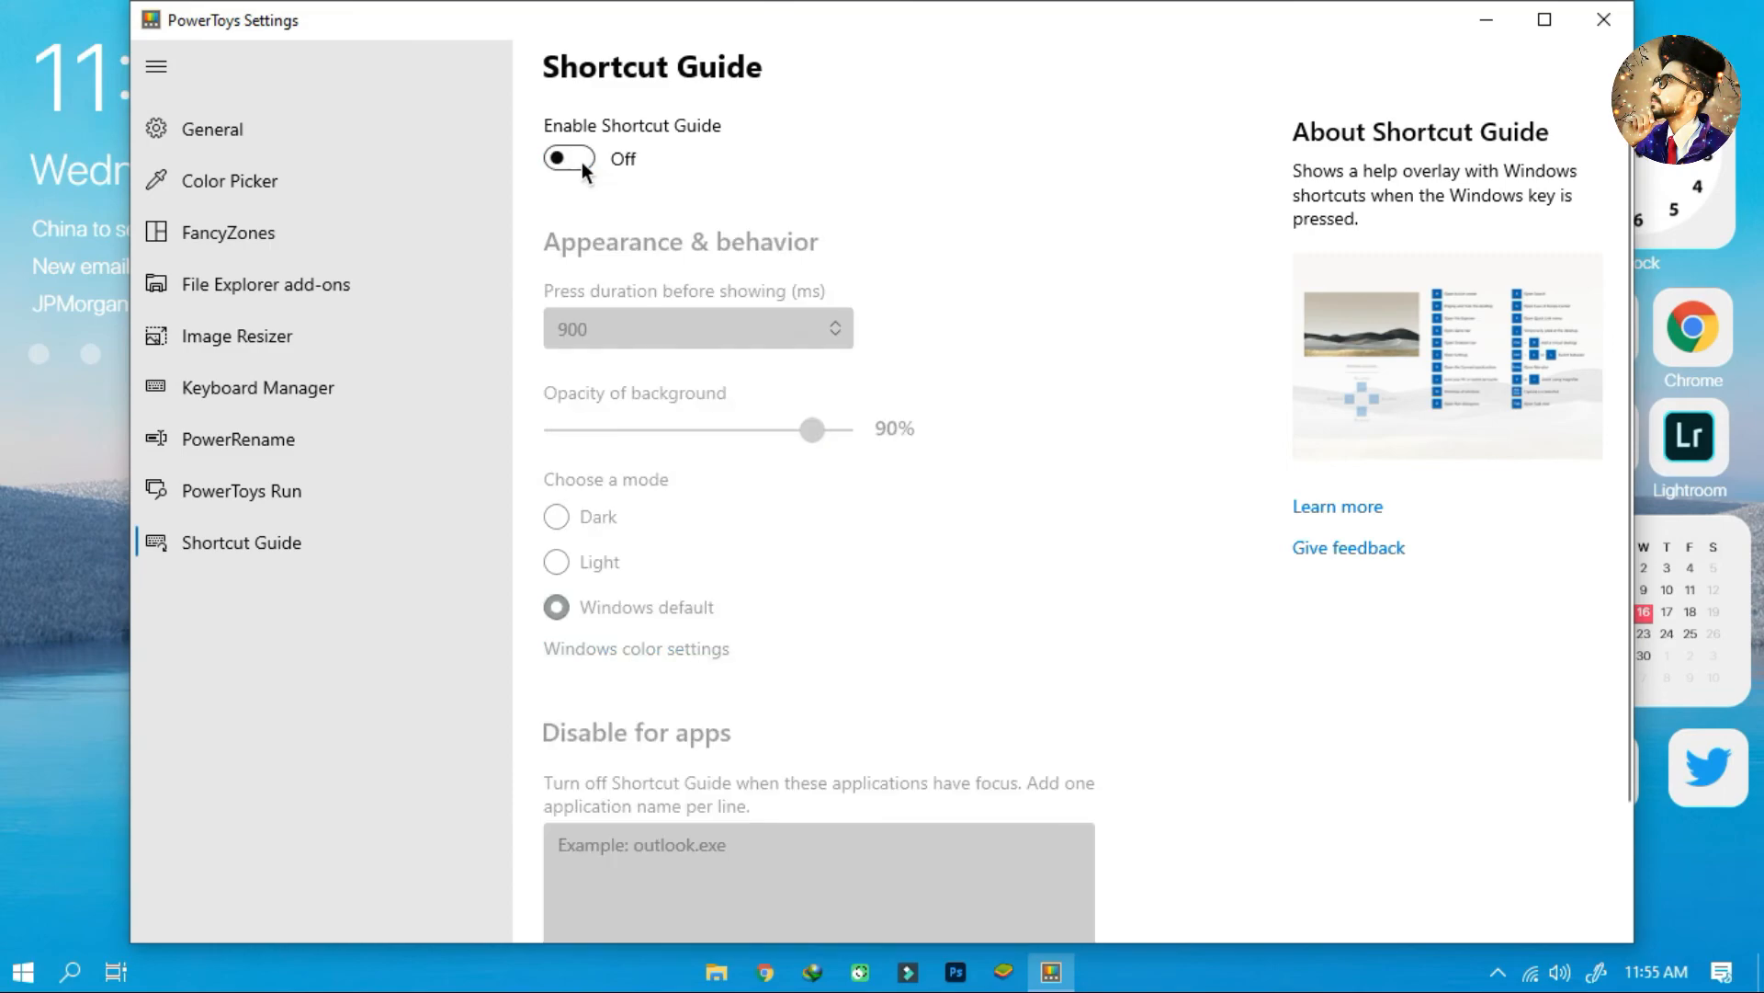
left_click(406, 499)
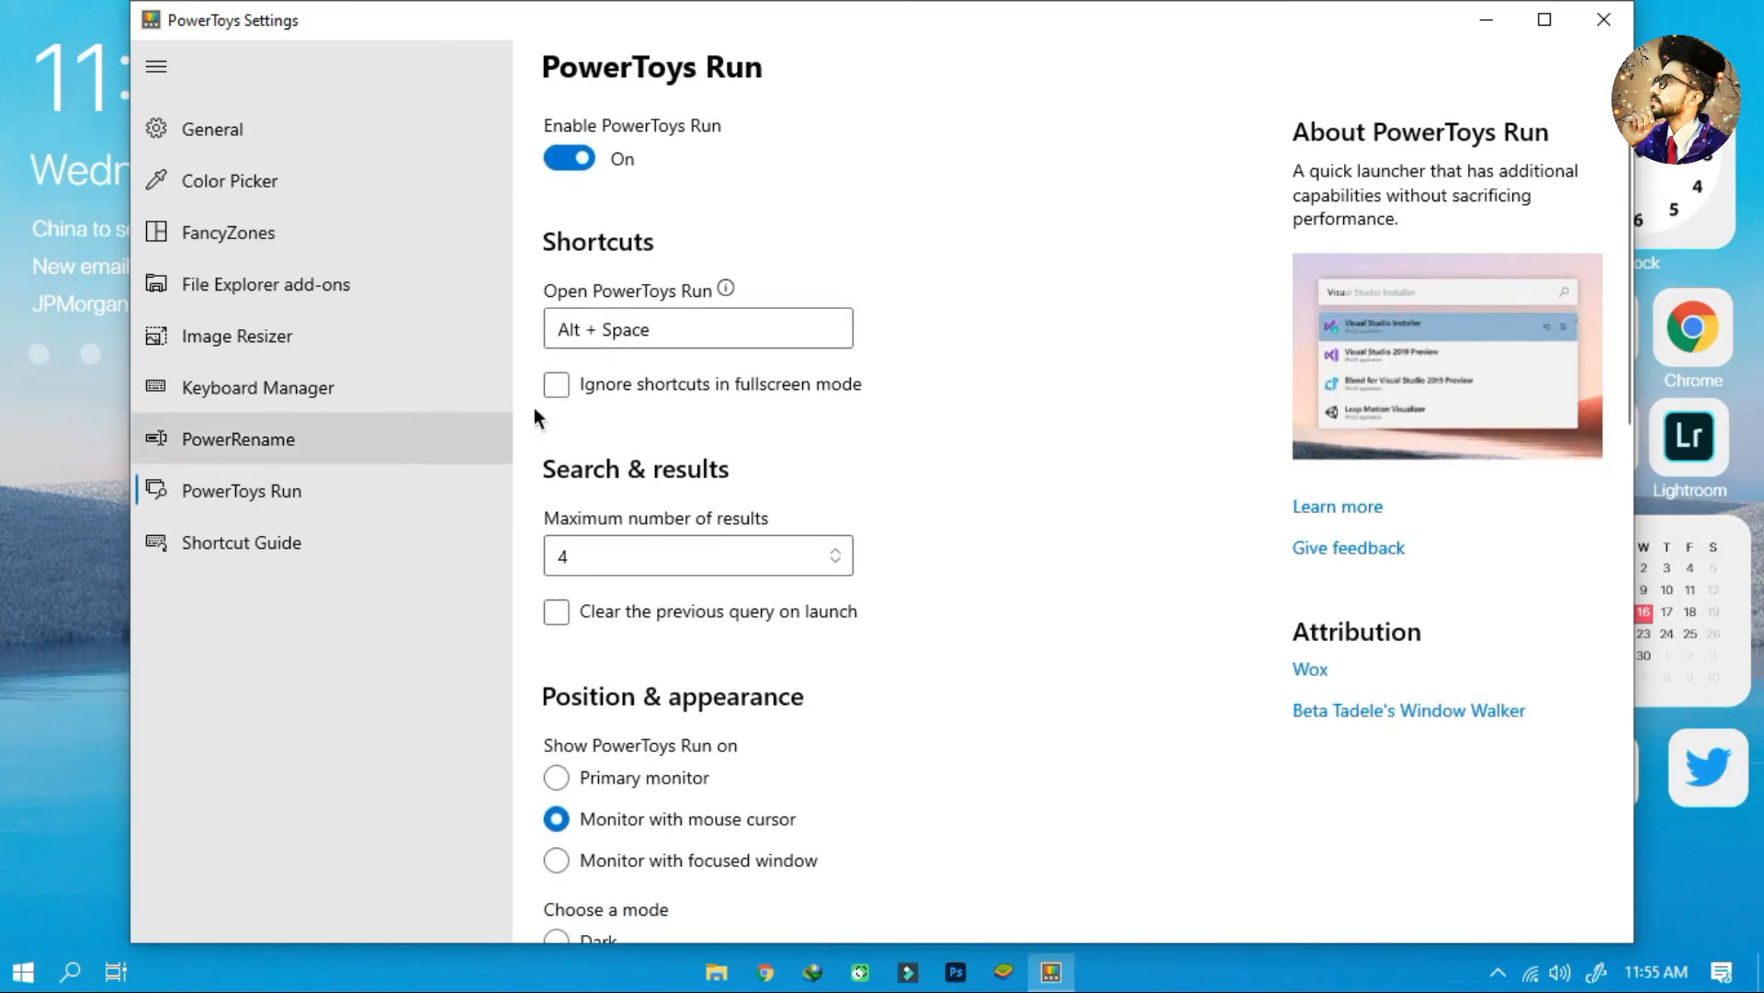
mouse_move(616, 338)
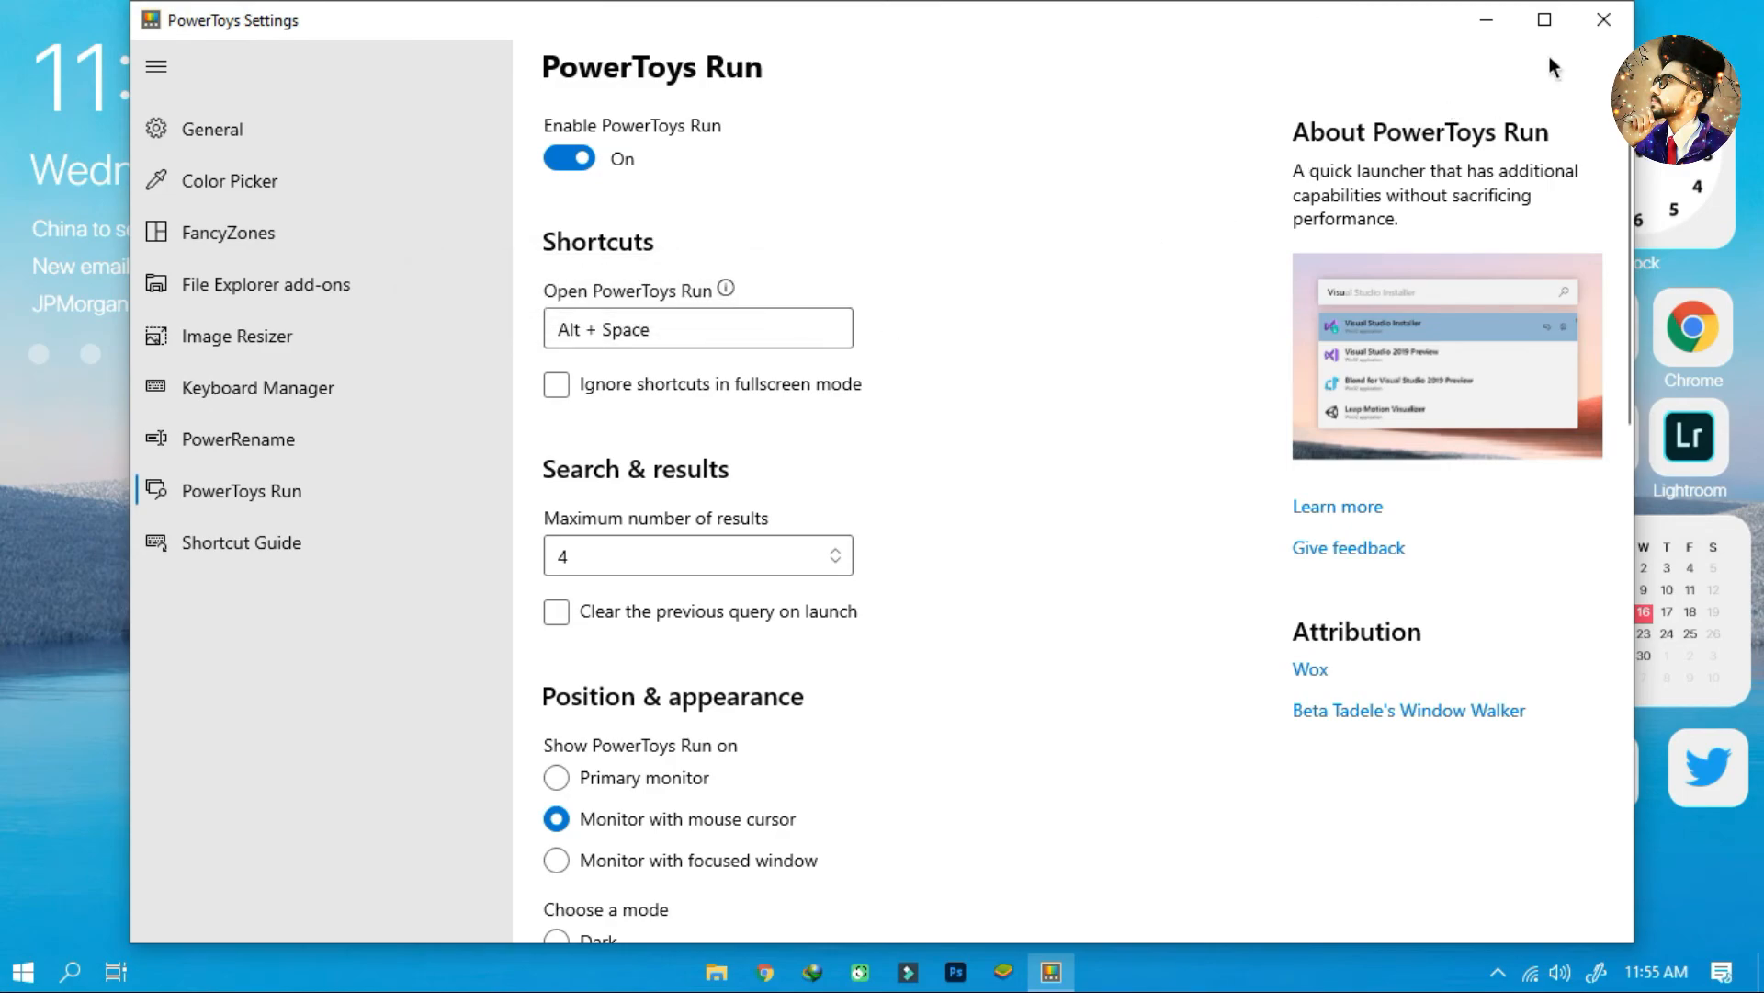
left_click(1603, 19)
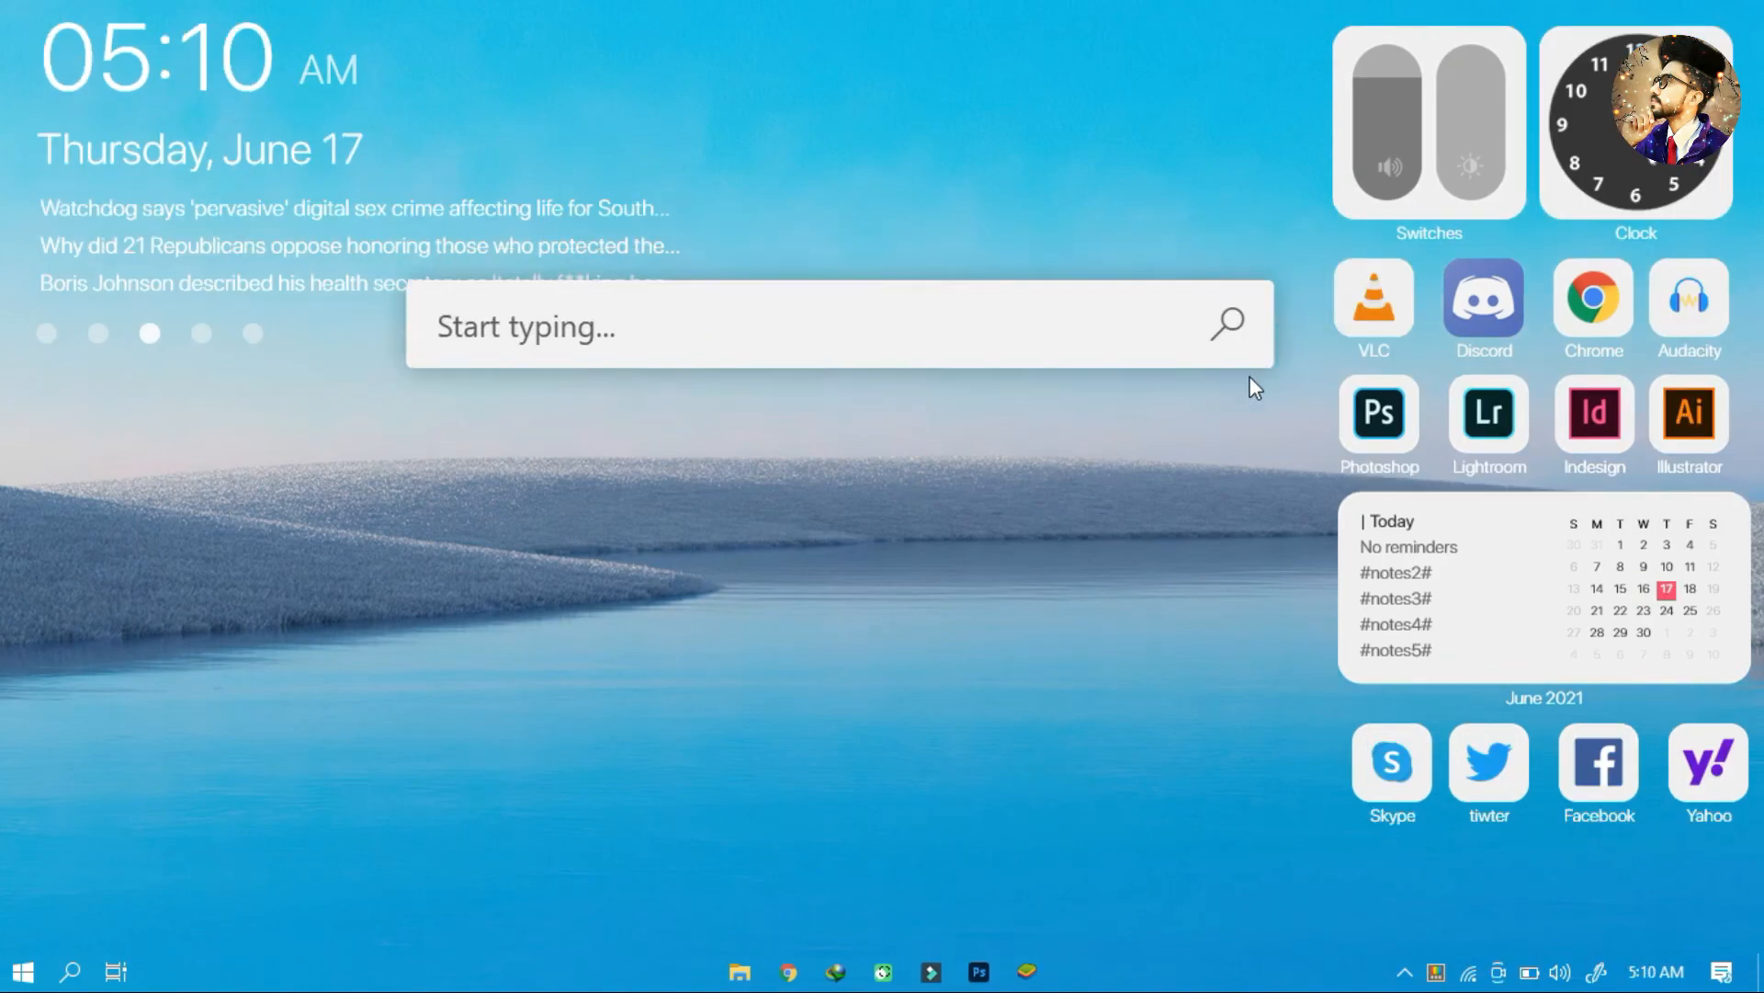
Step: Move the PowerToys Run search bar slightly lower on the desktop, test it by launching cmd, and close the Command Prompt
left_click_drag(1252, 380, 1252, 445)
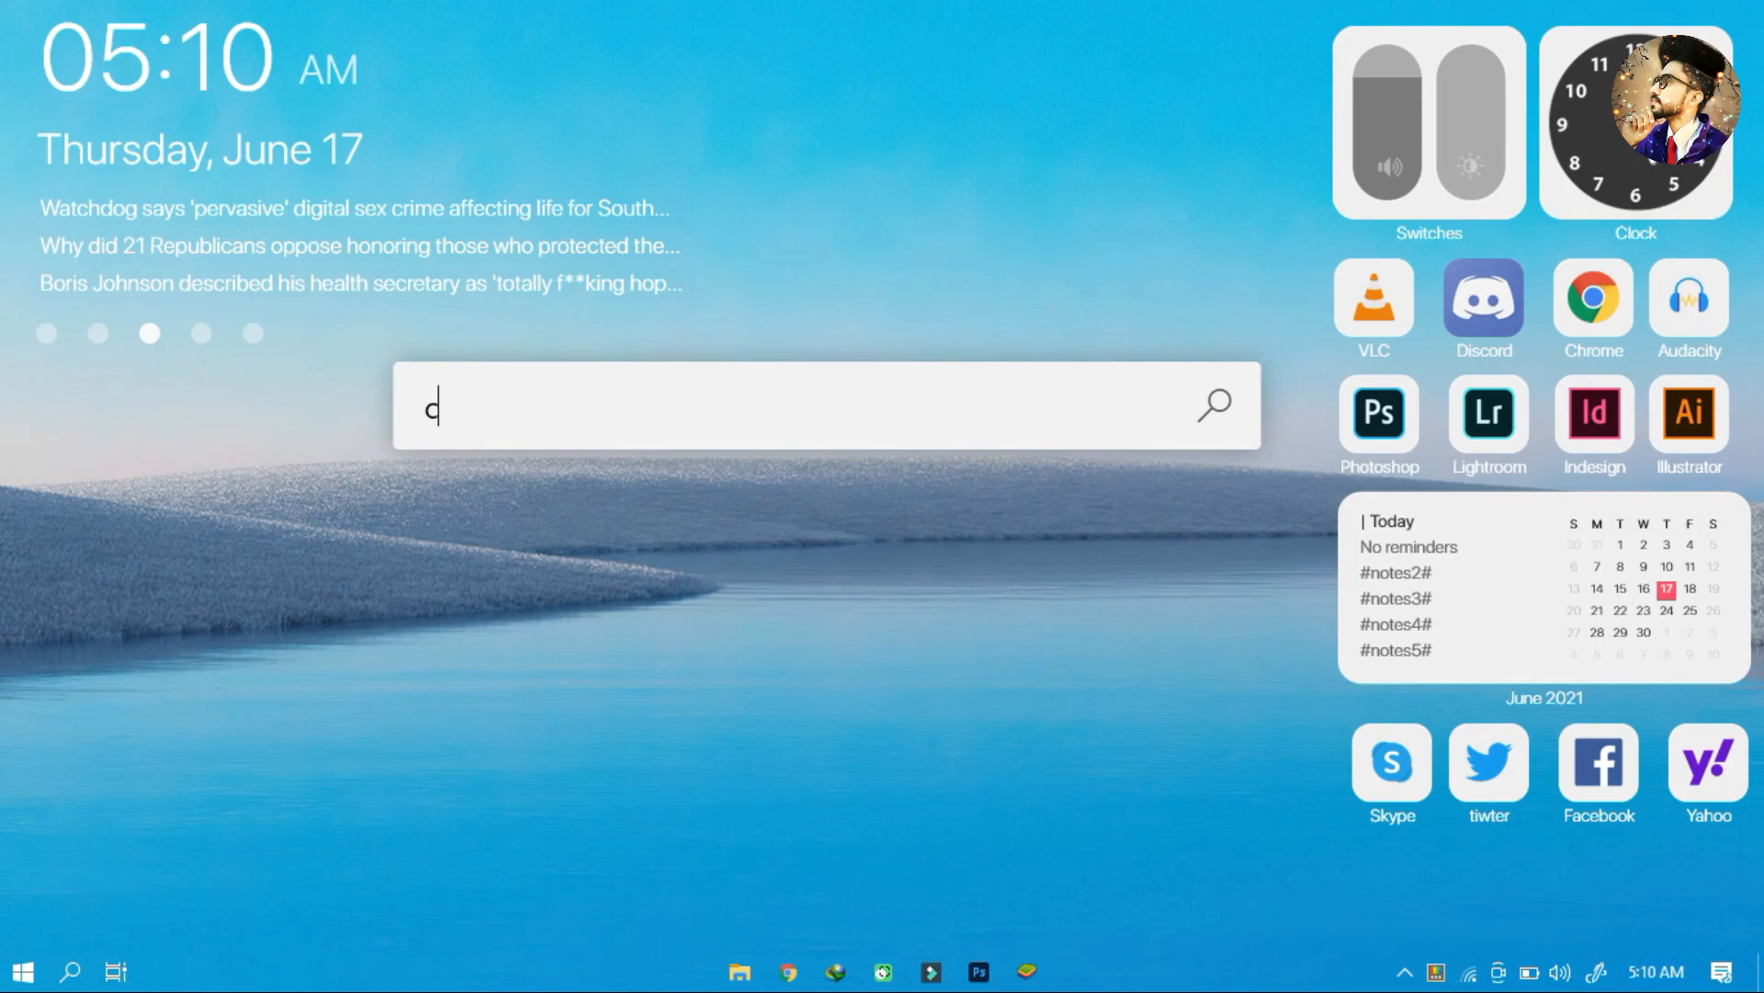
type("cmd")
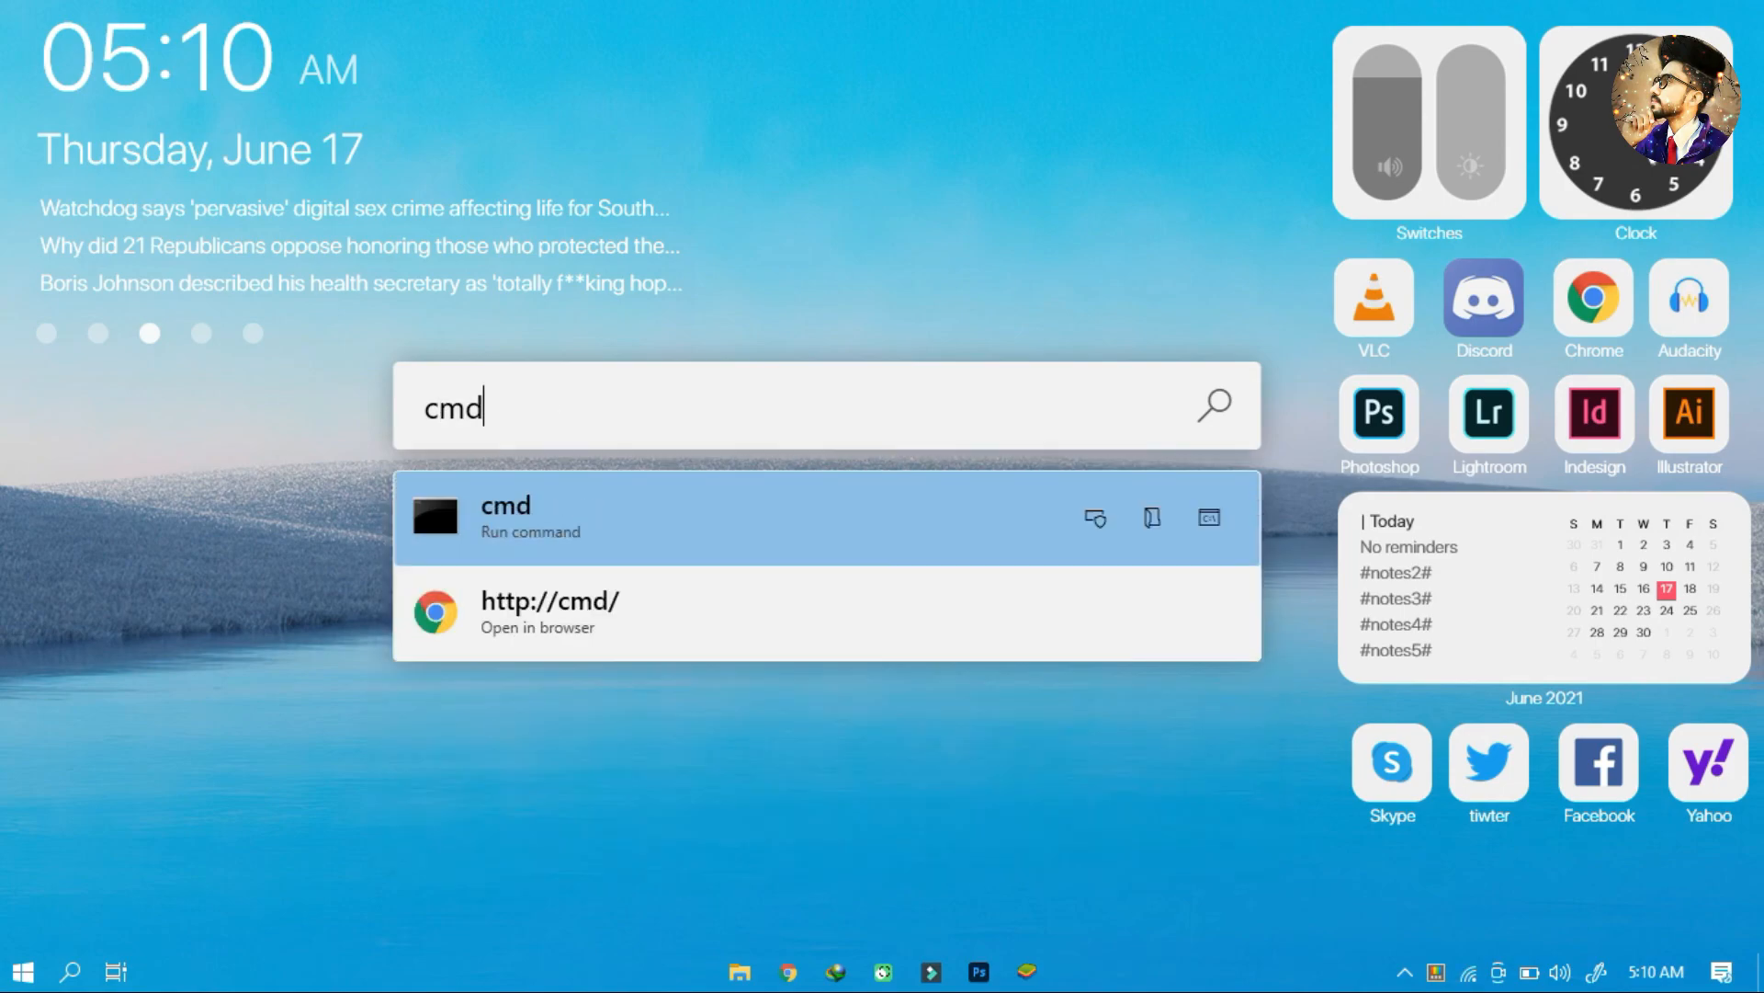
key("Return")
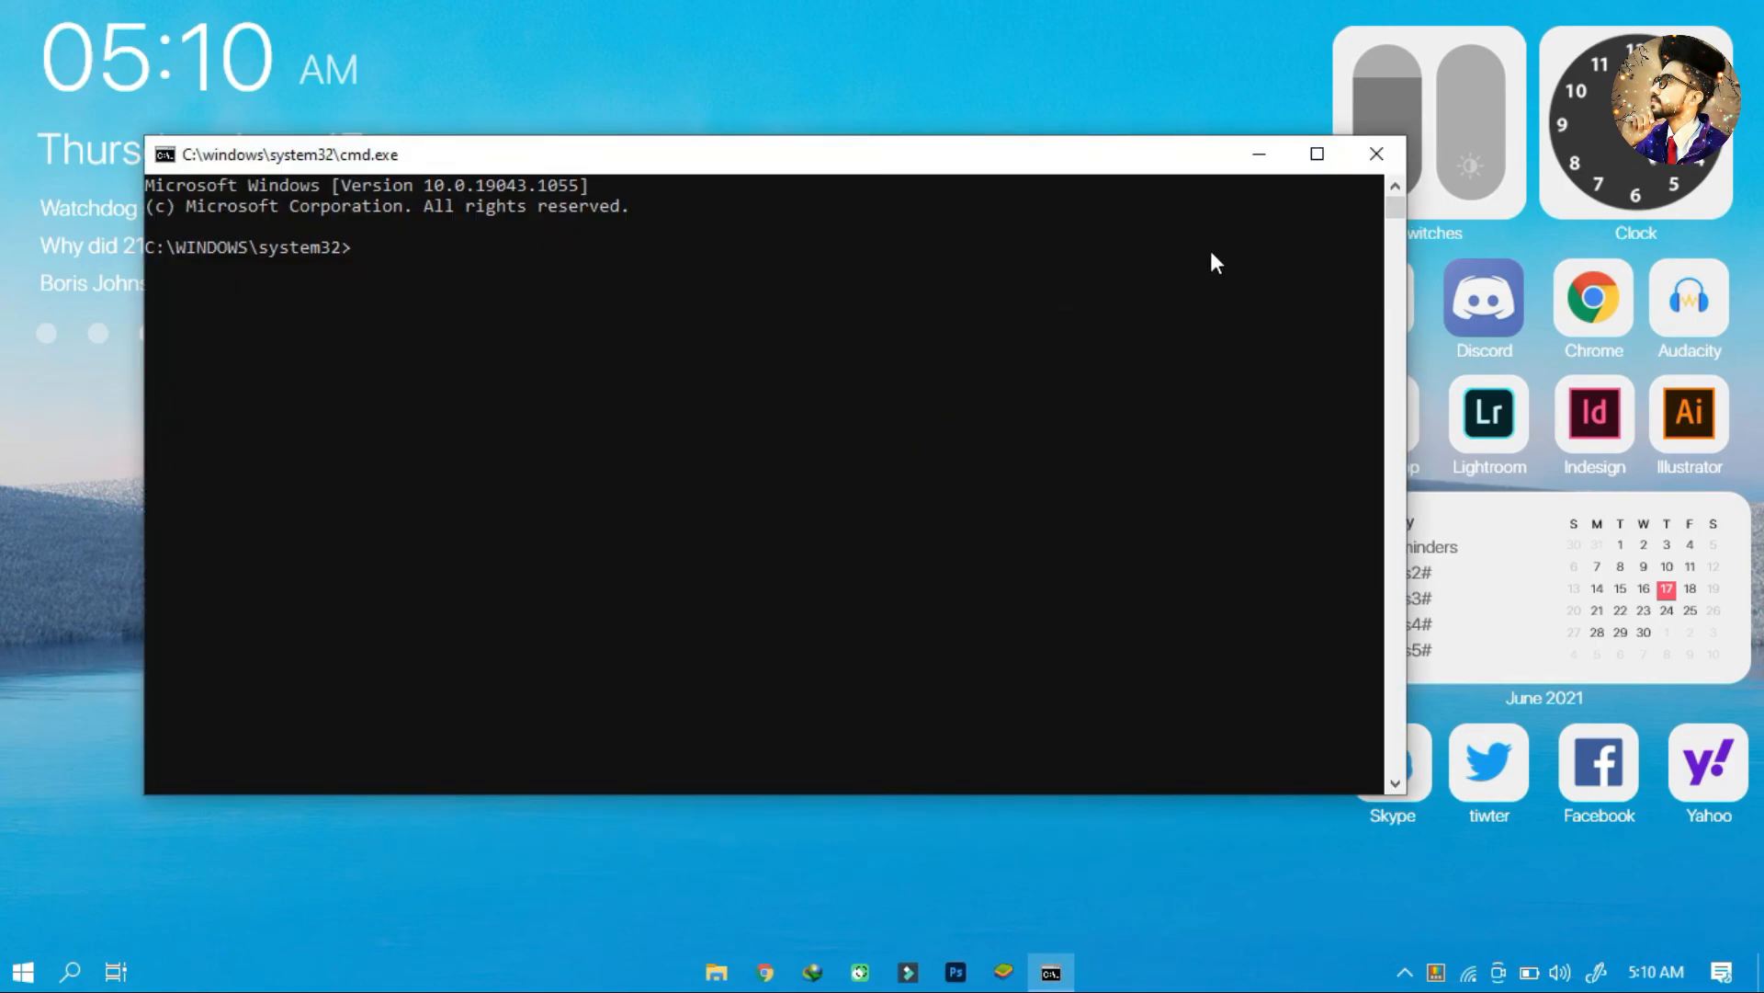
left_click(1377, 157)
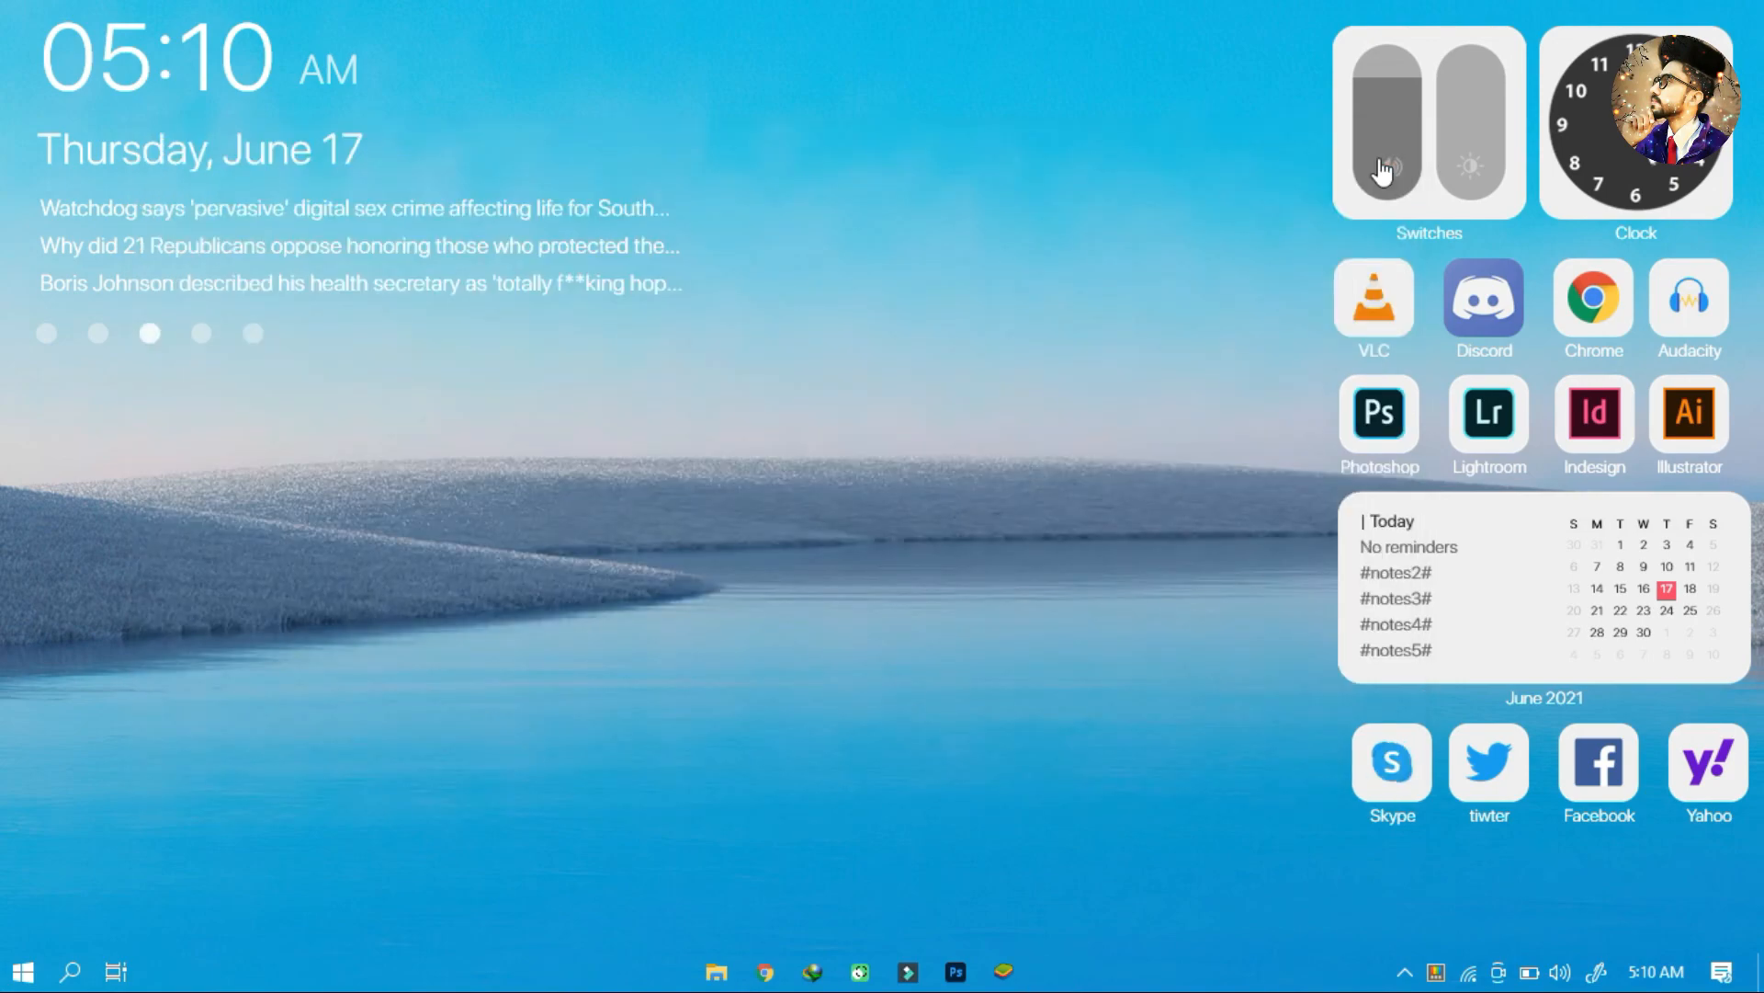